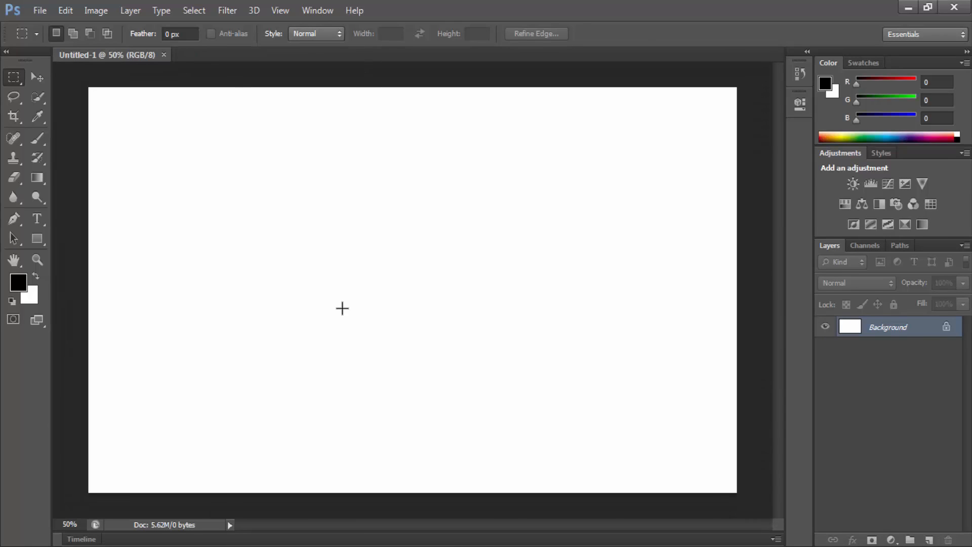
right_click(12, 78)
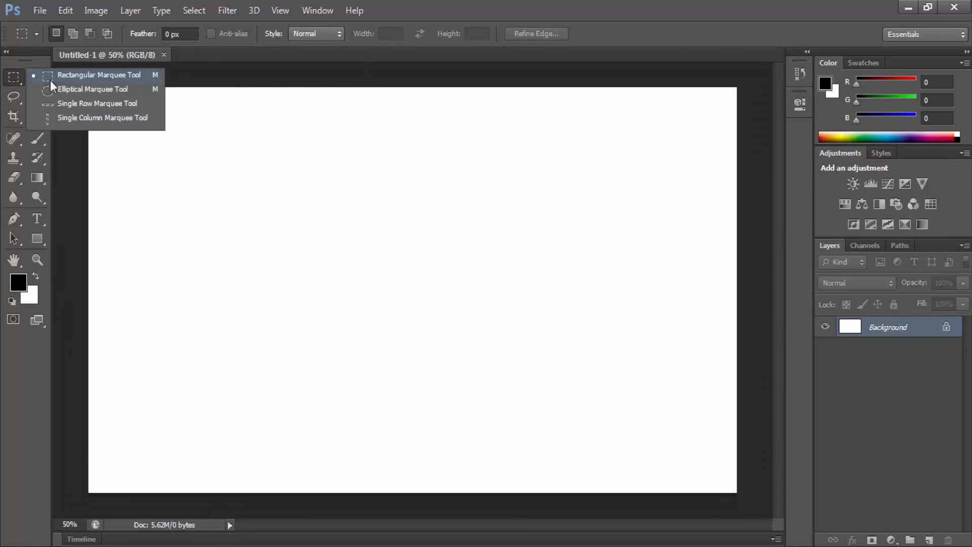
click(7, 77)
click(40, 80)
click(9, 79)
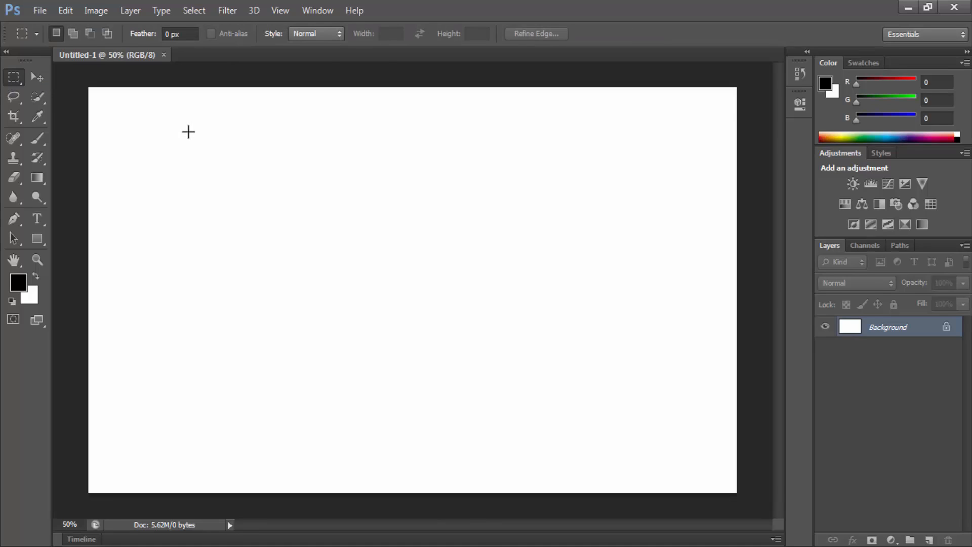
right_click(14, 76)
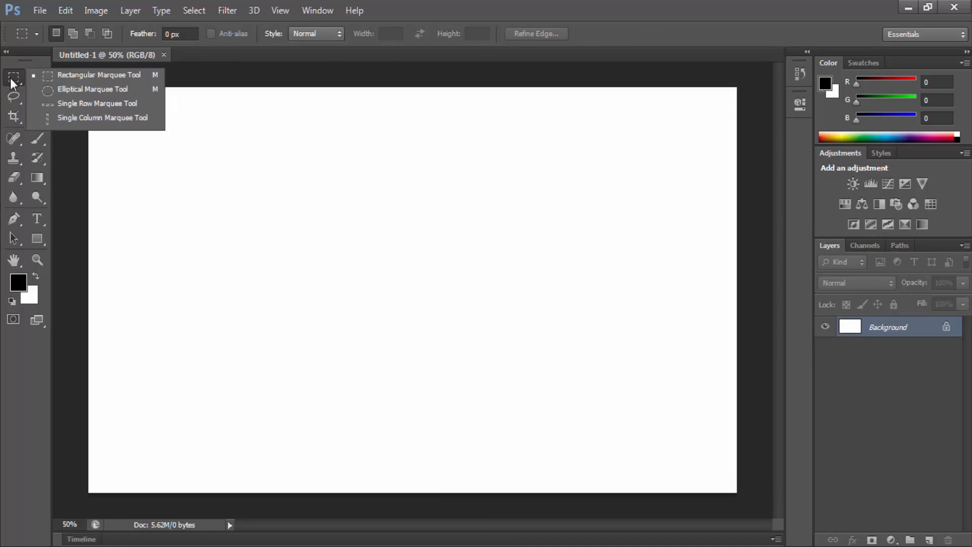
click(36, 77)
click(37, 77)
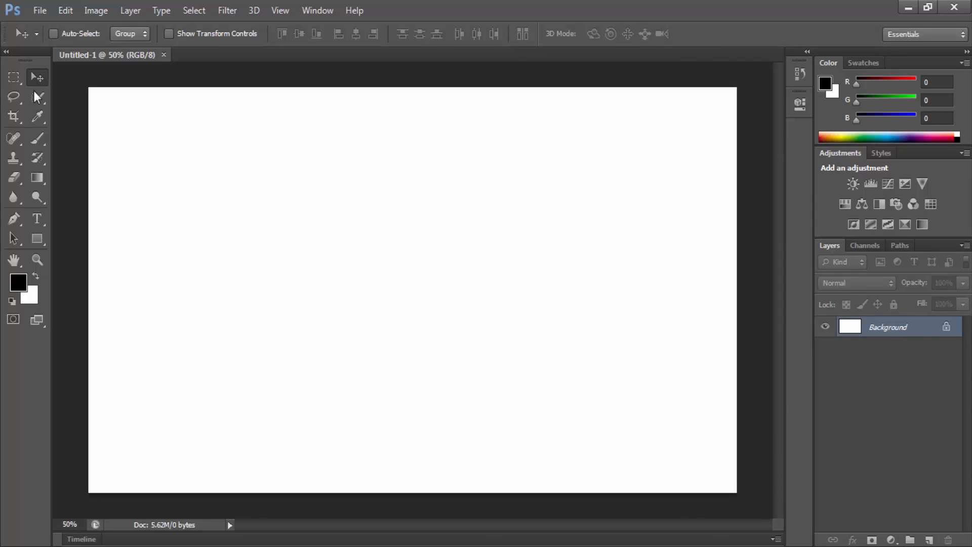
Step: Activate the Rectangular Marquee Tool from the group of marquee tools
click(16, 75)
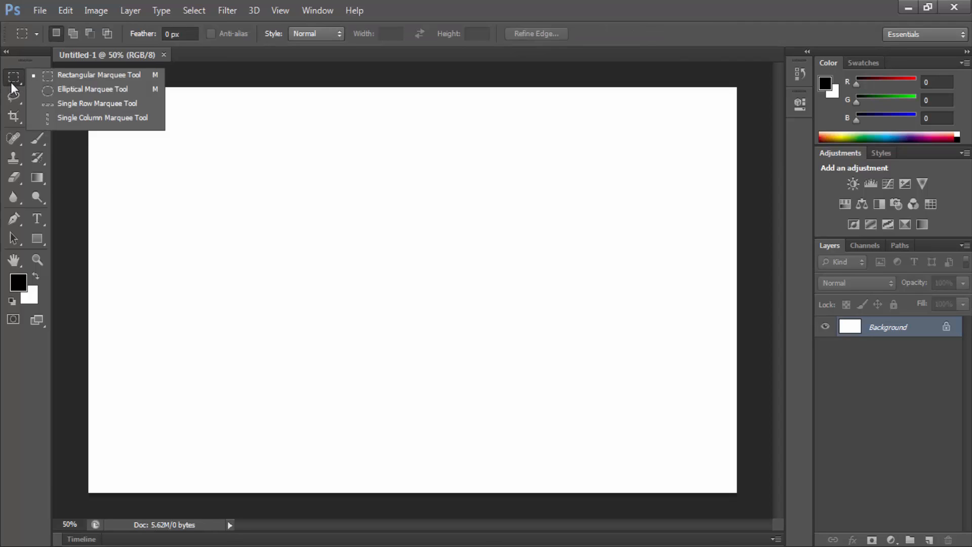
click(11, 81)
right_click(11, 79)
click(91, 77)
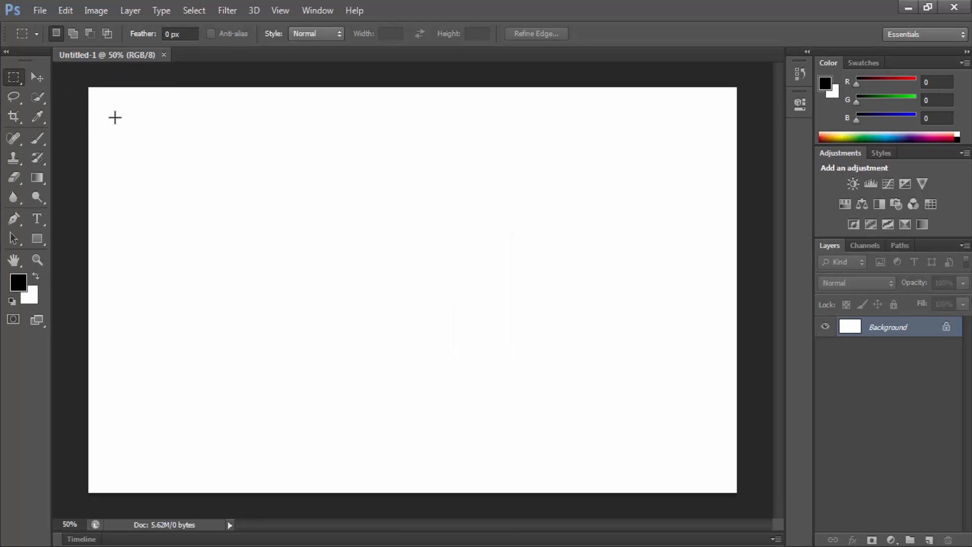
Step: Try out rectangular selections of different sizes on the blank canvas, clearing each one
drag(102, 101, 269, 219)
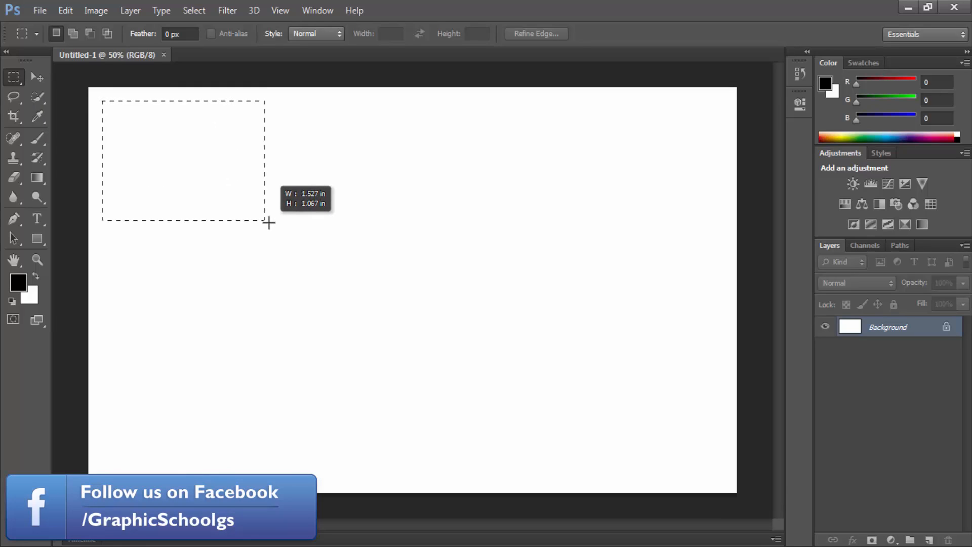
click(213, 172)
mouse_move(89, 101)
mouse_down()
mouse_move(427, 293)
mouse_move(91, 89)
mouse_move(312, 206)
mouse_move(470, 326)
mouse_up()
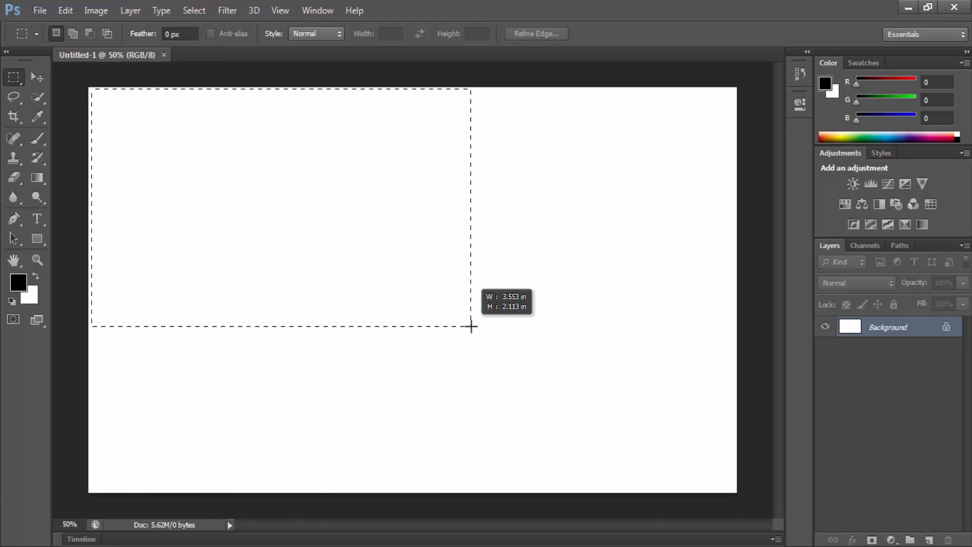
click(147, 136)
mouse_move(146, 136)
mouse_down()
mouse_move(418, 318)
mouse_move(490, 351)
mouse_up()
drag(164, 145, 421, 290)
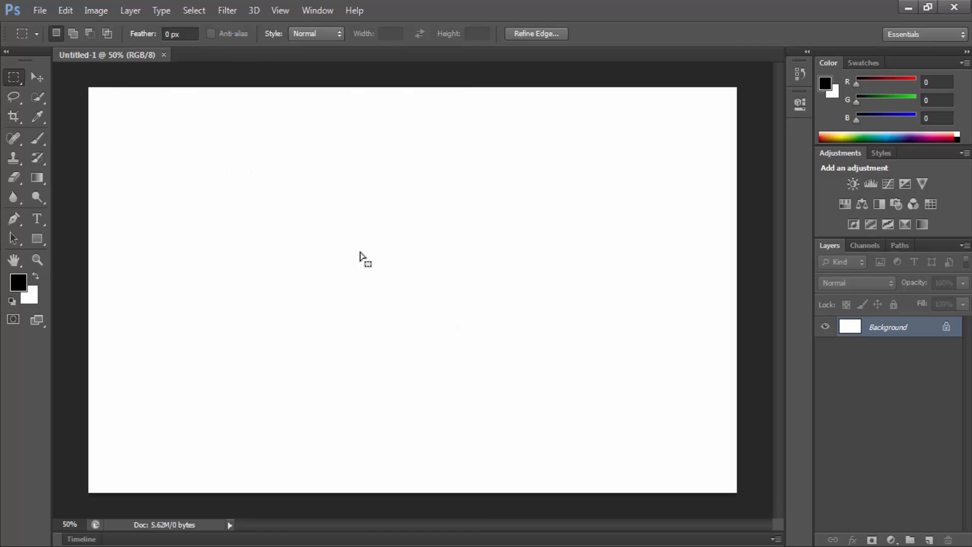
Step: Open the image female-hairstyles.jpg from the desktop as a second document
click(907, 6)
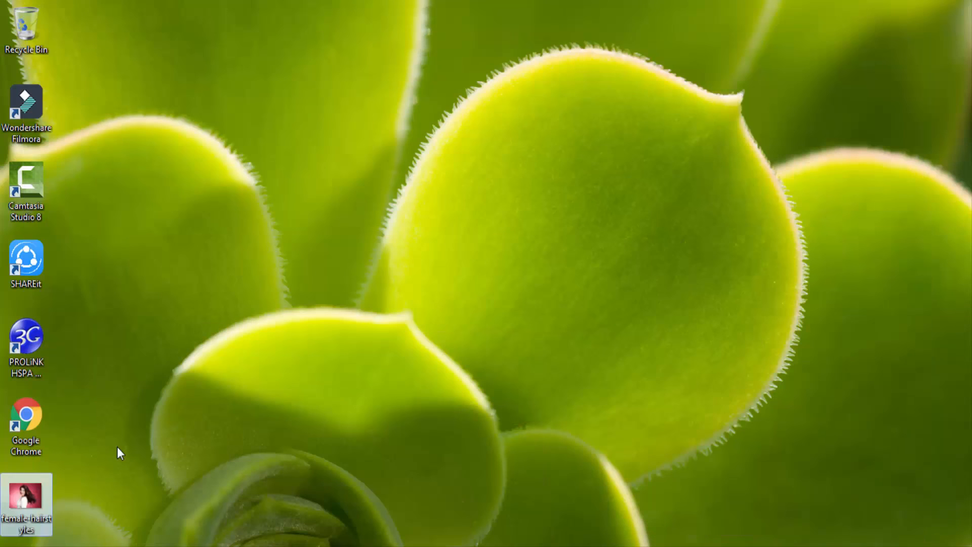
drag(22, 507, 293, 430)
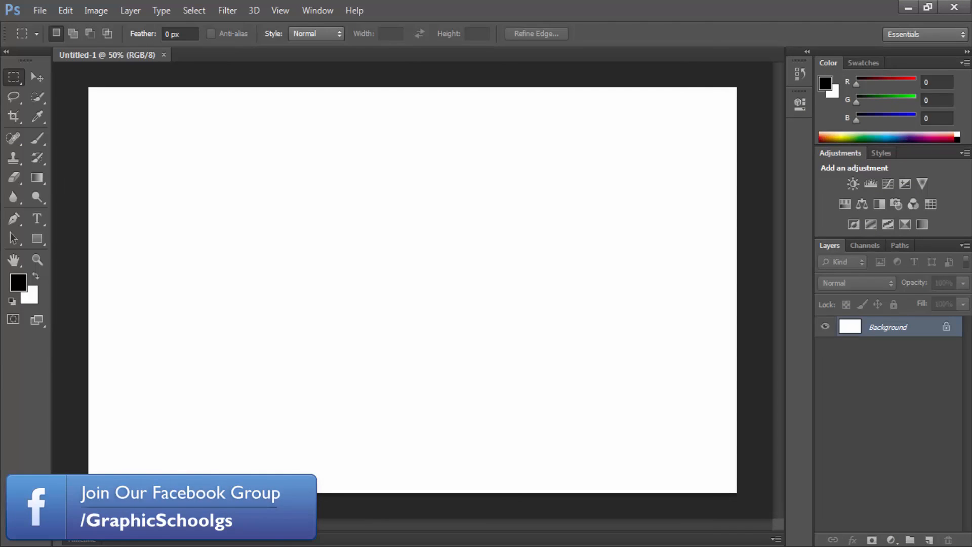
key(ctrl+o)
click(320, 182)
click(447, 213)
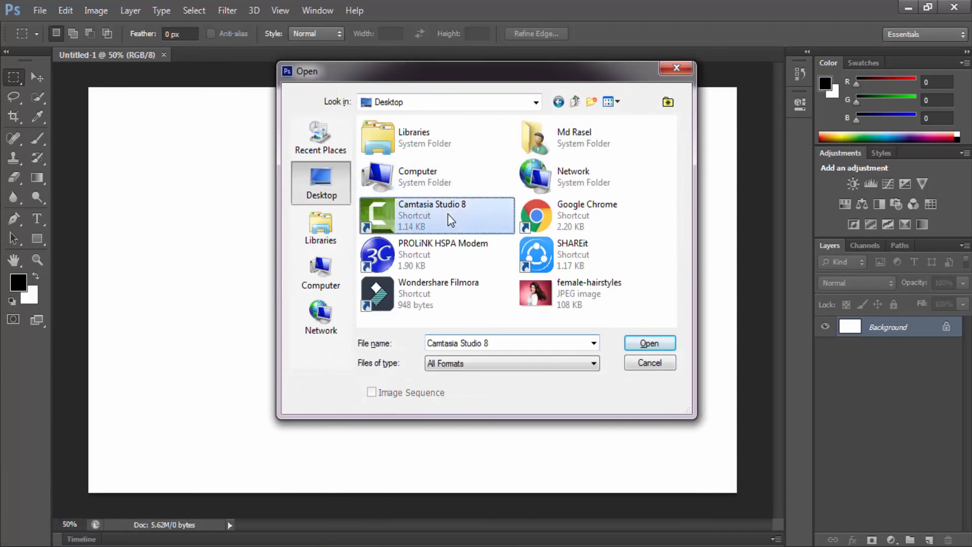
double_click(580, 282)
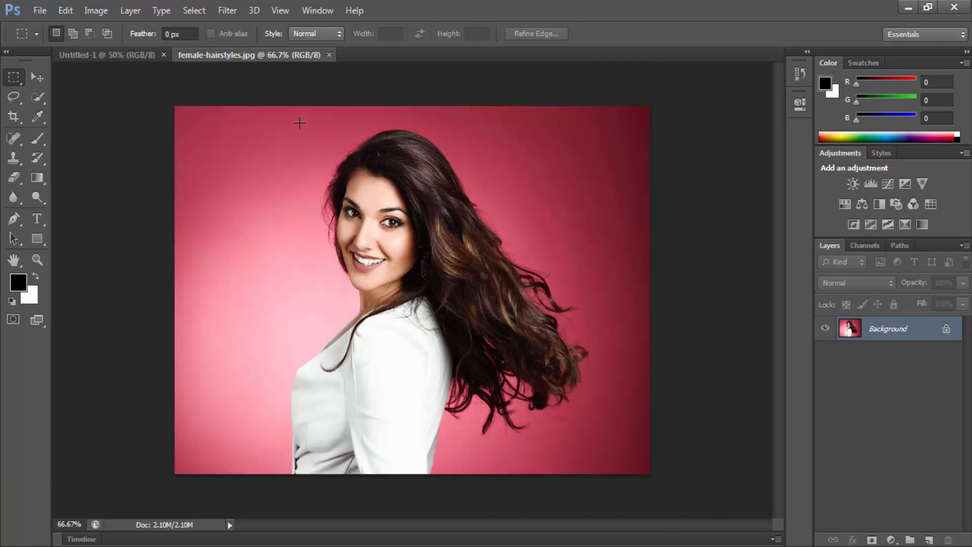
Step: Copy a rectangular selection around the woman's head and upper hair and paste it into the Untitled-1 document
drag(293, 110, 522, 327)
key(ctrl+c)
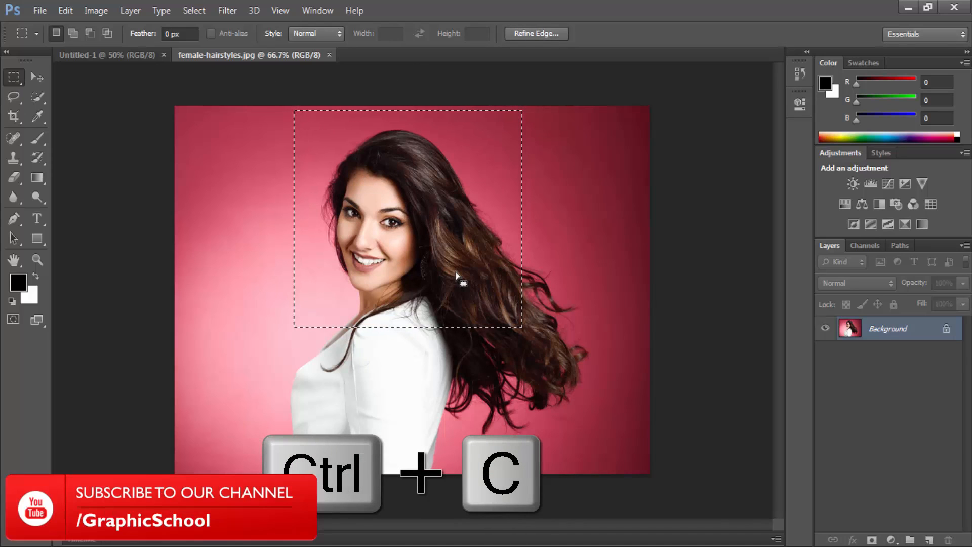
click(115, 56)
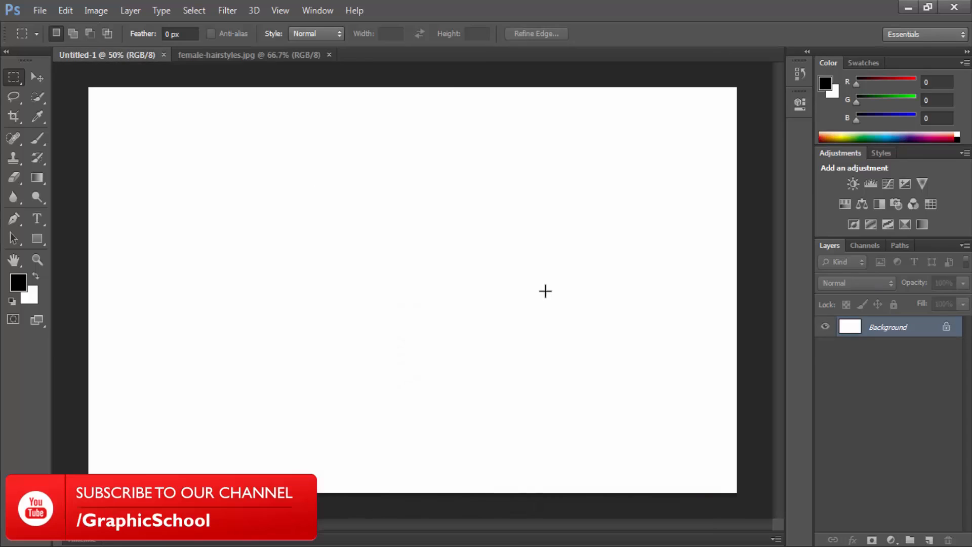
key(ctrl+v)
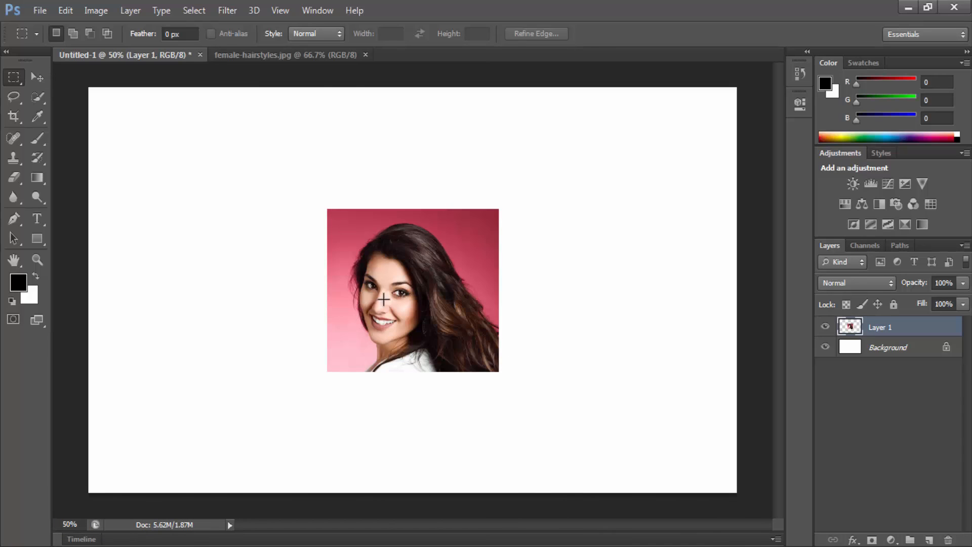
Step: Return to female-hairstyles.jpg and activate the Elliptical Marquee Tool
click(252, 57)
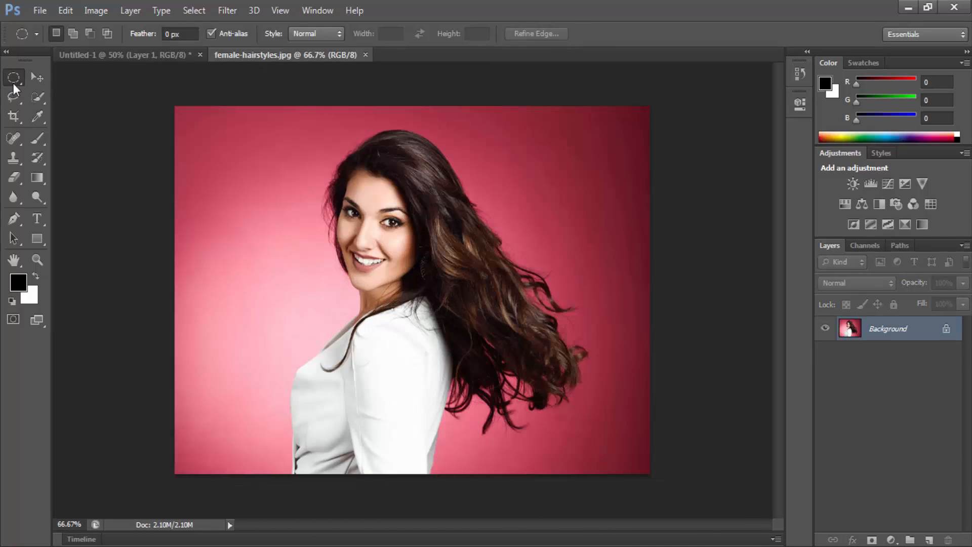
right_click(13, 82)
click(52, 92)
Step: Try out elliptical selections around the woman's head and hair, clearing each one
drag(290, 117, 544, 324)
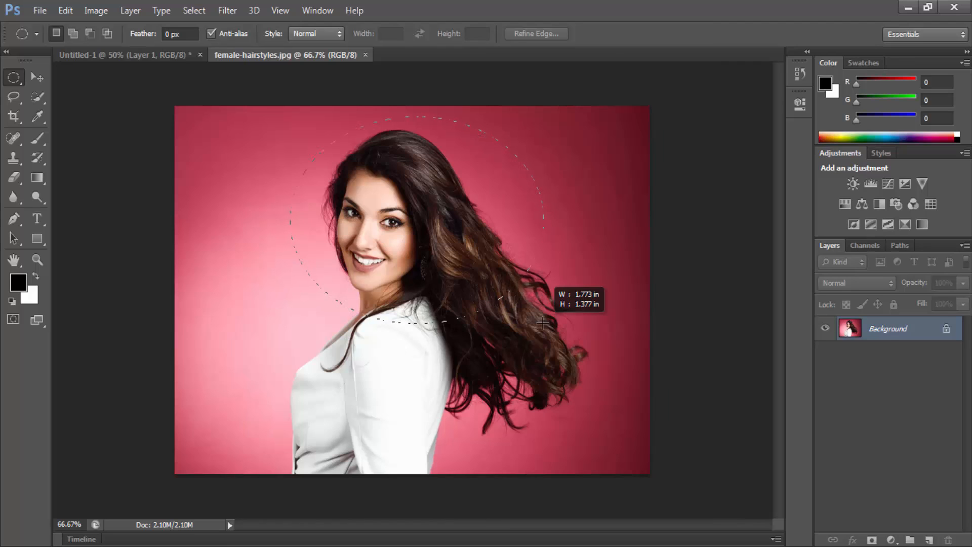
drag(513, 302, 361, 169)
click(274, 190)
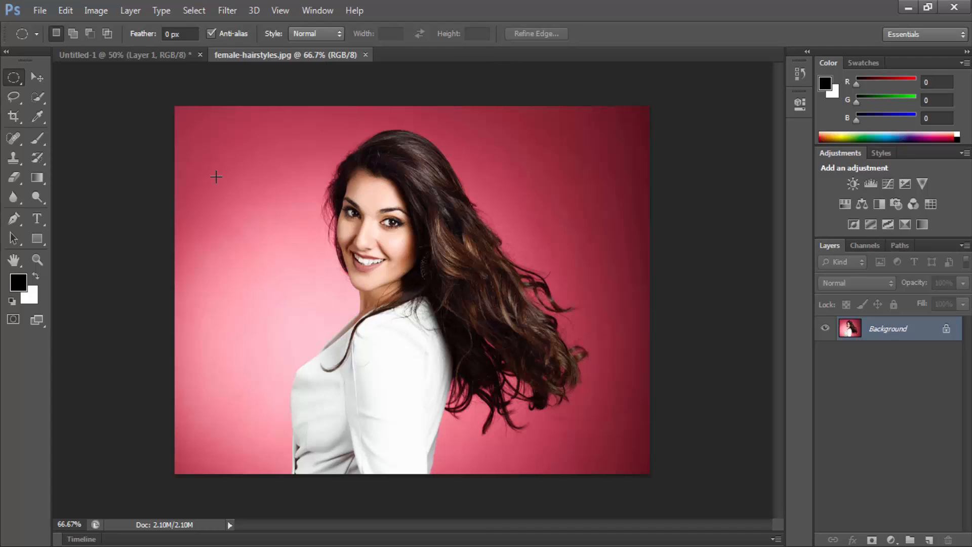
drag(216, 176, 552, 371)
key(space)
key(ctrl+d)
right_click(14, 77)
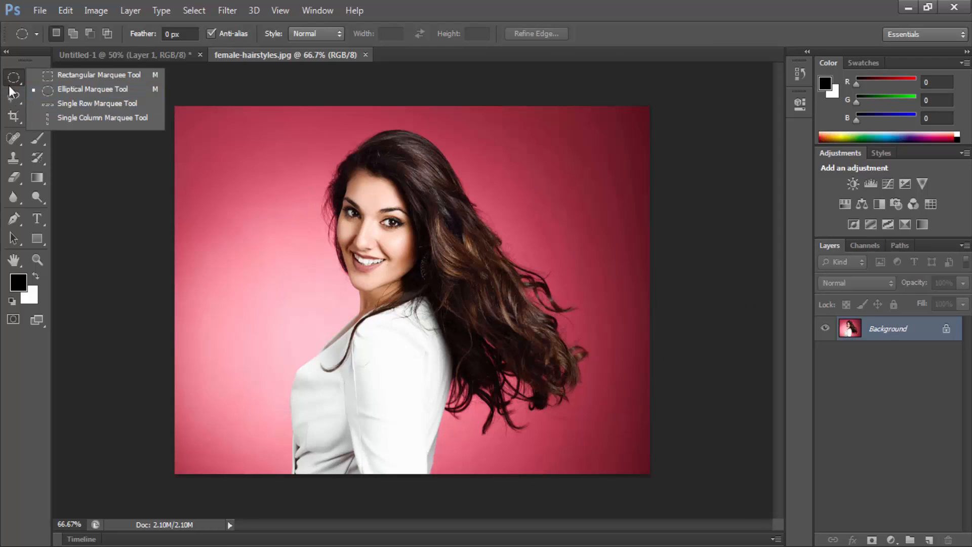
click(76, 89)
drag(346, 215, 517, 347)
click(425, 224)
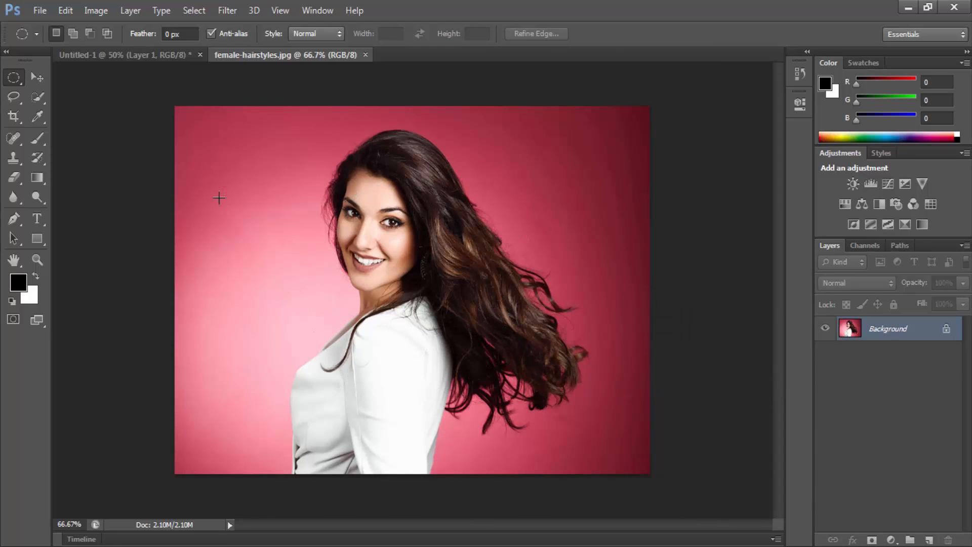
Step: Copy a circular selection of the woman's head into Untitled-1 and move the pasted circle to the upper-left area of the canvas
drag(217, 198, 548, 315)
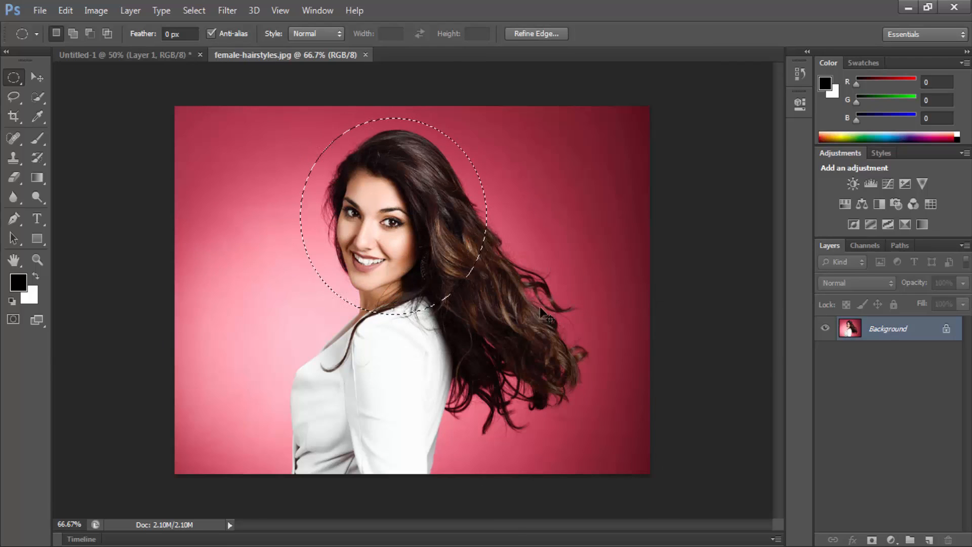
key(ctrl+c)
key(ctrl+Tab)
key(ctrl+v)
key(v)
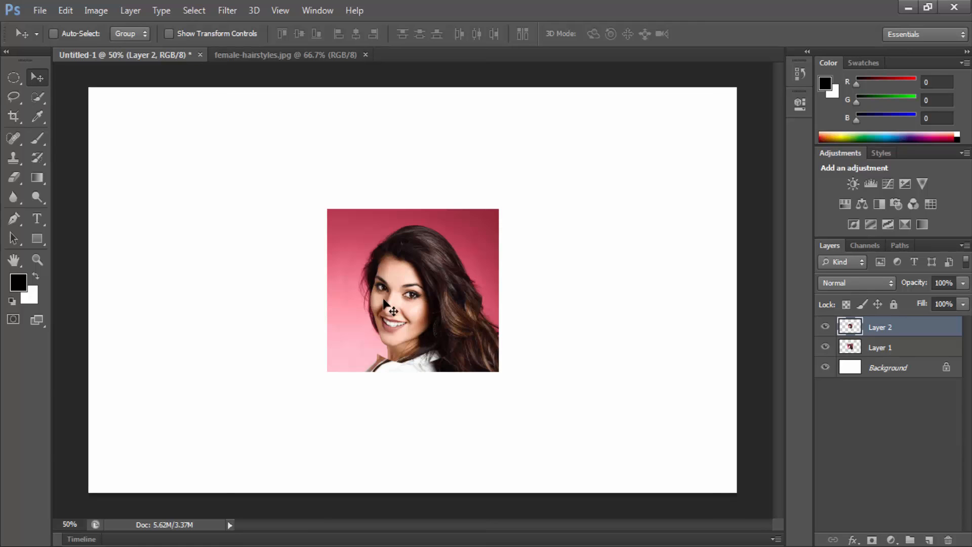
drag(392, 308, 209, 216)
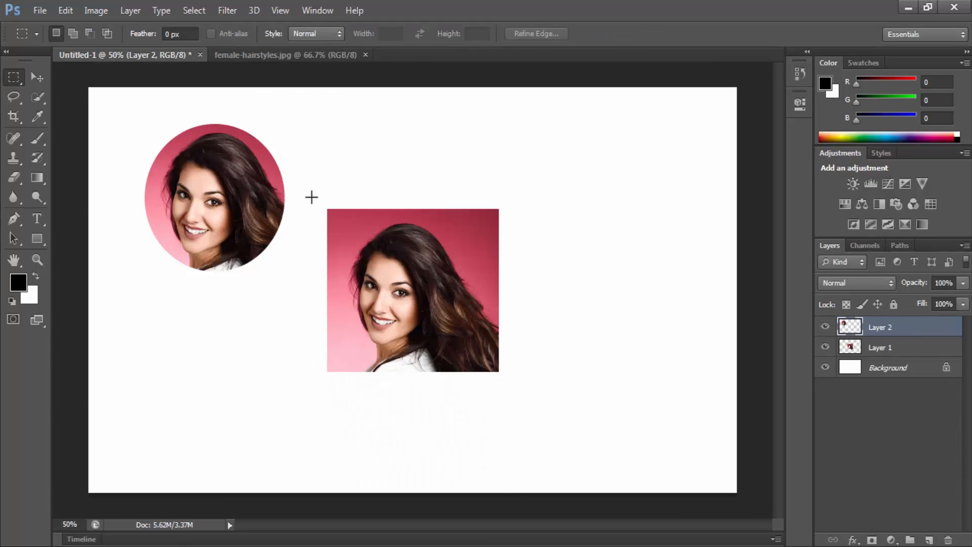
Step: Try out rectangular selections around the woman in female-hairstyles.jpg and deselect each one
right_click(7, 77)
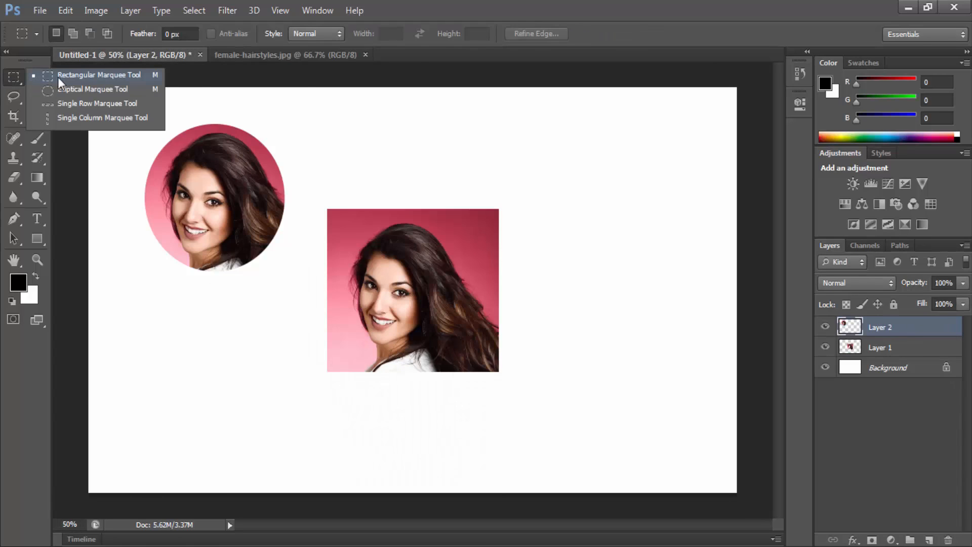
click(257, 54)
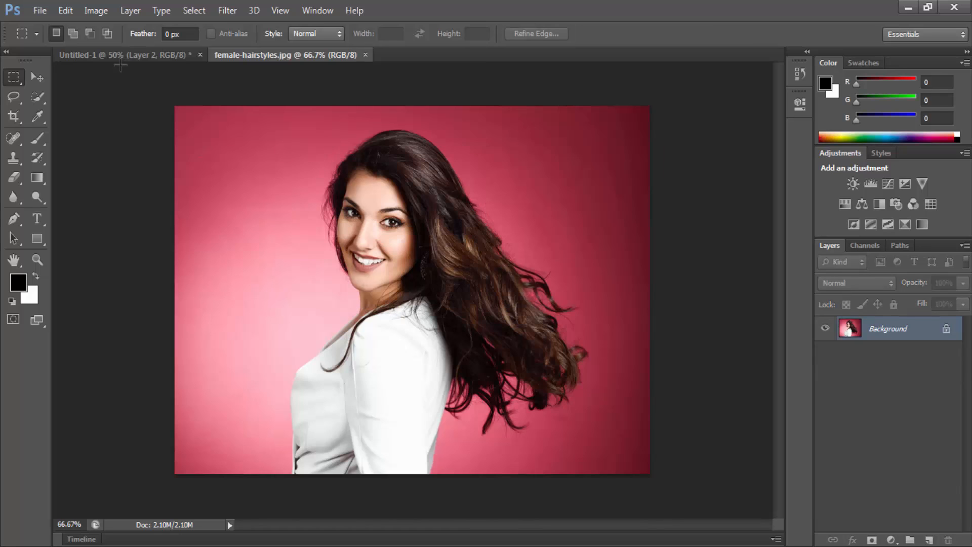
drag(317, 106, 610, 347)
click(384, 205)
drag(249, 112, 583, 350)
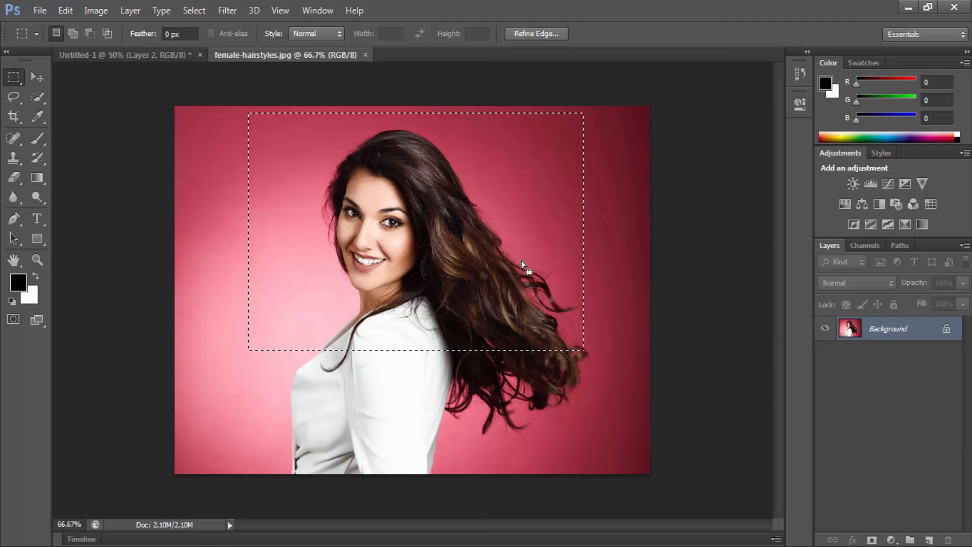
right_click(445, 222)
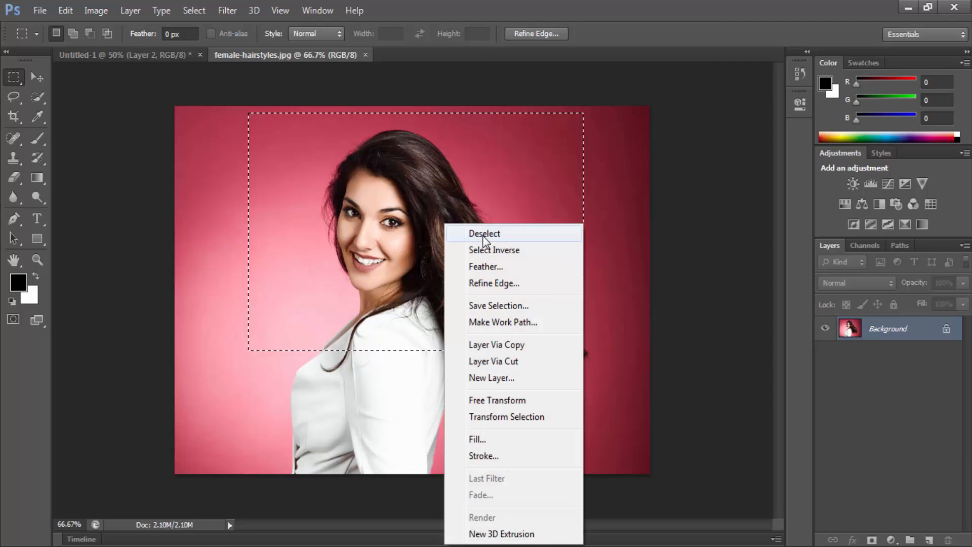
click(545, 233)
drag(290, 135, 513, 322)
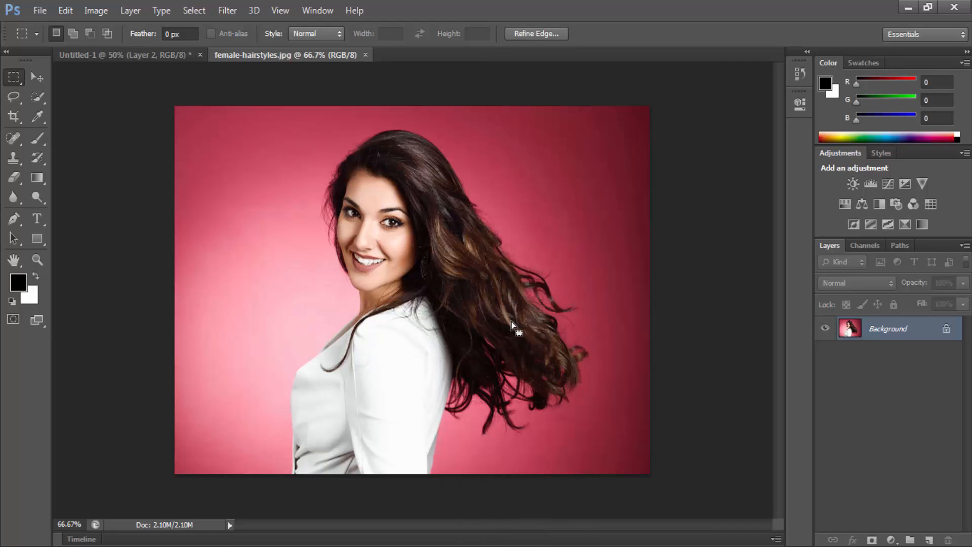
click(512, 326)
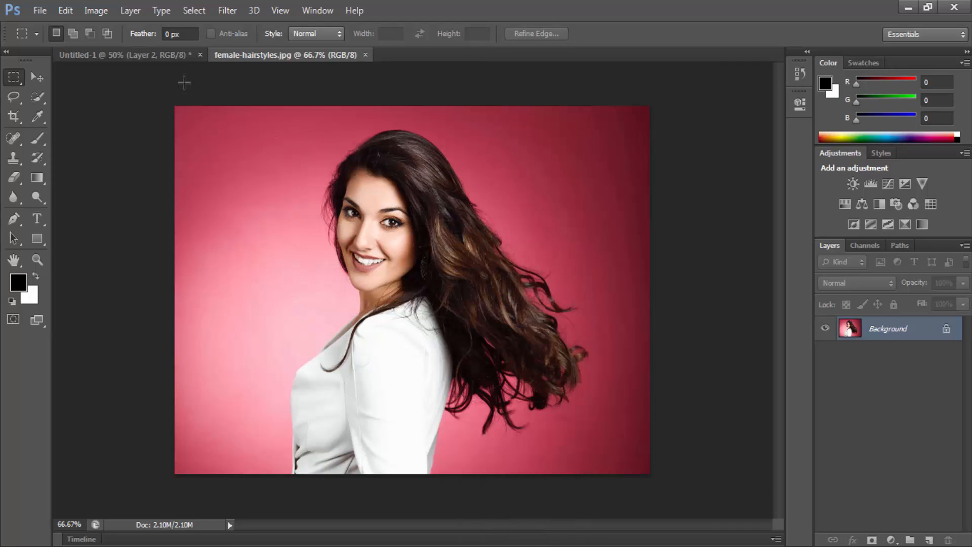
Step: Switch to Untitled-1 and hide and show Layer 2 and Layer 1 in turn to identify their contents
click(147, 53)
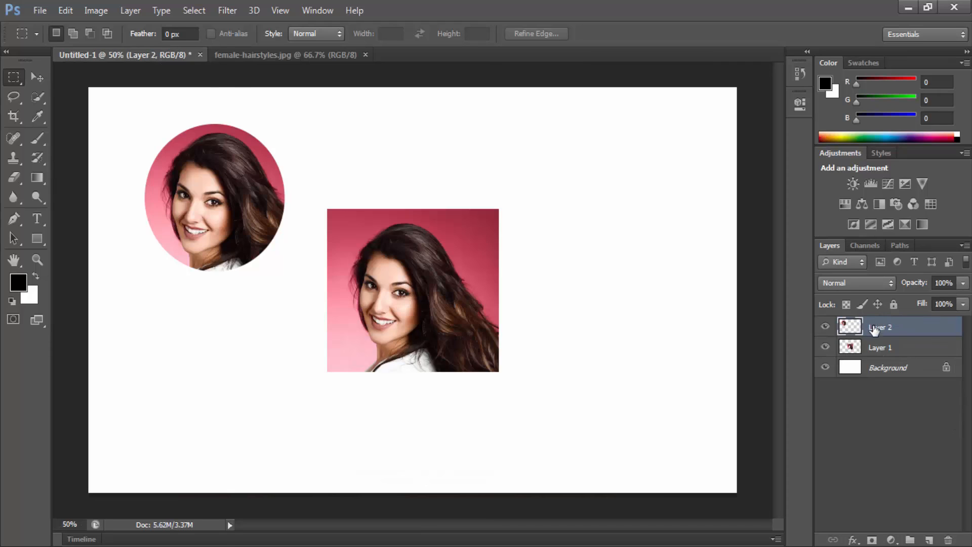
mouse_move(880, 332)
mouse_down()
mouse_move(881, 453)
mouse_move(880, 332)
mouse_up()
click(826, 327)
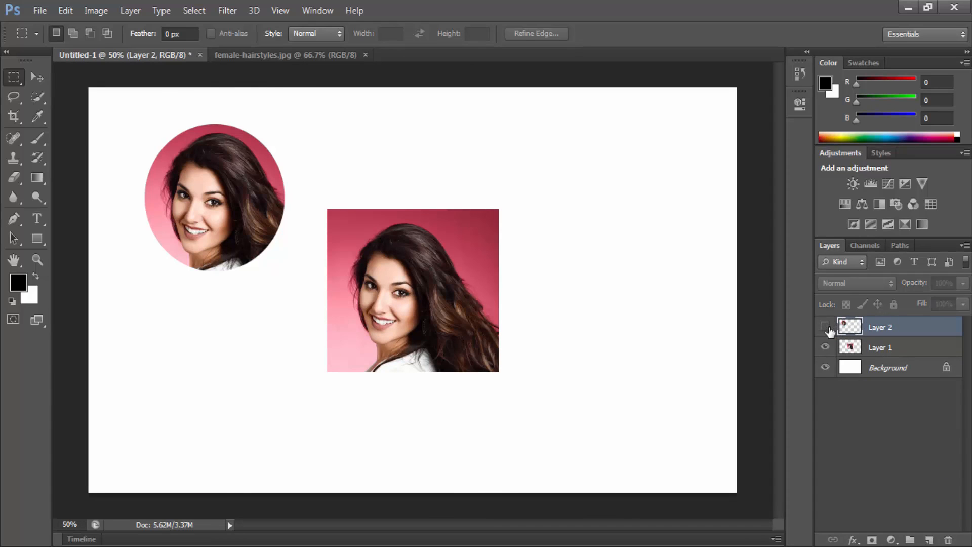
click(826, 327)
click(826, 347)
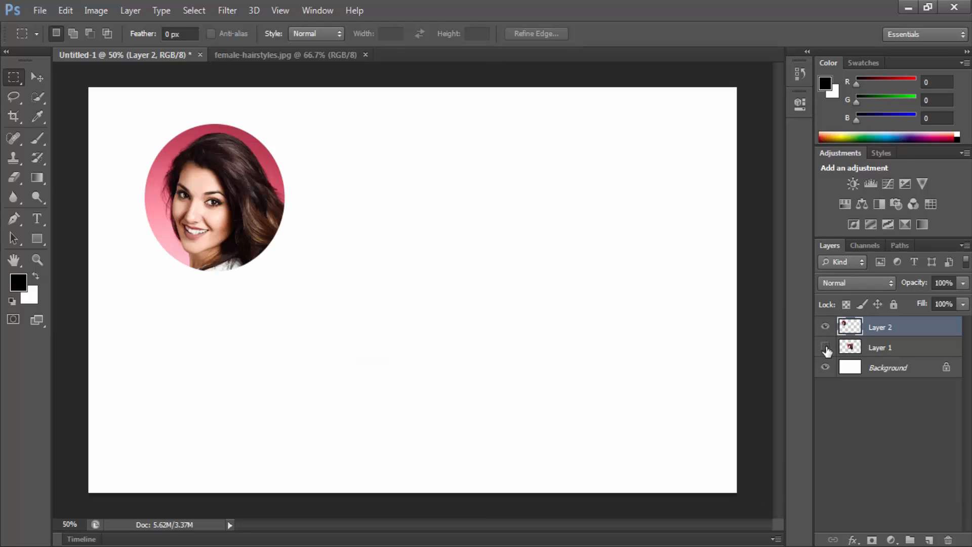
click(826, 347)
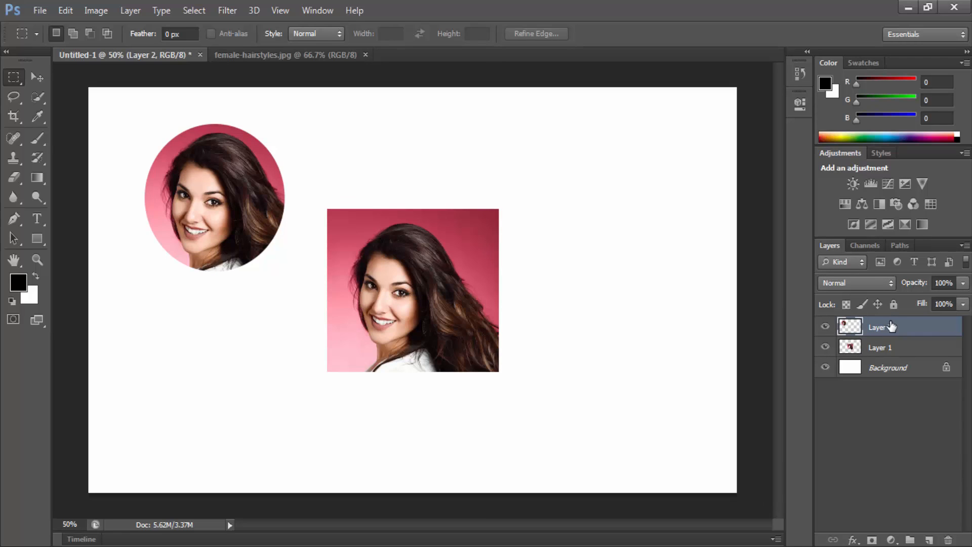
Step: Select Layer 1 and Layer 2 together and delete them, leaving only the Background layer
key(shift)
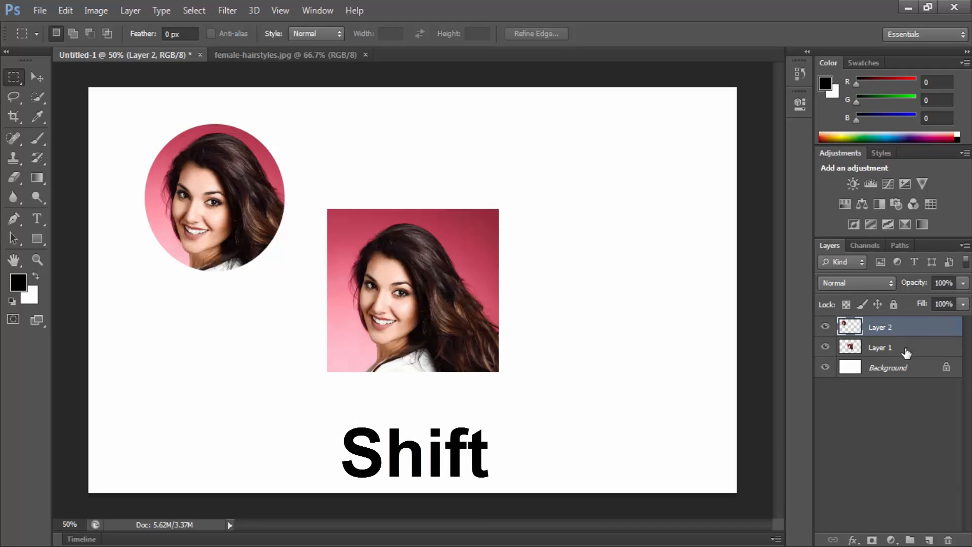
shift+click(899, 349)
drag(899, 348, 950, 539)
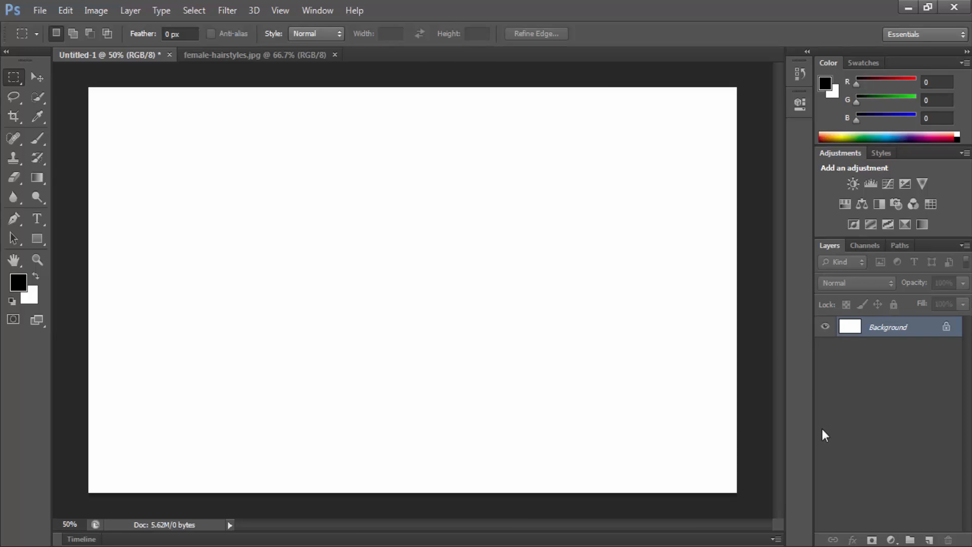
Step: Add a new layer above the Background and rename it "rectangle shape"
click(930, 540)
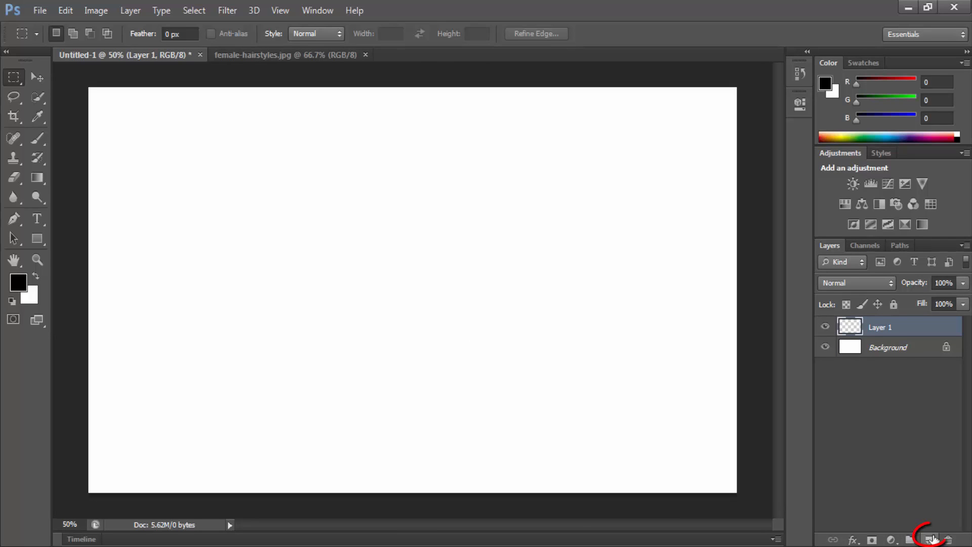
click(899, 346)
click(883, 329)
double_click(883, 329)
key(BackSpace)
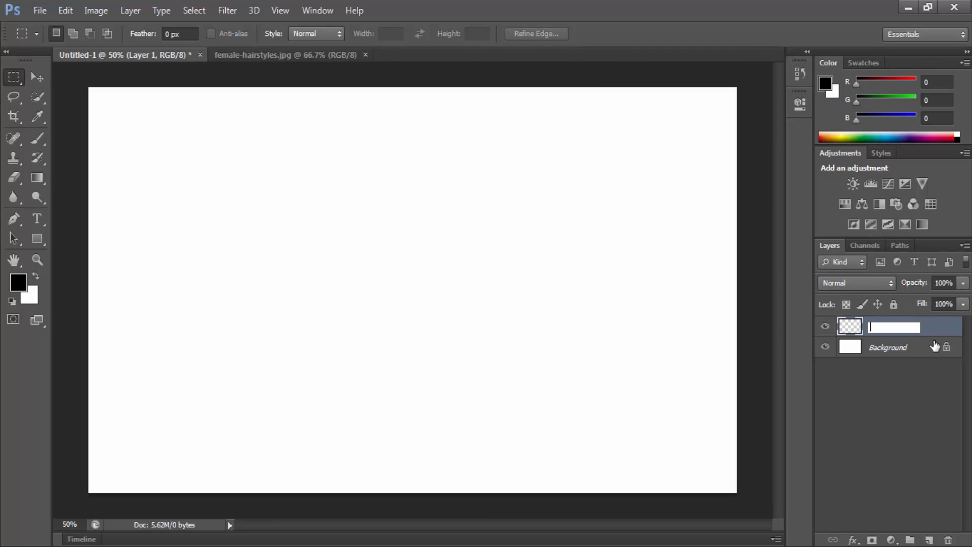
text(rectangle shape)
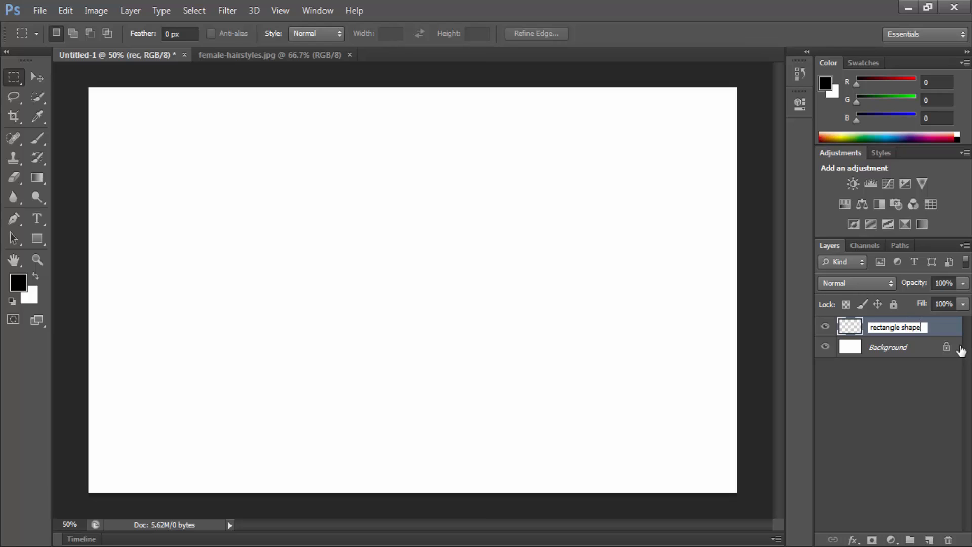
key(Return)
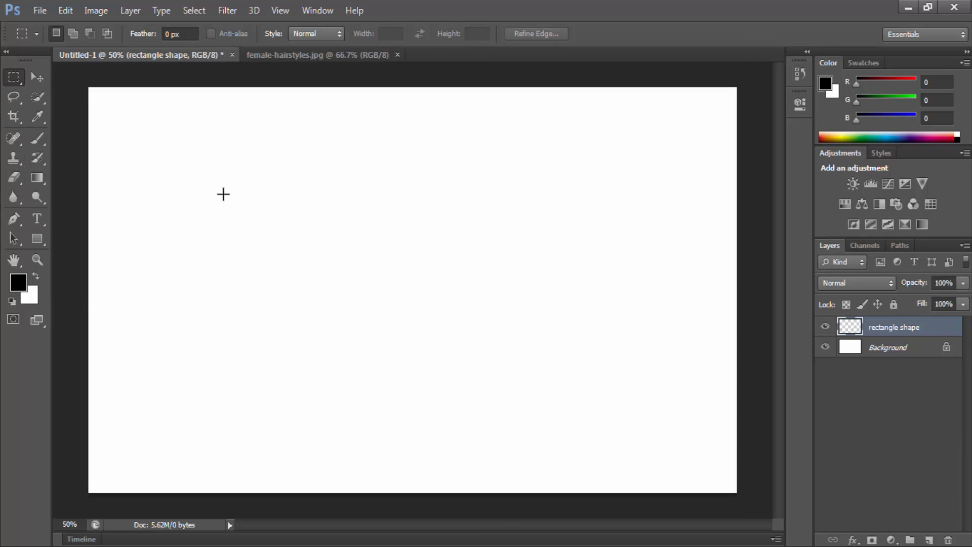
Step: Draw a wide rectangular selection in the middle of the canvas and set the foreground color to green #01a105
drag(214, 187, 608, 384)
drag(171, 132, 612, 390)
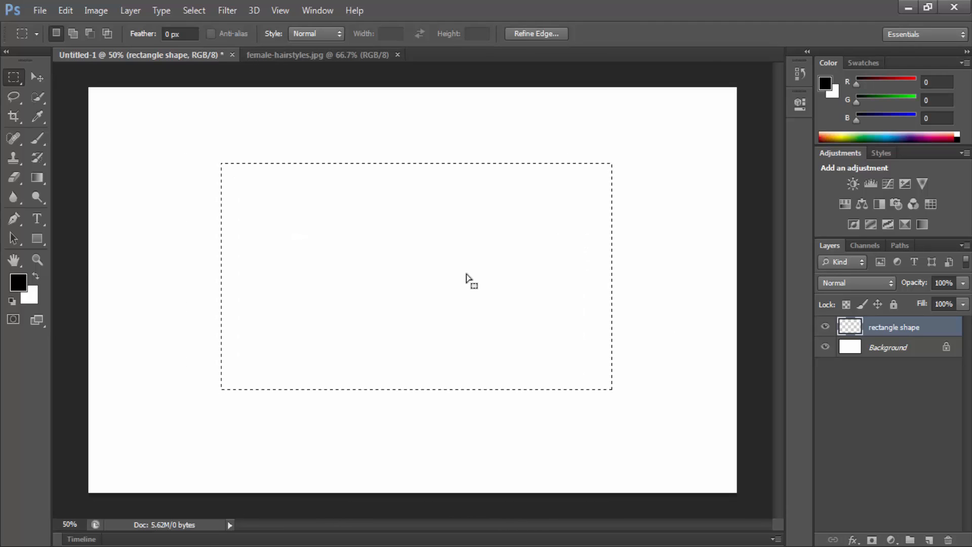
click(20, 288)
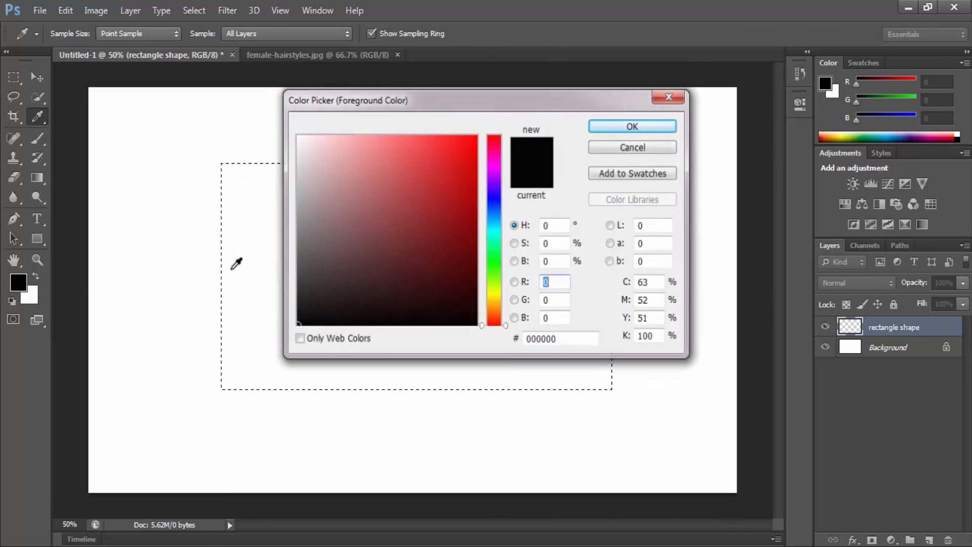
drag(447, 197, 527, 119)
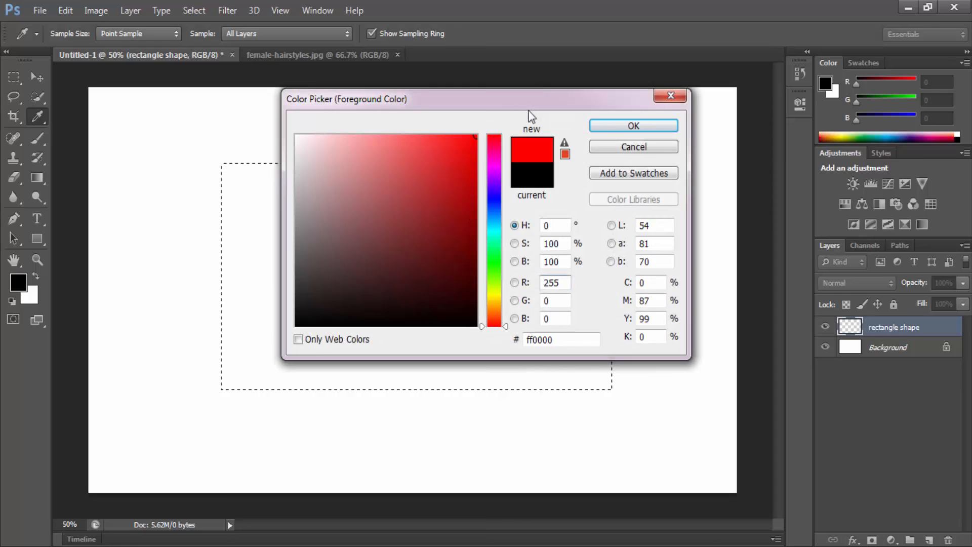
click(495, 264)
drag(461, 193, 475, 206)
click(600, 129)
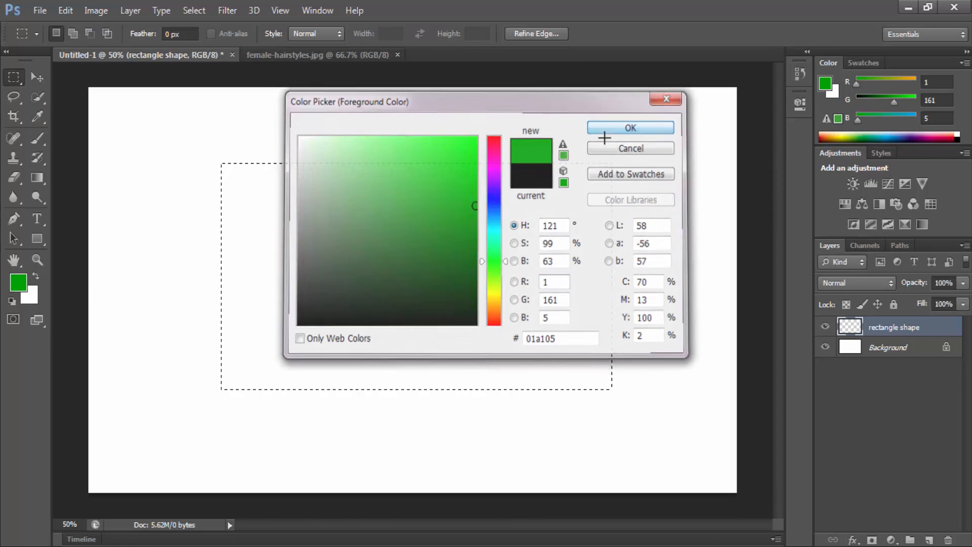
Step: Set the background color to red #ff0000 and fill the rectangular selection with the green foreground color
click(35, 291)
drag(484, 264, 546, 82)
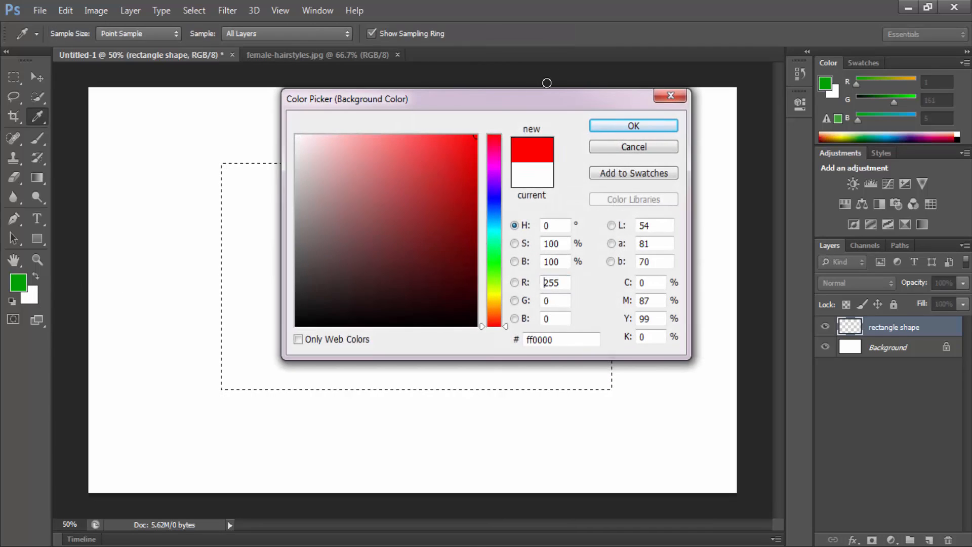
click(642, 124)
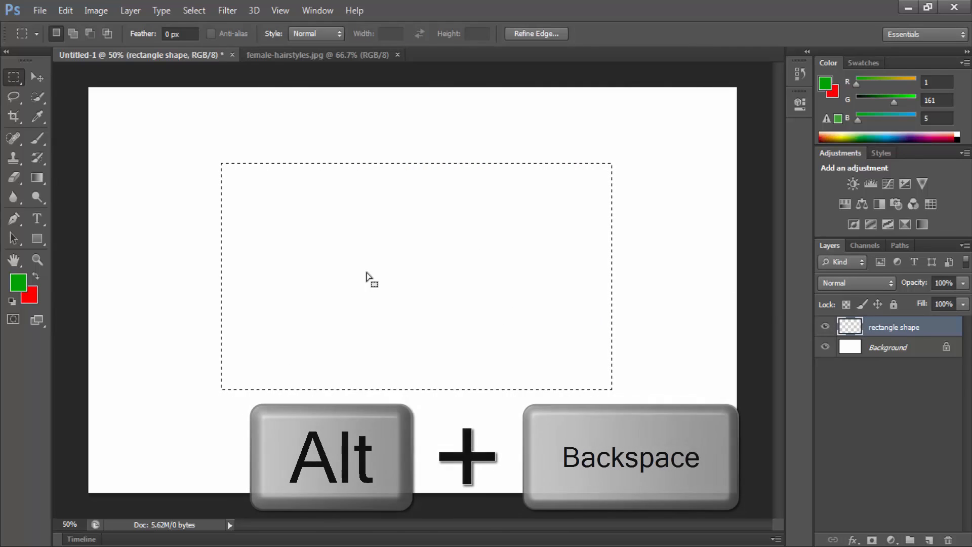
key(alt)
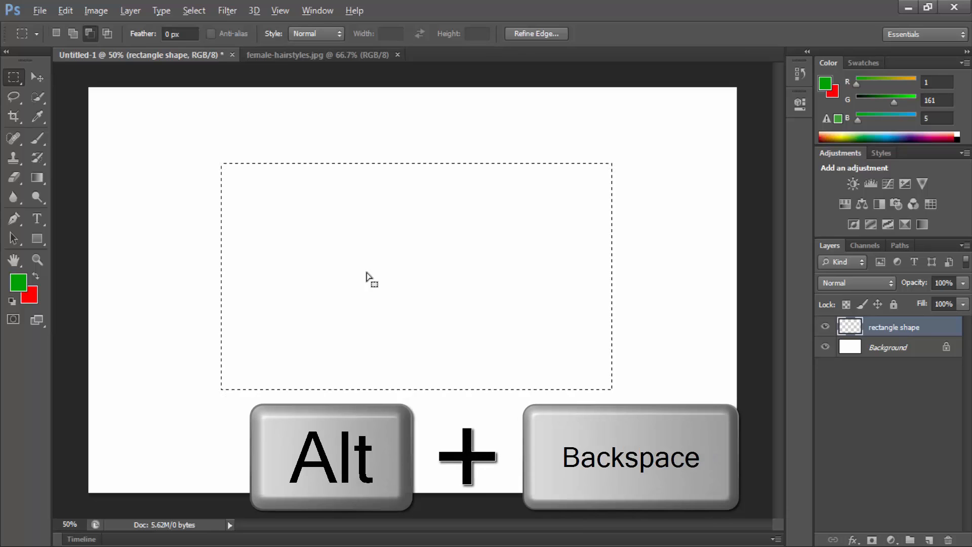
key(alt+BackSpace)
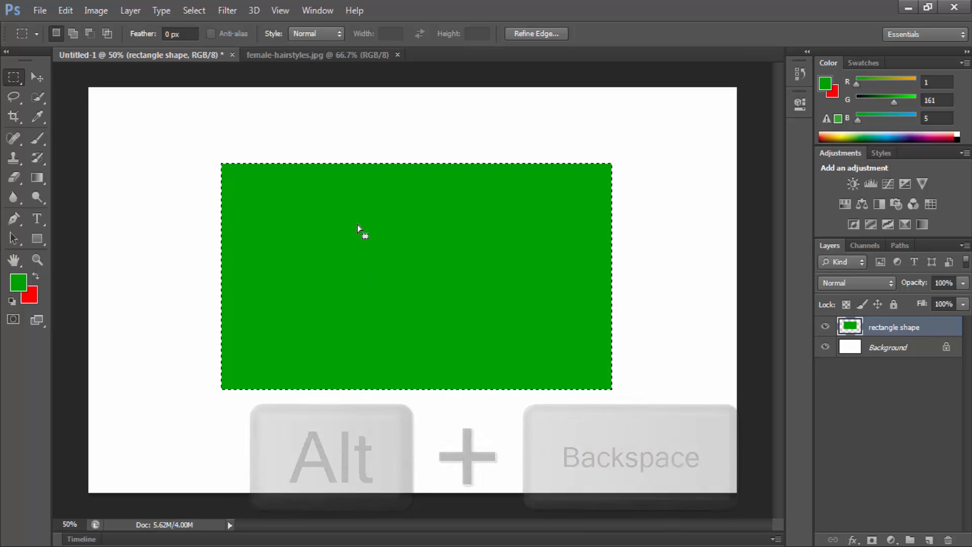
Step: Darken the foreground color to green #008603, refill the rectangular selection with it and deselect
click(18, 282)
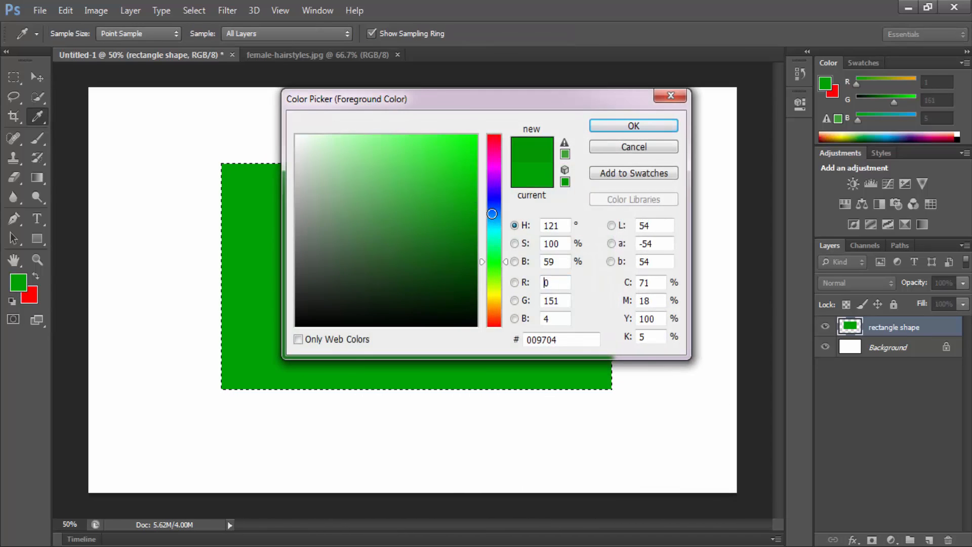
drag(492, 213, 499, 224)
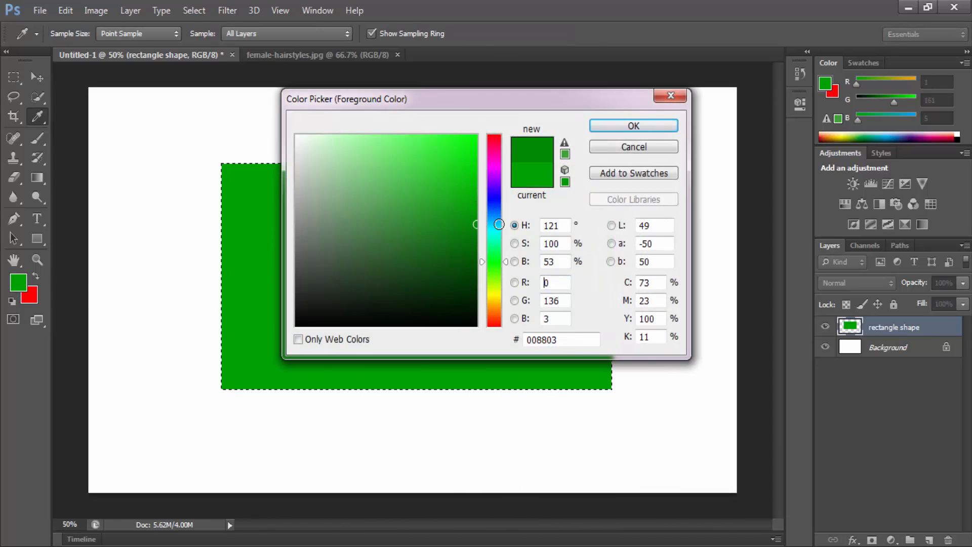
click(623, 129)
click(18, 282)
click(475, 225)
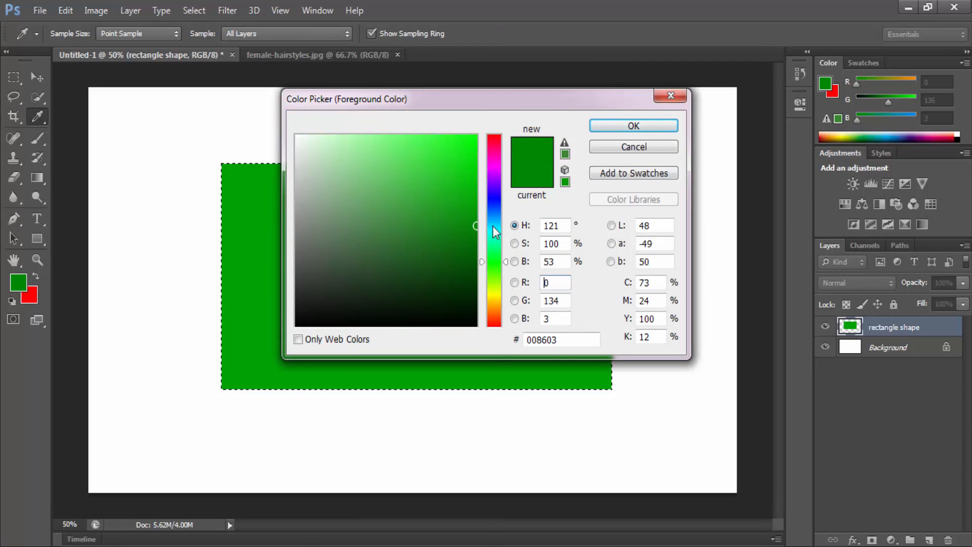
click(624, 126)
key(m)
key(alt+BackSpace)
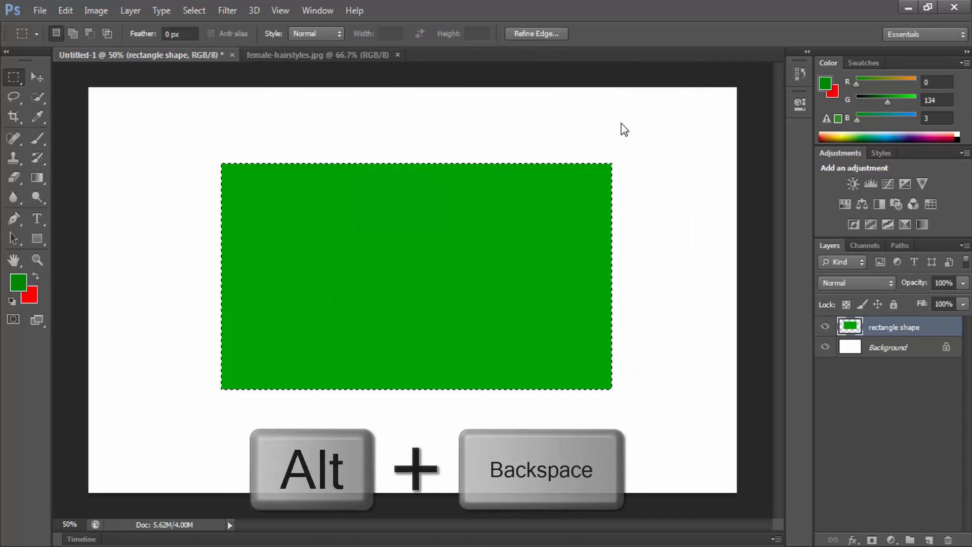
key(alt+BackSpace)
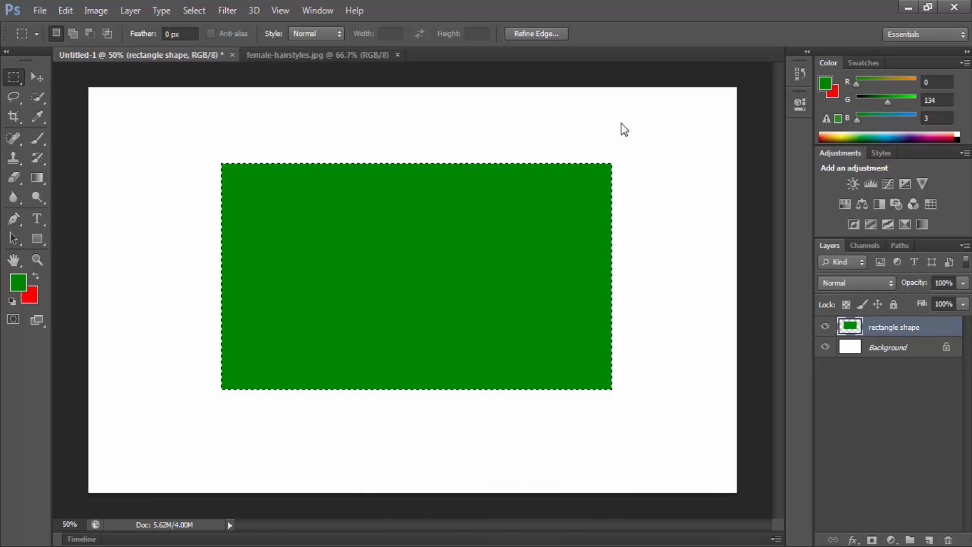
click(581, 137)
Step: Add a new layer above the rectangle shape layer and rename it "rounded shape"
click(927, 540)
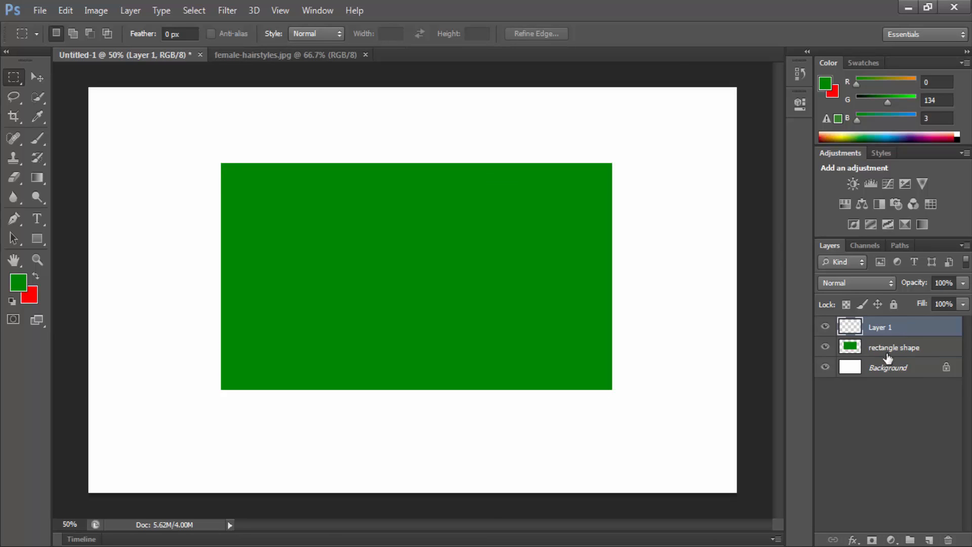
double_click(880, 328)
text(round)
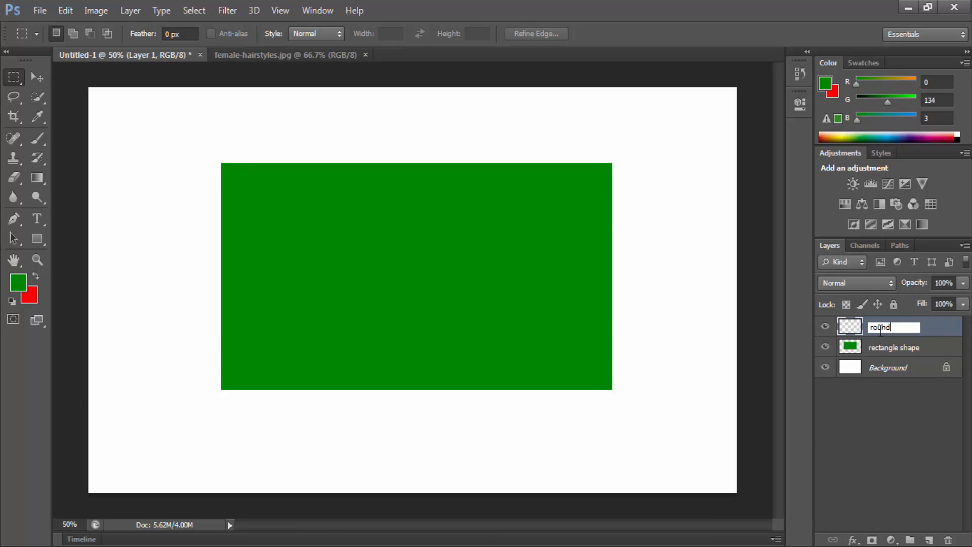
text(ed shape)
key(Return)
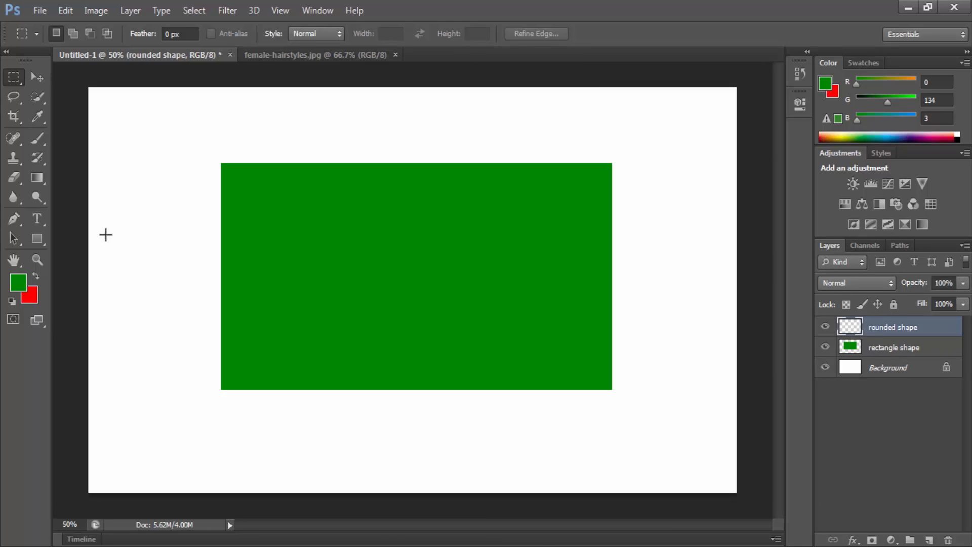
Step: Draw a circular selection at the center of the green rectangle, fill it with the red background color and deselect
right_click(14, 77)
click(87, 89)
drag(458, 298, 472, 342)
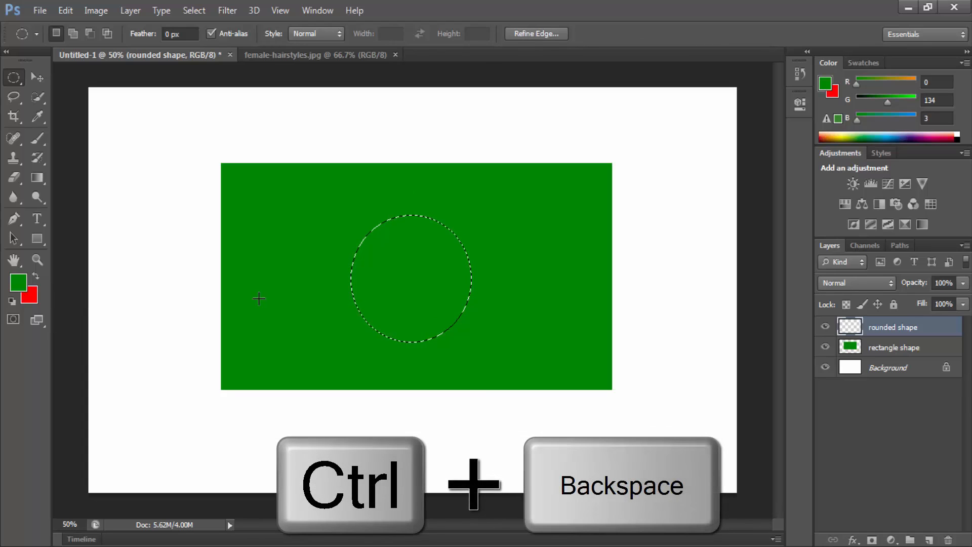
key(ctrl+BackSpace)
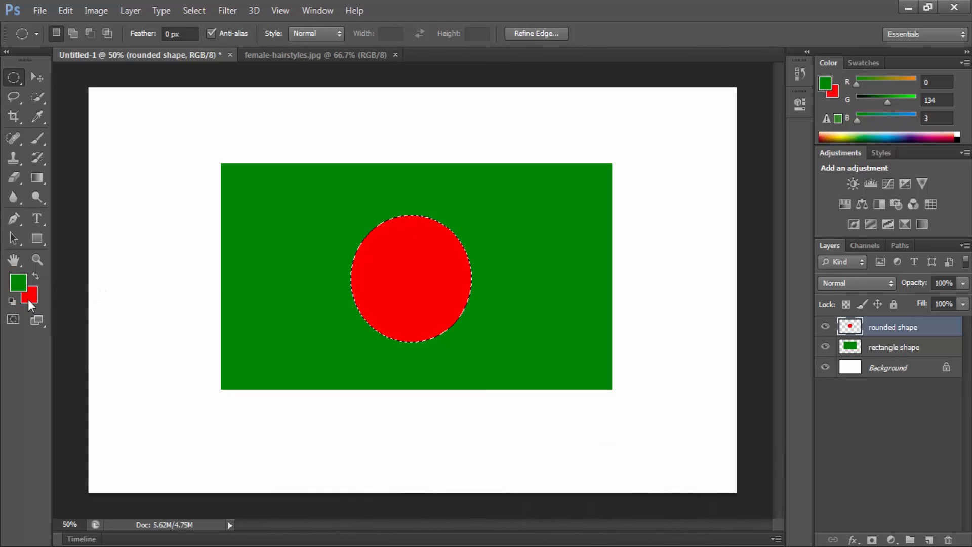
click(898, 403)
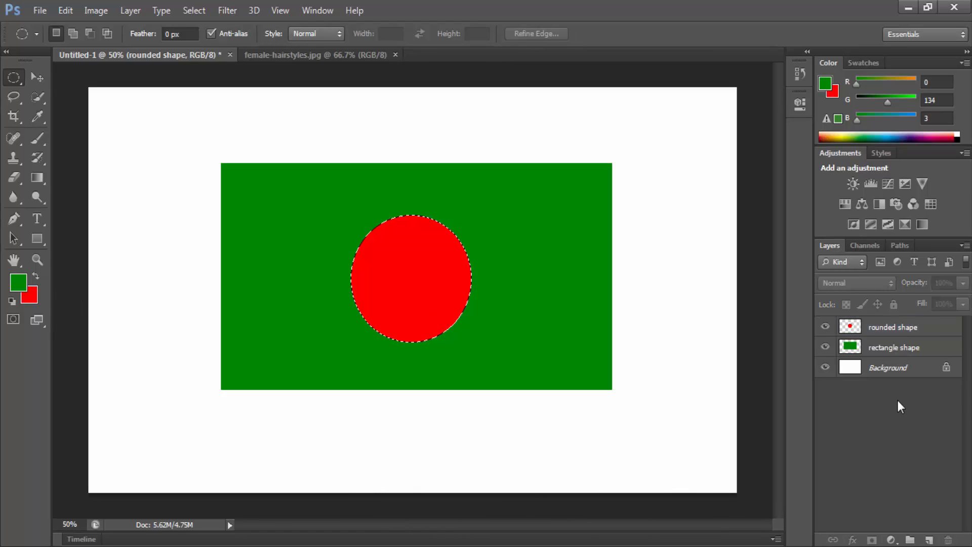
click(425, 275)
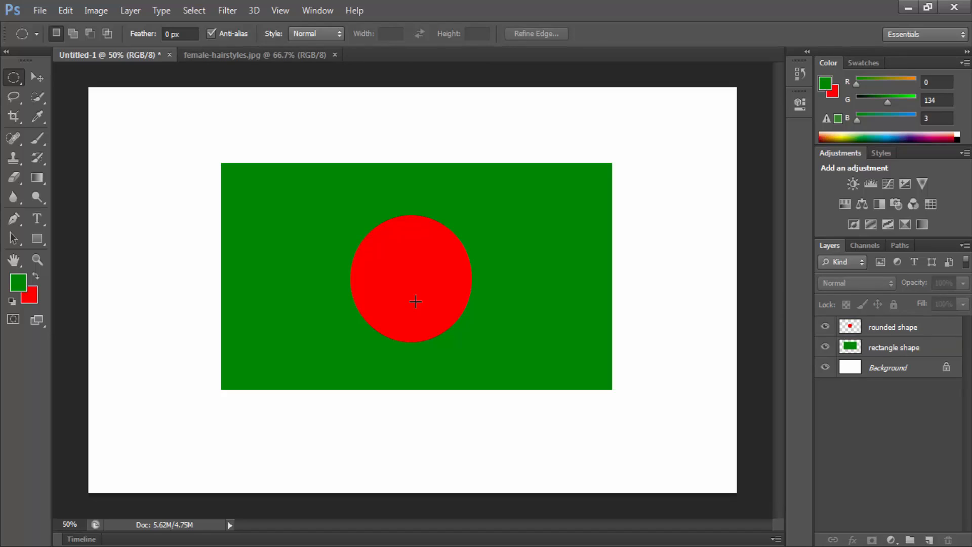
Step: Add a new layer above rounded shape and draw a tall, narrow rectangular selection just left of the green rectangle, reaching the canvas bottom
click(870, 330)
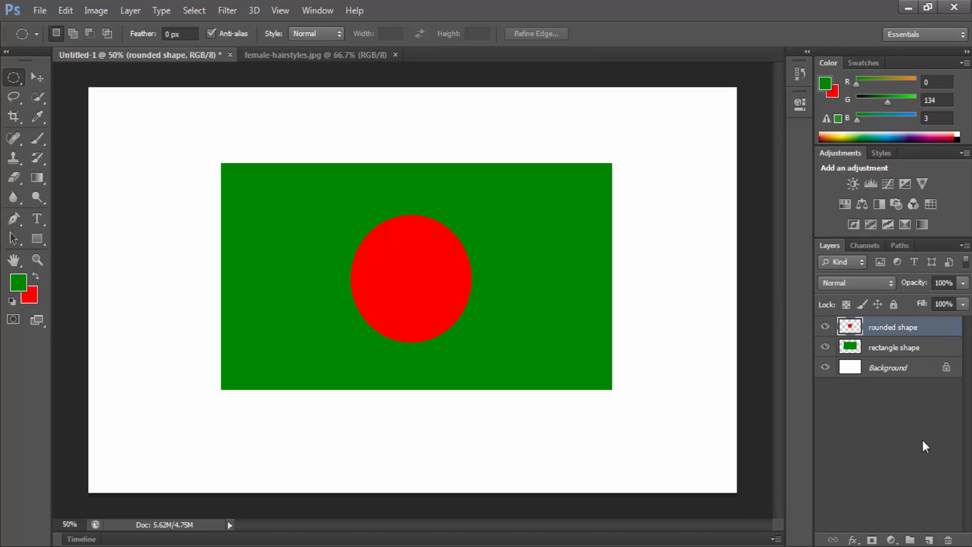
click(930, 540)
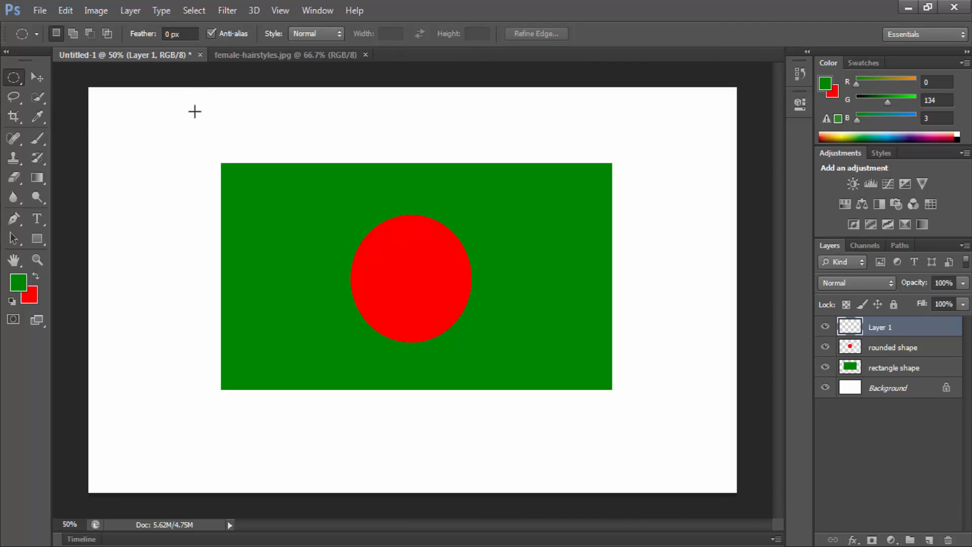
right_click(13, 77)
click(76, 75)
drag(192, 98, 211, 512)
drag(198, 135, 213, 499)
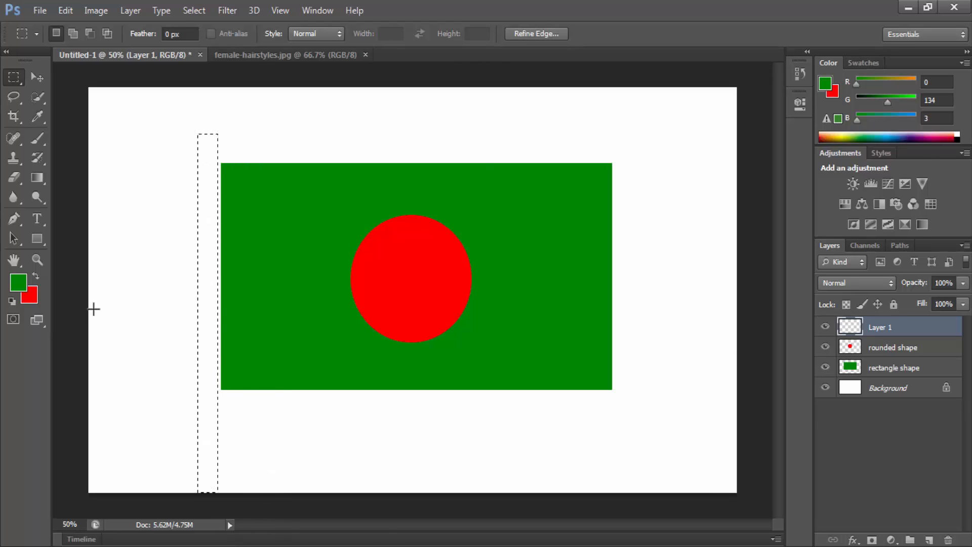
Step: Set the foreground color to gray #6c6c6c, fill the narrow pole selection with it and deselect
click(18, 282)
drag(299, 271, 283, 271)
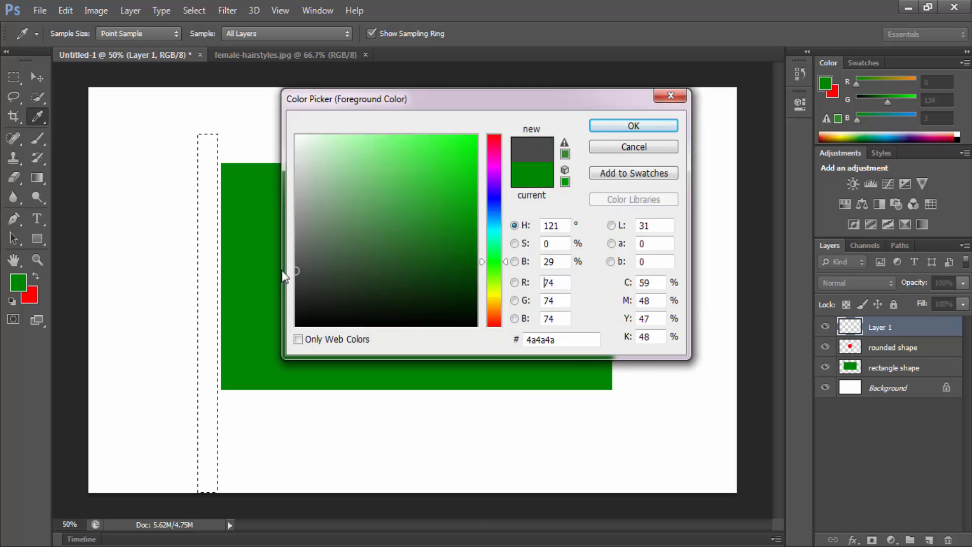
click(297, 245)
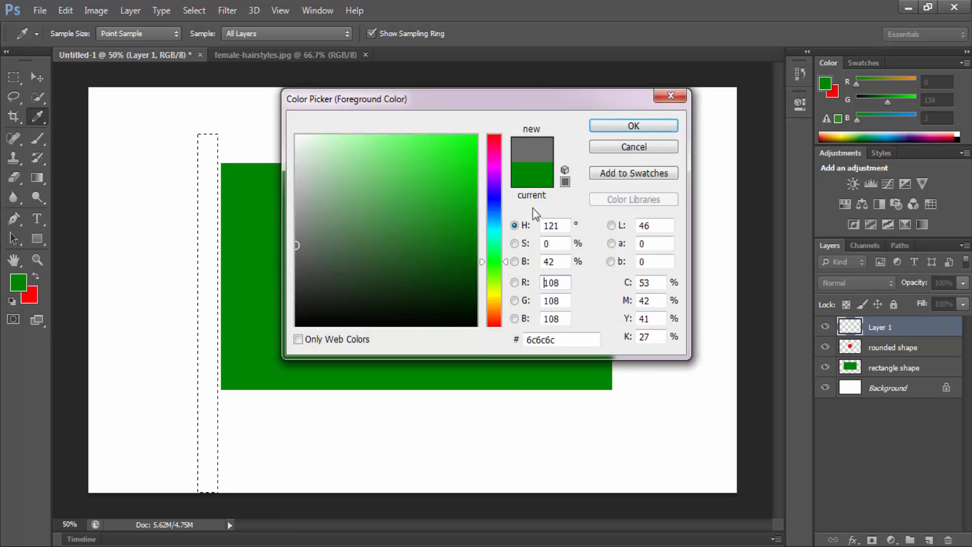
click(630, 126)
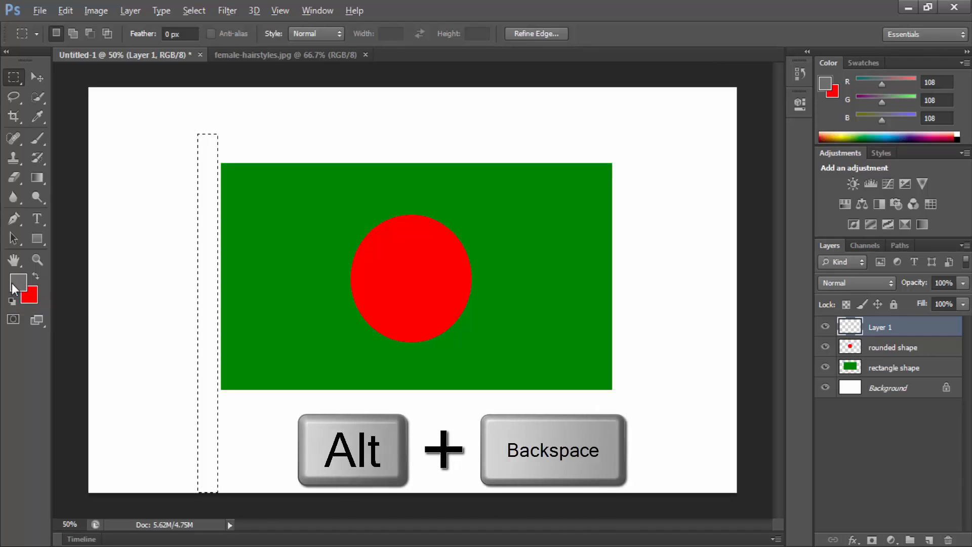
key(alt+BackSpace)
key(ctrl+d)
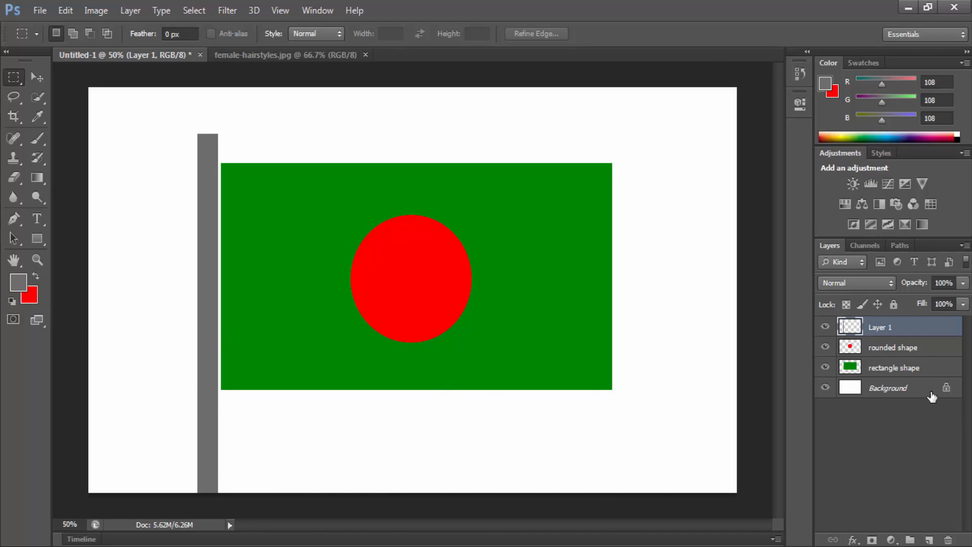
Step: Select the rounded shape, rectangle shape and Layer 1 layers in turn to review the flag's layers
click(902, 351)
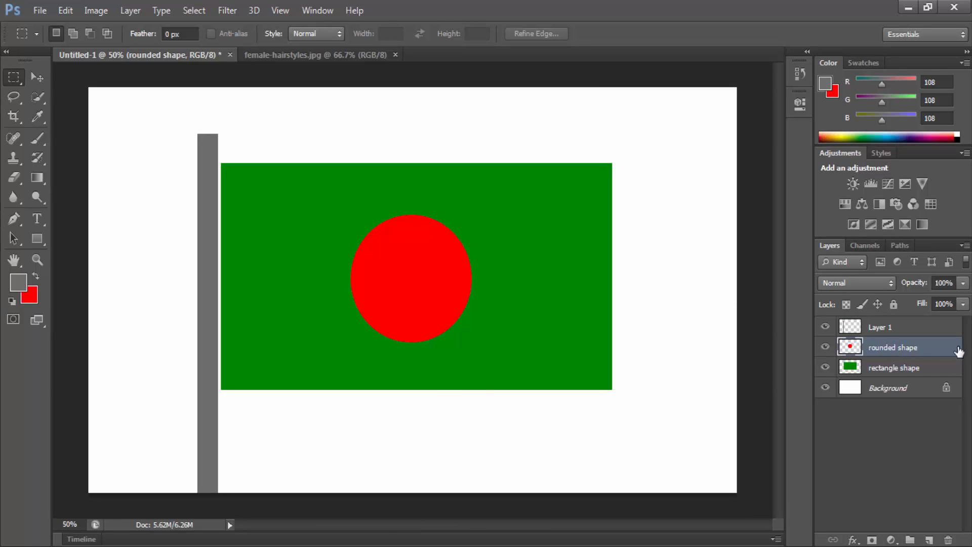
click(896, 367)
click(888, 327)
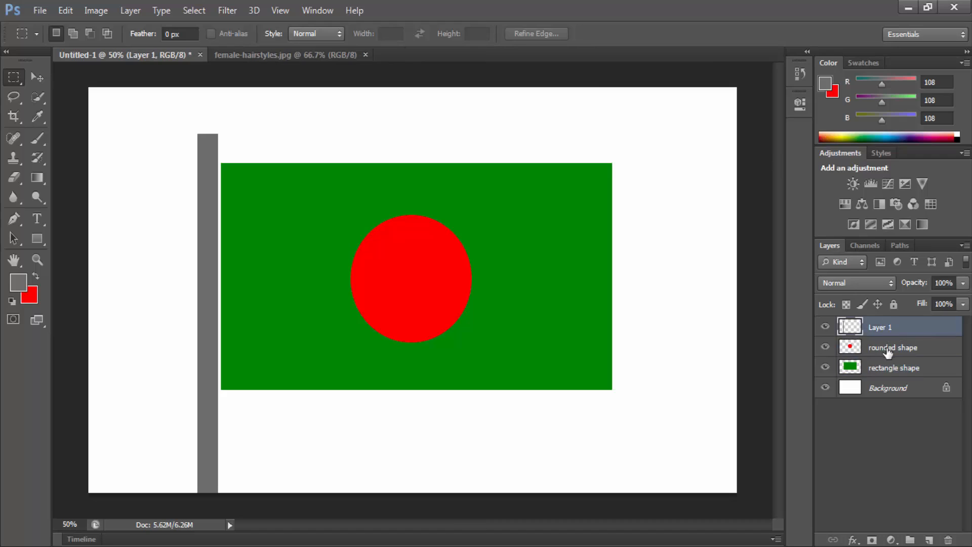
Step: Select the rounded shape layer and load its circle outline as a selection
click(898, 348)
click(901, 362)
click(900, 350)
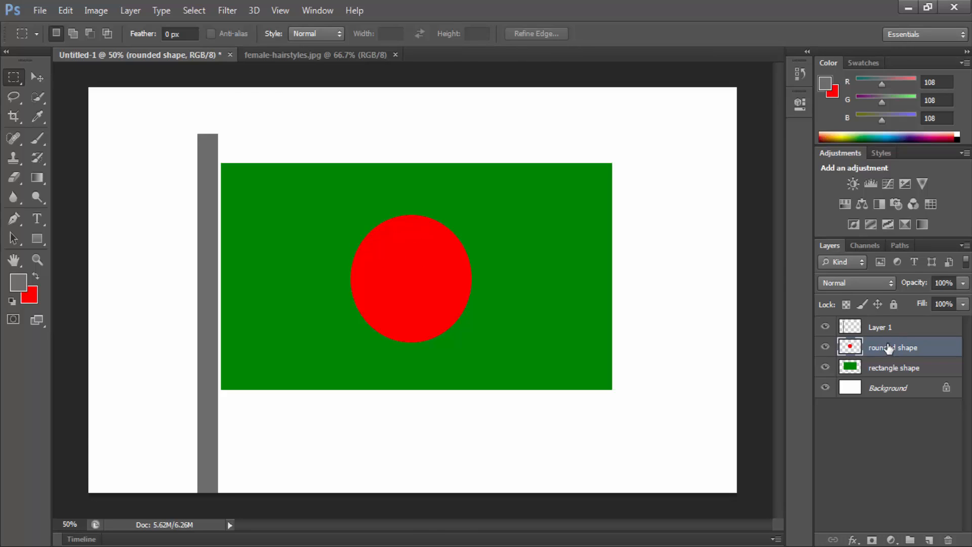
ctrl+click(853, 348)
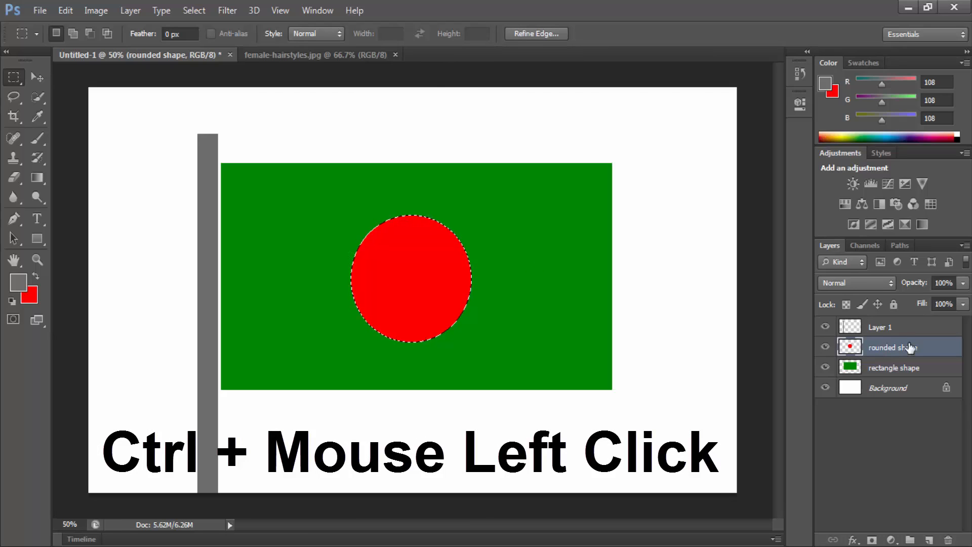
Step: Load the rectangle shape layer's outline as a selection and fill it with the red background color
click(873, 370)
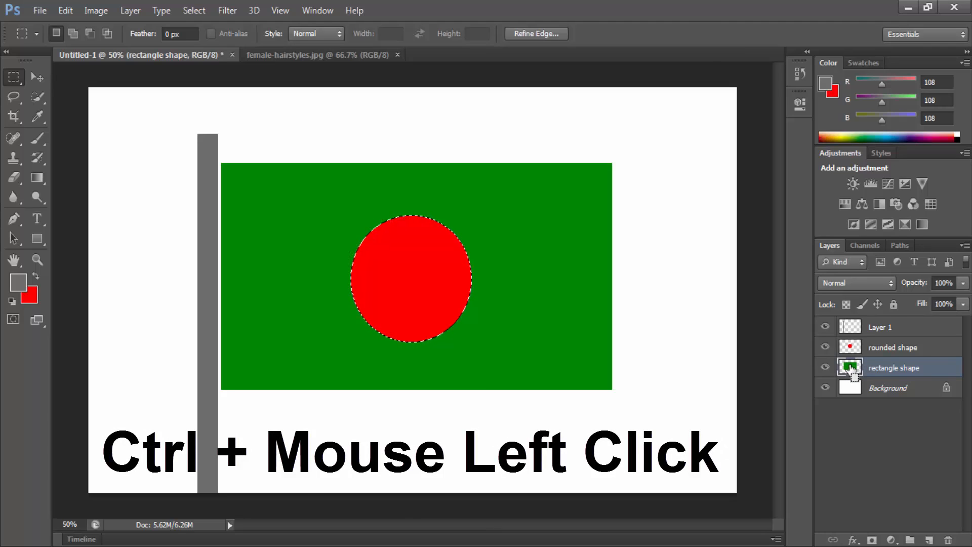
ctrl+click(850, 367)
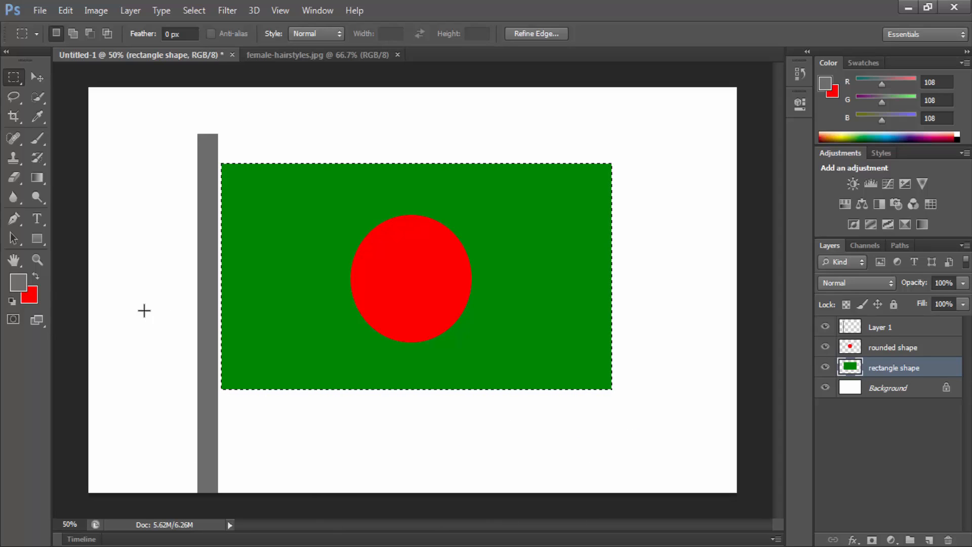
key(ctrl+BackSpace)
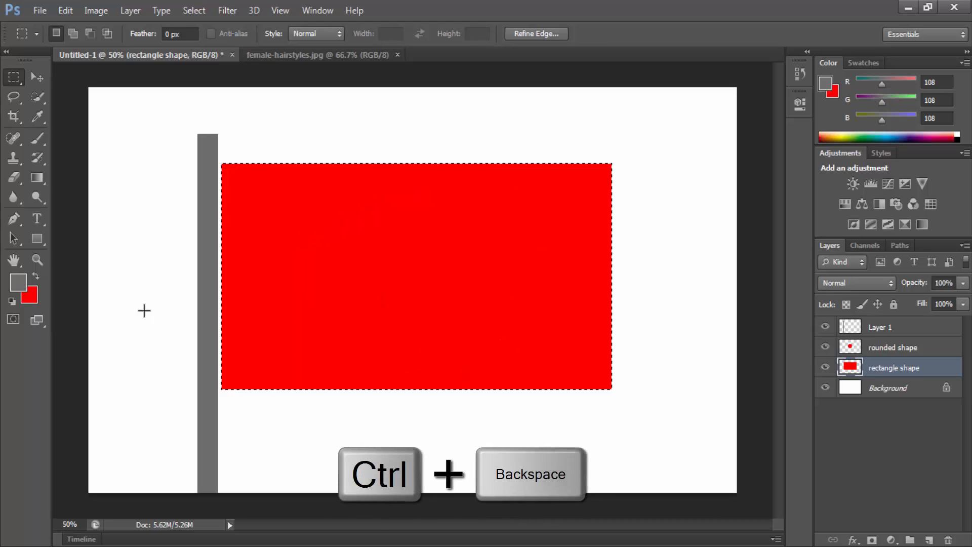
Step: Load the rounded shape layer's outline as a selection, fill it with the gray foreground color and deselect
click(885, 349)
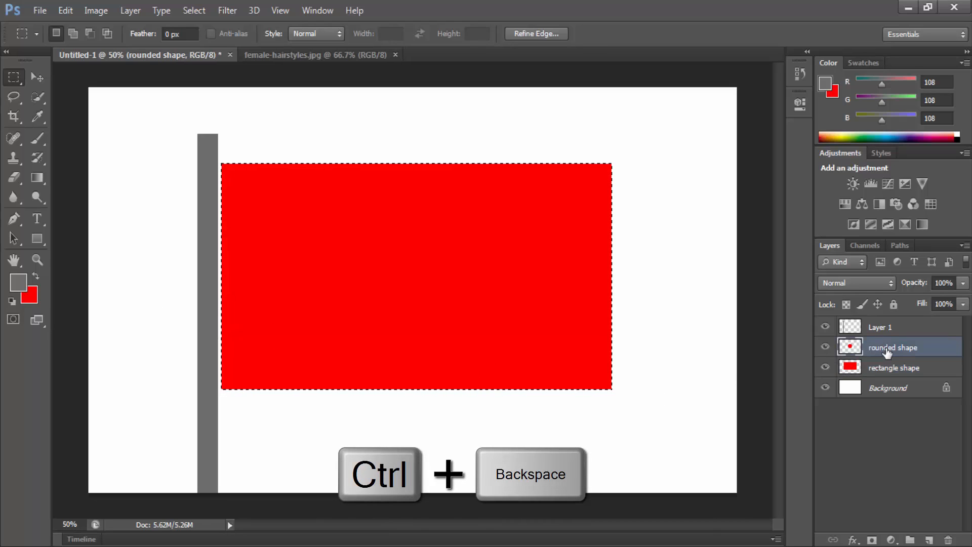
ctrl+click(846, 346)
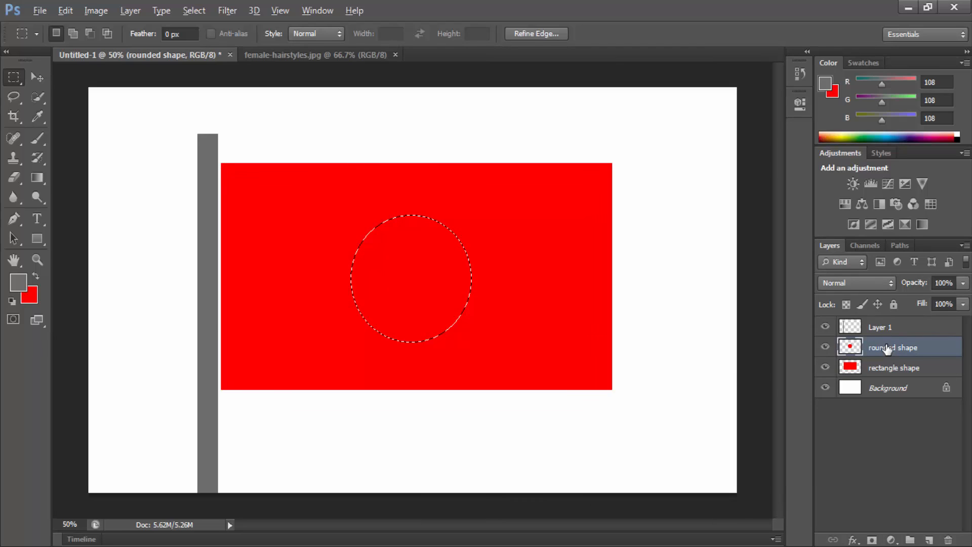
key(alt+BackSpace)
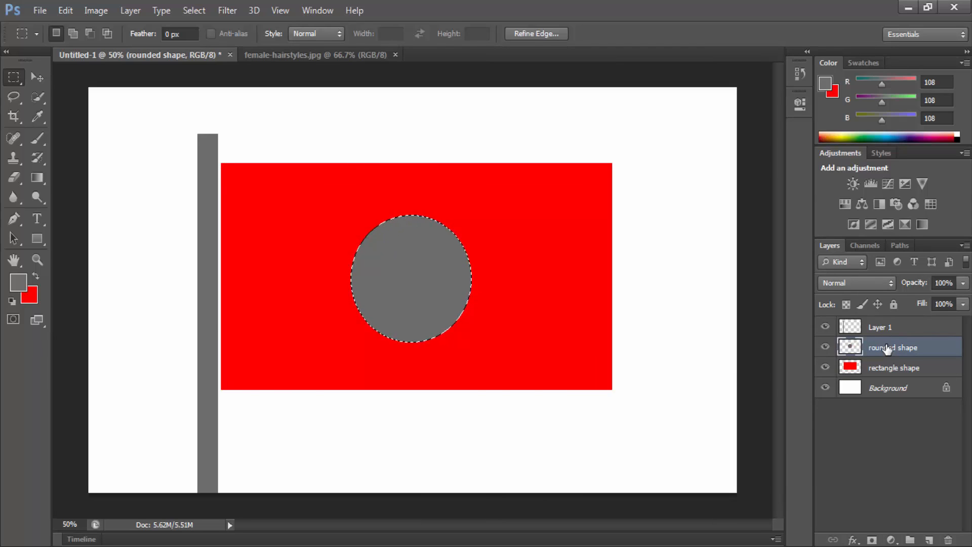
key(ctrl+d)
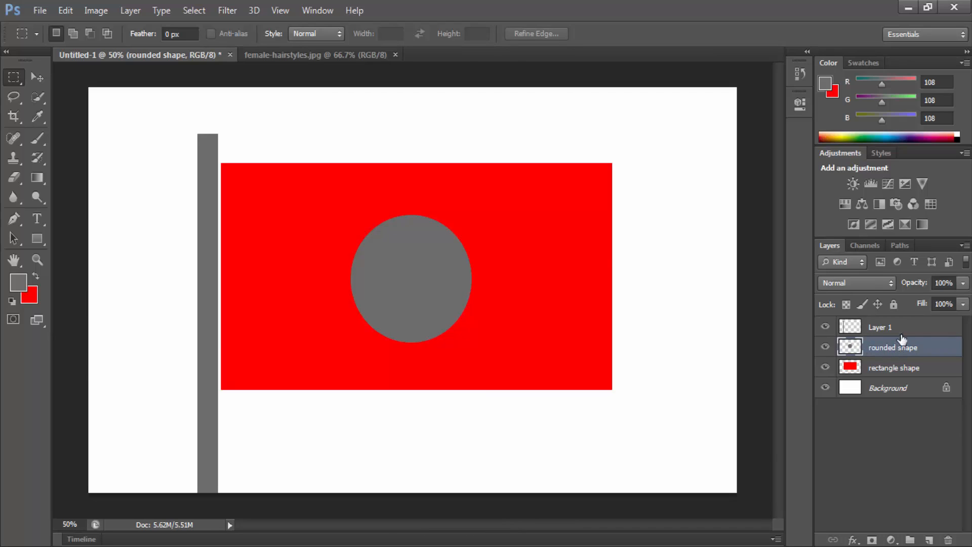
Step: Delete the Layer 1, rounded shape and rectangle shape layers together, keeping only the Background
click(889, 328)
key(alt+bracketleft)
key(alt+bracketleft)
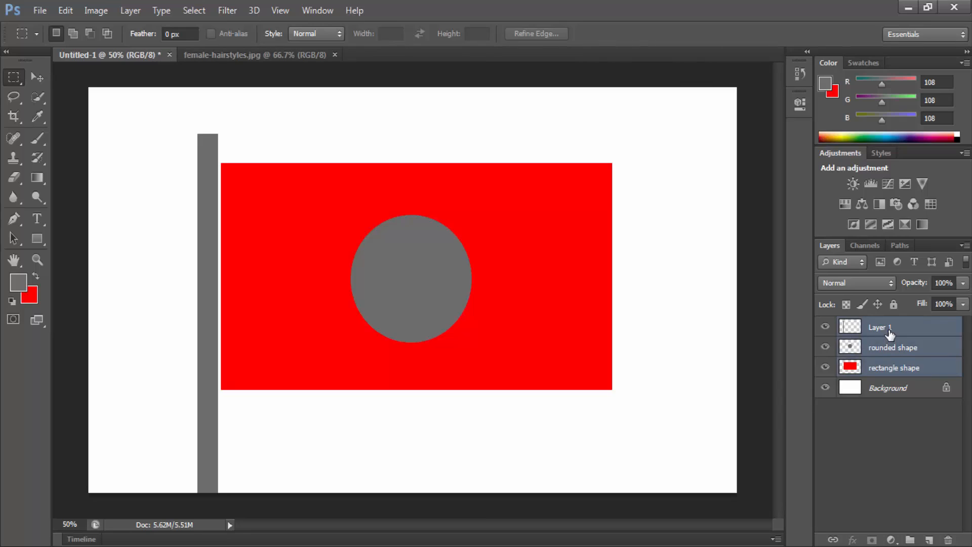
key(Delete)
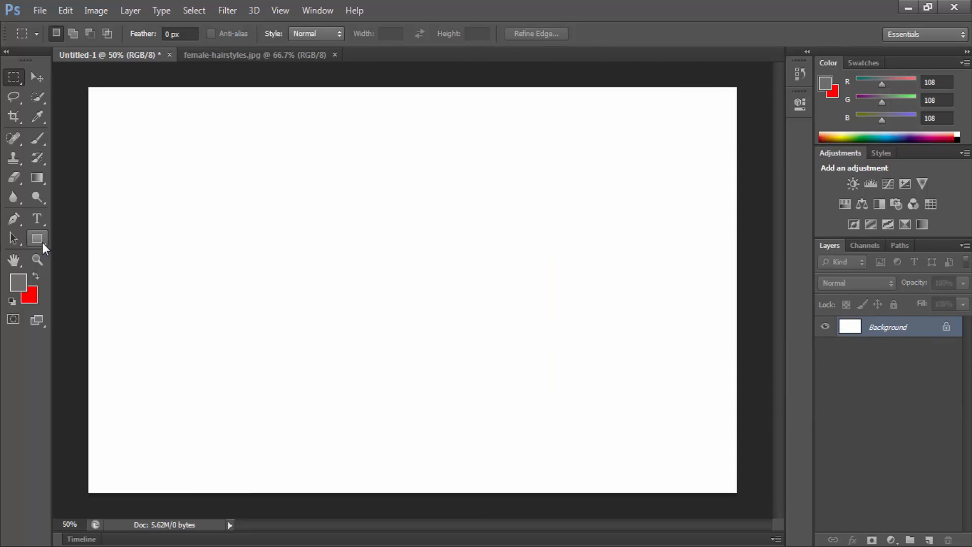
Step: Draw a wide rectangular selection in the middle of the canvas and set the foreground color to dark green #006d03
drag(205, 182, 607, 403)
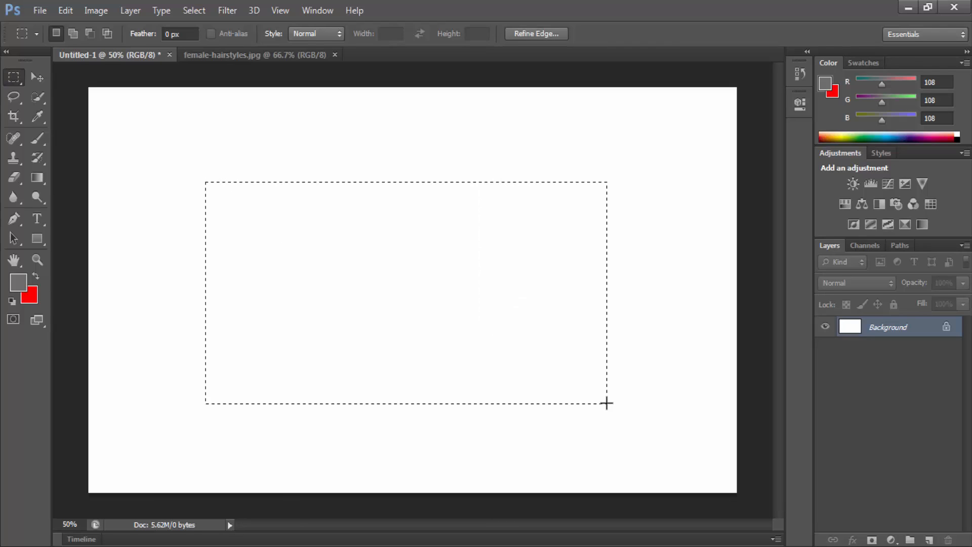
click(19, 283)
mouse_move(479, 202)
mouse_down()
mouse_move(483, 184)
mouse_move(483, 245)
mouse_up()
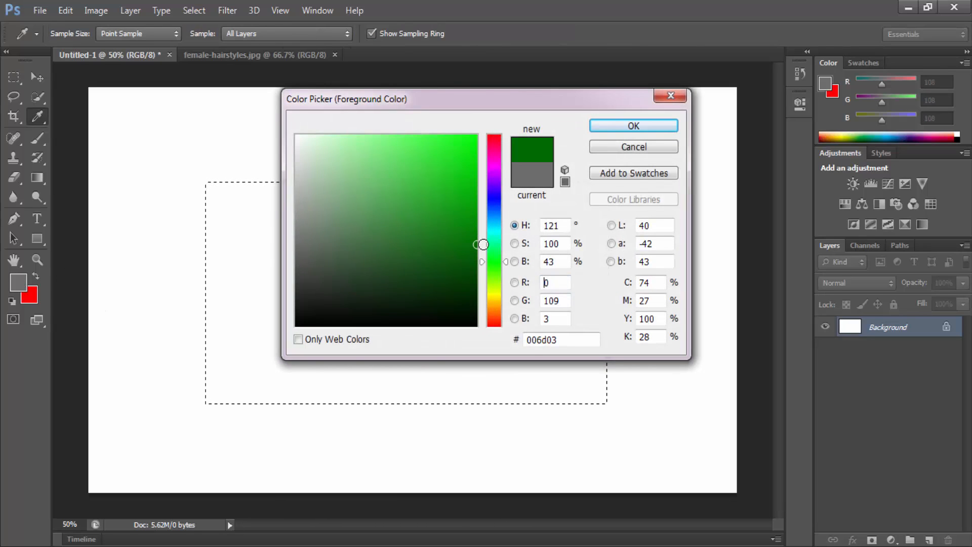
click(634, 129)
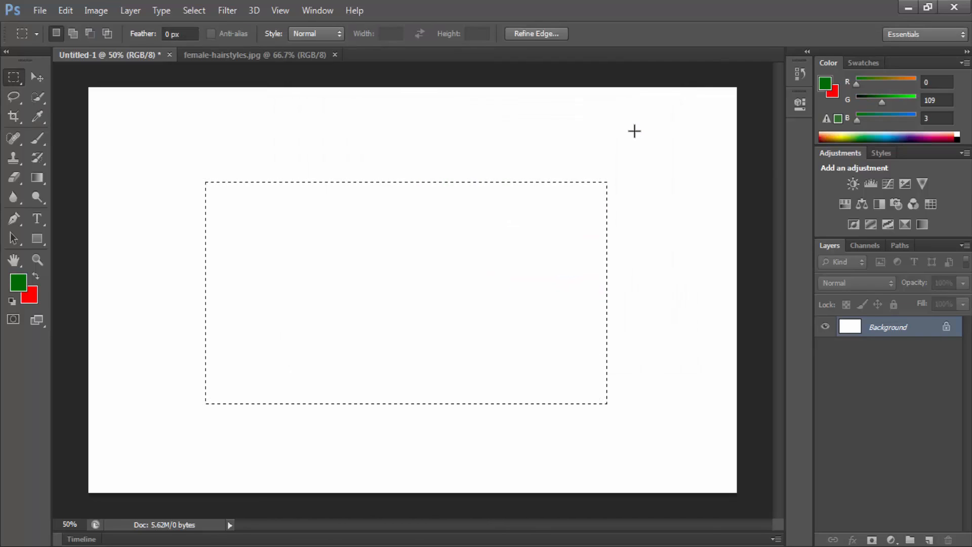
key(i)
key(Delete)
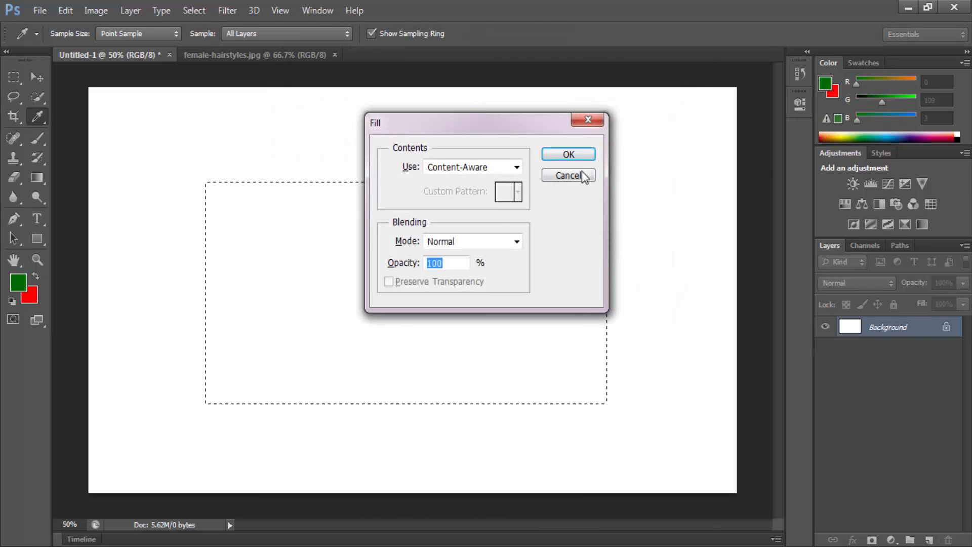
click(568, 175)
key(m)
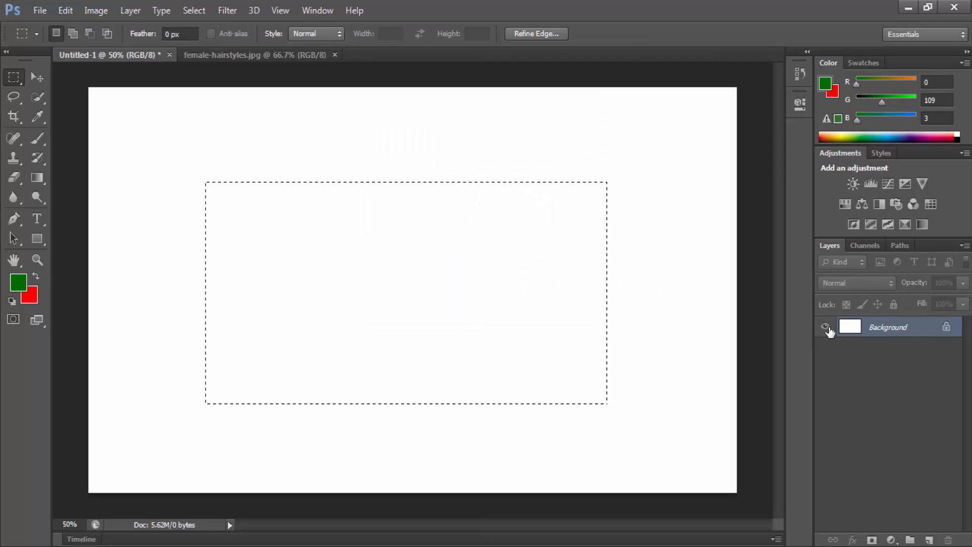
Step: Convert the locked Background into a regular layer named Layer 0, then try clearing the selected rectangle and undo that
double_click(946, 333)
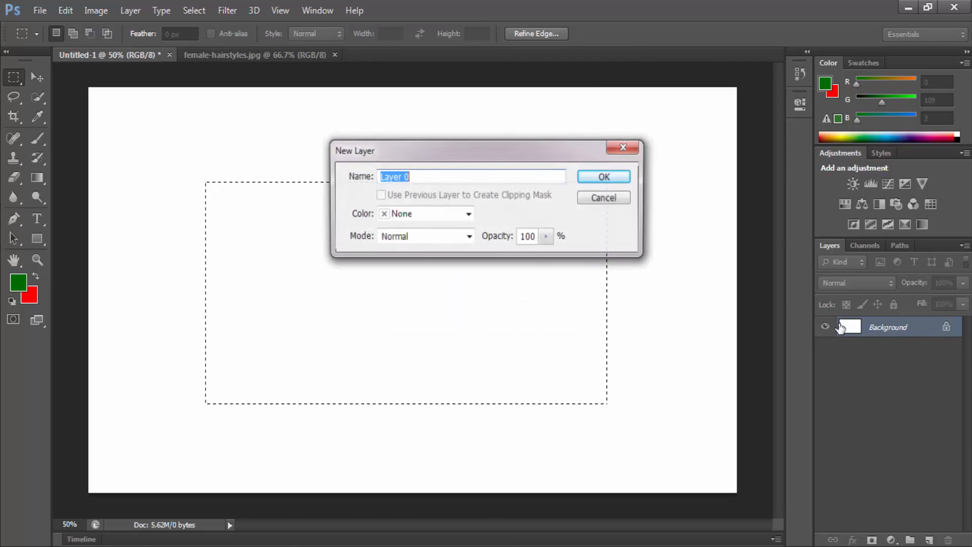
click(603, 178)
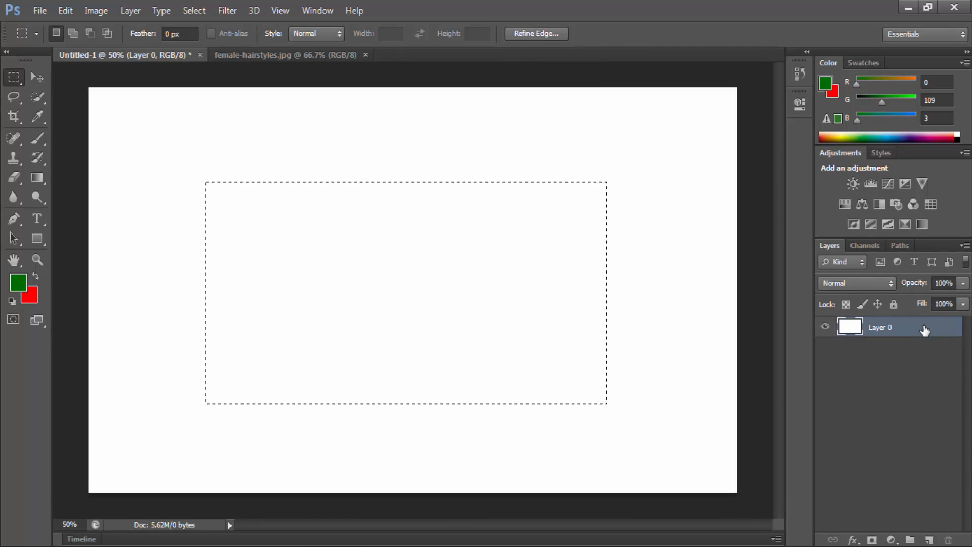
key(Delete)
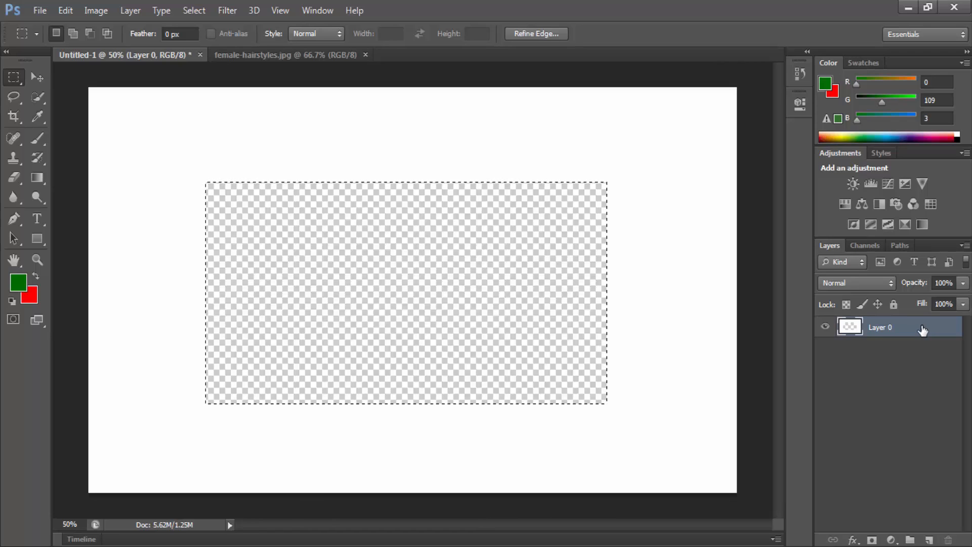
key(ctrl+z)
Step: Fill the rectangular selection with the red background color, refill it with the green foreground color and deselect
key(ctrl+BackSpace)
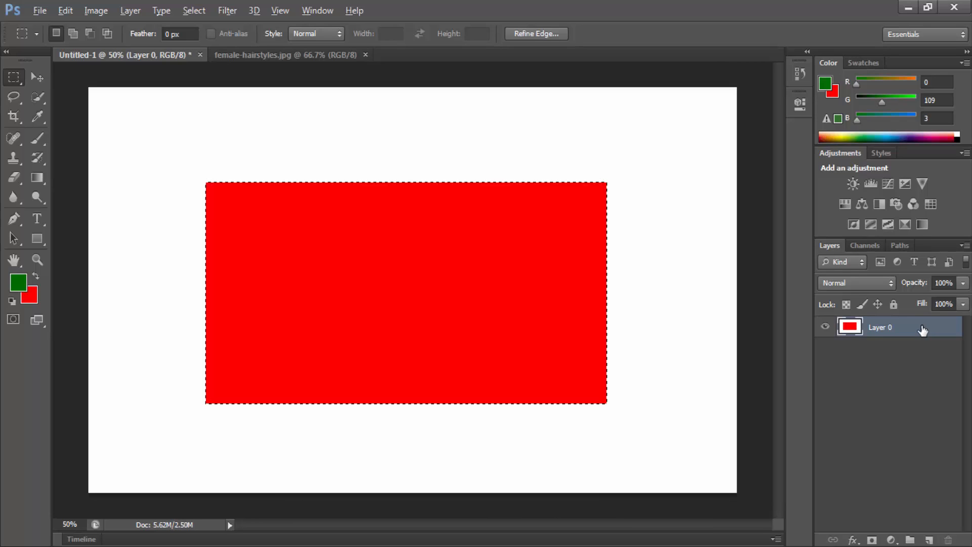
key(alt+BackSpace)
key(alt)
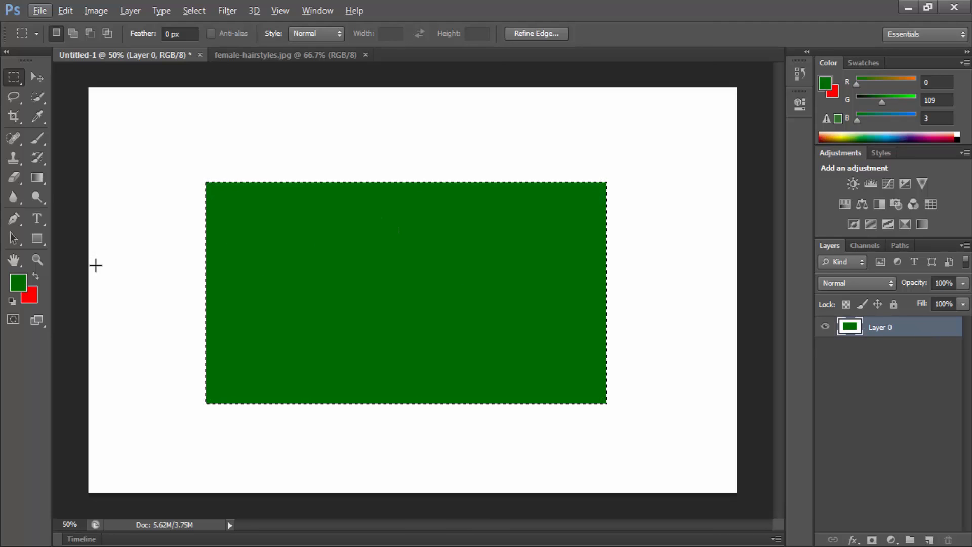
click(132, 258)
Step: Draw a circular selection at the center of the green rectangle with the Elliptical Marquee tool, fill it red and deselect
right_click(13, 77)
click(40, 91)
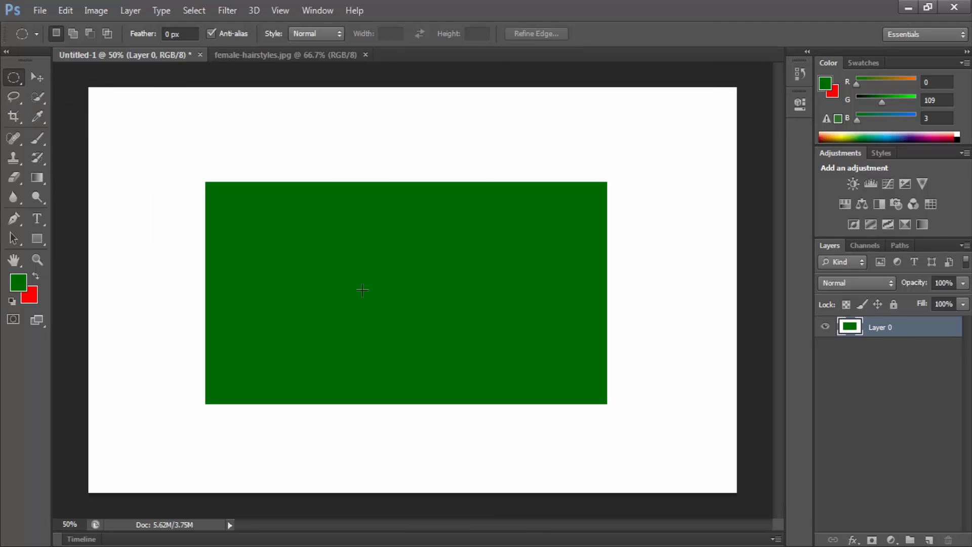
drag(399, 284, 469, 362)
key(ctrl+BackSpace)
key(ctrl+d)
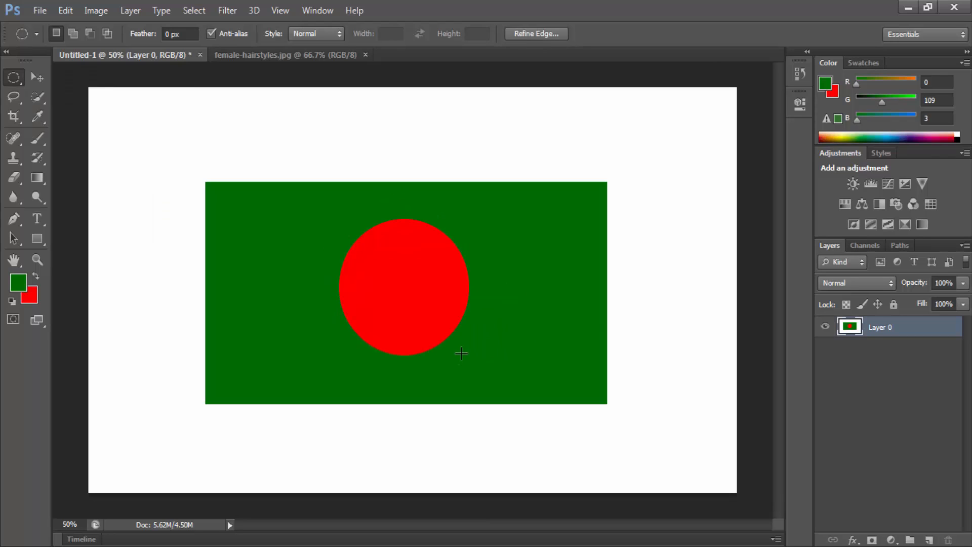
Step: Load Layer 0's outline as a selection and deselect it, then add a new empty layer and delete it
ctrl+click(852, 328)
key(ctrl+d)
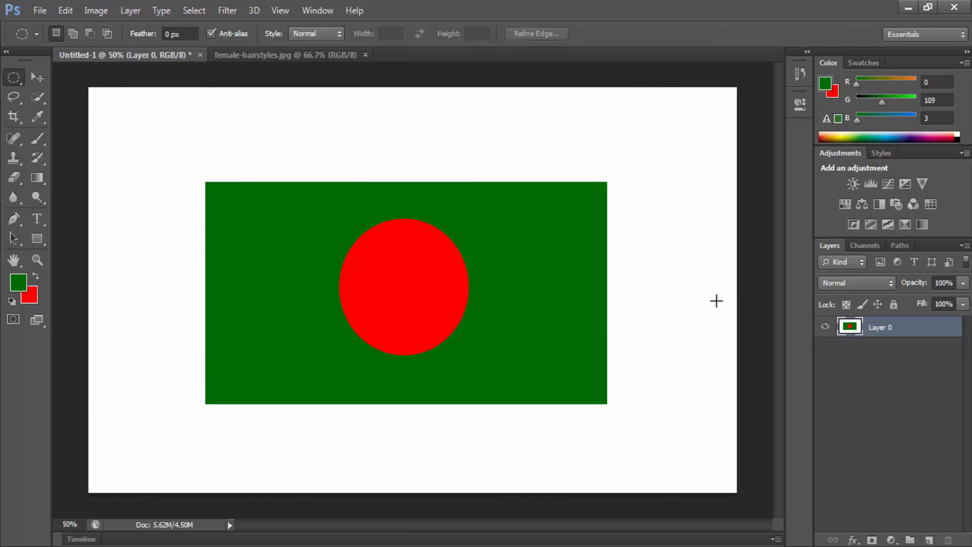
click(930, 540)
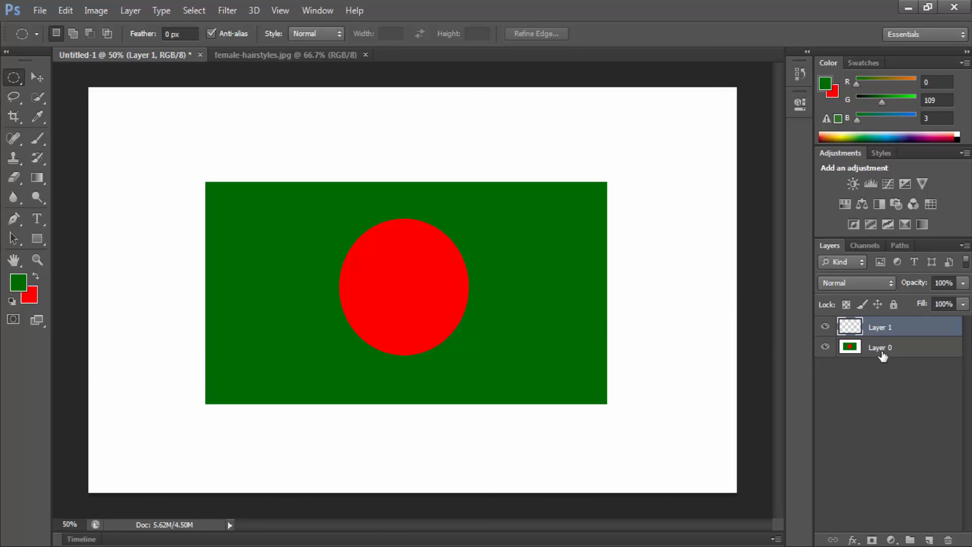
drag(945, 328, 948, 540)
click(928, 539)
click(944, 541)
click(475, 218)
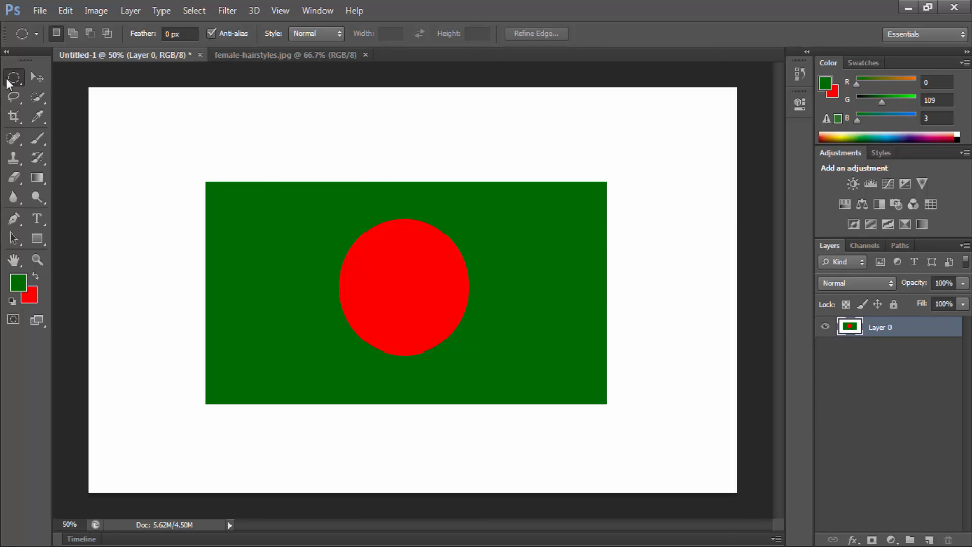
Step: Place single-row selections at various heights across the flag with the Single Row Marquee tool, ending just above the green rectangle
right_click(125, 163)
click(167, 180)
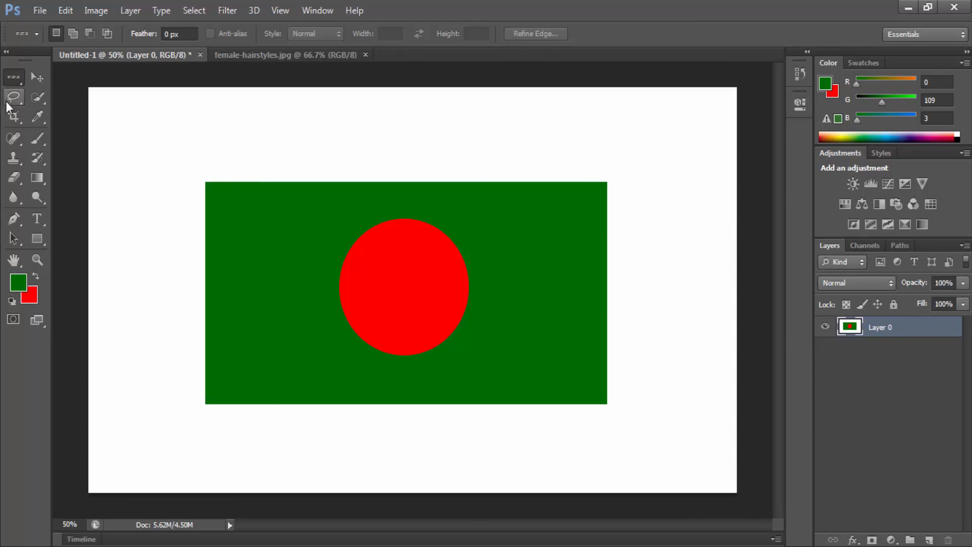
right_click(11, 80)
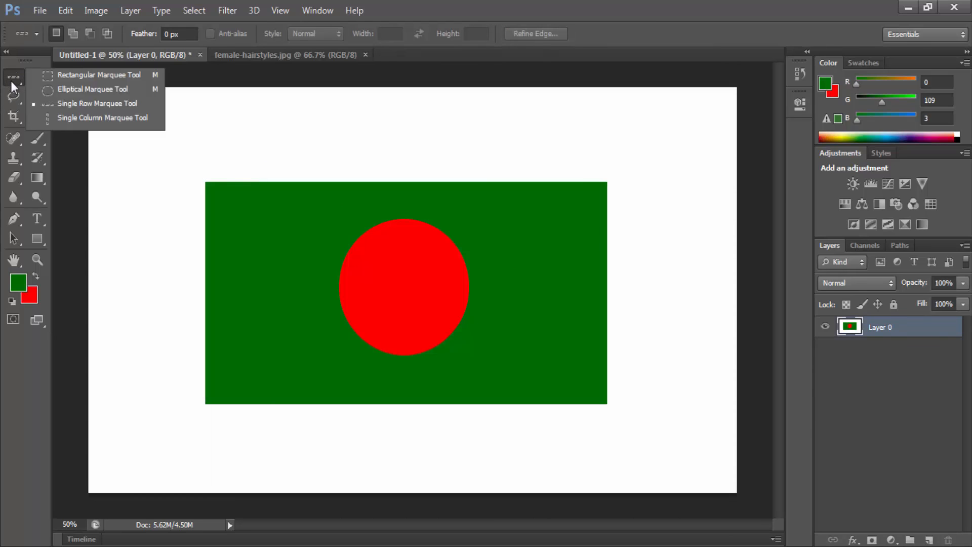
click(99, 101)
click(403, 307)
click(326, 239)
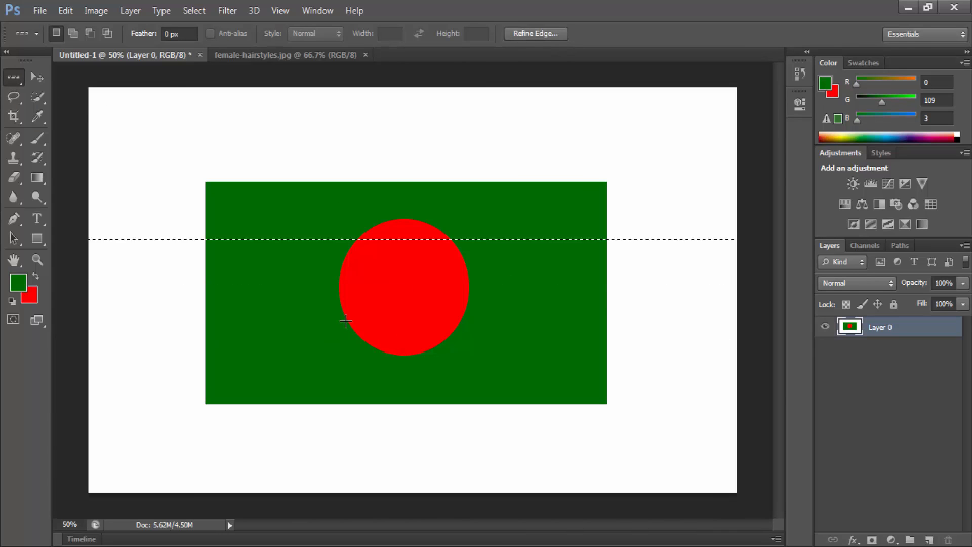
click(343, 321)
click(342, 372)
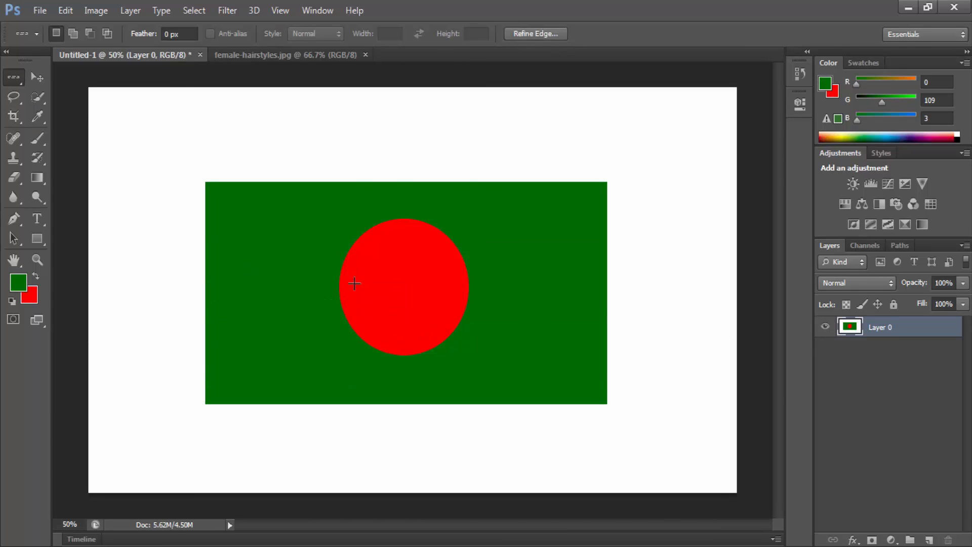
click(355, 299)
click(276, 248)
click(269, 228)
click(327, 333)
click(251, 419)
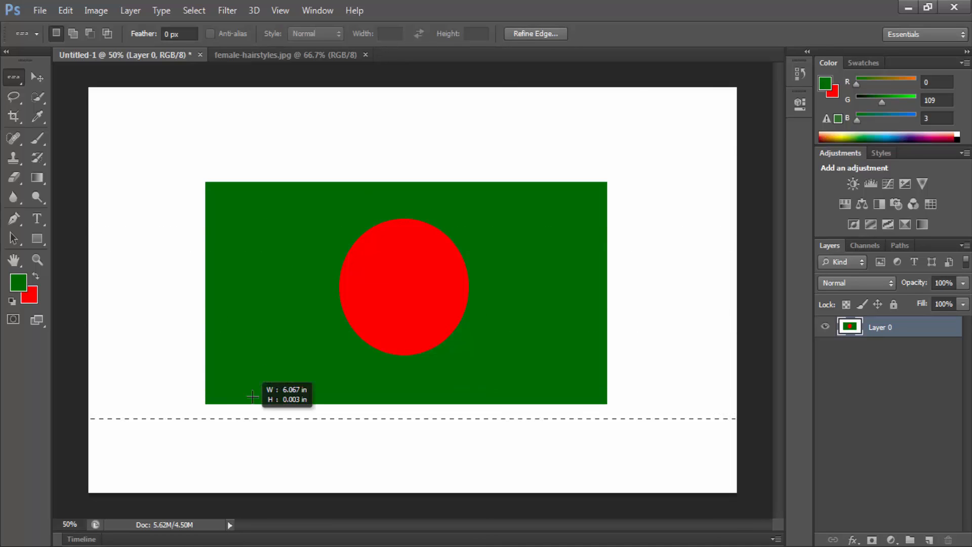
click(245, 262)
click(237, 178)
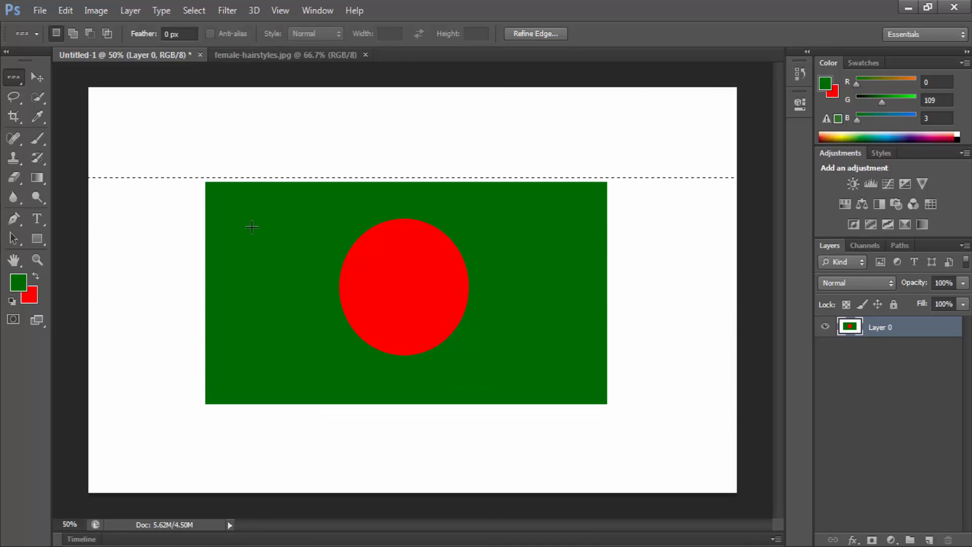
Step: Place a single-column selection through the flag with the Single Column Marquee tool and deselect it
right_click(23, 74)
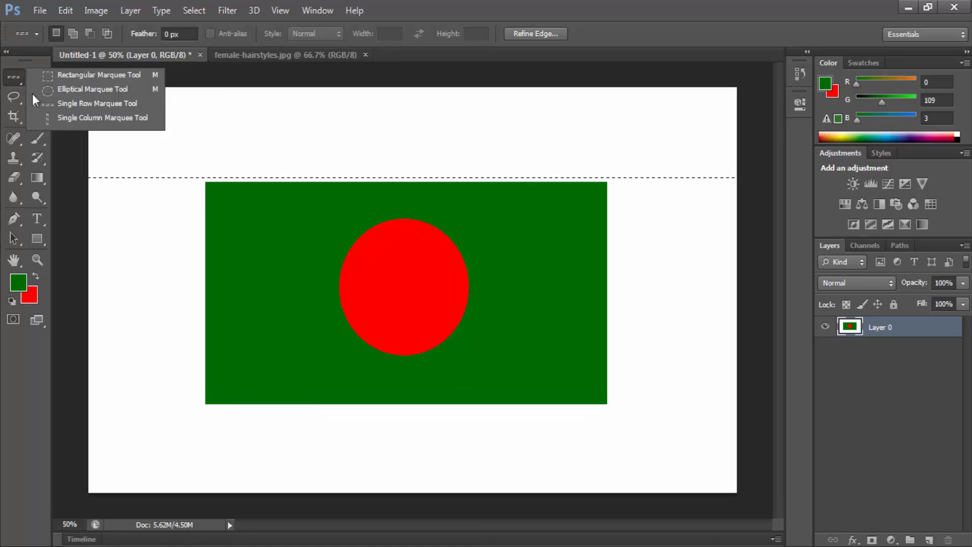
click(107, 120)
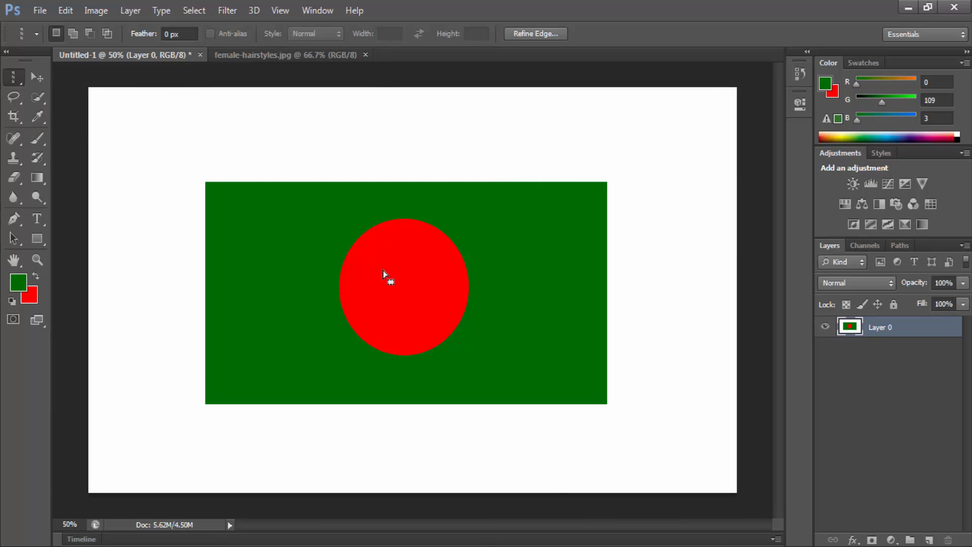
right_click(437, 208)
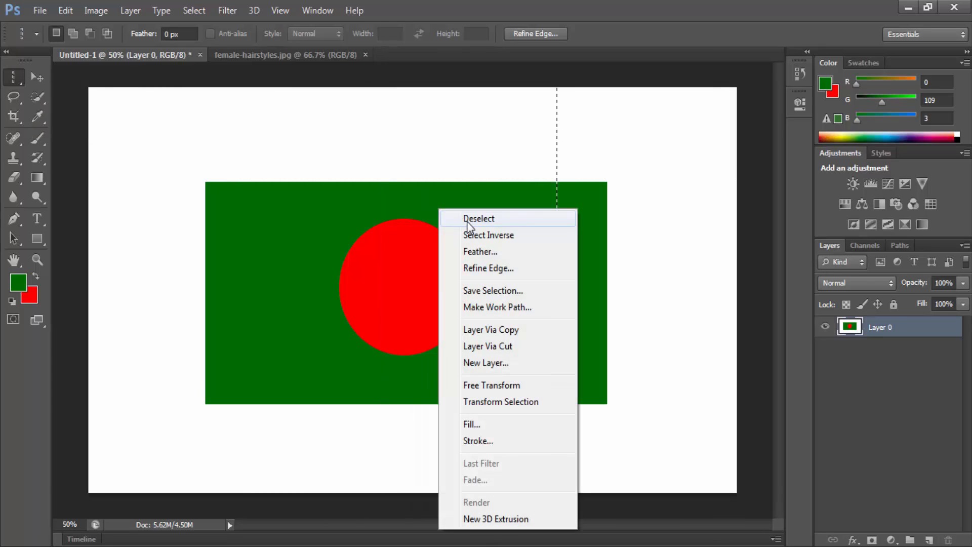
click(467, 219)
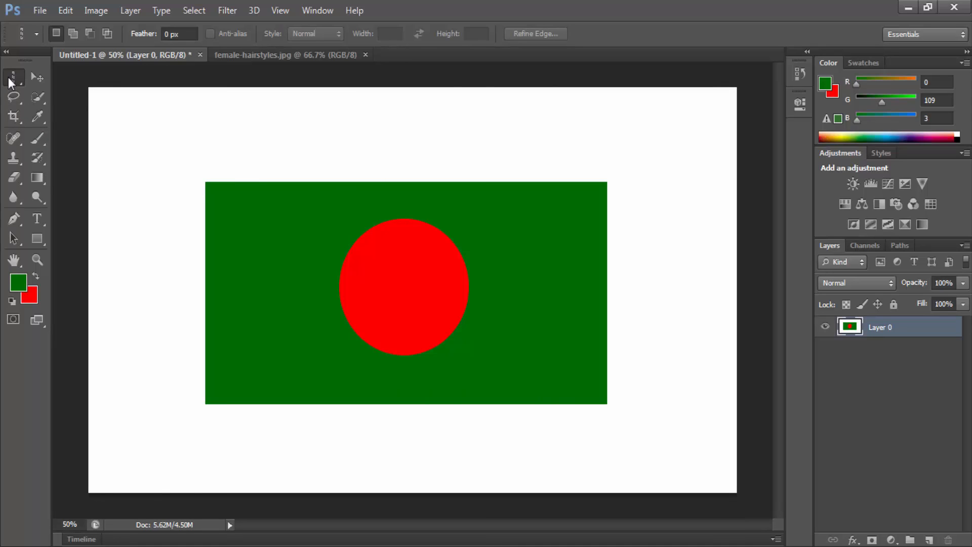
Step: Look through the marquee tool variants, activate the Elliptical Marquee tool and switch to the Rectangular Marquee tool
right_click(9, 80)
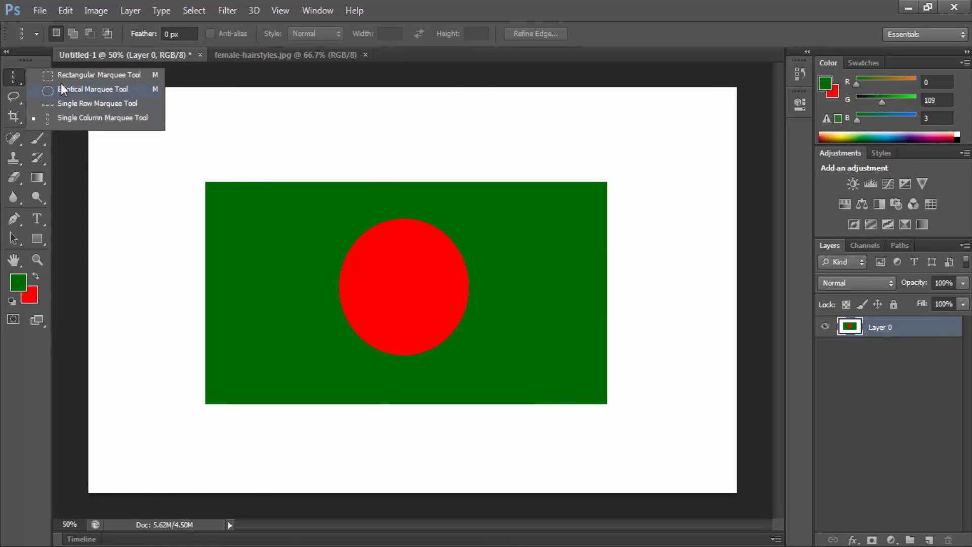
click(16, 79)
right_click(16, 79)
click(102, 89)
right_click(10, 76)
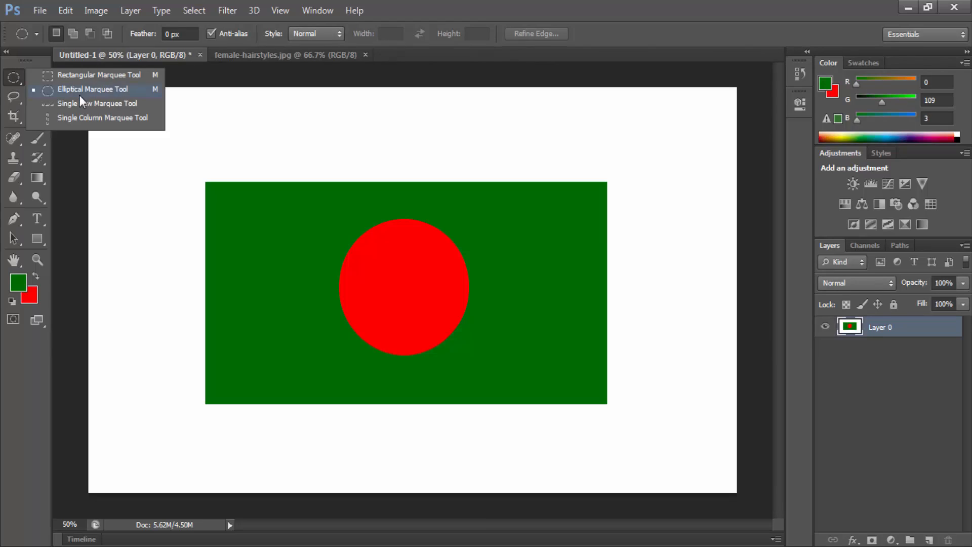
click(95, 91)
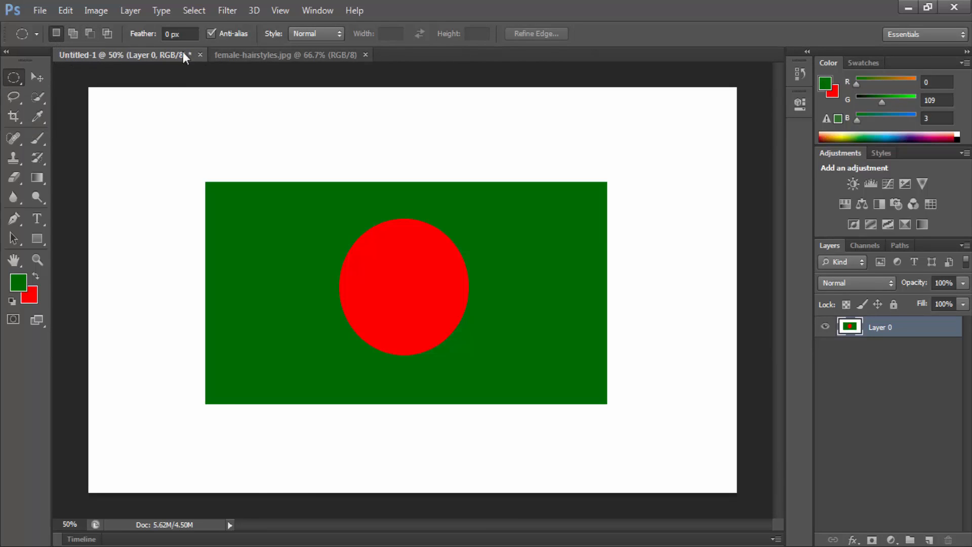
right_click(8, 80)
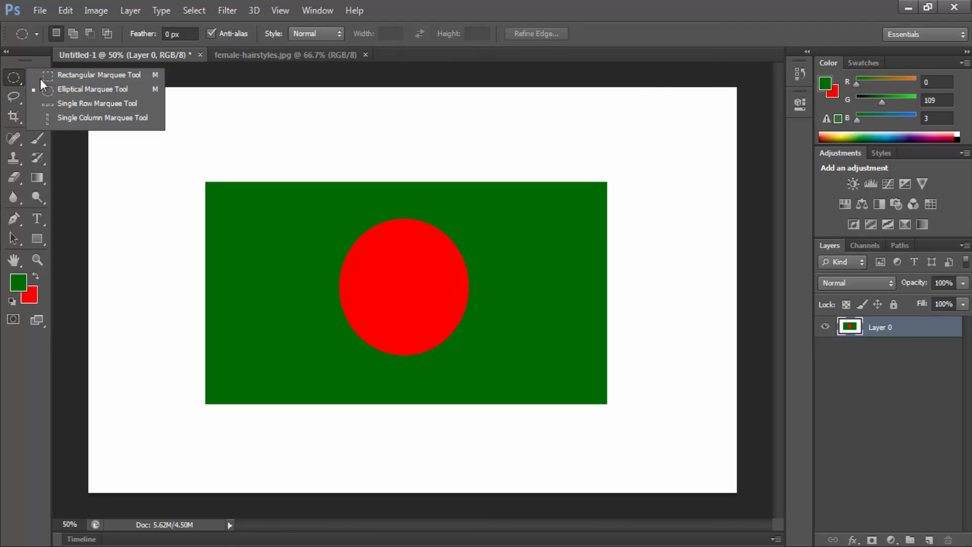
click(44, 78)
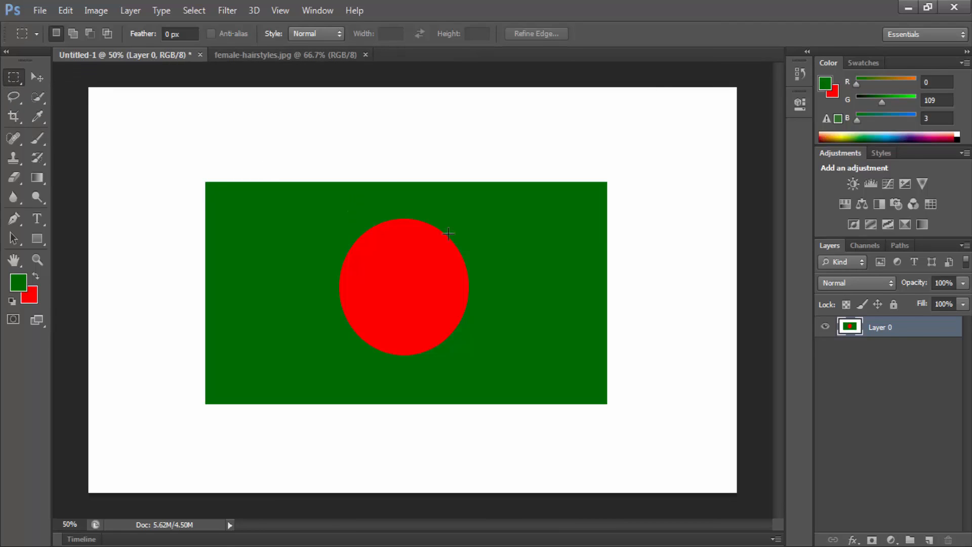
Step: Replace the flag's Layer 0 with a new layer filled with white (#ffffff) as the background color
click(931, 542)
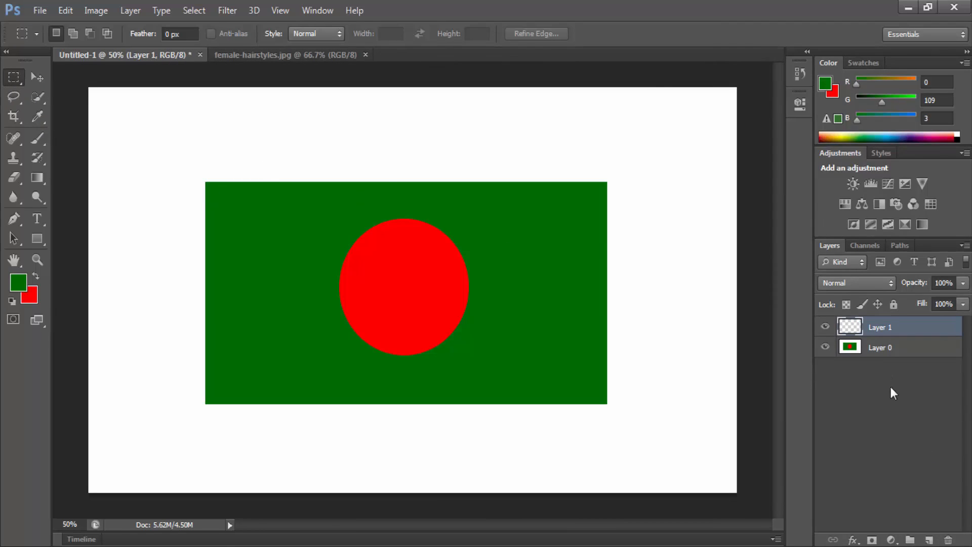
drag(881, 347, 948, 539)
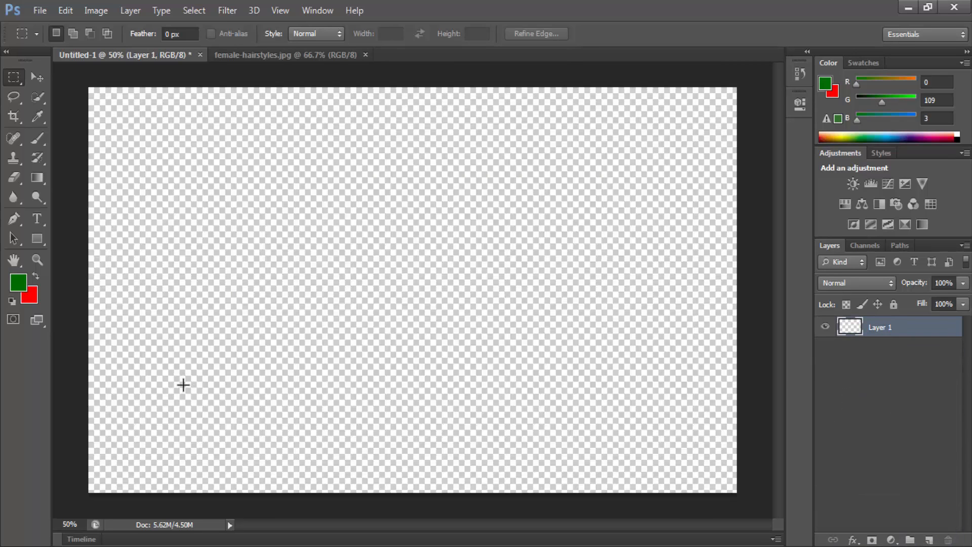
click(34, 299)
drag(319, 253, 264, 114)
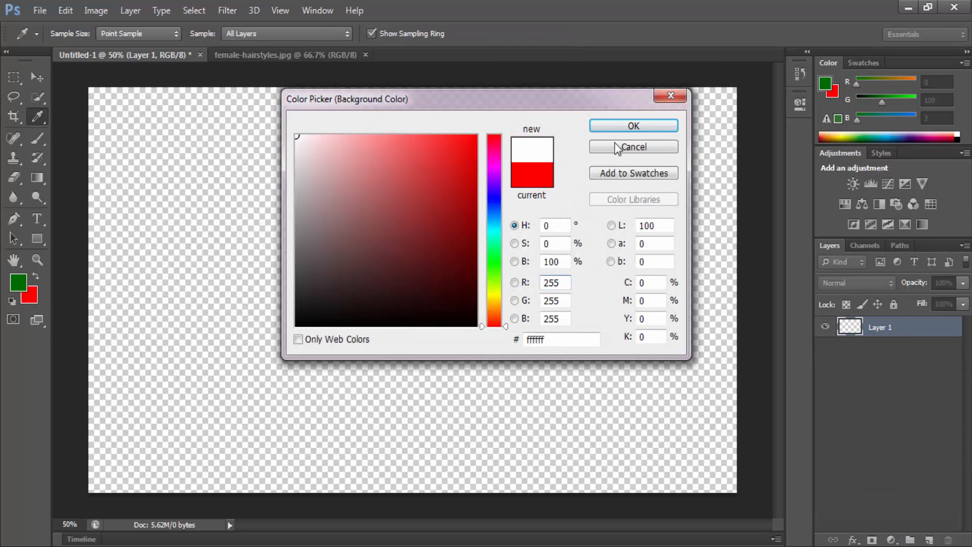
click(657, 127)
key(ctrl+BackSpace)
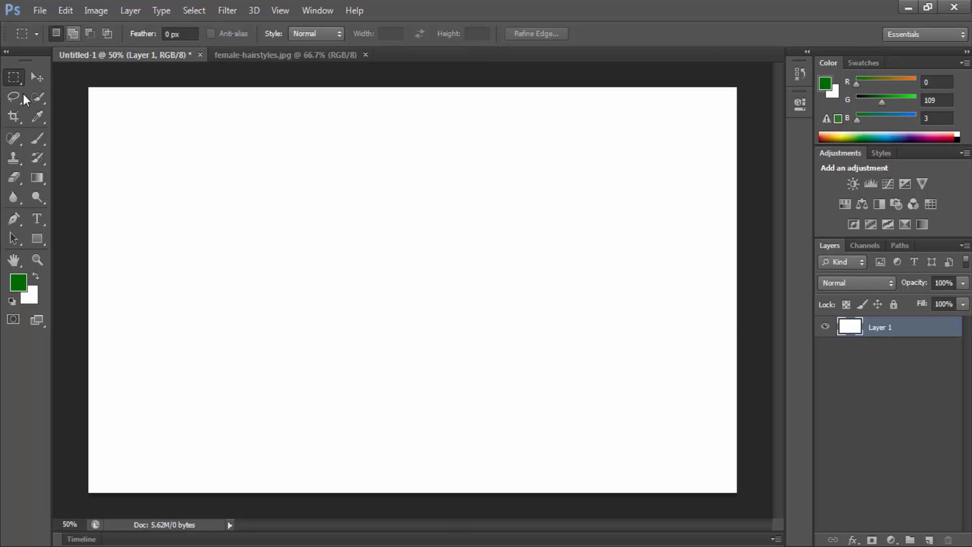
Step: Draw several rectangular selections one after another on the white canvas in New selection mode and deselect
drag(226, 144, 427, 303)
drag(169, 278, 377, 421)
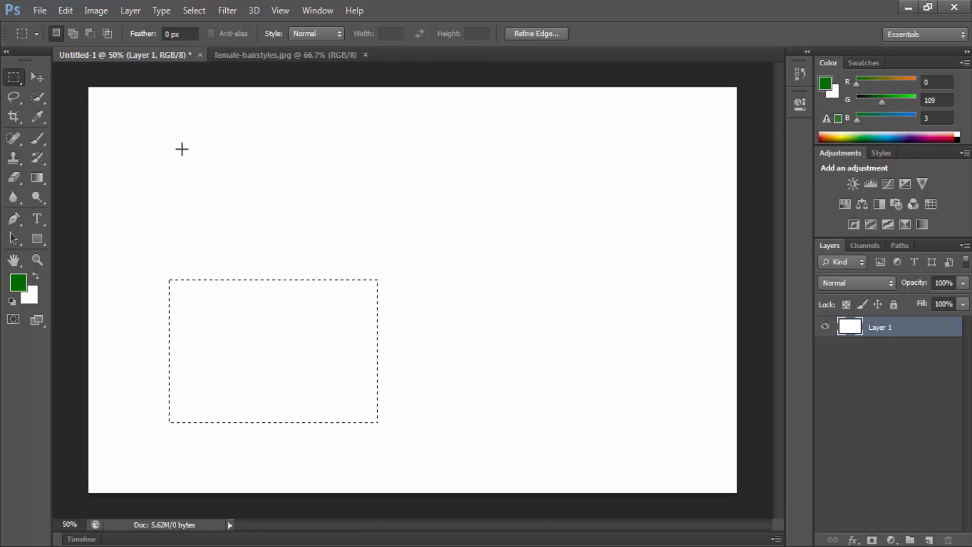
drag(182, 149, 340, 279)
drag(179, 193, 459, 370)
drag(187, 141, 457, 361)
click(130, 157)
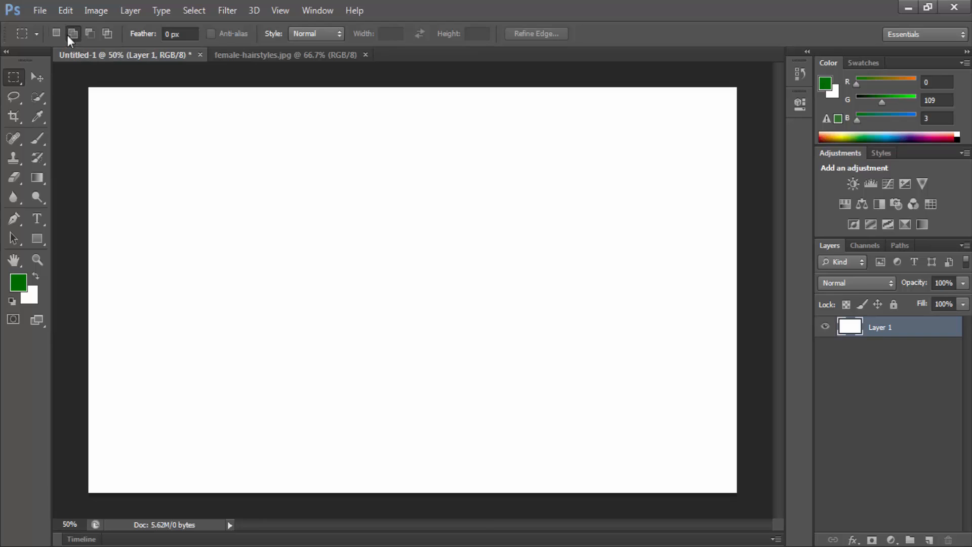
Step: Draw nine separate rectangular selections across the white canvas in Add to selection mode and deselect them all
drag(142, 167, 232, 275)
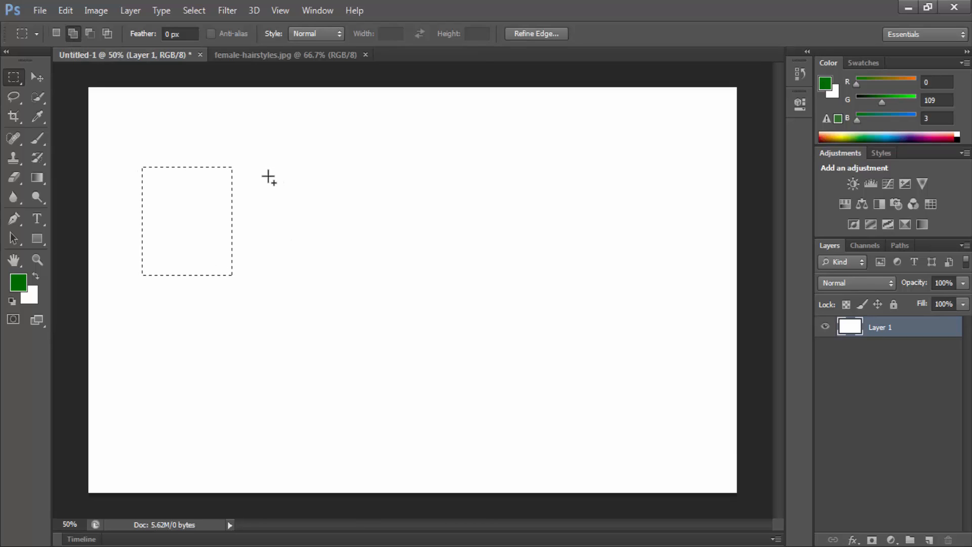
drag(255, 167, 275, 192)
drag(328, 253, 350, 279)
drag(361, 174, 490, 315)
drag(535, 157, 606, 278)
drag(634, 313, 639, 317)
drag(470, 338, 551, 415)
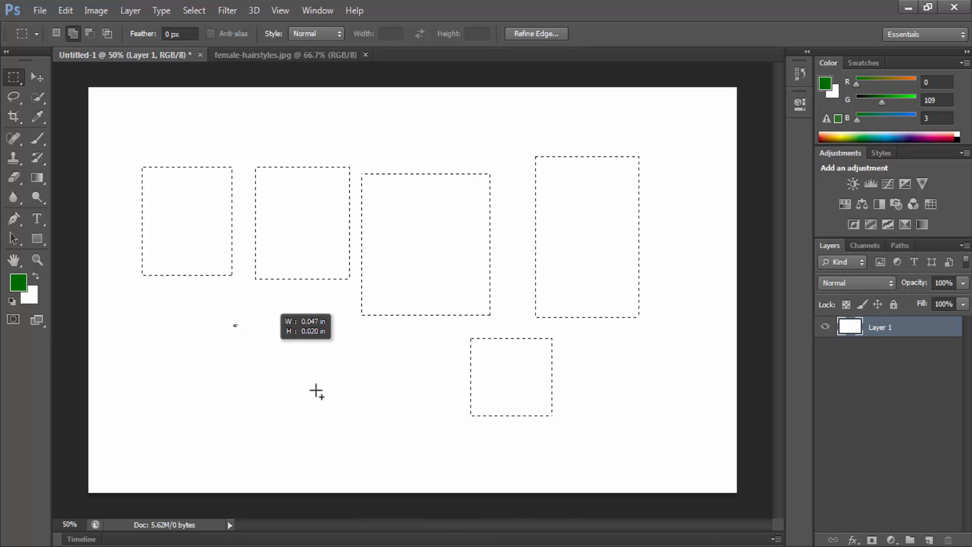
drag(233, 325, 346, 418)
drag(353, 96, 471, 160)
drag(190, 106, 293, 151)
drag(106, 108, 156, 150)
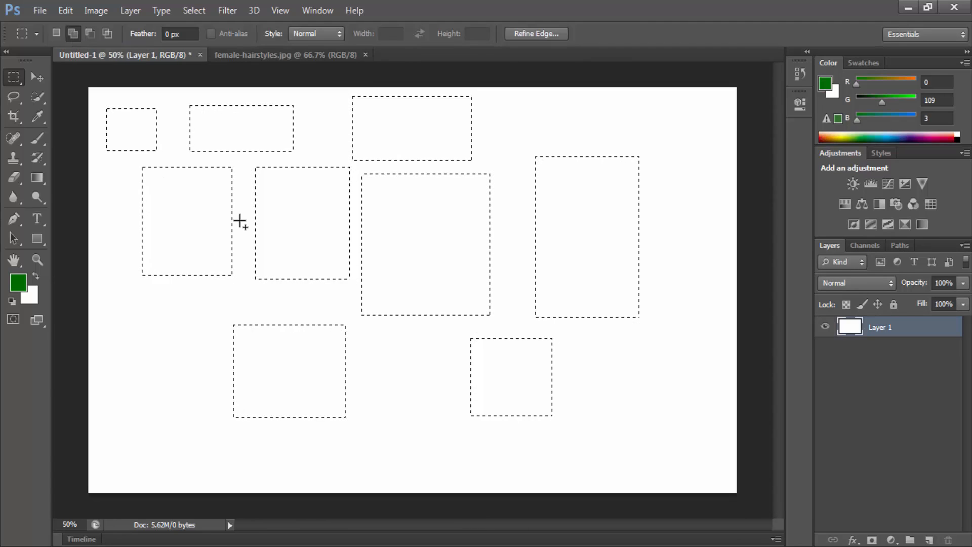
key(ctrl+d)
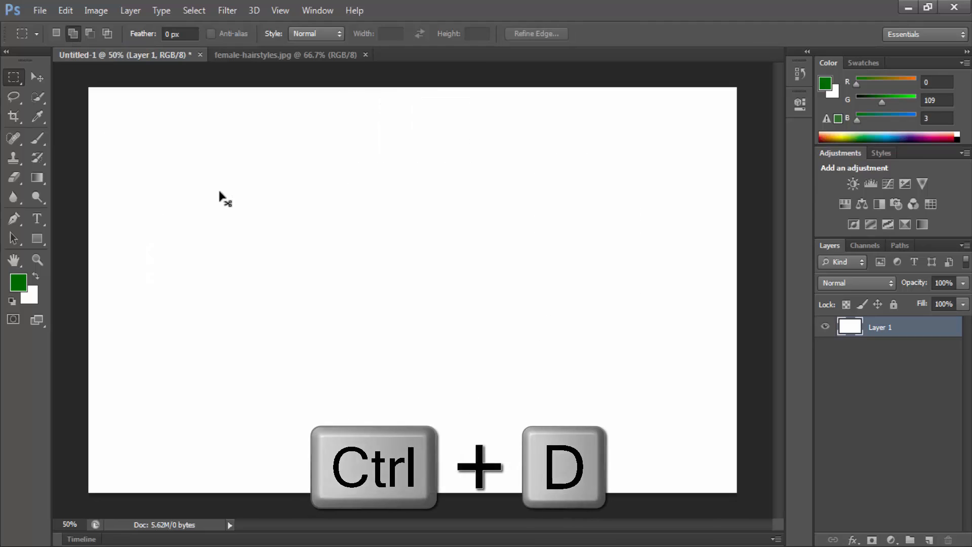
Step: Build a selection of four rectangles in Add to selection mode, overlapping the last two so they merge into one shape
drag(163, 125, 223, 188)
click(201, 147)
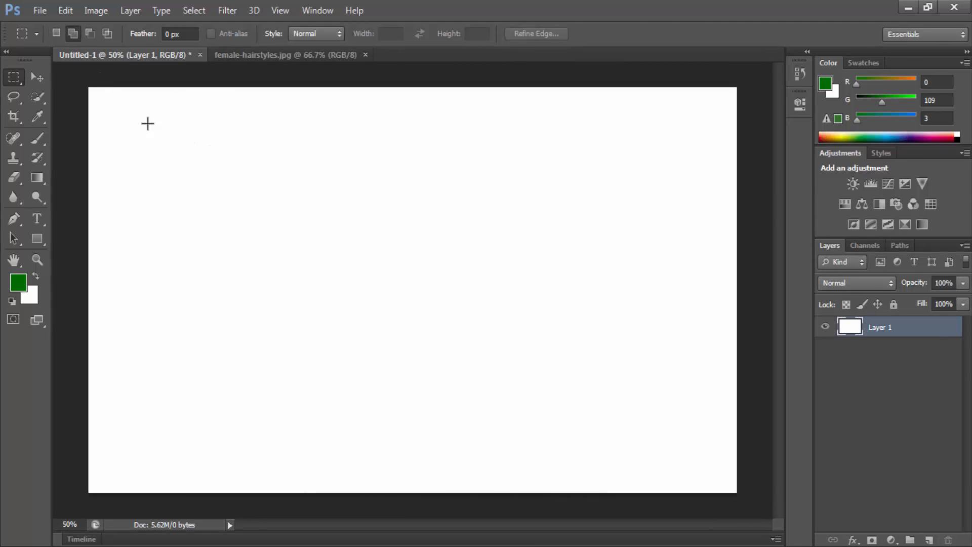
drag(118, 112, 208, 196)
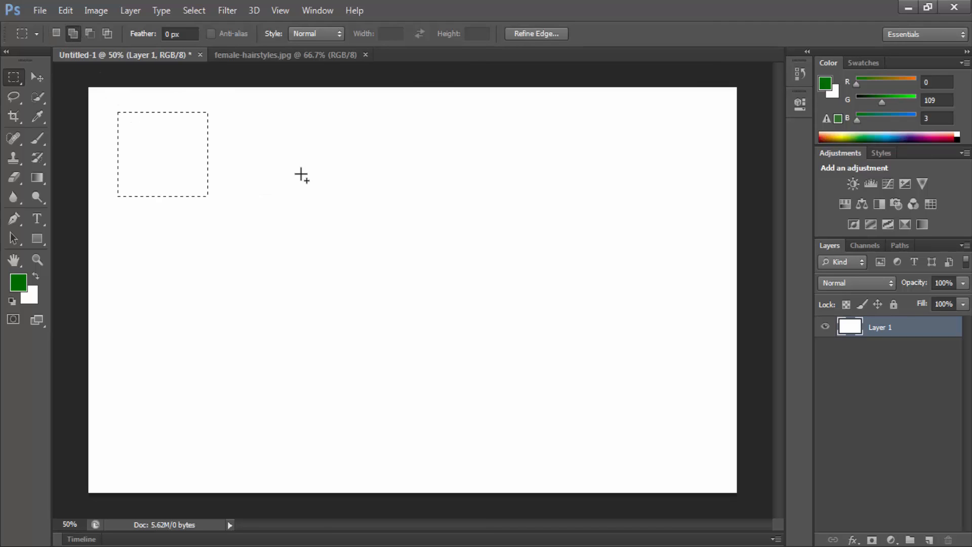
drag(296, 167, 413, 274)
drag(438, 193, 544, 285)
mouse_move(525, 218)
mouse_down()
mouse_move(646, 353)
mouse_move(627, 344)
mouse_up()
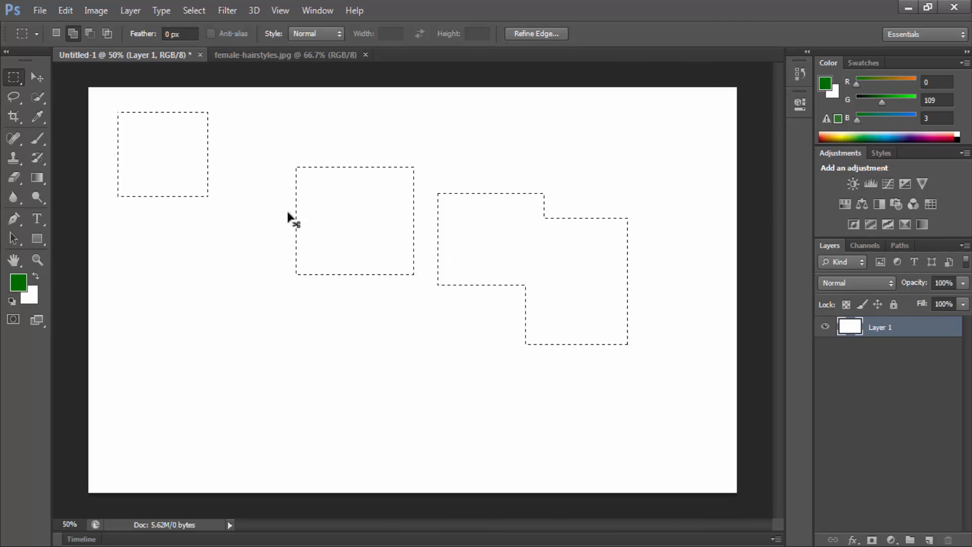
Step: Clear the combined selection in New selection mode, draw a single rectangular selection and deselect it
click(56, 34)
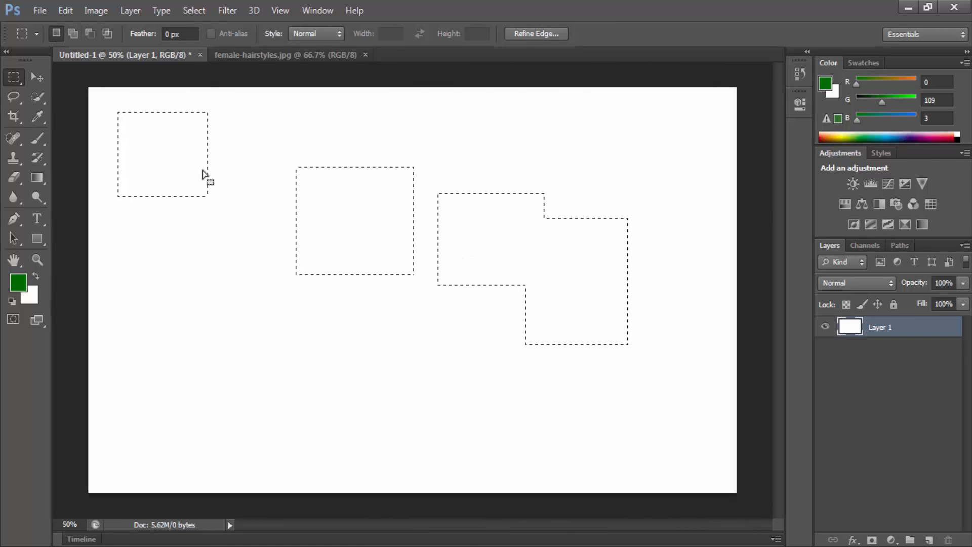
click(315, 155)
drag(145, 156, 400, 296)
click(388, 235)
click(410, 257)
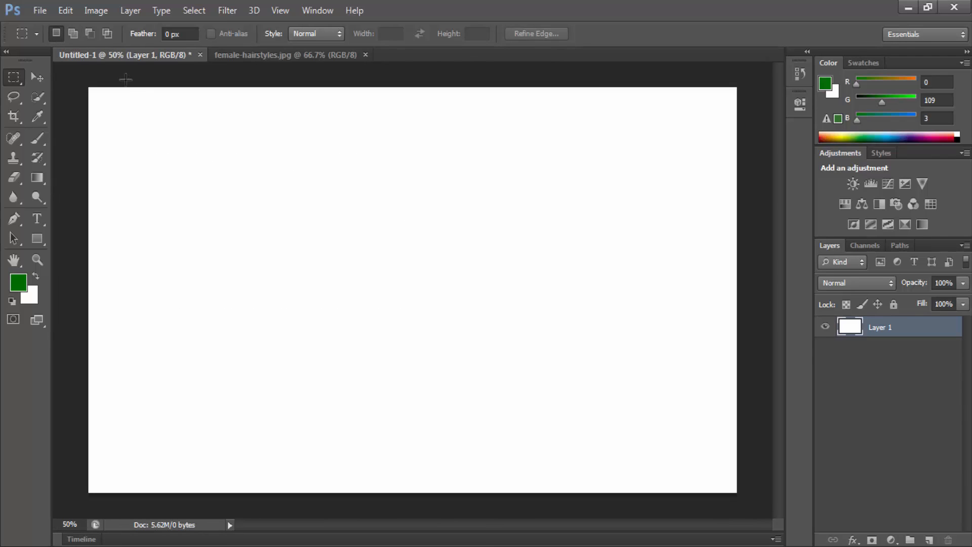
Step: Draw seven separate rectangular selections in two rows in Add to selection mode and deselect them
drag(132, 125, 207, 162)
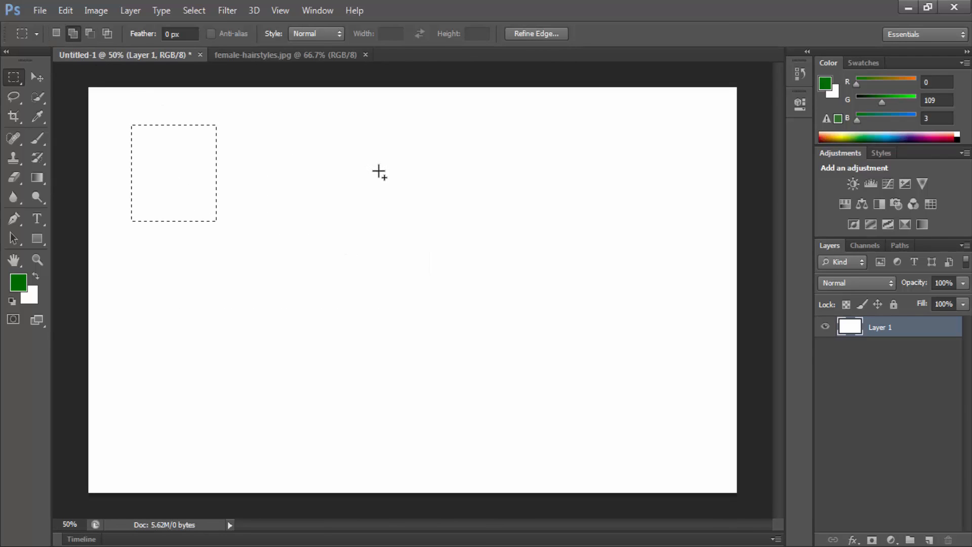
drag(379, 171, 471, 283)
drag(486, 190, 575, 298)
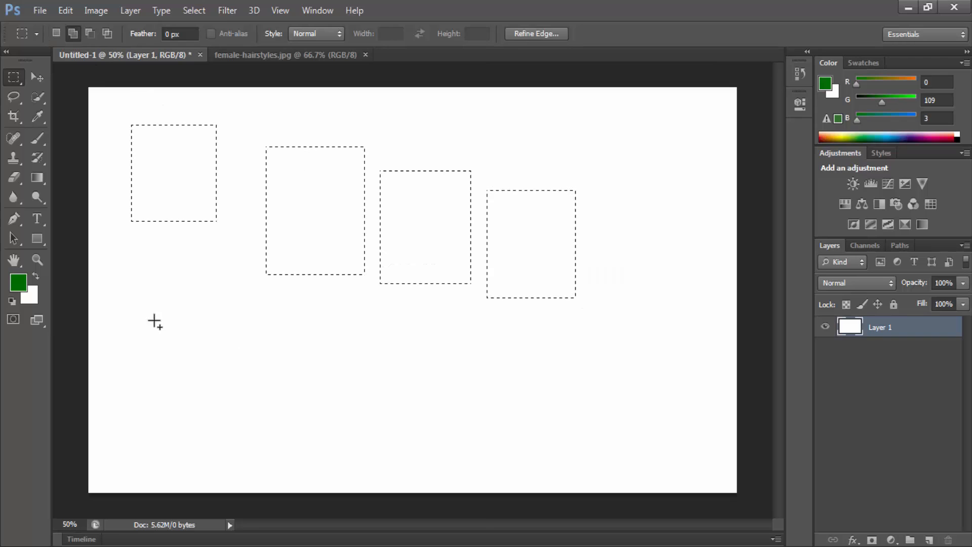
drag(153, 320, 268, 416)
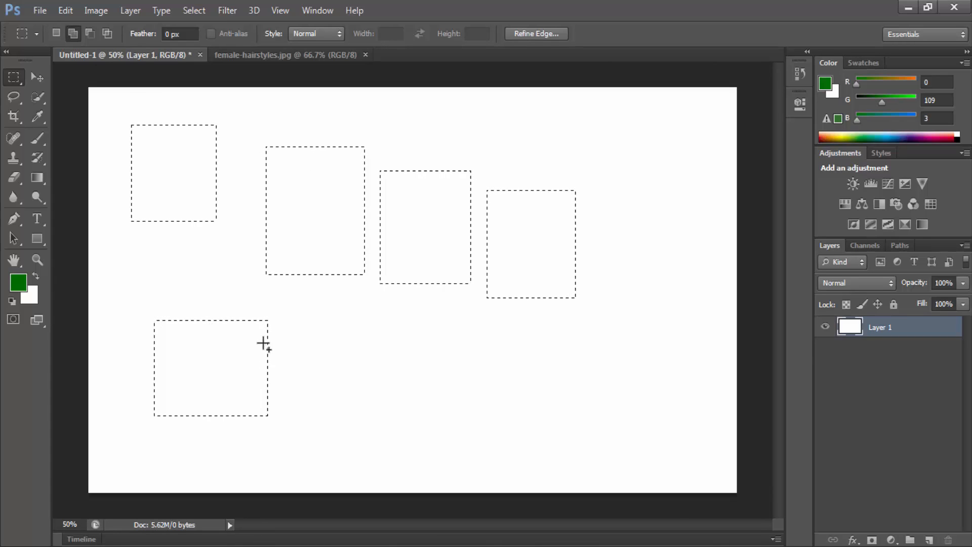
drag(330, 318, 431, 423)
drag(480, 337, 573, 432)
key(ctrl+d)
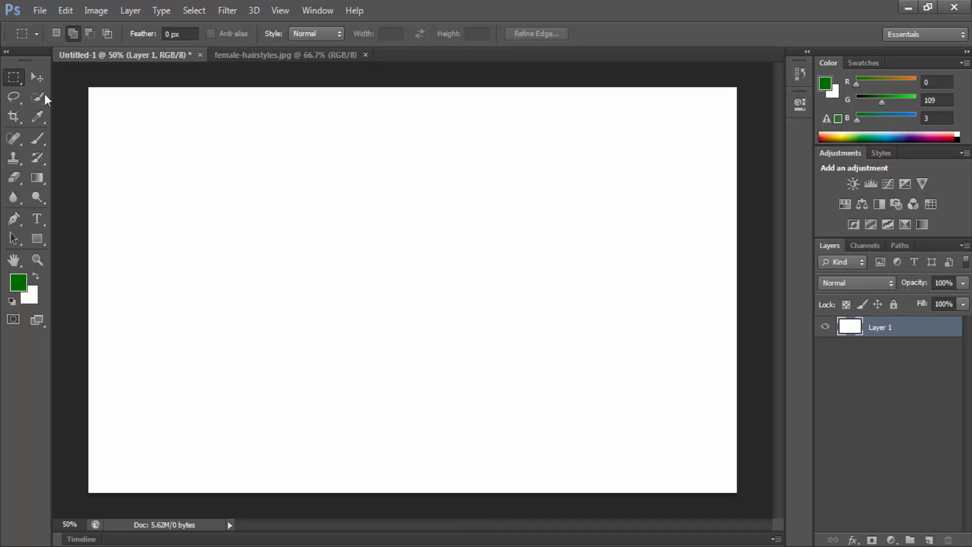
Step: Draw a rectangle in Subtract from selection mode while nothing is selected, and deselect it
click(88, 37)
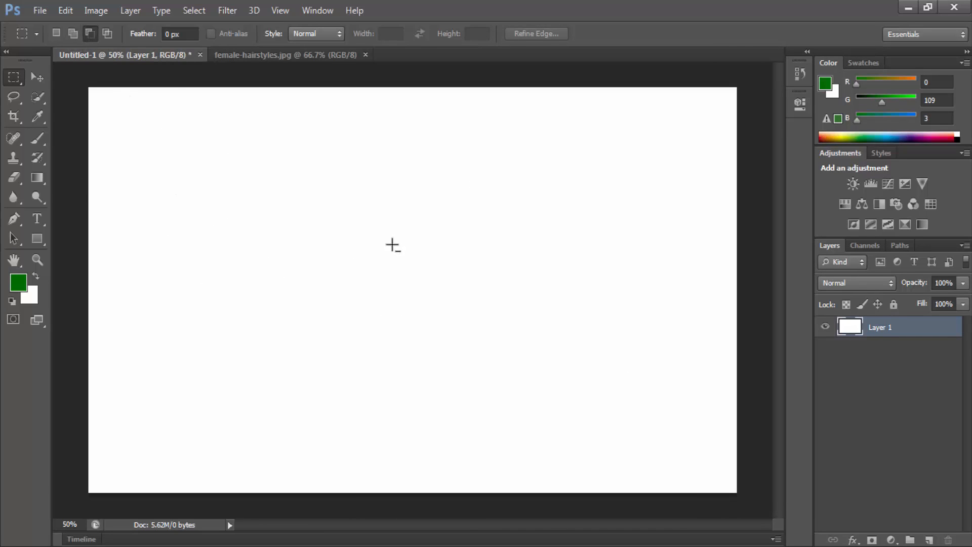
drag(373, 211, 509, 370)
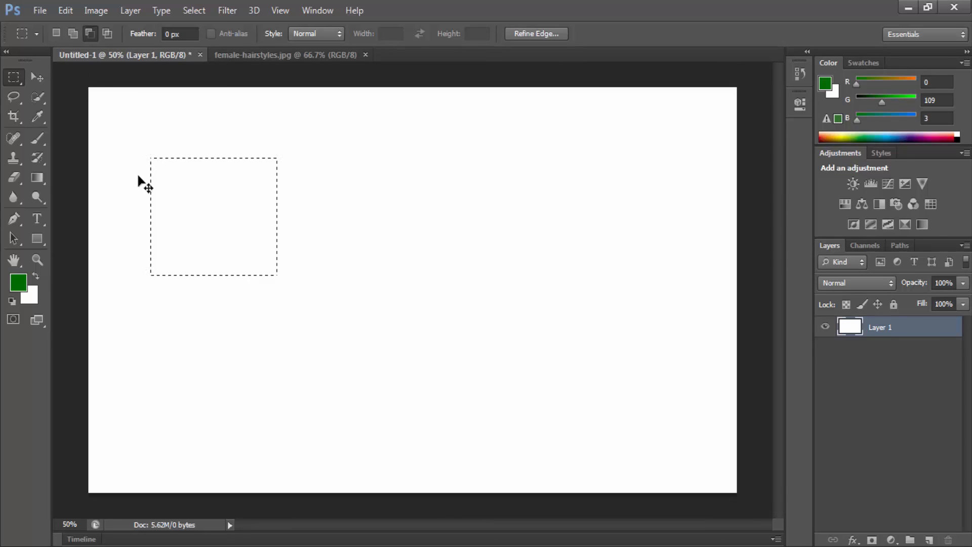
key(ctrl+d)
Step: Add three rectangular selections side by side and subtract a horizontal band, a small inner square and a piece of the middle rectangle
click(79, 34)
drag(201, 267, 518, 413)
drag(578, 276, 673, 386)
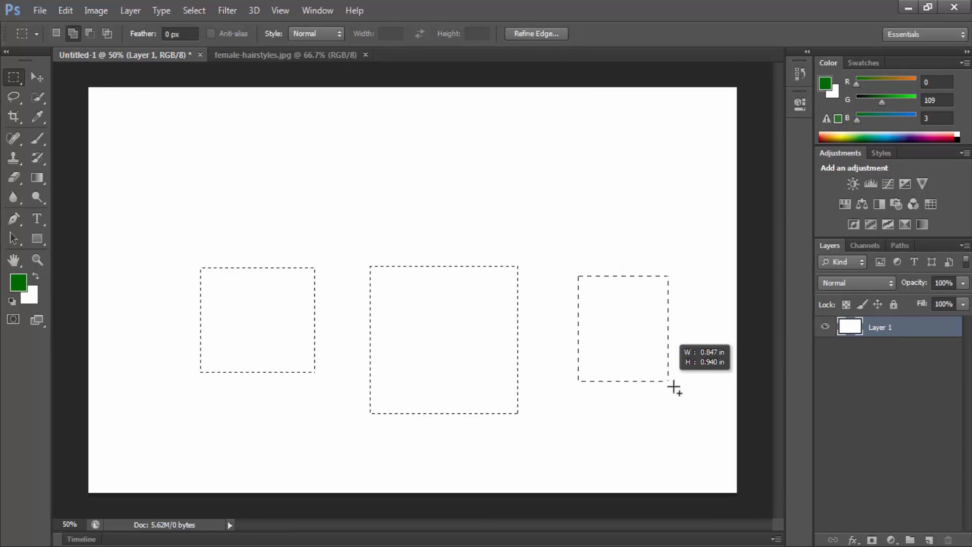
click(87, 35)
drag(285, 294, 624, 344)
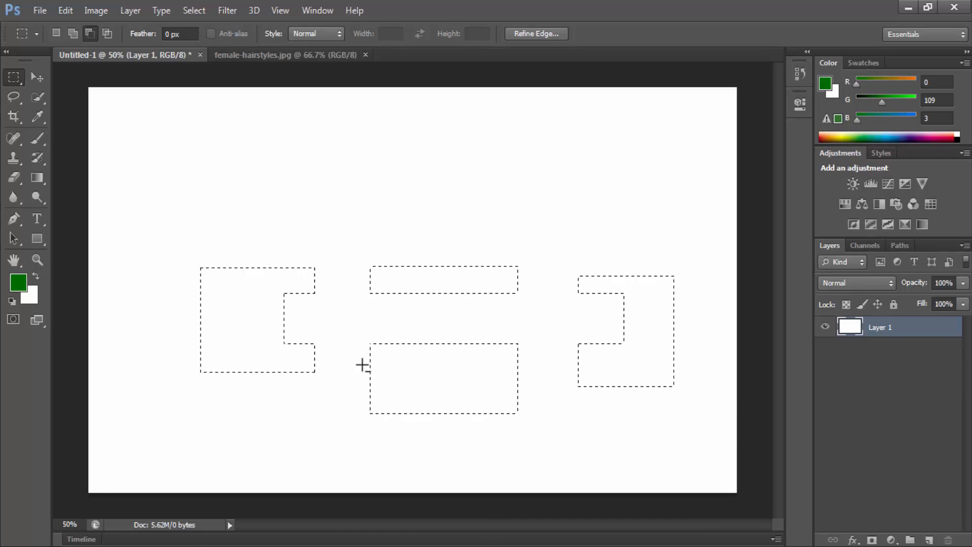
drag(227, 303, 263, 335)
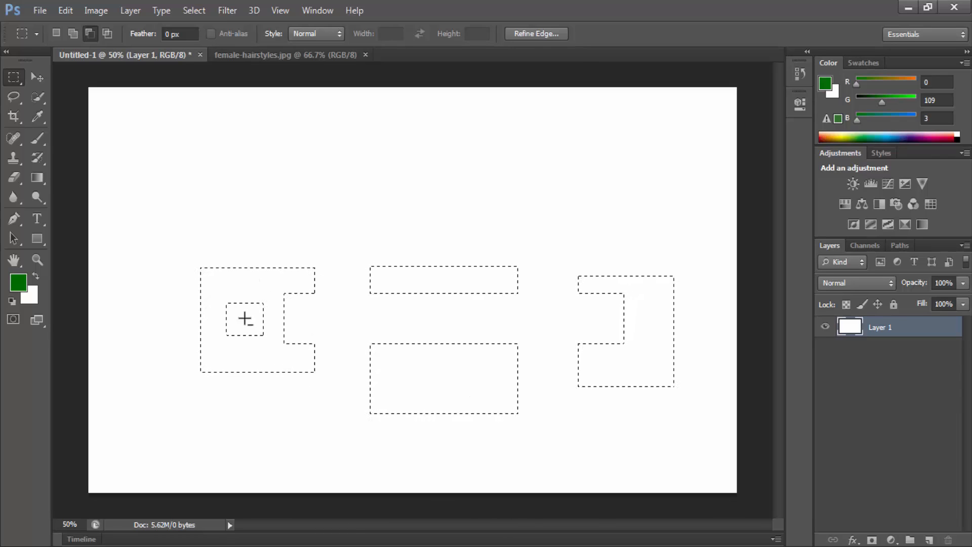
drag(355, 323, 448, 387)
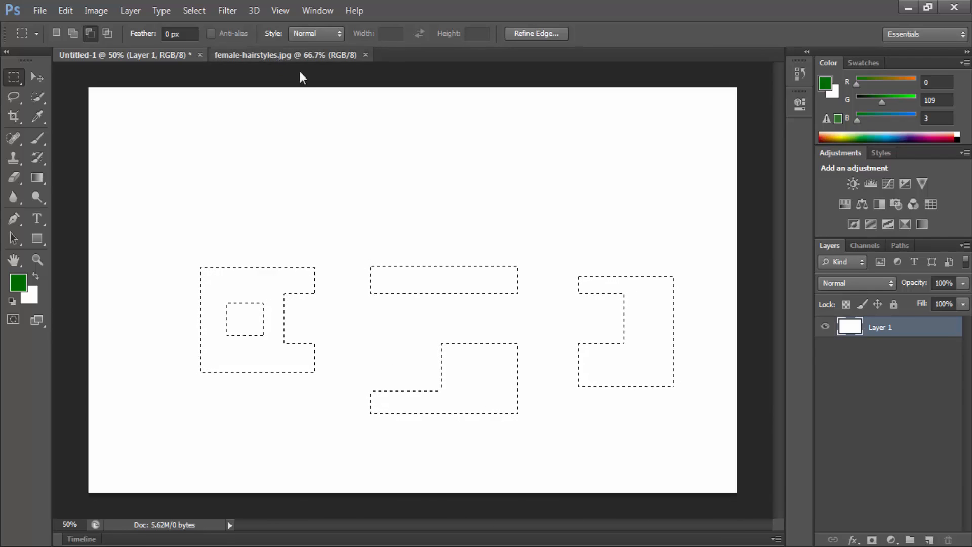
Step: In female-hairstyles.jpg, select a rectangle around the woman, subtract its lower-right part and cut out the remaining area
click(299, 54)
drag(421, 213, 598, 440)
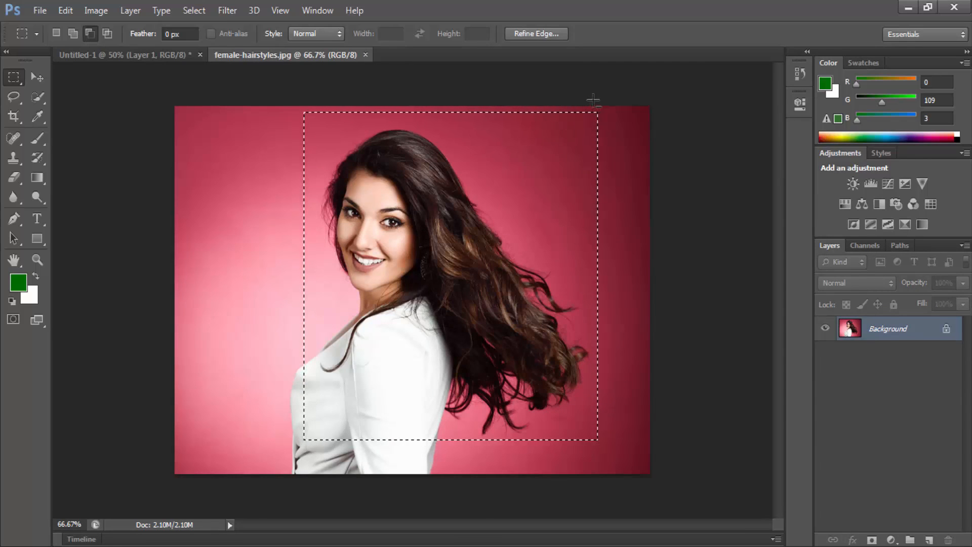
drag(629, 254, 451, 488)
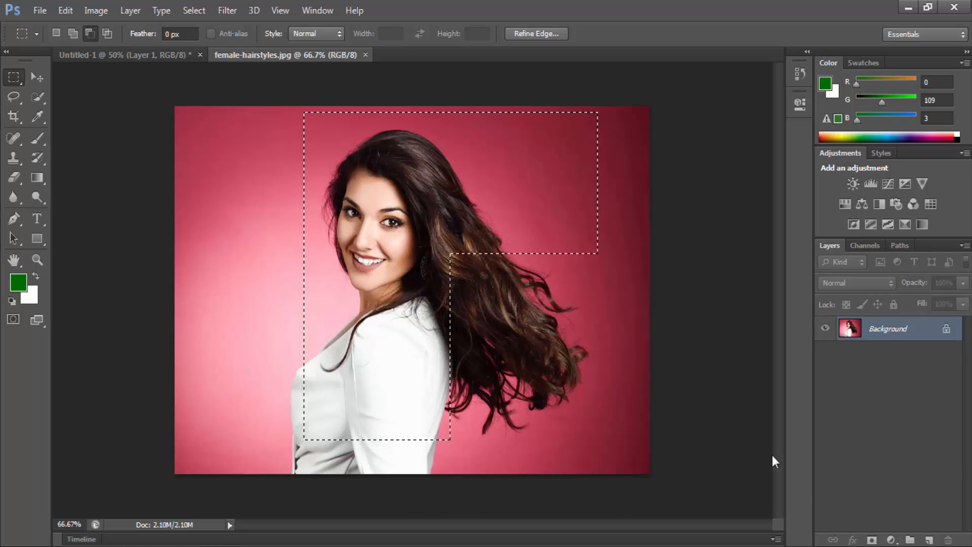
key(BackSpace)
key(ctrl+d)
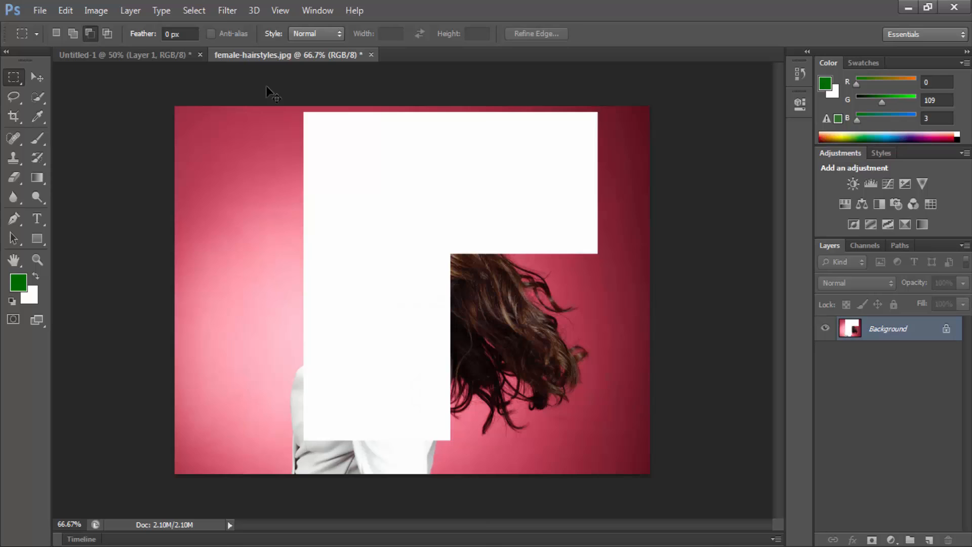
Step: Paste the cut-out photo area into Untitled-1, move it up and to the left, and delete its layer
click(159, 54)
key(ctrl+v)
key(v)
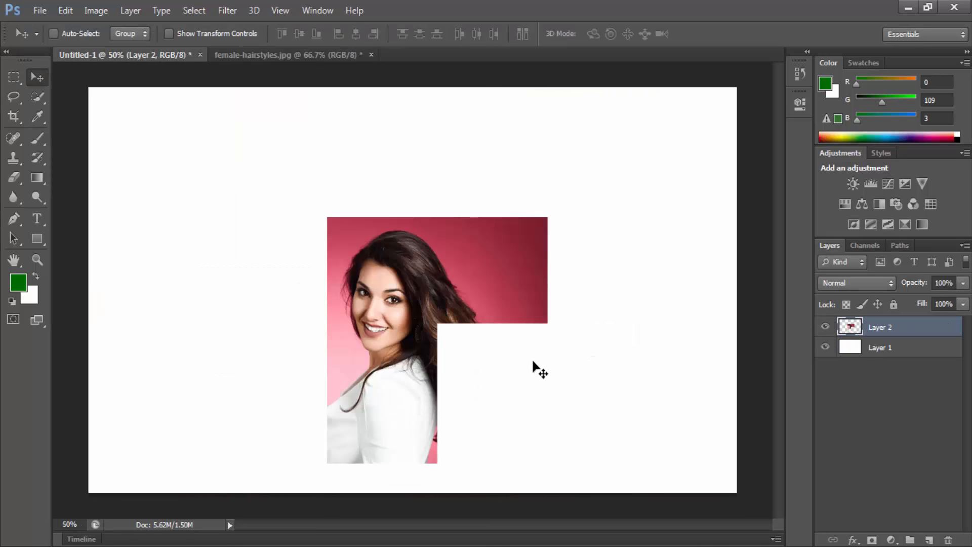
drag(456, 249, 360, 169)
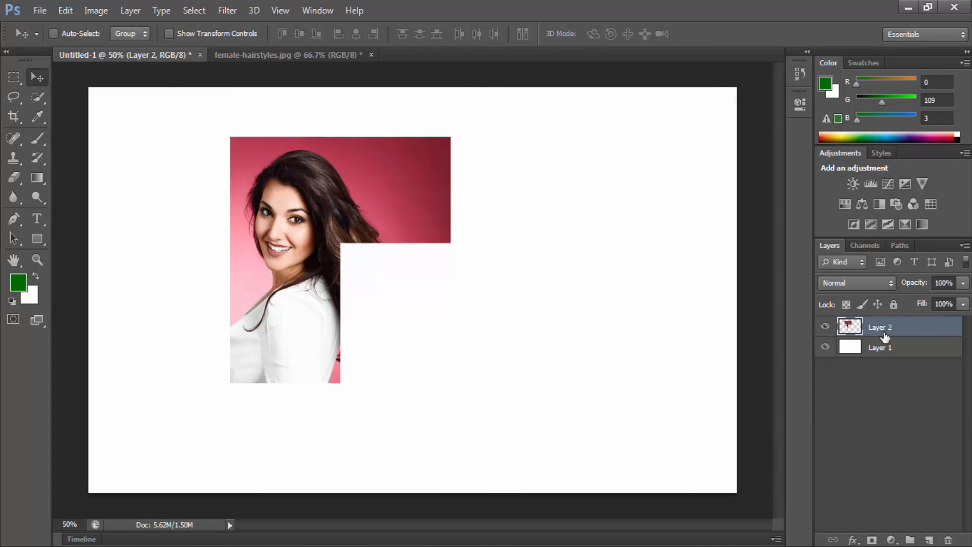
drag(885, 336, 948, 540)
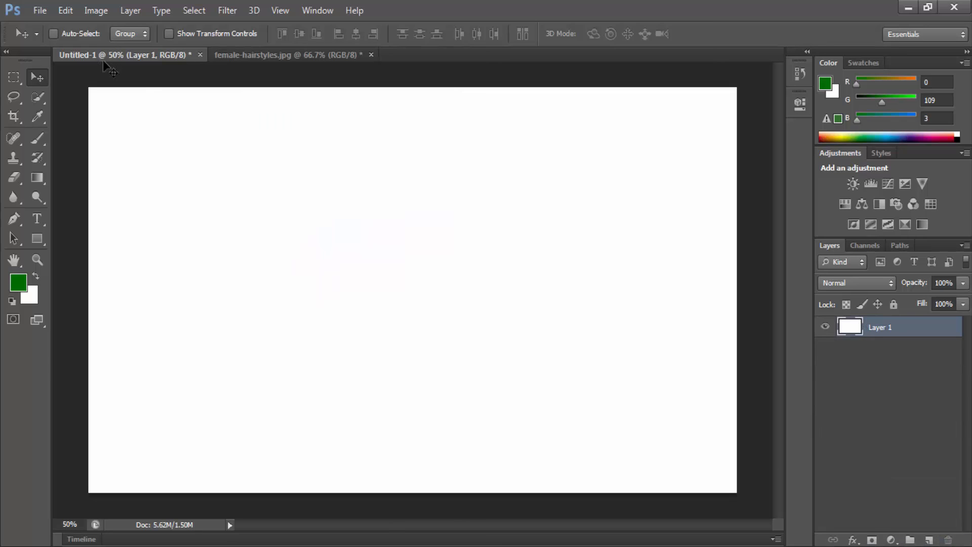
Step: Draw trial rectangles with the Rectangular Marquee tool in Subtract from selection mode on the empty white canvas and deselect
click(23, 78)
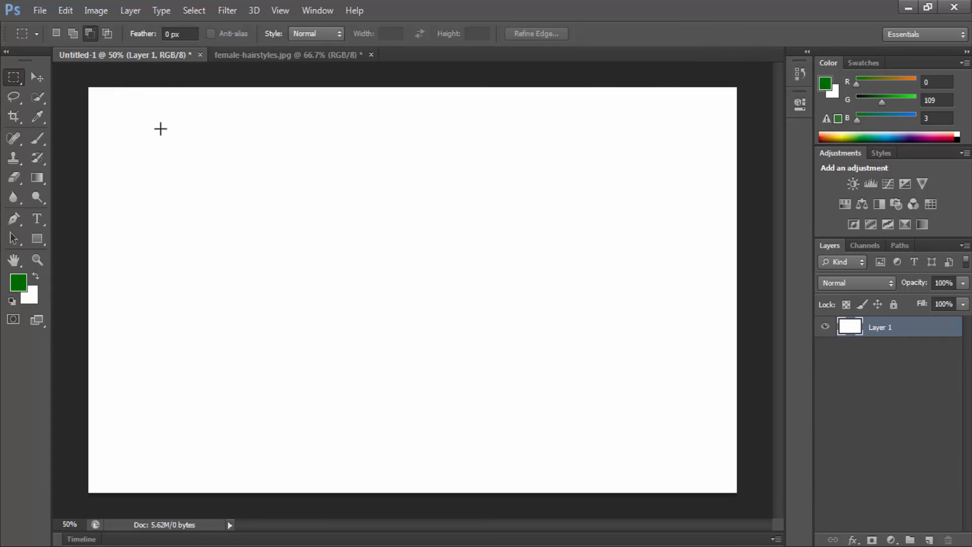
drag(177, 151, 292, 258)
drag(370, 194, 586, 405)
key(ctrl+d)
Step: Add two separate rectangular selections, intersect them with a rectangle spanning both, and undo the intersection
click(73, 34)
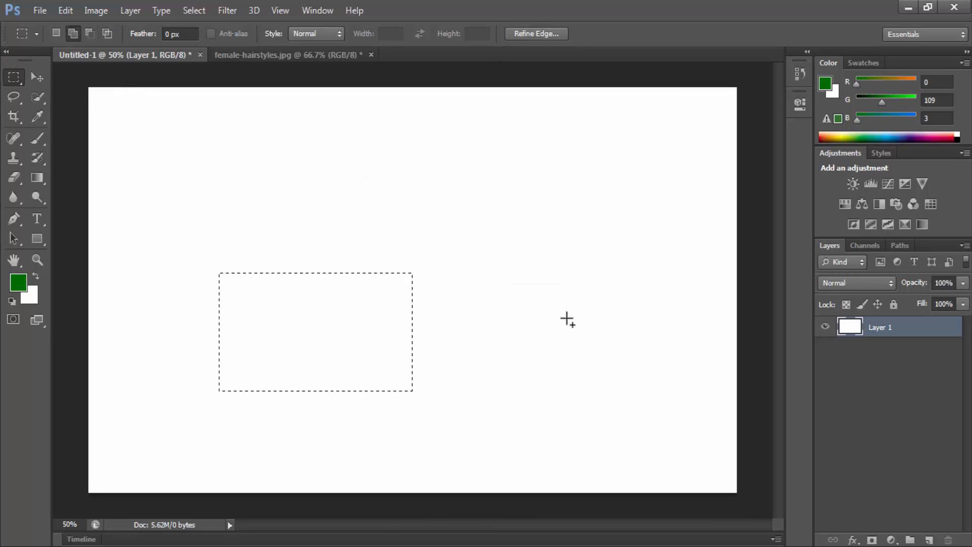
click(108, 34)
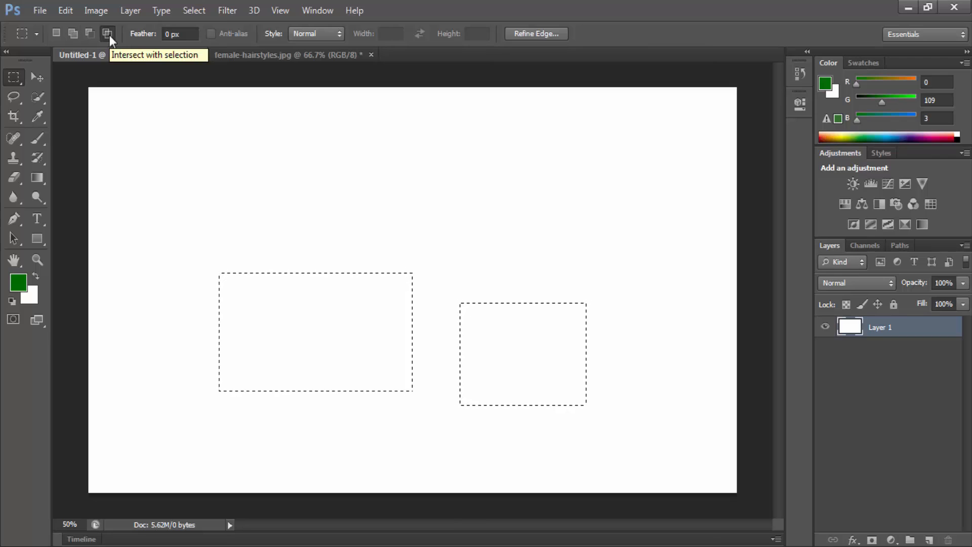
drag(376, 259, 482, 356)
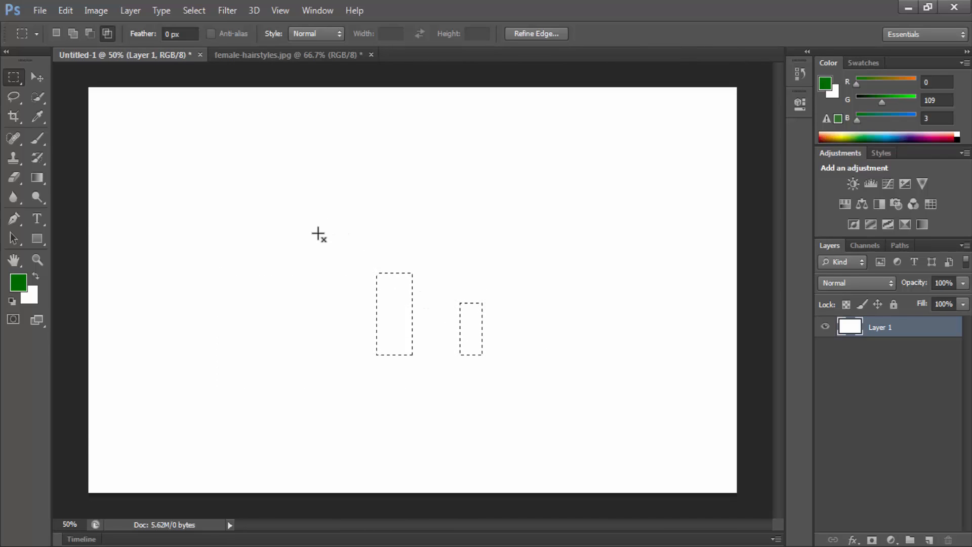
key(ctrl+z)
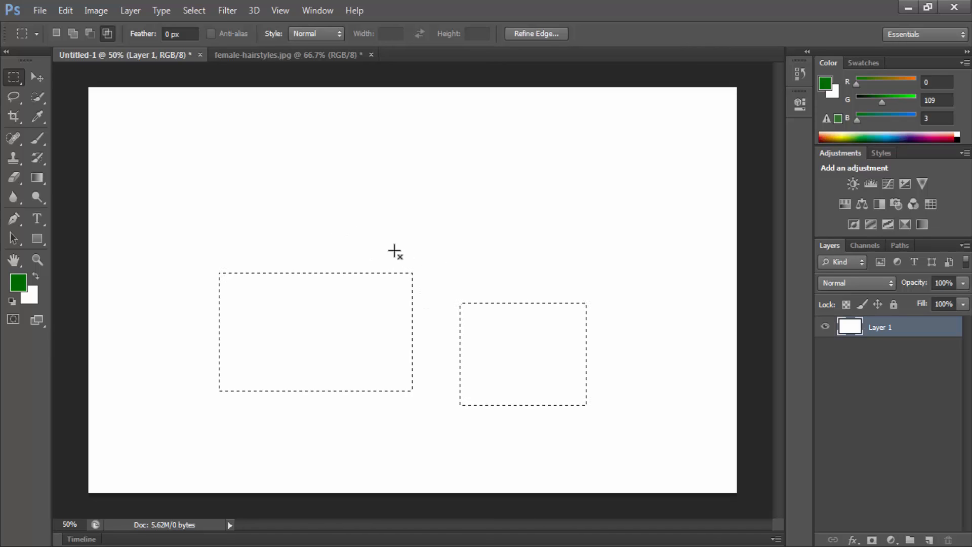
Step: Repeat the intersection with differently drawn rectangles across both selections, undoing between attempts, and deselect everything
drag(357, 231, 511, 365)
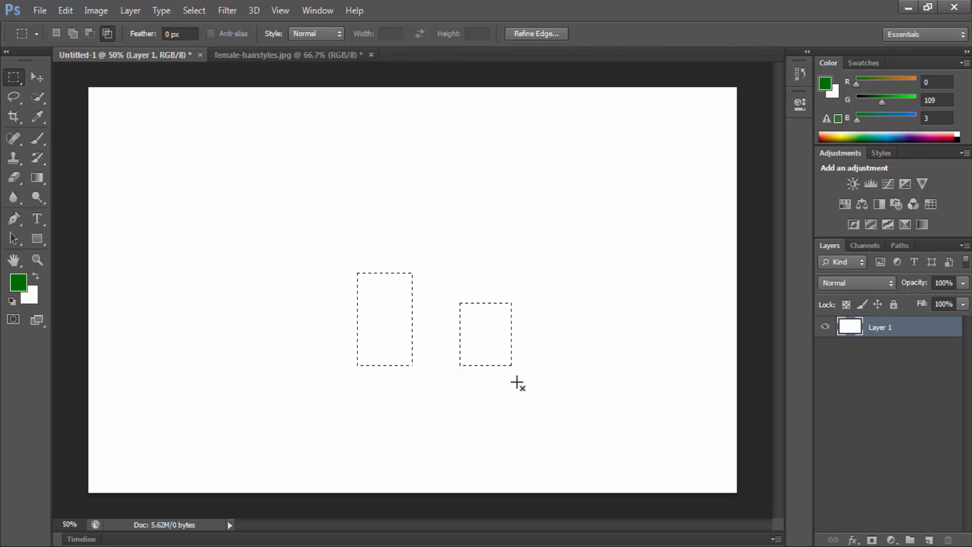
key(ctrl+z)
drag(370, 422, 510, 351)
key(ctrl+z)
drag(359, 191, 496, 375)
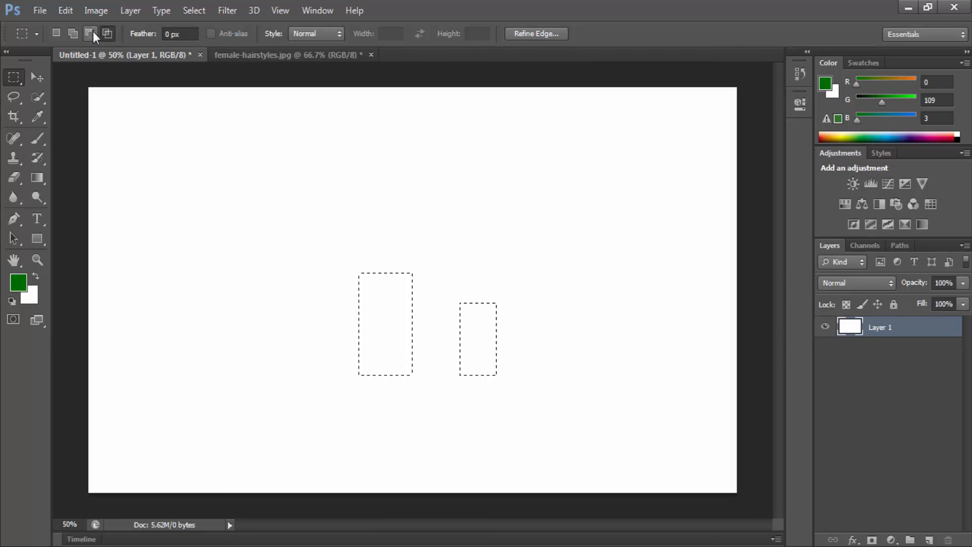
key(ctrl+d)
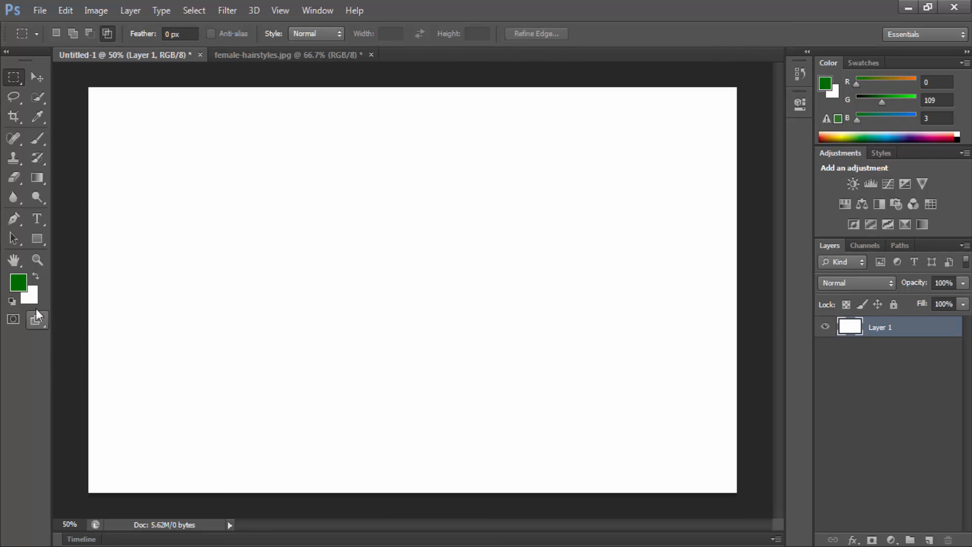
Step: Set the foreground colour to pure red (255, 0, 0) and return to the Rectangular Marquee tool
key(i)
click(19, 284)
drag(420, 172, 564, 74)
drag(494, 153, 564, 124)
click(634, 126)
key(m)
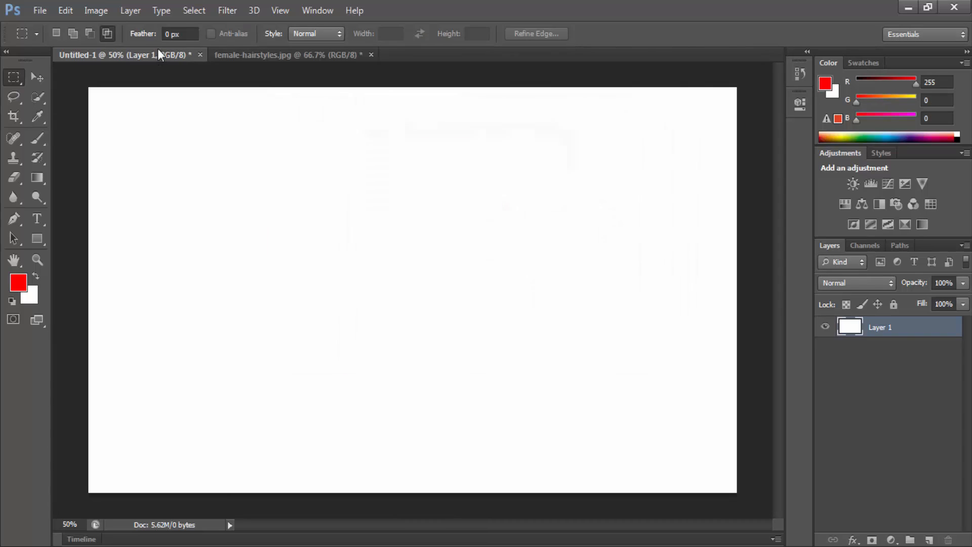
Step: Set the feather to 5 px, fill a rectangular selection on the canvas with red, deselect and inspect the soft edges
click(193, 36)
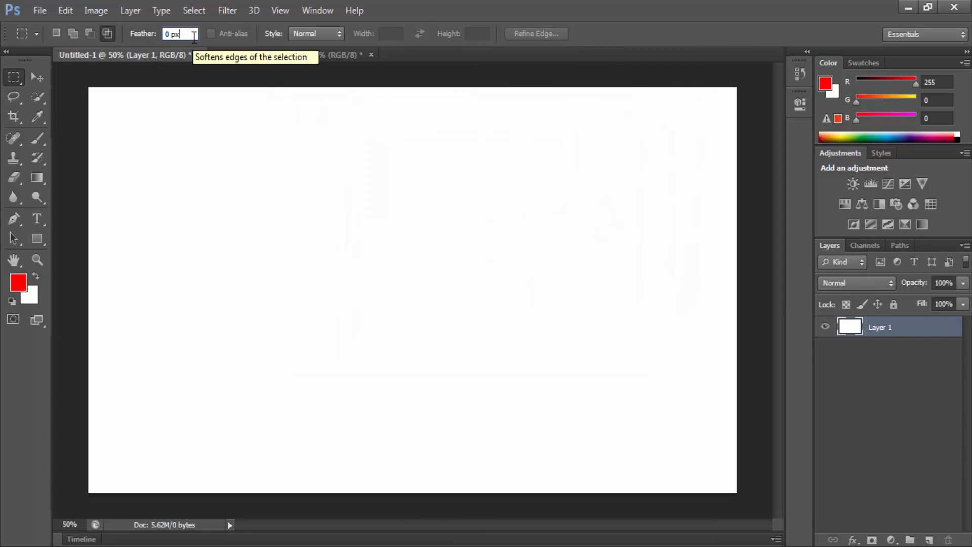
drag(195, 33, 129, 39)
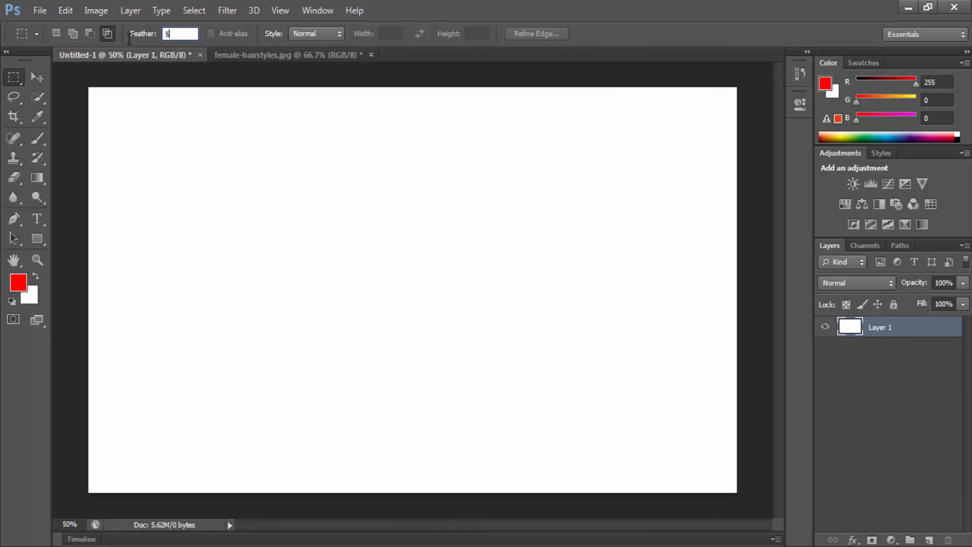
drag(245, 207, 393, 288)
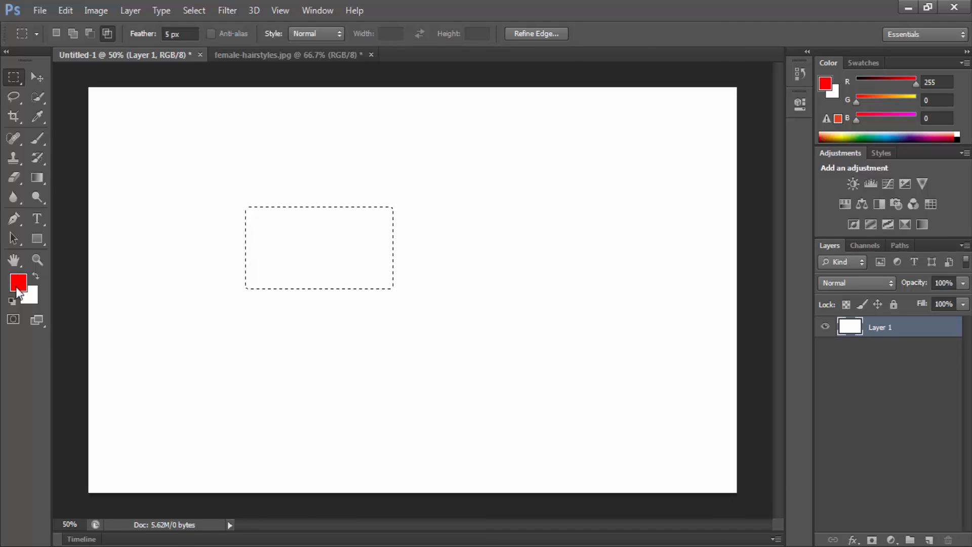
key(alt+BackSpace)
key(ctrl+d)
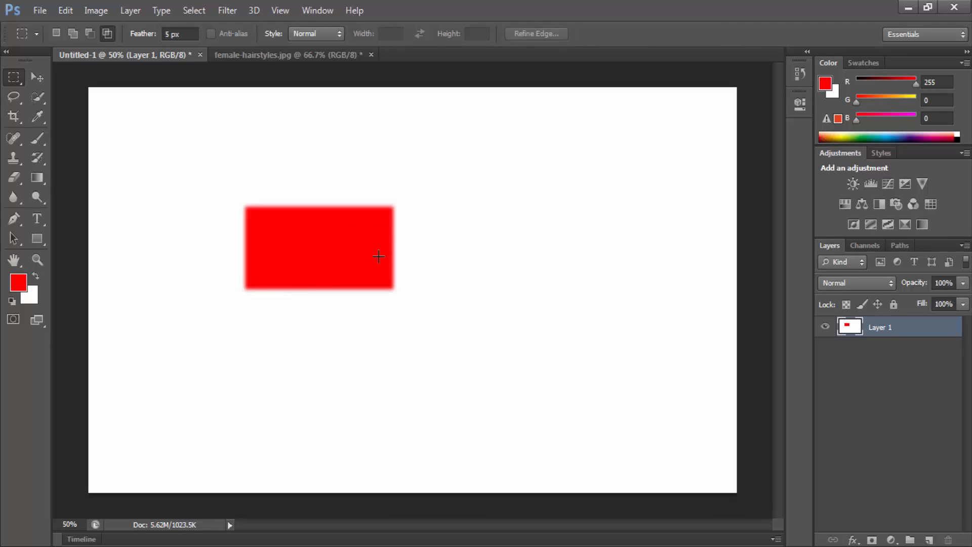
drag(310, 187, 365, 206)
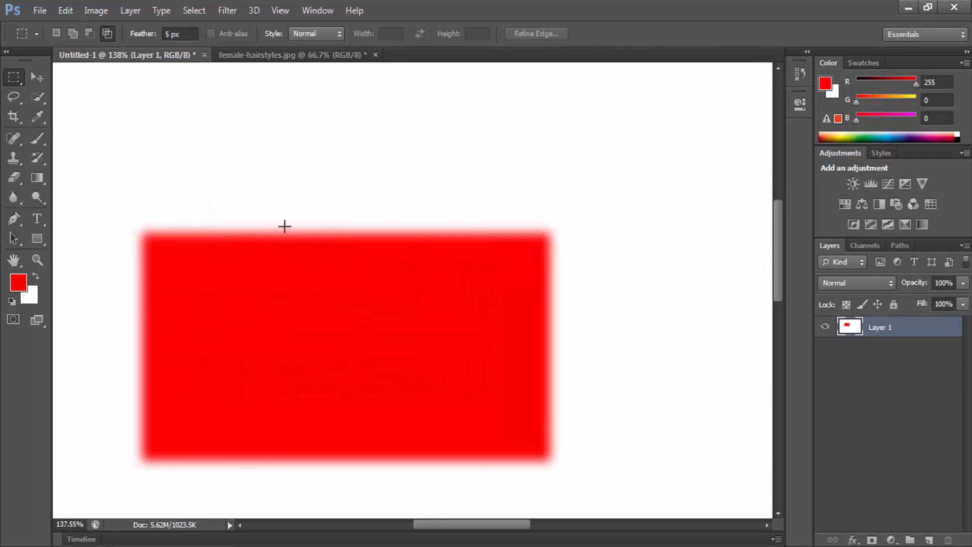
key(ctrl+minus)
key(ctrl+minus)
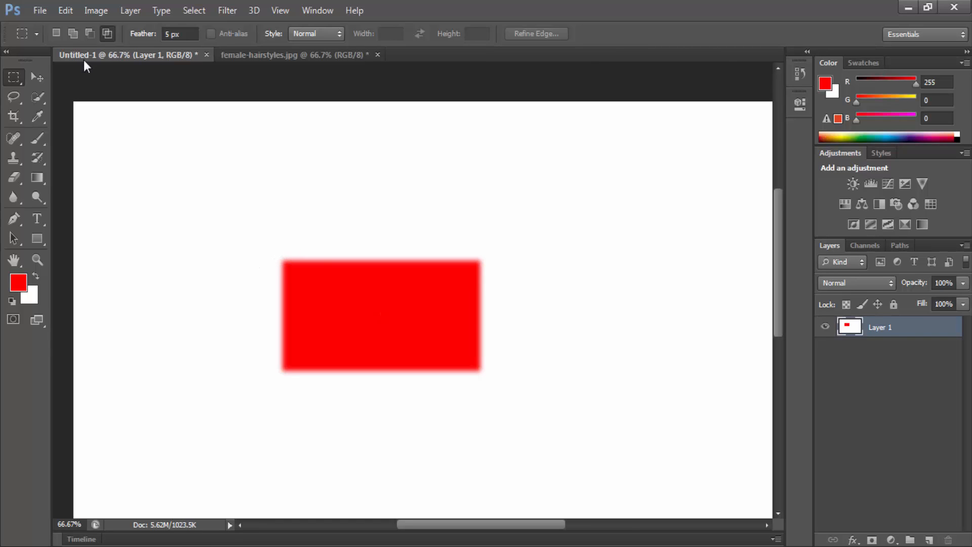
Step: Set the feather to 10 px, fill a smaller rectangular selection above the red rectangle with red and deselect
click(161, 37)
text(10)
key(Return)
drag(257, 143, 375, 218)
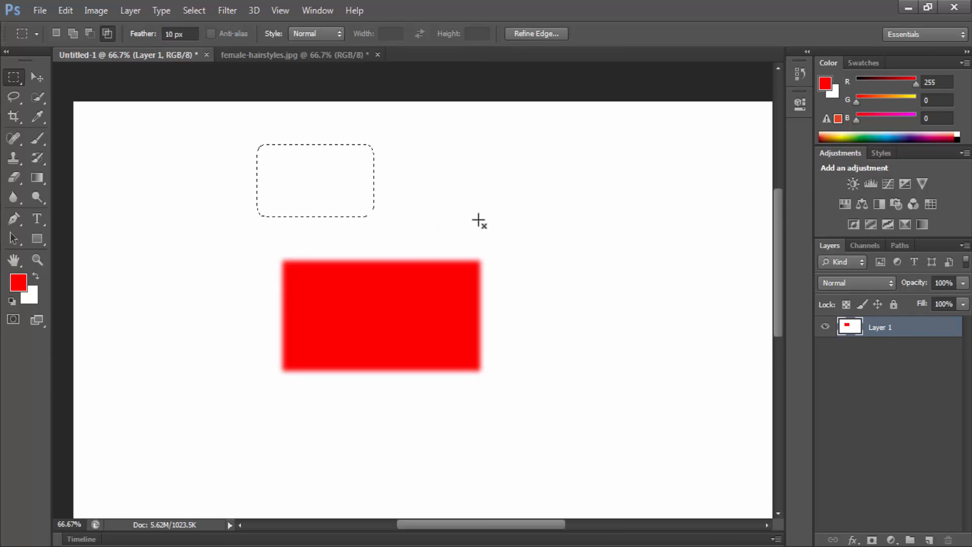
key(alt+shift+BackSpace)
key(alt+BackSpace)
key(ctrl+z)
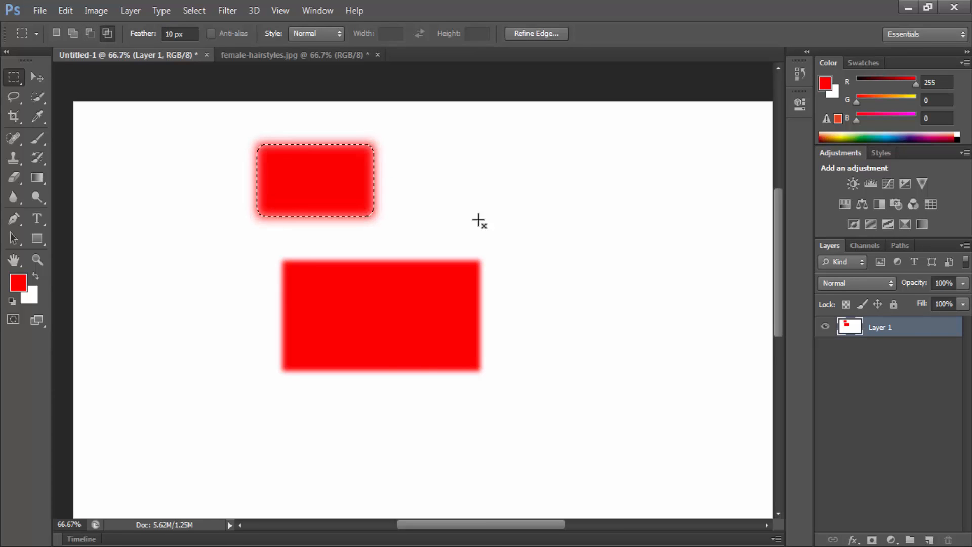
key(ctrl+d)
Step: Fill two more 10 px feathered rectangles with red, one at the upper right and one beside the large rectangle, and deselect
drag(471, 157, 574, 201)
key(alt+BackSpace)
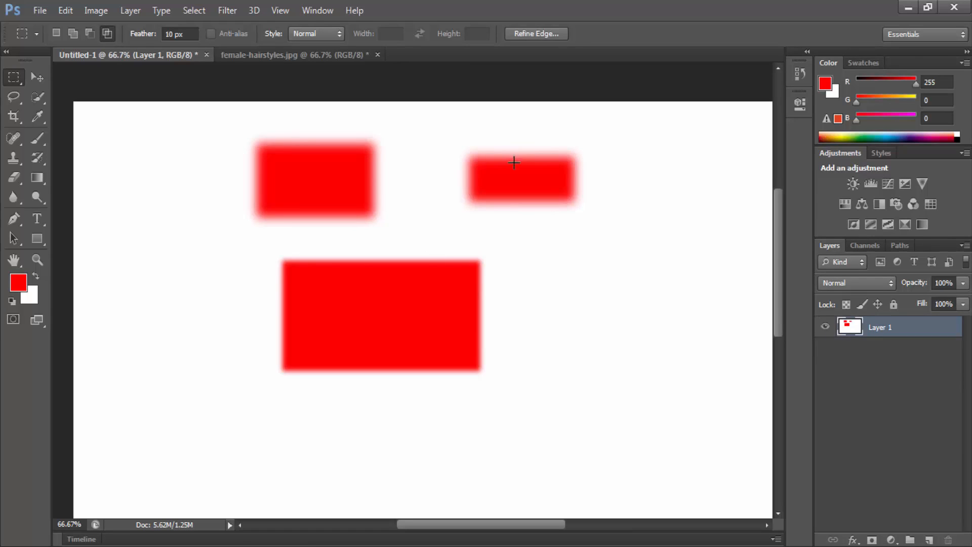
key(ctrl+d)
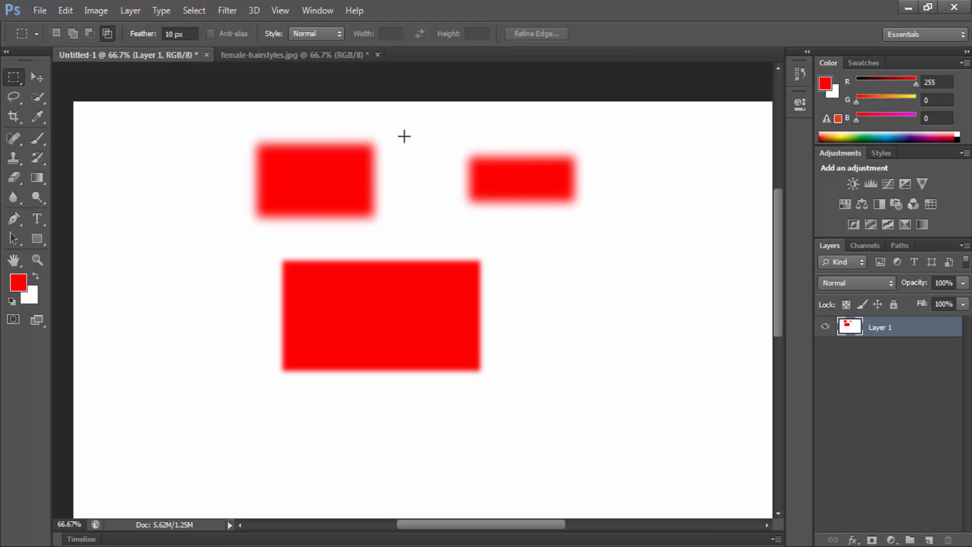
drag(539, 259, 679, 359)
key(alt+BackSpace)
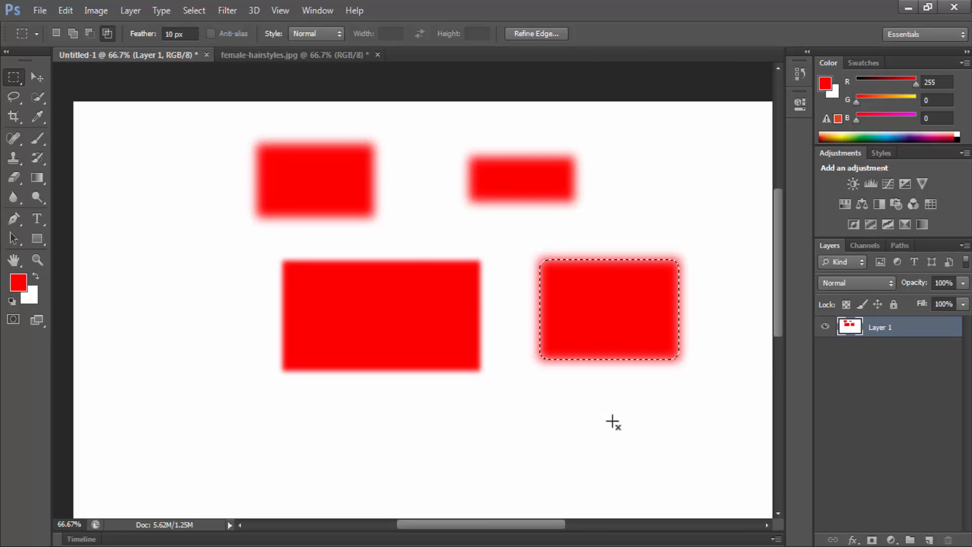
key(ctrl+d)
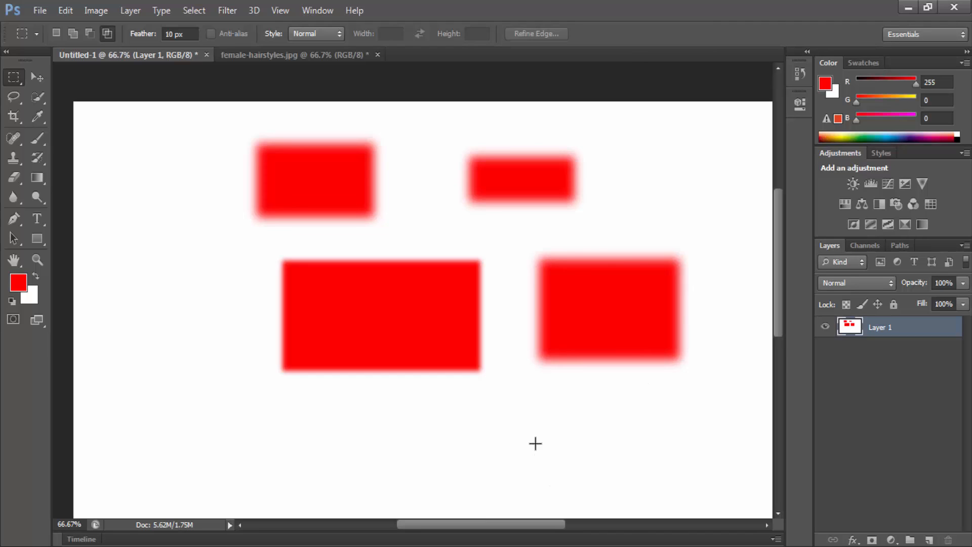
Step: Step back through the history to remove the three red rectangles made with the 10 px feather
key(ctrl+alt+z)
key(ctrl+alt+z)
key(ctrl+alt+z)
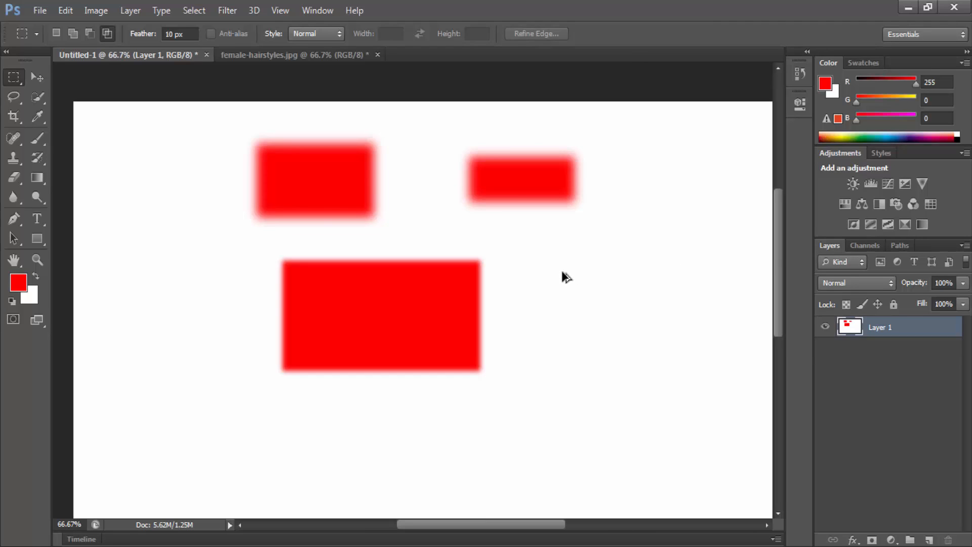
key(ctrl+alt+z)
key(ctrl+alt+z)
key(ctrl+alt+z)
key(ctrl+alt+z)
key(ctrl+alt+z)
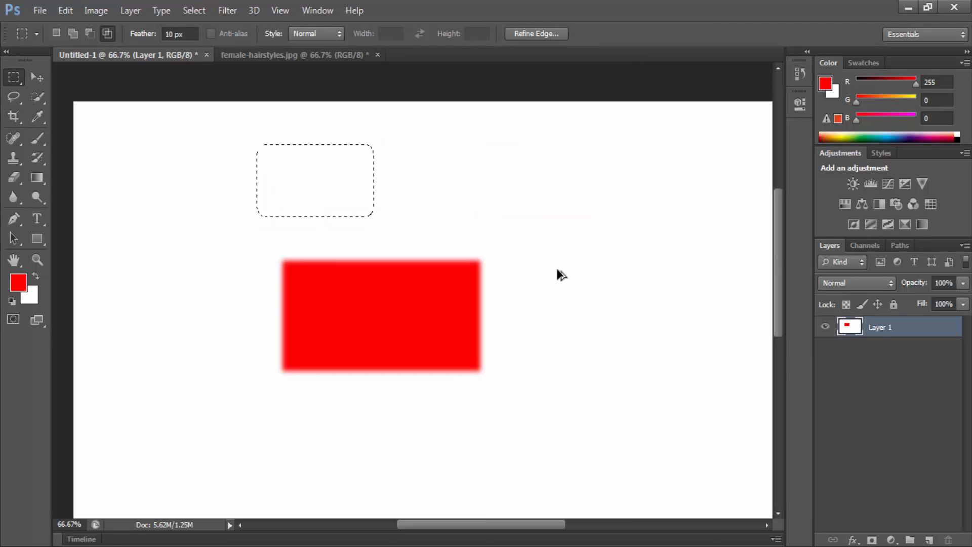
key(ctrl+alt+z)
Step: In female-hairstyles.jpg, undo the cut and the subtraction to restore the full rectangular selection around the woman
click(265, 56)
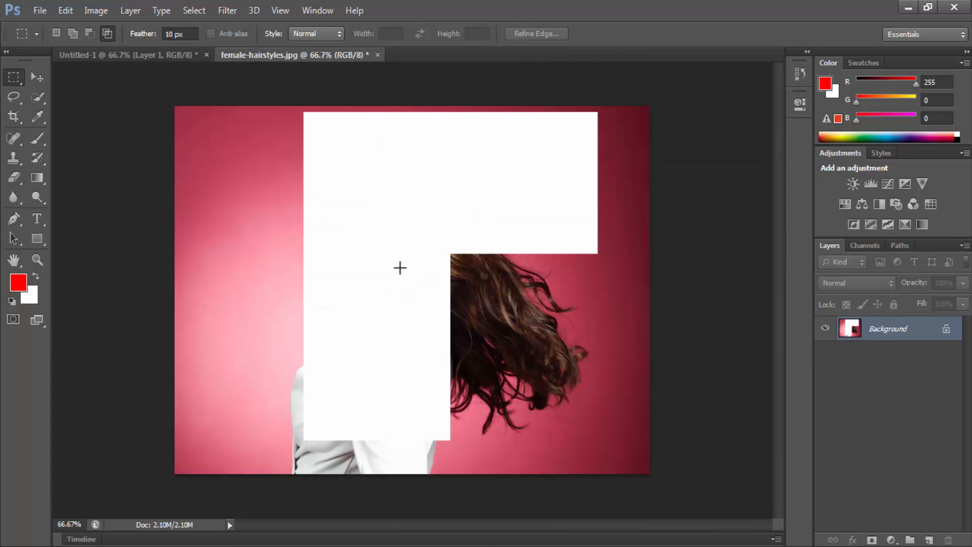
key(ctrl+alt+z)
key(ctrl+alt+z)
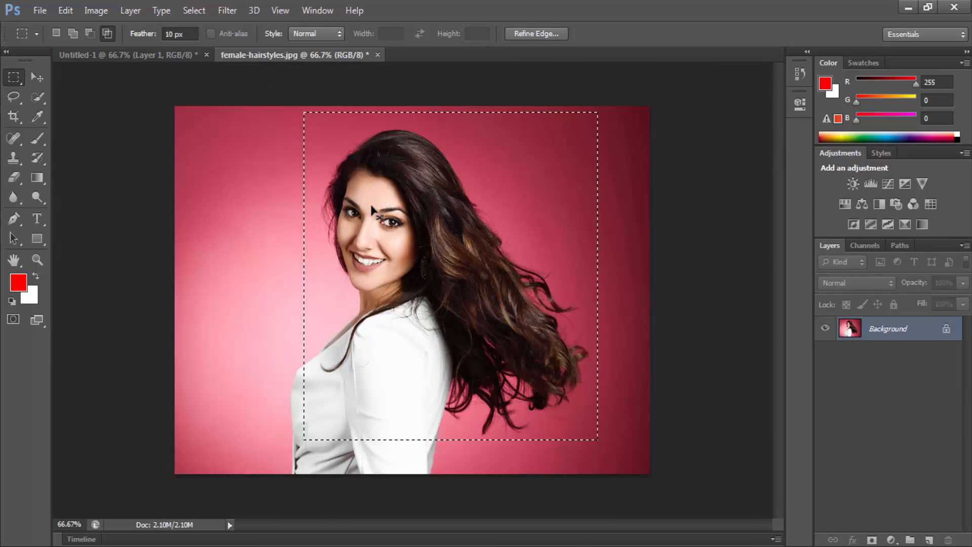
Step: Cut the selected photo area, paste it into Untitled-1 and move it to the right, partly over the red rectangle
key(ctrl+x)
click(144, 56)
key(ctrl+v)
key(v)
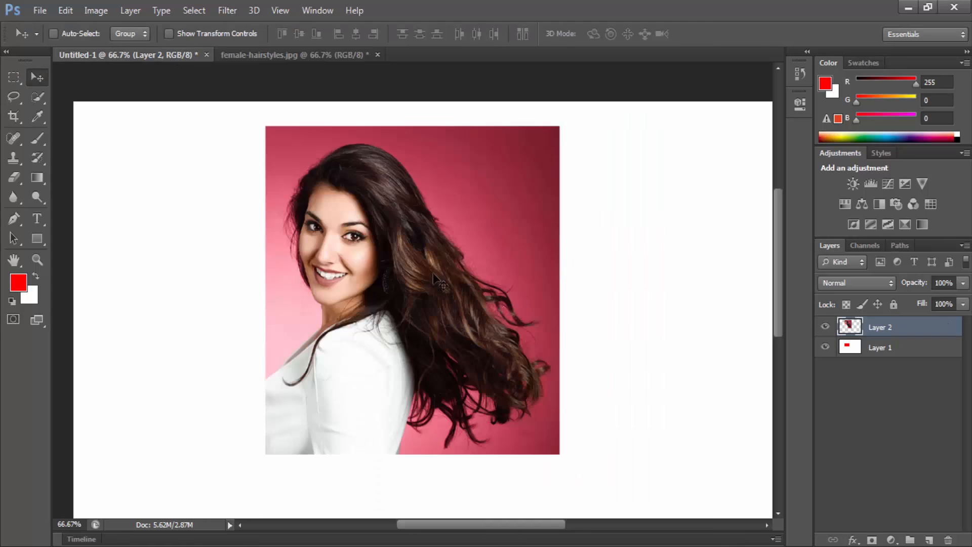
drag(435, 276, 540, 299)
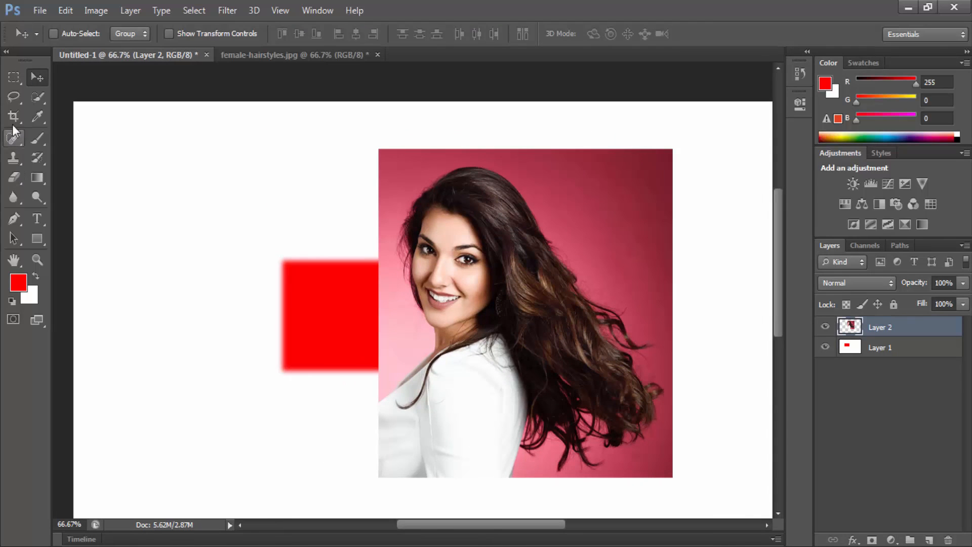
Step: Delete a strip along the pasted photo's bottom edge using a 10 px feathered rectangular selection, and deselect
click(14, 76)
drag(351, 485, 765, 447)
key(Page_Down)
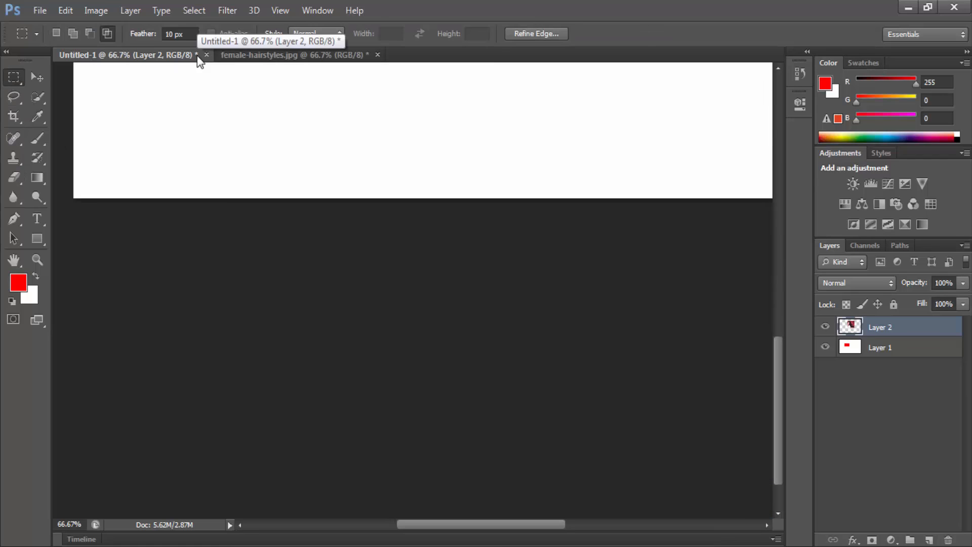
key(space)
drag(491, 123, 342, 521)
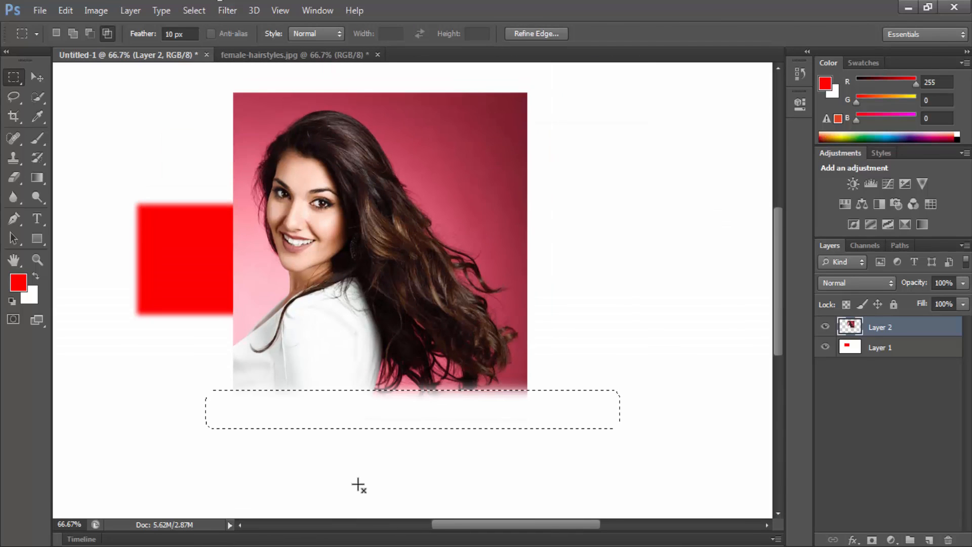
click(358, 485)
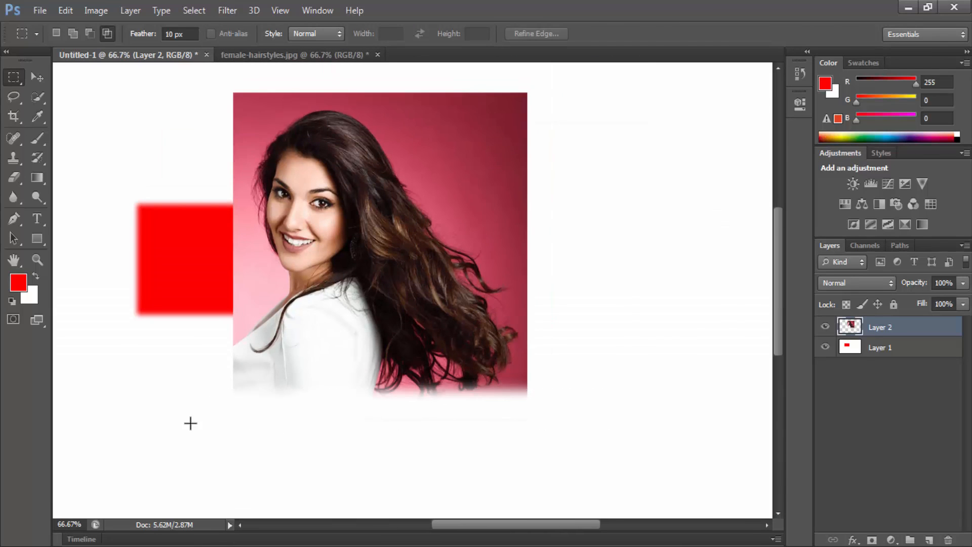
Step: Undo the feathered deletion and its selection along the pasted photo's bottom edge
key(ctrl+alt+z)
key(ctrl+alt+z)
key(ctrl+alt+z)
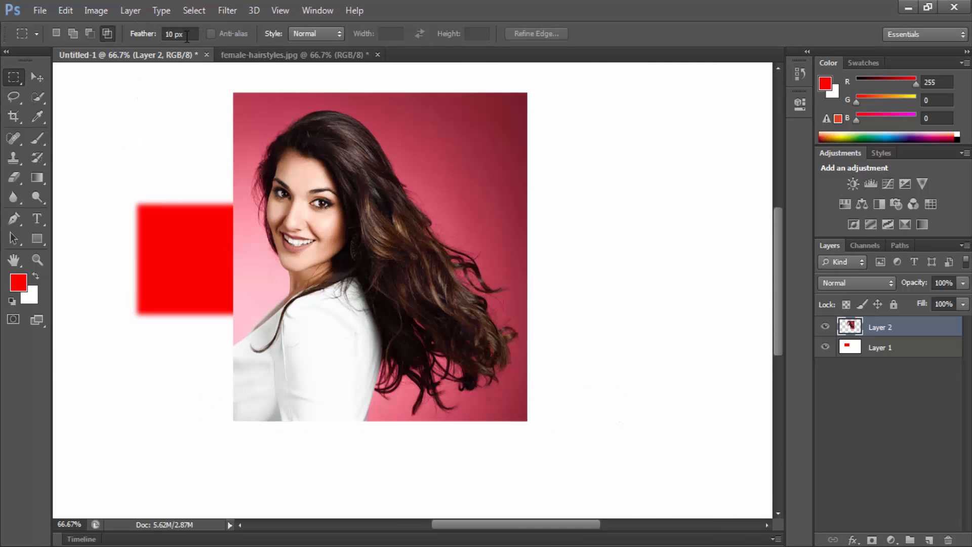
Step: In New selection mode with a 20 px feather, select a strip just below the photo, delete four times to fade the bottom edge, and deselect
click(55, 33)
click(178, 34)
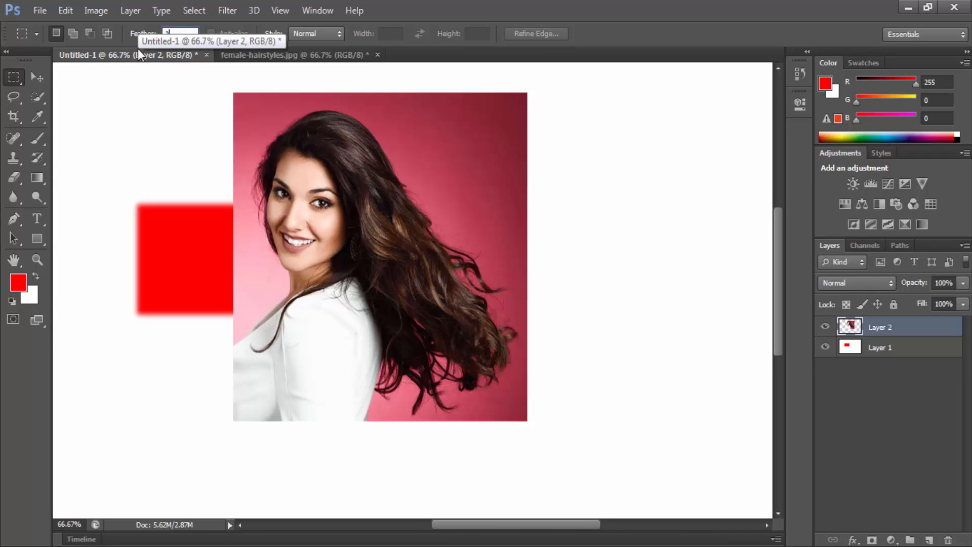
text(20)
key(Return)
drag(218, 454, 605, 419)
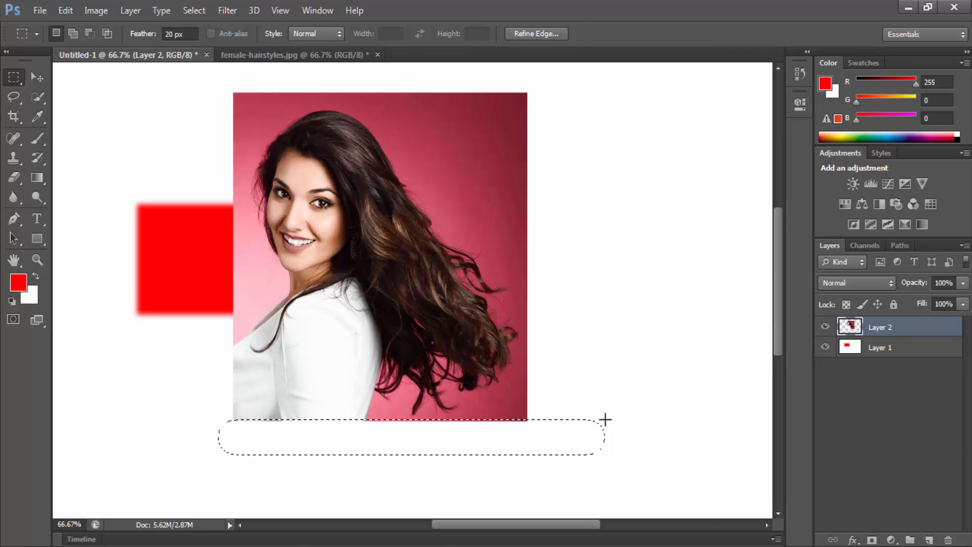
key(Delete)
key(Delete)
key(Delete)
key(Delete)
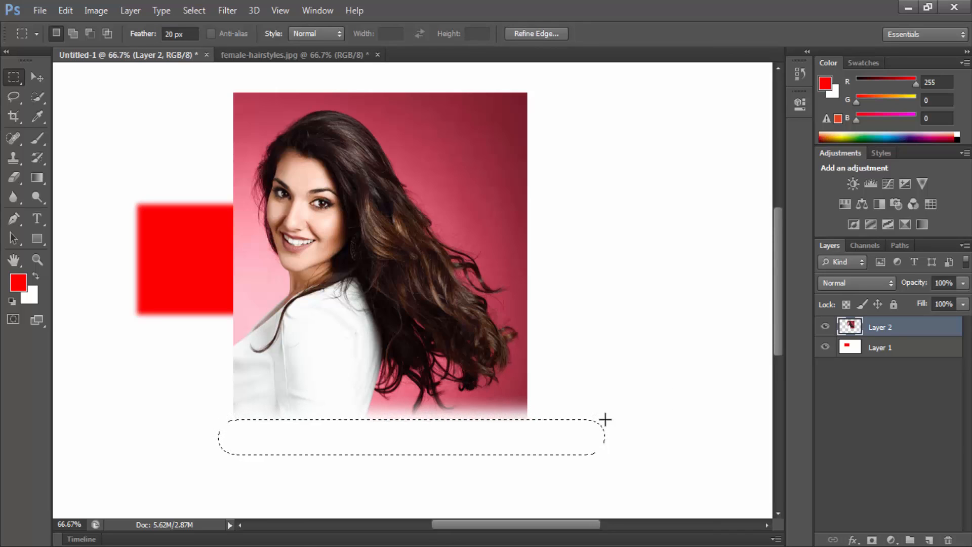
key(ctrl+d)
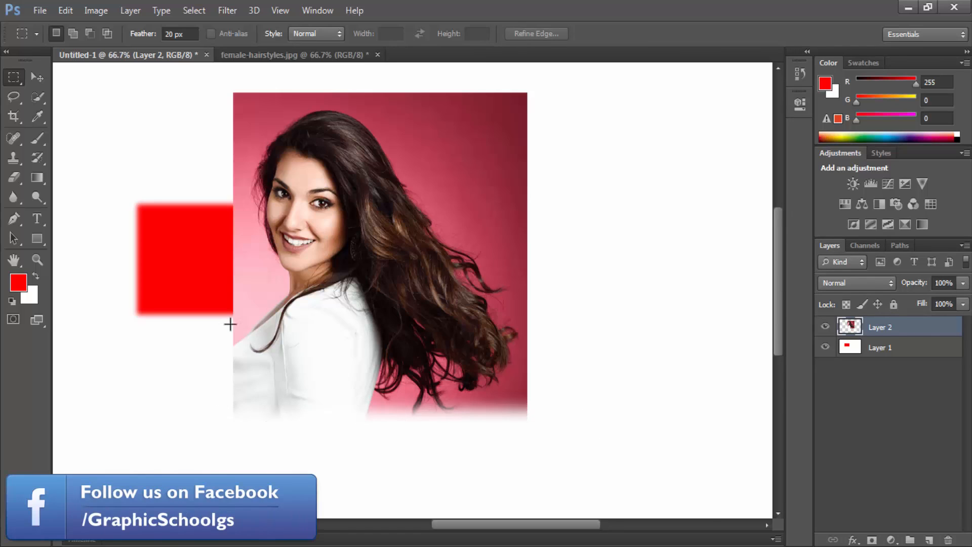
Step: Delete the lower half of the pasted photo with a 20 px feathered rectangular selection, and deselect
drag(196, 269, 711, 483)
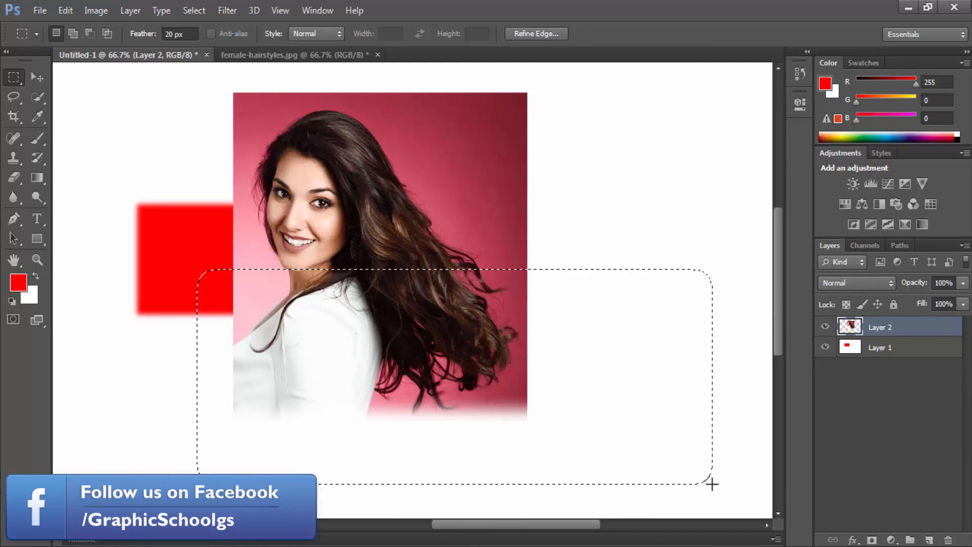
key(Delete)
key(ctrl+d)
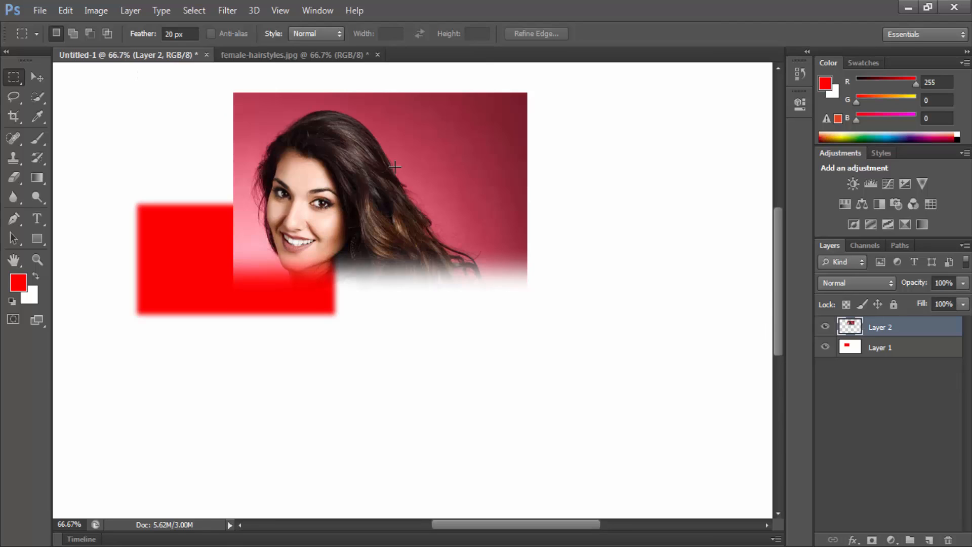
Step: Delete Layer 2 with the pasted photo
click(948, 540)
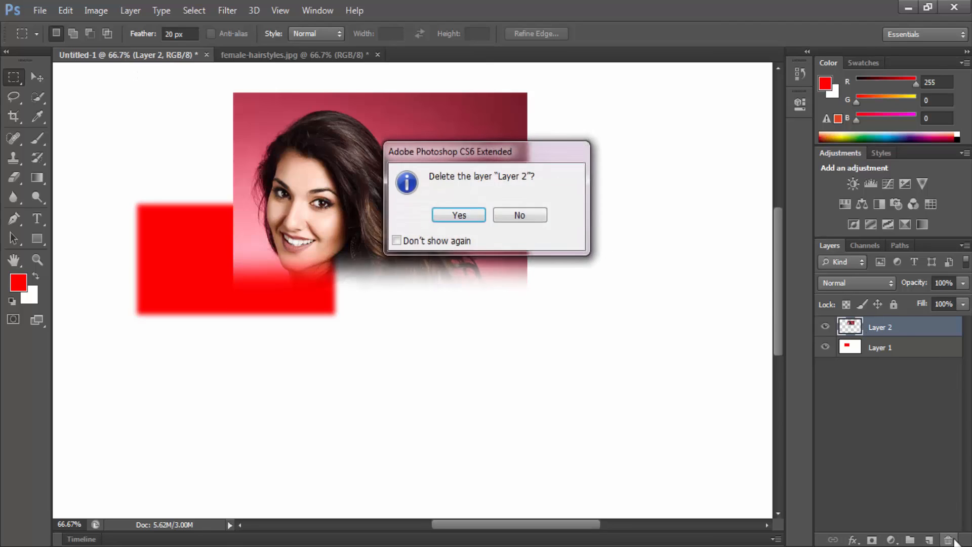
key(Return)
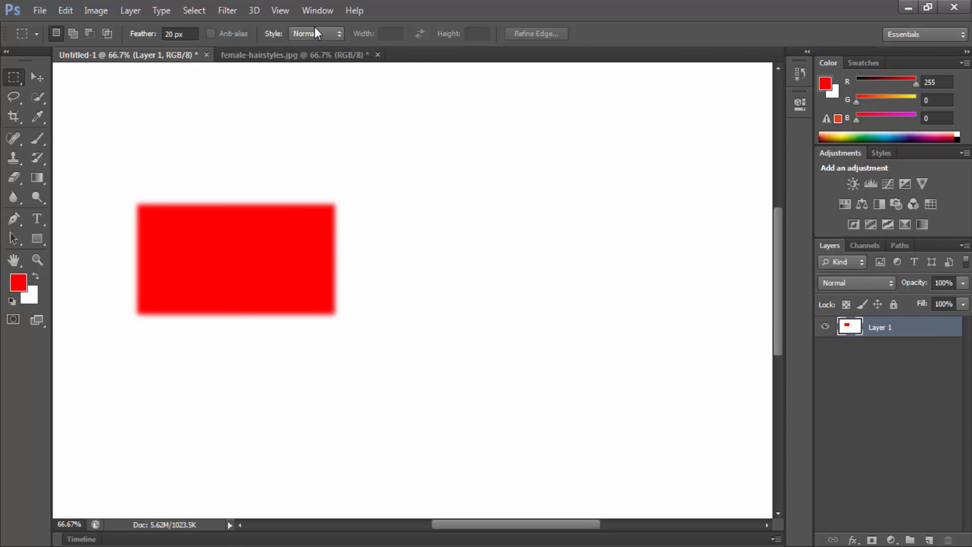
click(315, 33)
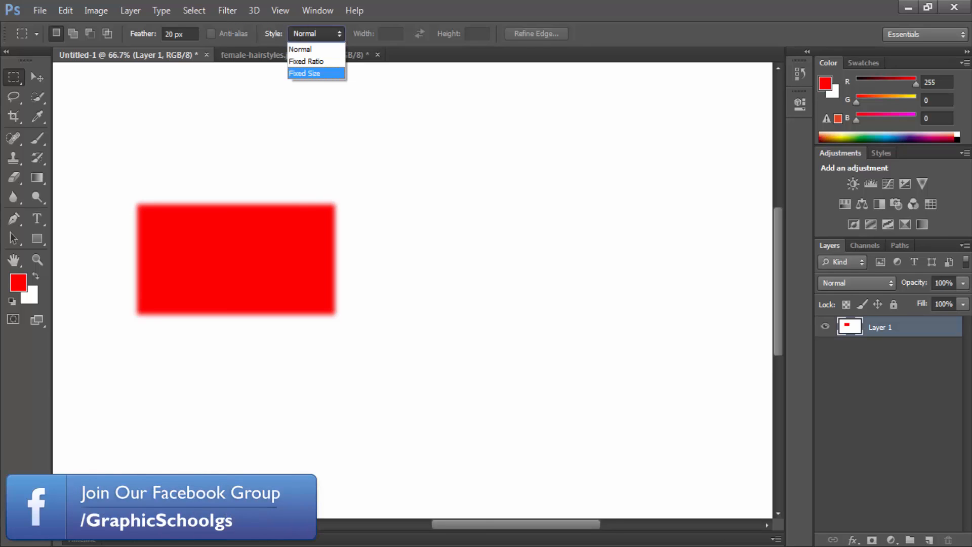
click(867, 346)
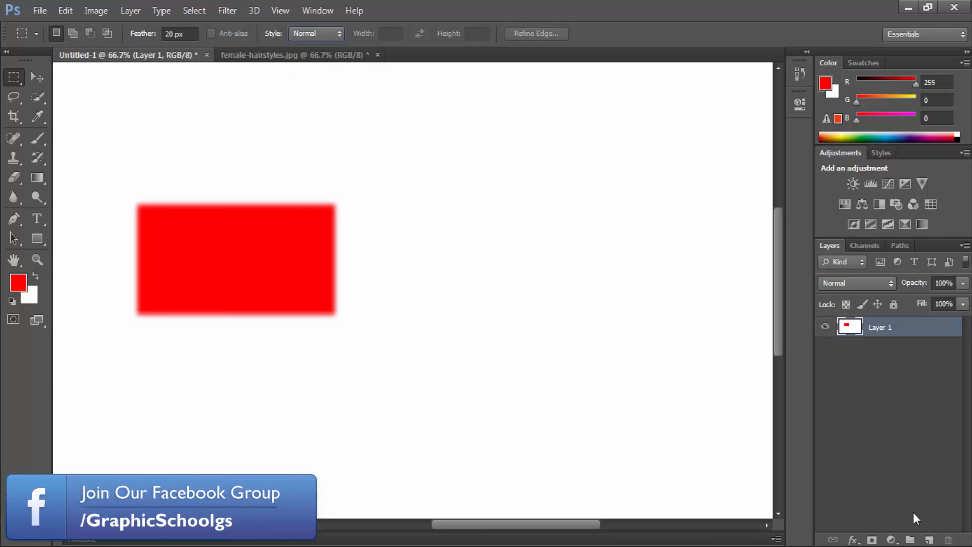
Step: Replace Layer 1 with a new layer and fill it with white
click(929, 540)
click(948, 540)
key(Return)
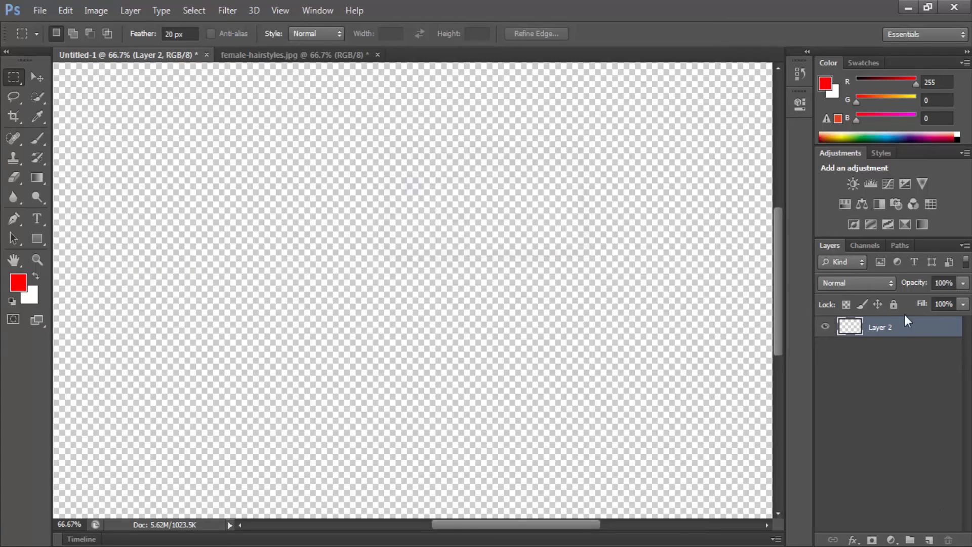
key(ctrl+BackSpace)
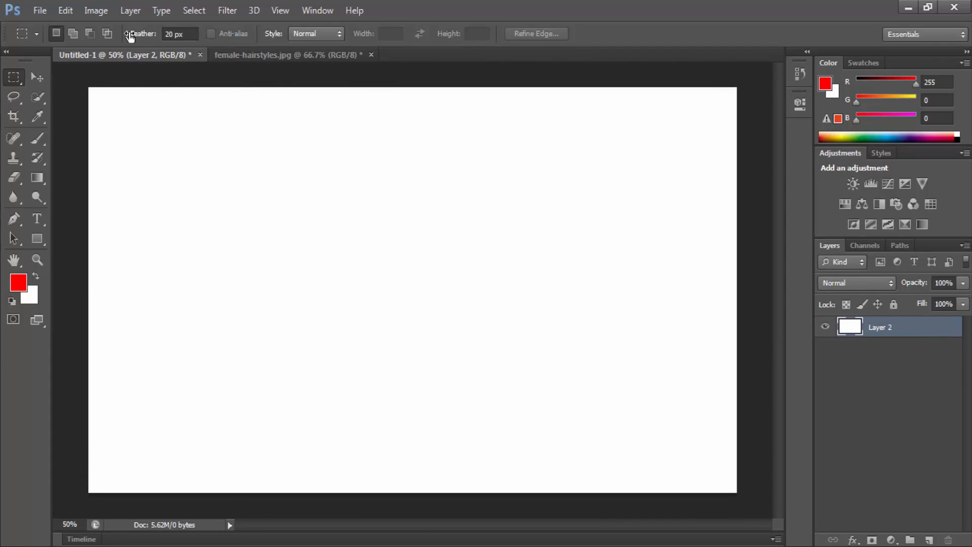
Step: Set the marquee style to Fixed Ratio with width 1 and height 1, draw a feathered selection on the canvas, and deselect it
click(309, 34)
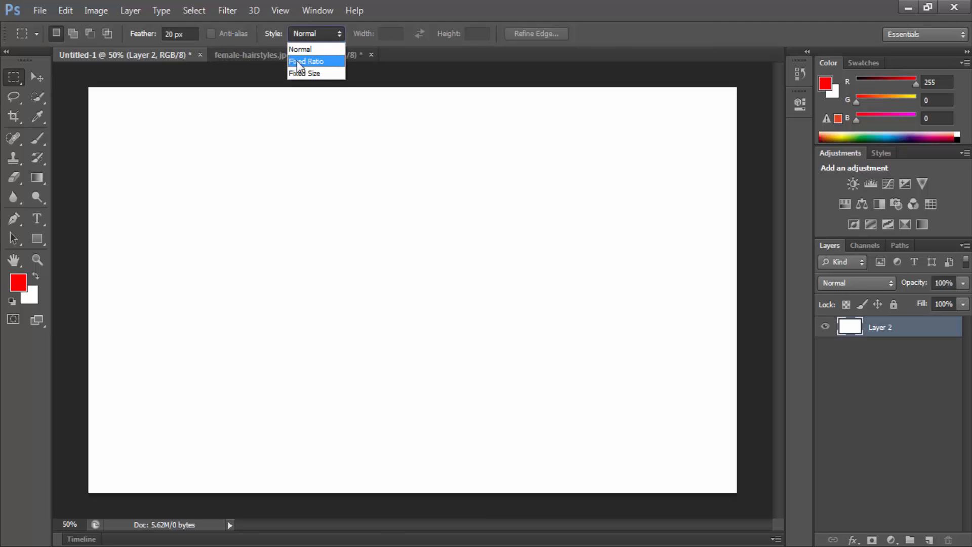
click(306, 61)
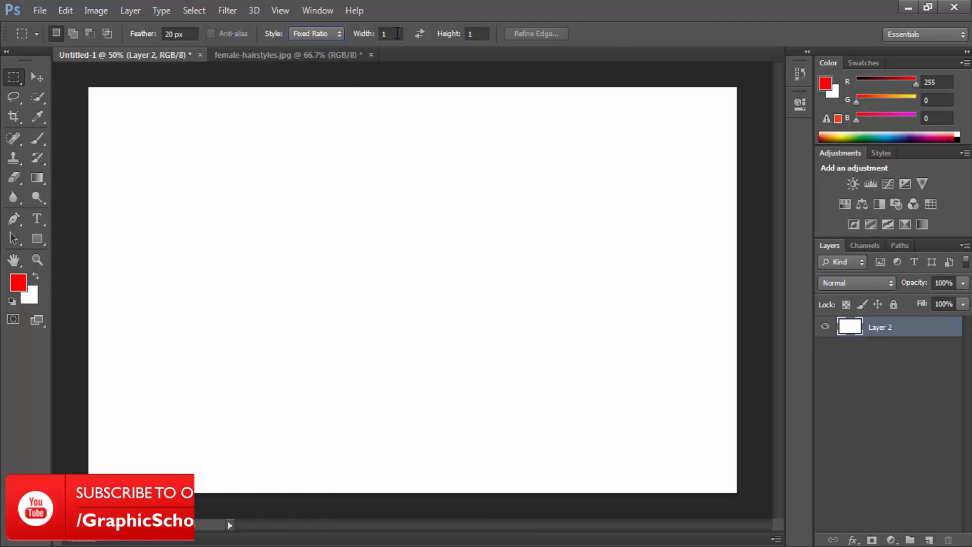
drag(158, 142, 653, 335)
click(224, 192)
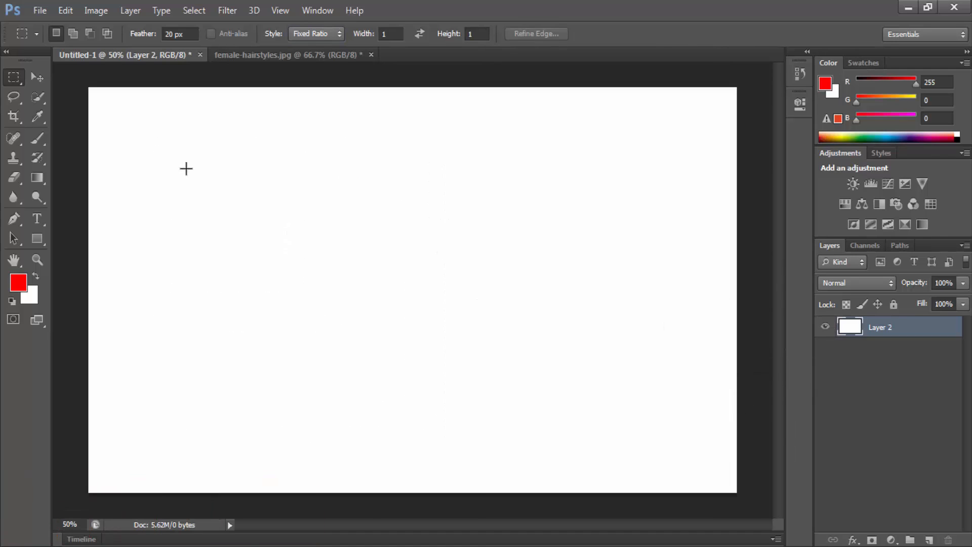
Step: Set the feather to 0 px, try 1:1 fixed-ratio selections on the canvas, and clear the selection
double_click(196, 34)
text(0)
key(Return)
drag(153, 252, 370, 200)
drag(150, 103, 475, 268)
click(285, 158)
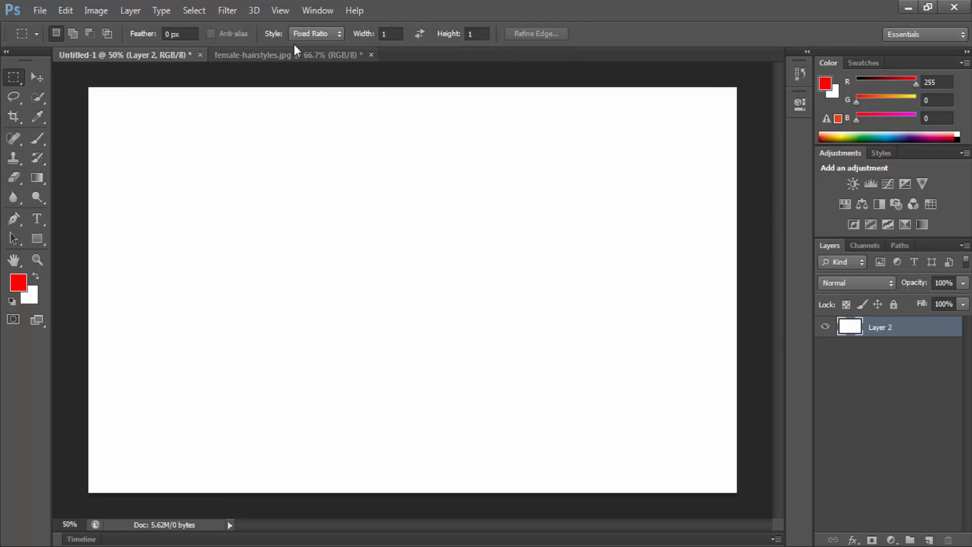
Step: Set the marquee style to Fixed Size, 64 by 64 px, place a selection near the canvas's upper left, and fill it with red
click(309, 31)
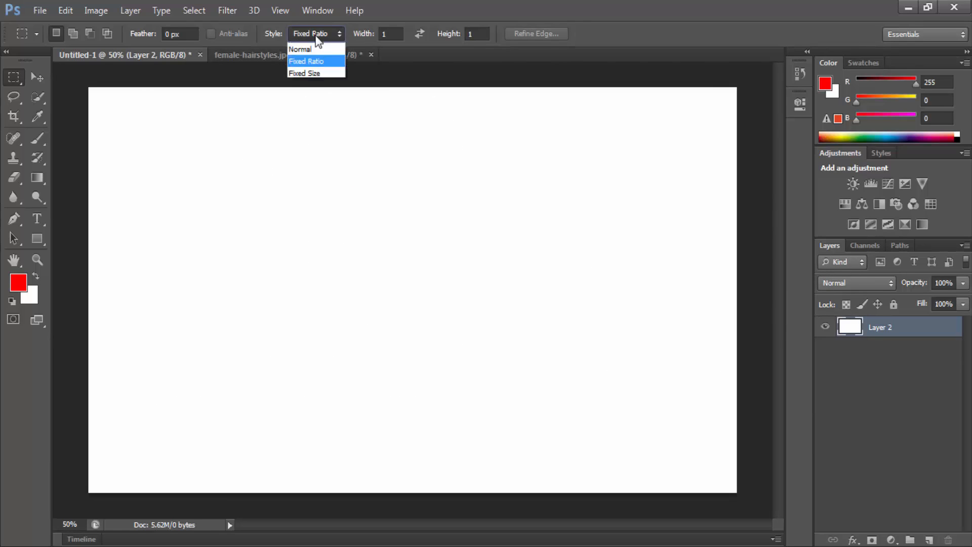
click(303, 75)
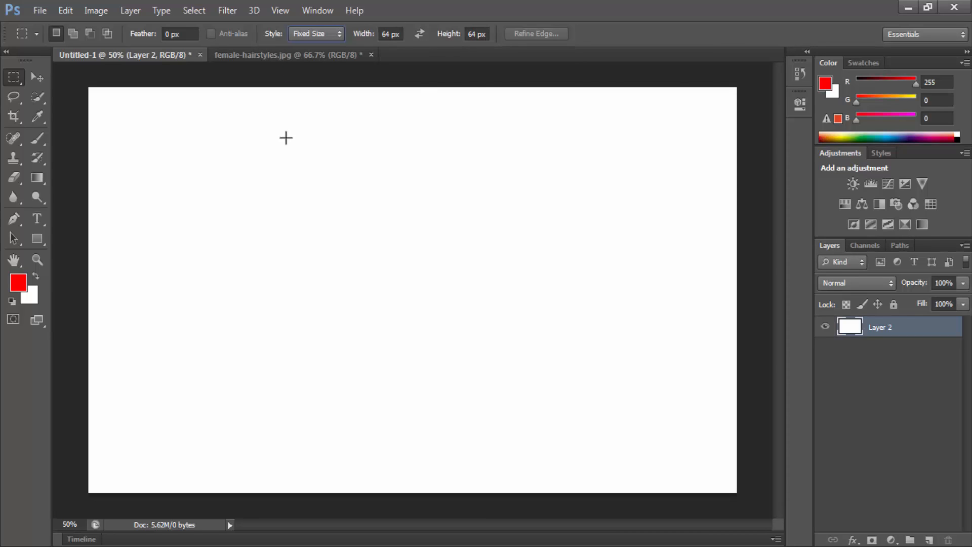
drag(205, 161, 264, 207)
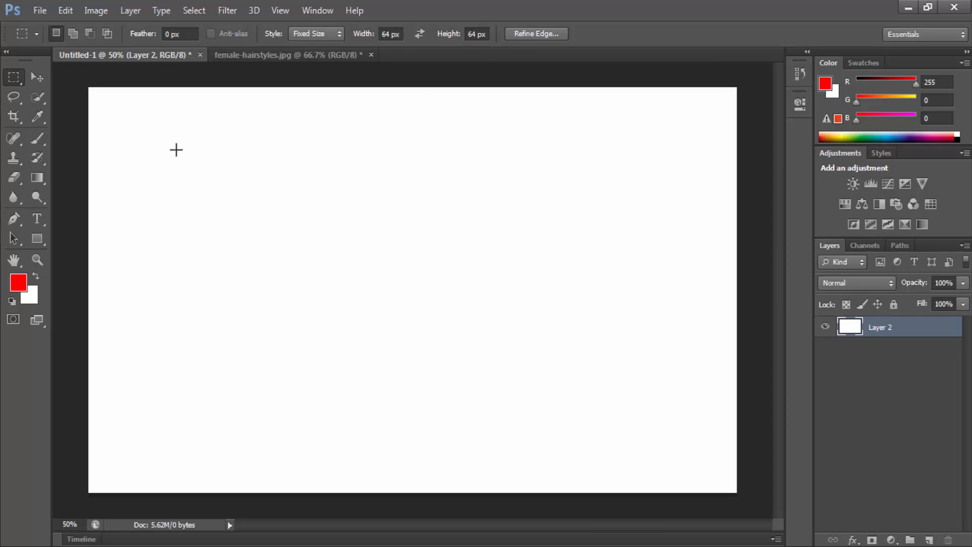
click(221, 137)
key(alt+BackSpace)
Step: Place six more 64 px square selections at scattered spots across the canvas and fill each one with red
scroll(239, 152, up, 1)
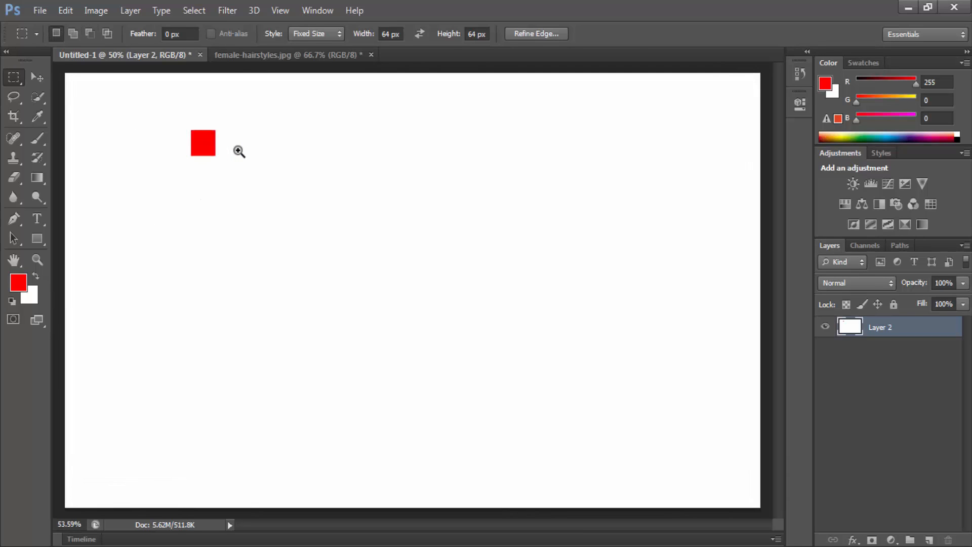
click(242, 132)
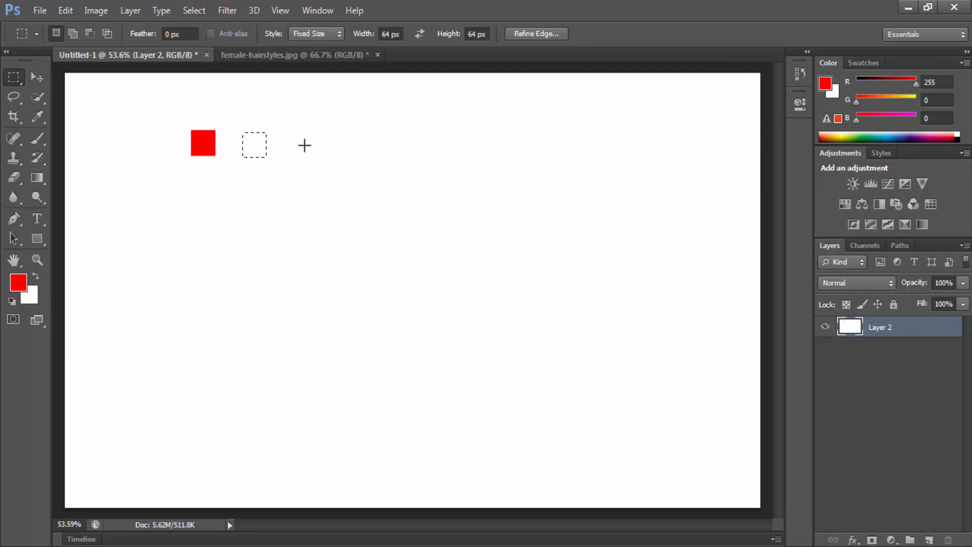
click(324, 199)
key(alt+BackSpace)
click(239, 217)
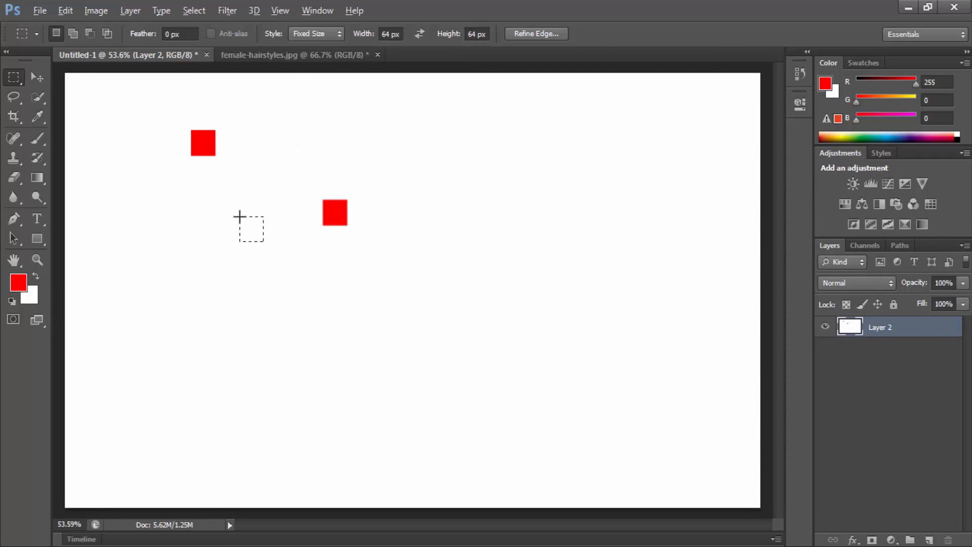
key(alt+BackSpace)
key(ctrl+d)
key(alt+BackSpace)
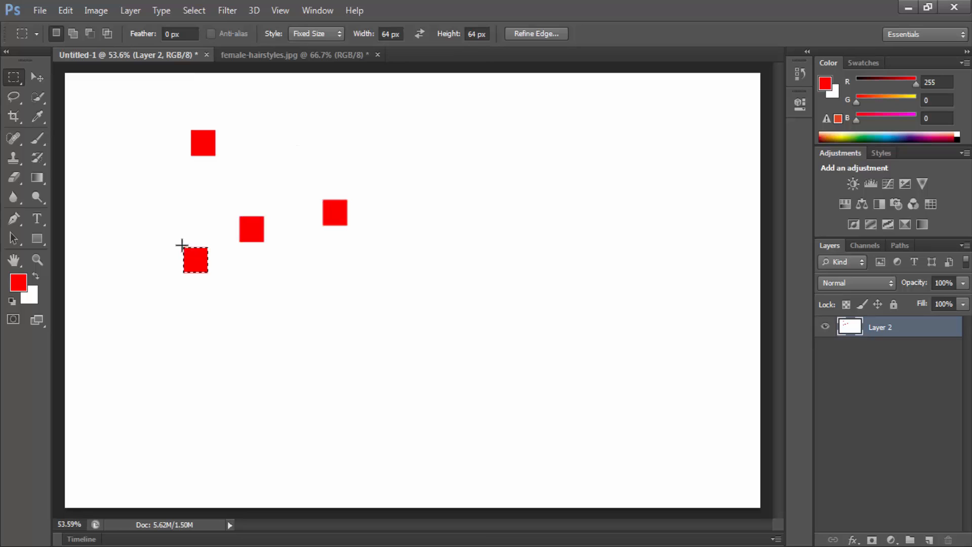
click(156, 204)
key(alt+BackSpace)
click(509, 157)
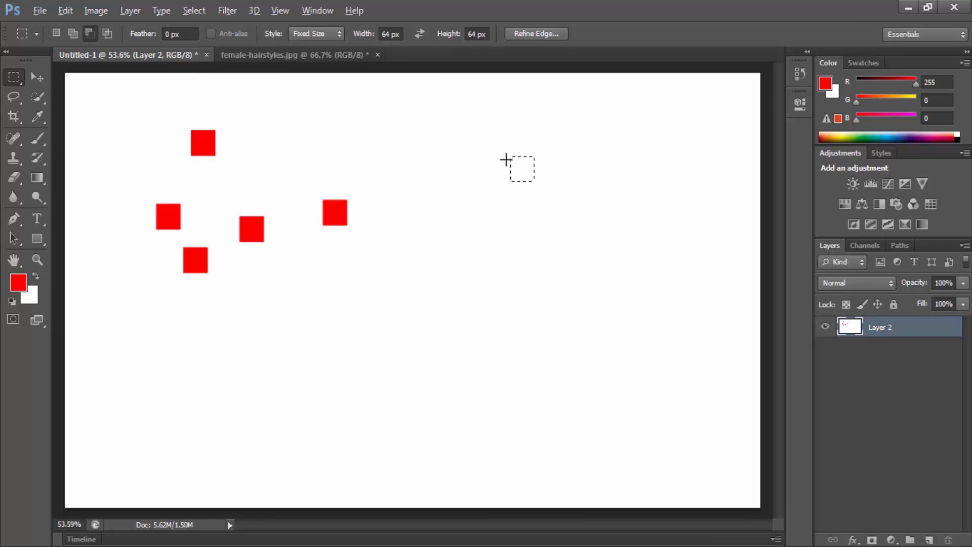
key(alt+BackSpace)
click(443, 278)
key(alt+BackSpace)
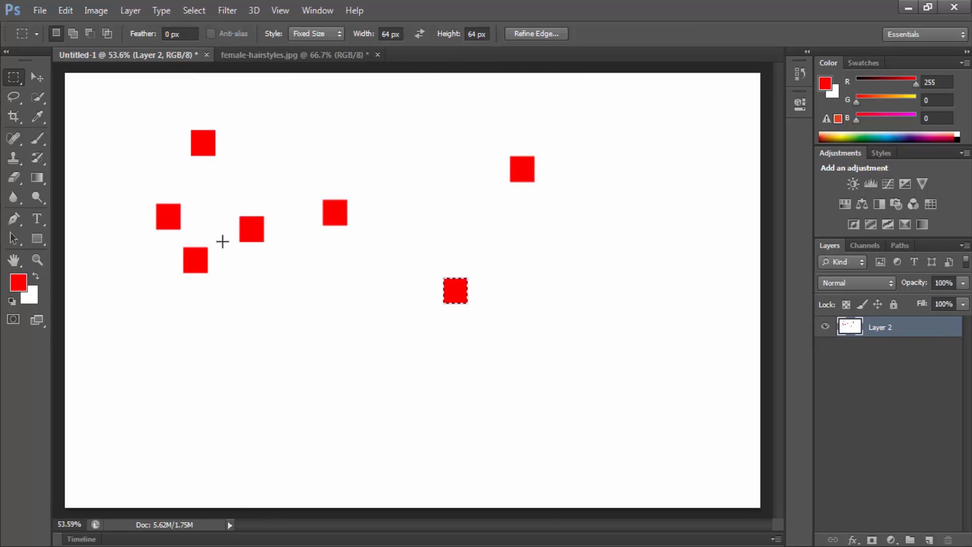
Step: Set the fixed marquee size to 100 px wide and 100 px high
text(1)
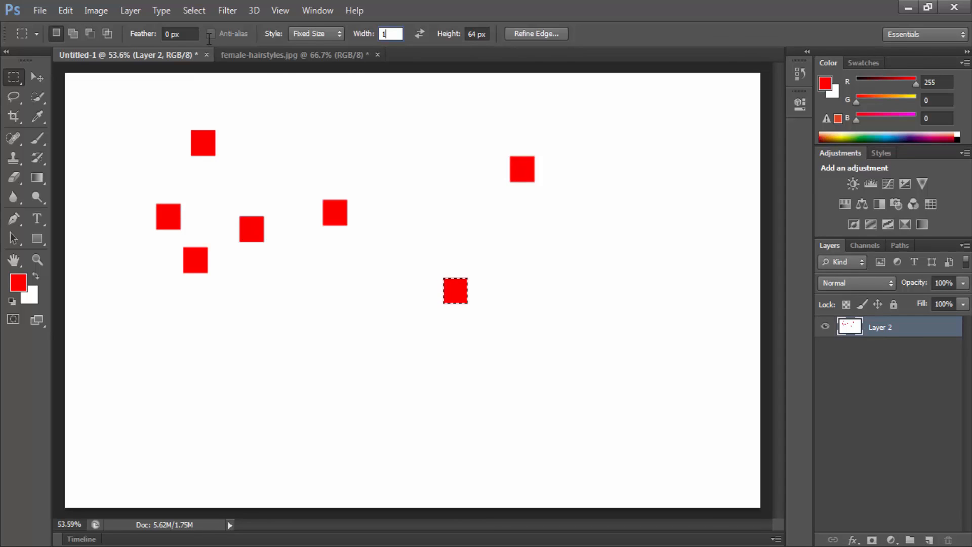
text(00)
key(Return)
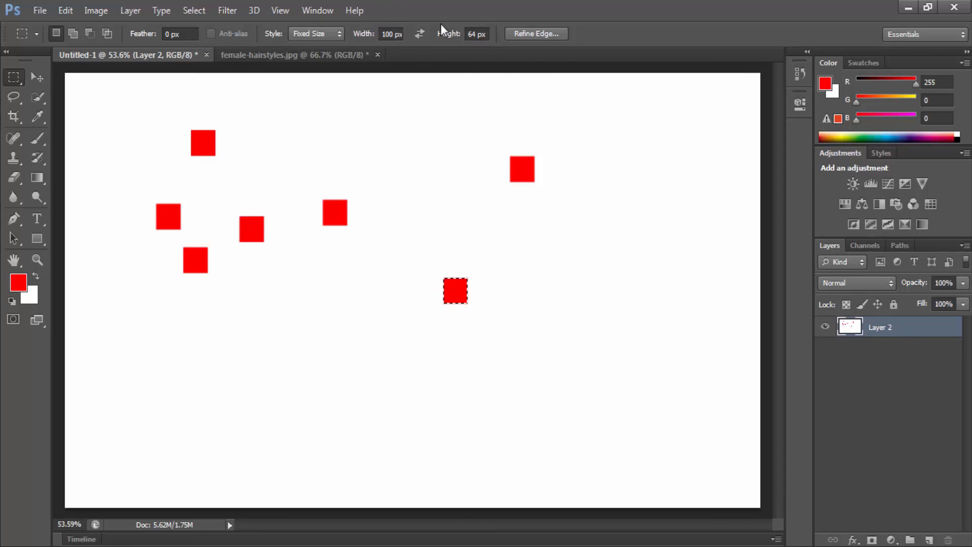
click(480, 34)
text(100)
key(Return)
Step: Place four 100 px square selections, two in the lower middle, one at the centre and one at the upper edge, filling each with red
click(265, 327)
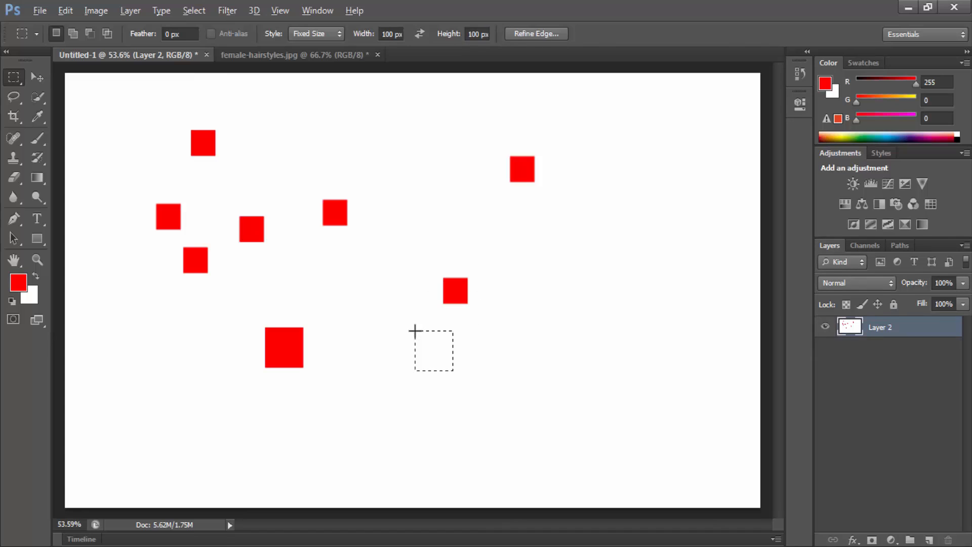
key(alt+BackSpace)
key(ctrl+d)
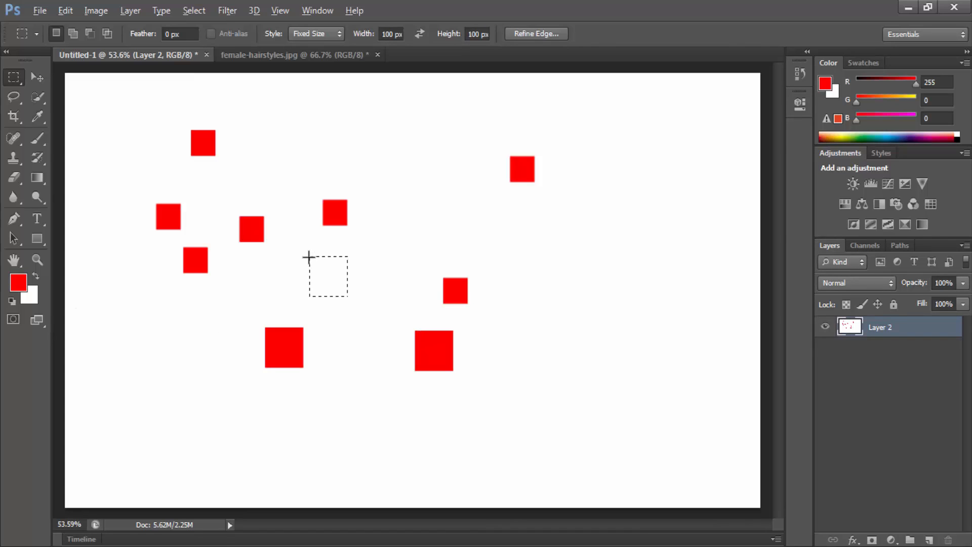
key(alt+BackSpace)
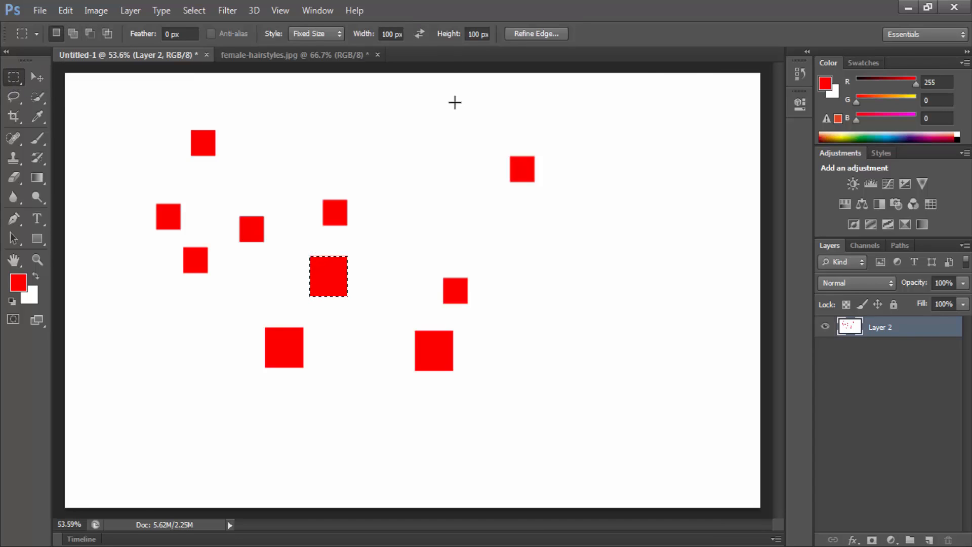
click(370, 87)
key(alt+BackSpace)
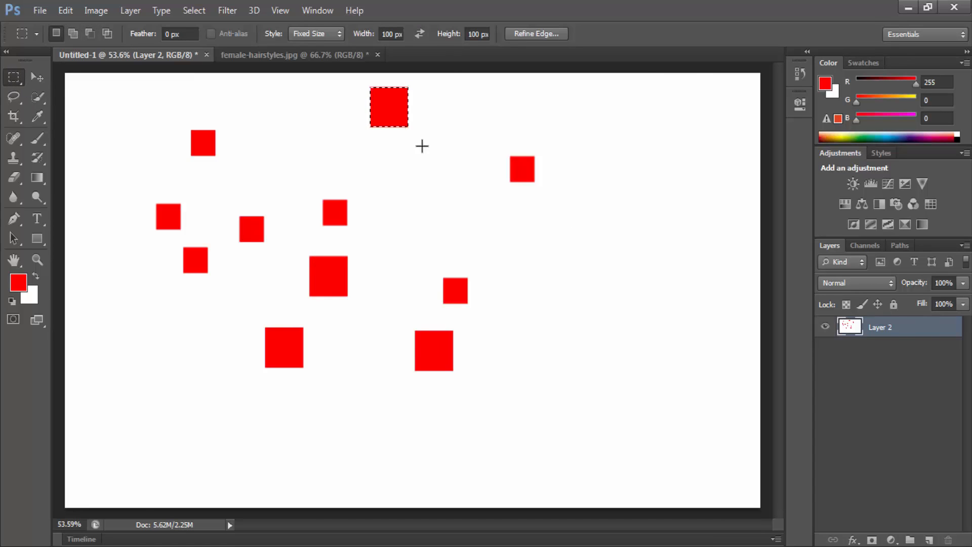
Step: On a new layer, fill the active 100 px selection with red, deselect, and move that square to the canvas's right side
click(929, 539)
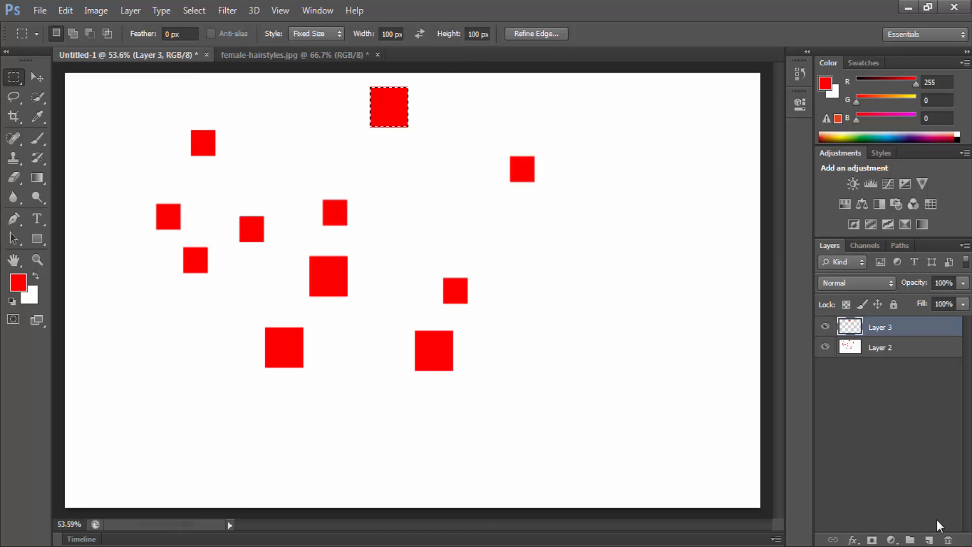
click(634, 336)
key(ctrl+d)
click(47, 80)
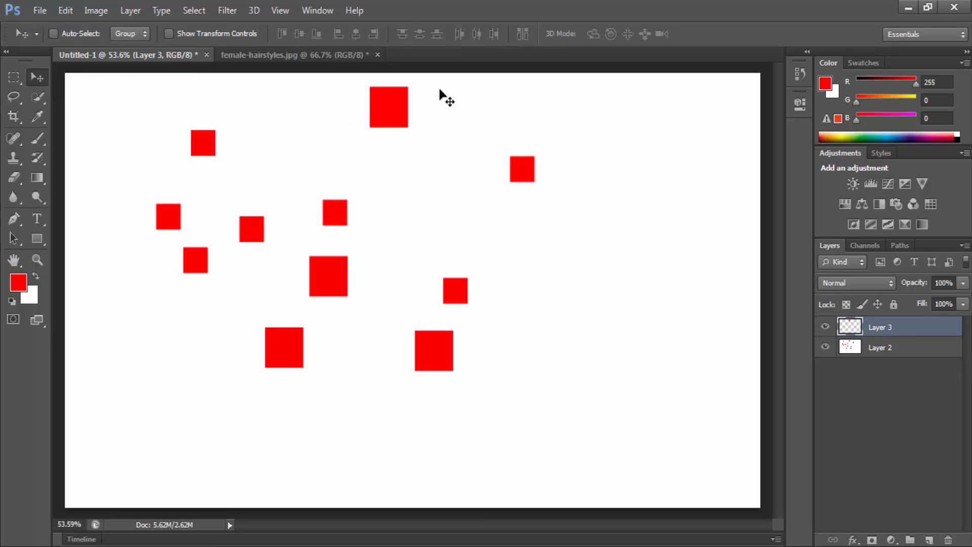
drag(440, 93, 641, 266)
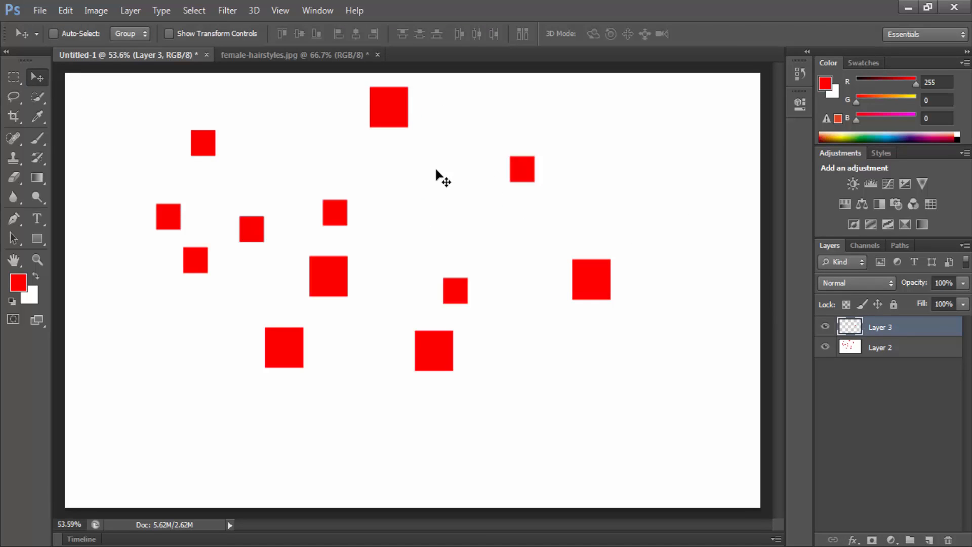
Step: Place a 100 px fixed-size selection just below the moved square and fill it with red
click(13, 77)
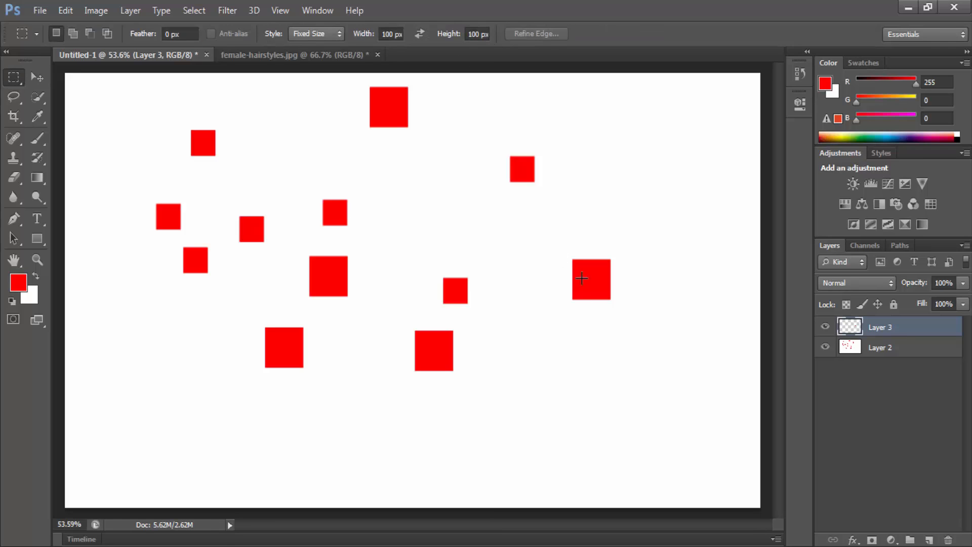
click(554, 320)
key(alt+BackSpace)
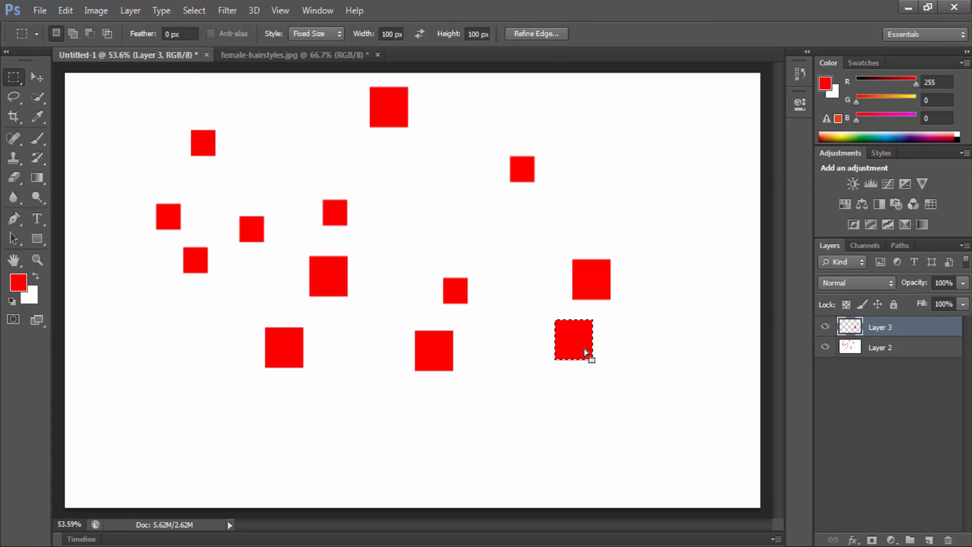
Step: Try Refine Edge on the selection with Radius 6.5 px, Smooth 75, Feather 18 px, Contrast 85% and Shift Edge +46%
click(538, 34)
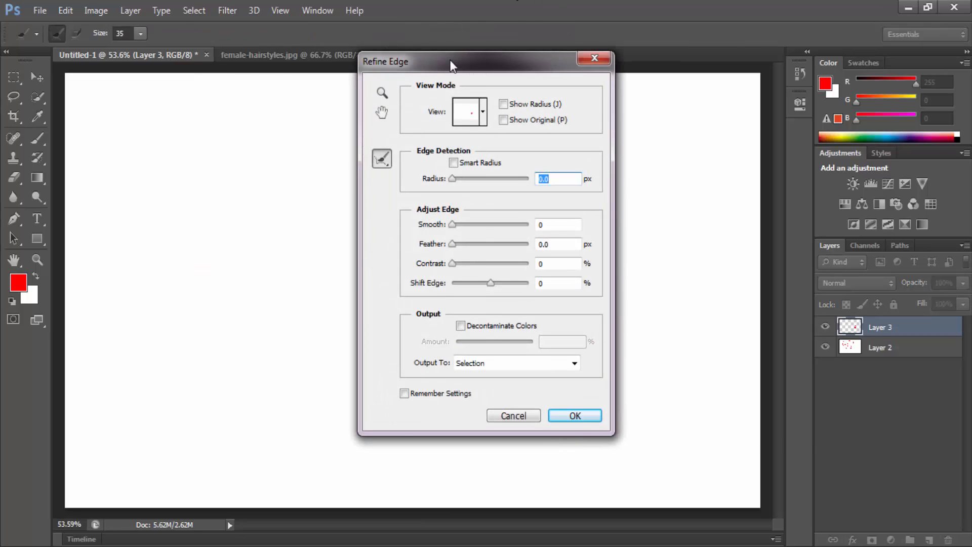
drag(449, 61, 778, 62)
click(811, 180)
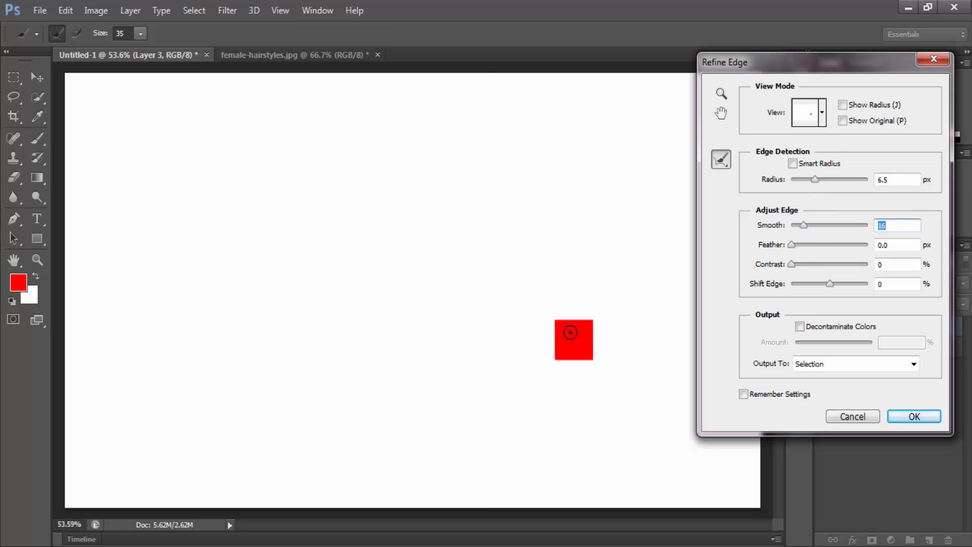
click(806, 244)
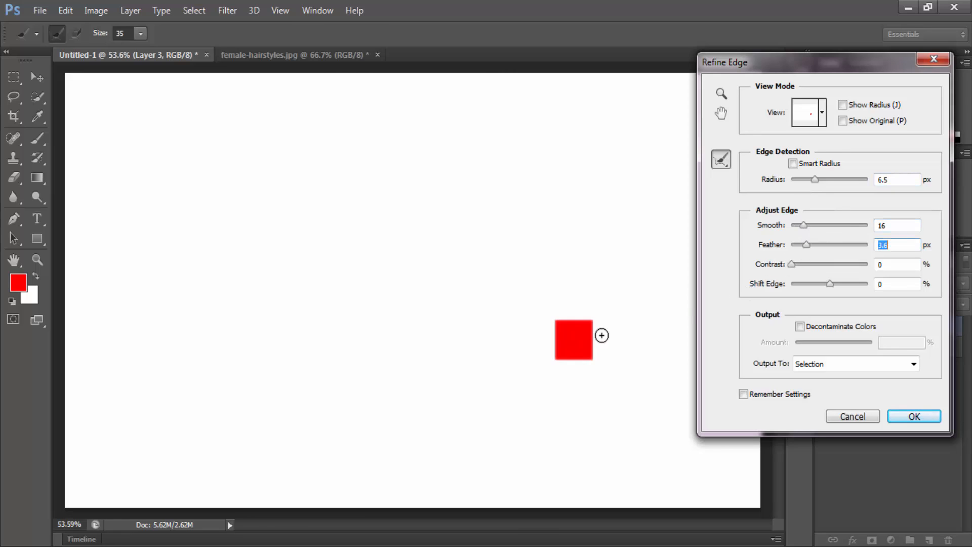
click(849, 224)
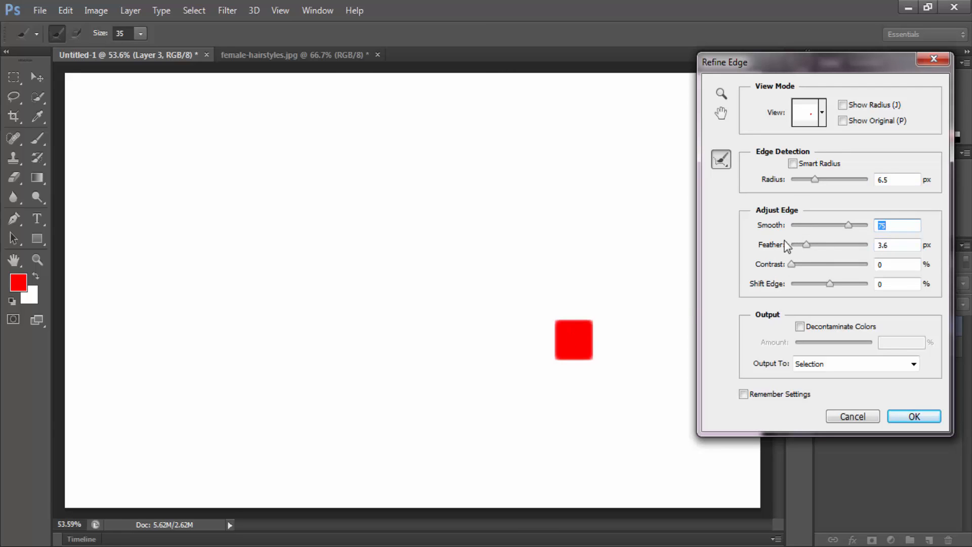
drag(811, 247, 842, 290)
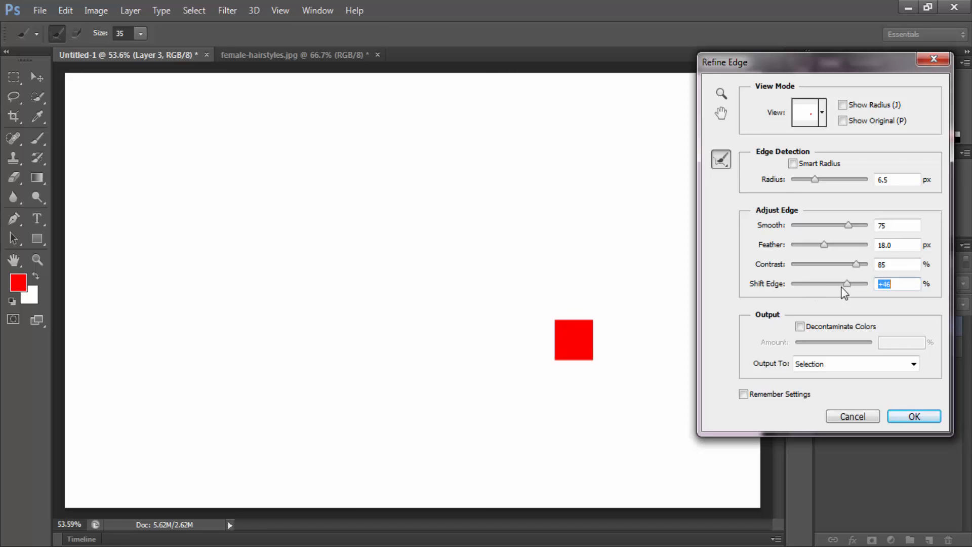
Step: Try Decontaminate Colors with a higher amount, turn the option off, and cancel Refine Edge
click(833, 326)
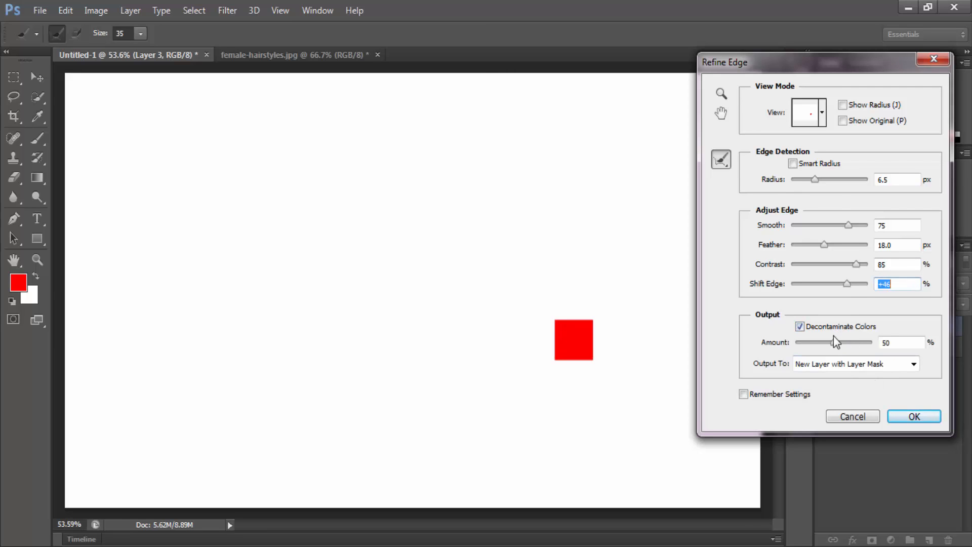
drag(835, 342, 866, 342)
click(832, 328)
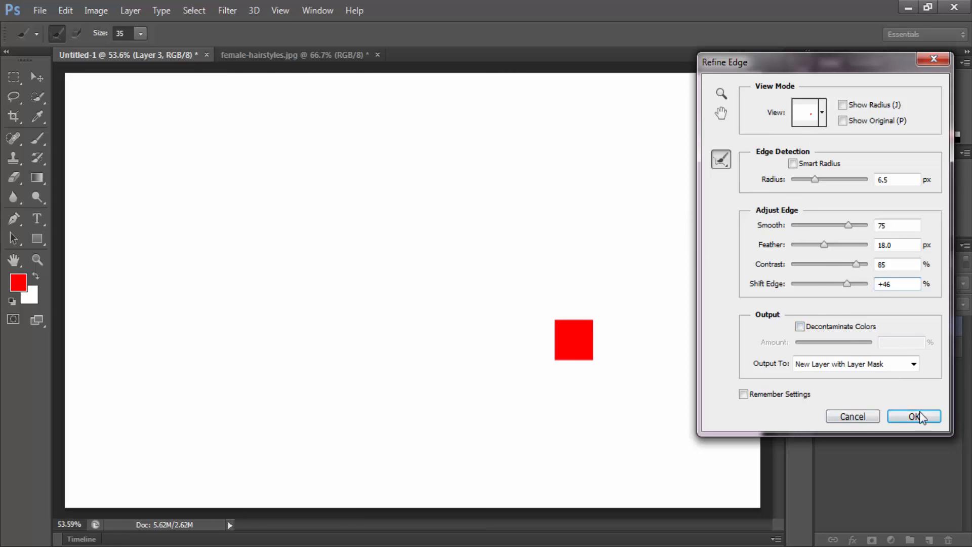
click(847, 417)
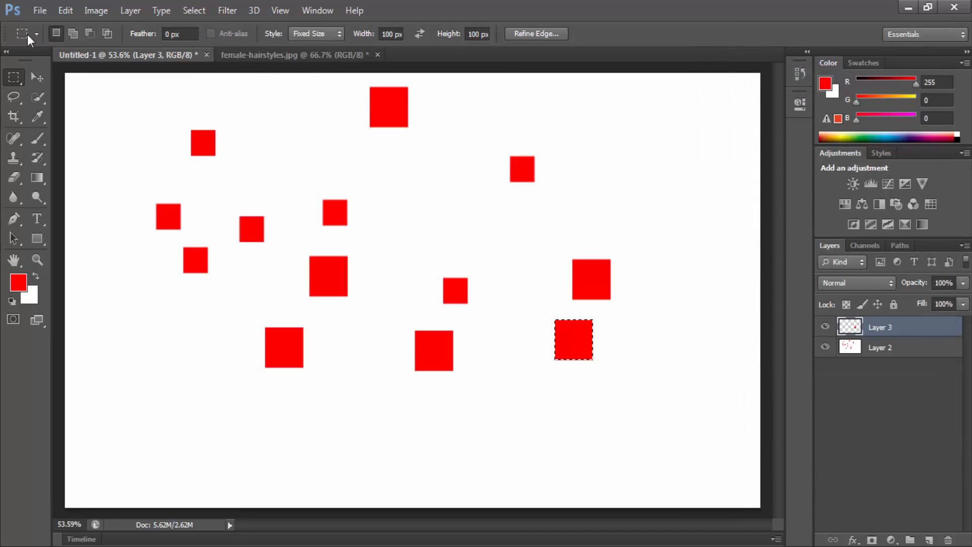
Step: Delete Layer 2 and add a new empty layer above Layer 3
click(89, 34)
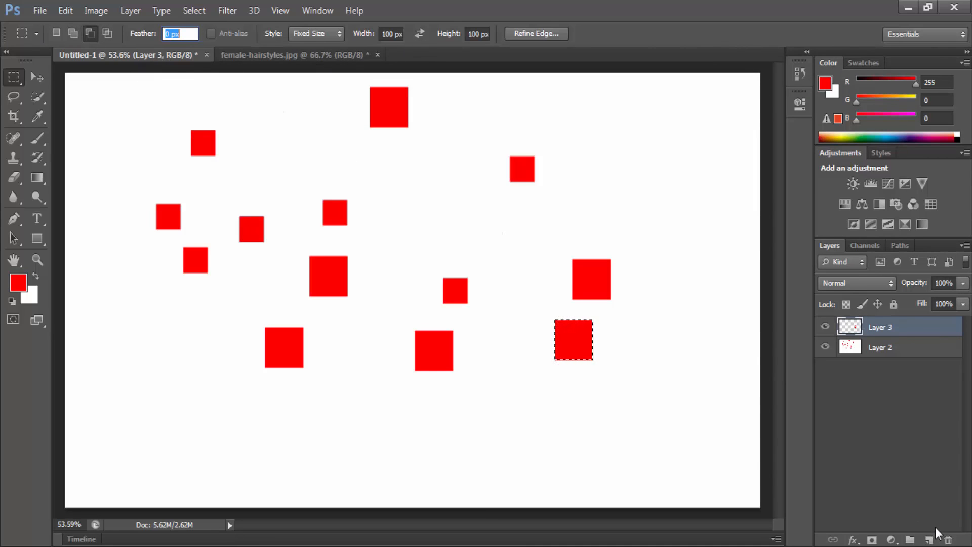
key(BackSpace)
click(885, 351)
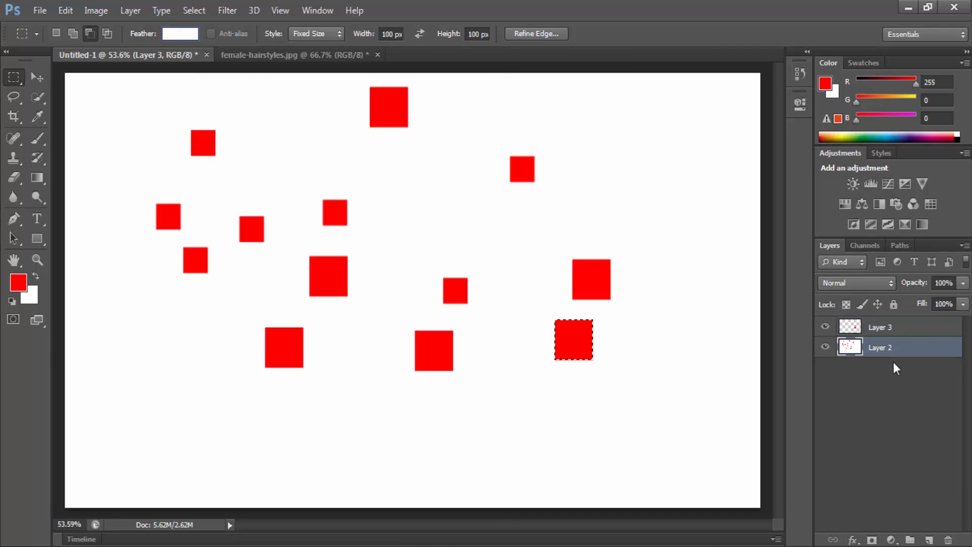
drag(873, 349, 949, 540)
drag(884, 337, 950, 539)
click(930, 540)
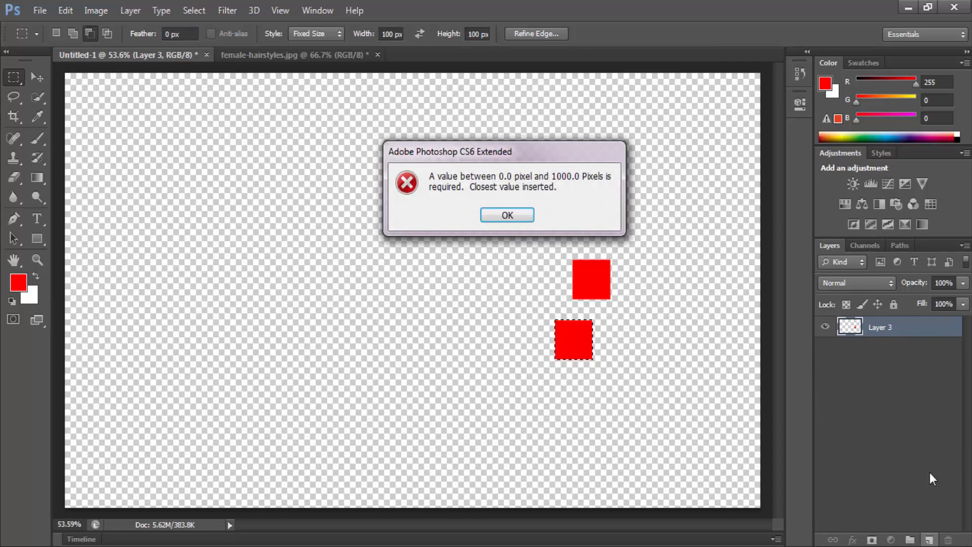
key(Return)
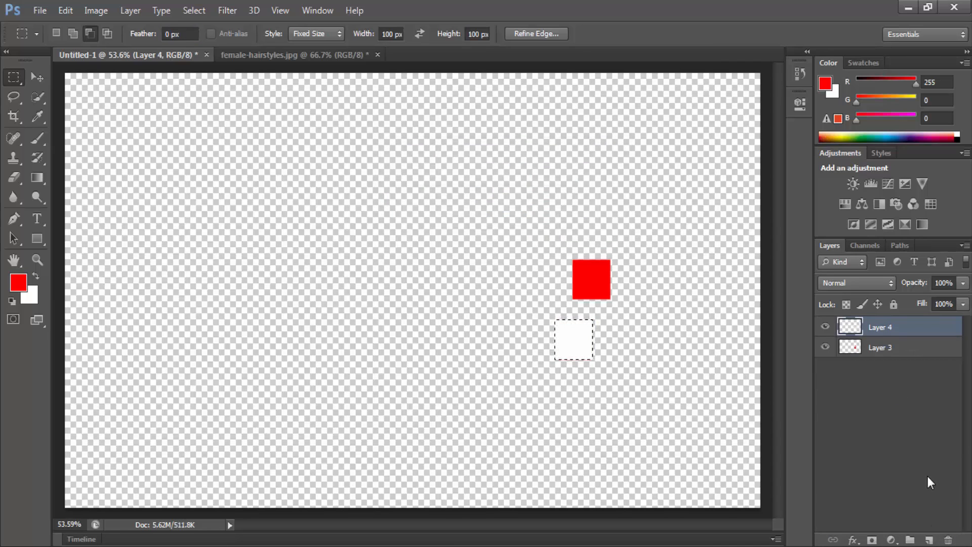
Step: Delete Layer 3 and fill the whole new layer with the white background colour, with nothing selected
key(alt+BackSpace)
key(ctrl+d)
key(alt+BackSpace)
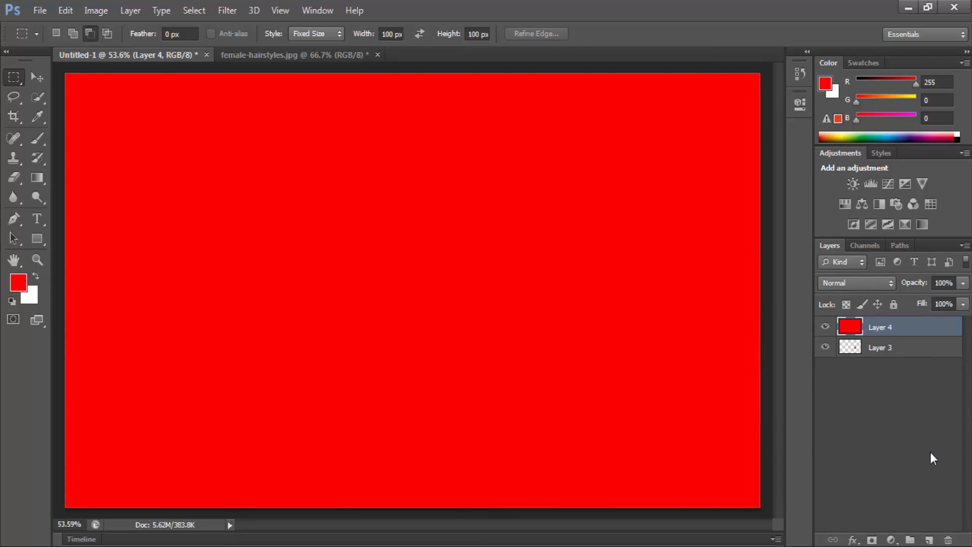
drag(875, 347, 948, 539)
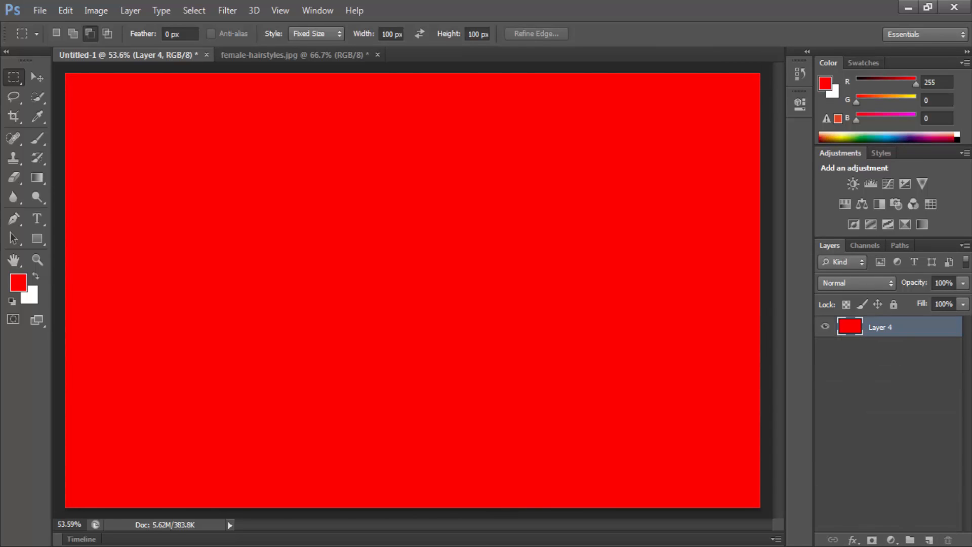
key(ctrl+BackSpace)
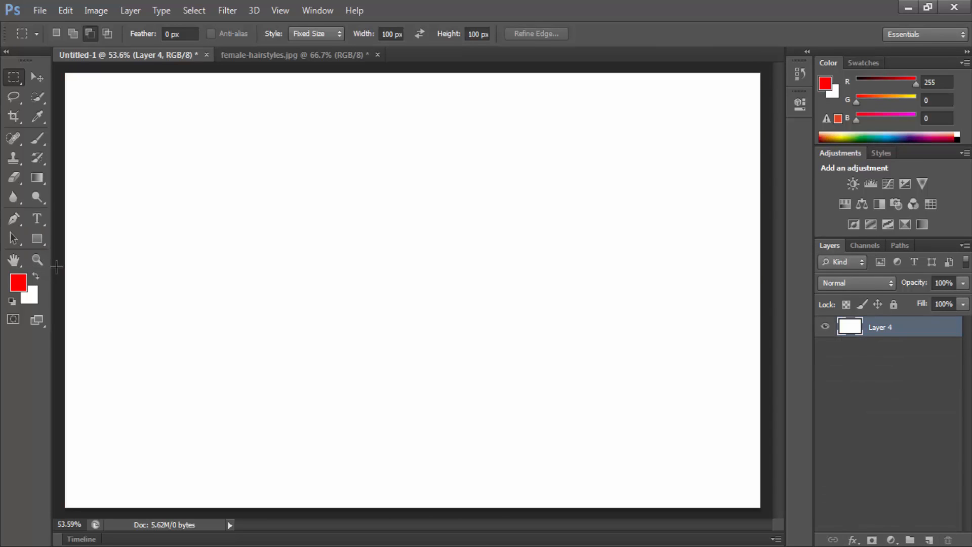
key(ctrl+minus)
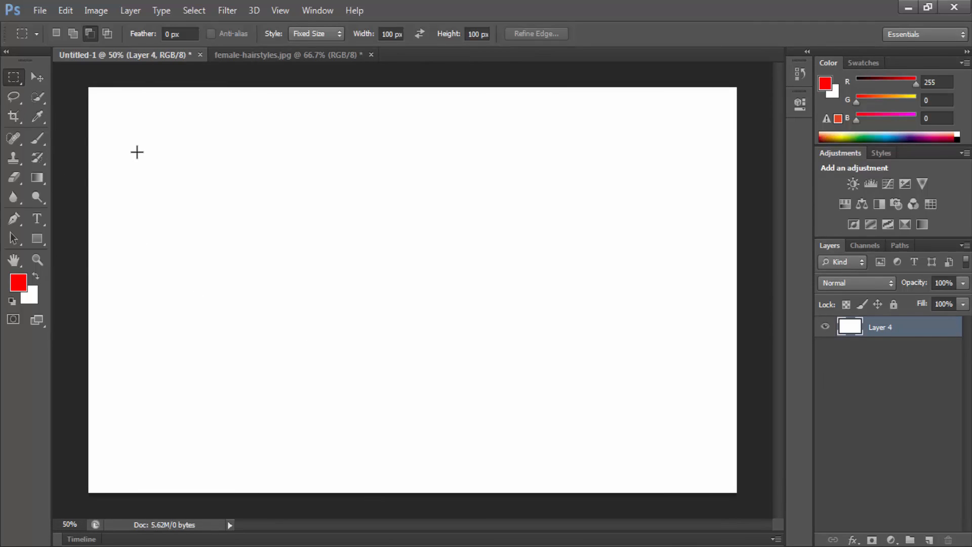
right_click(17, 75)
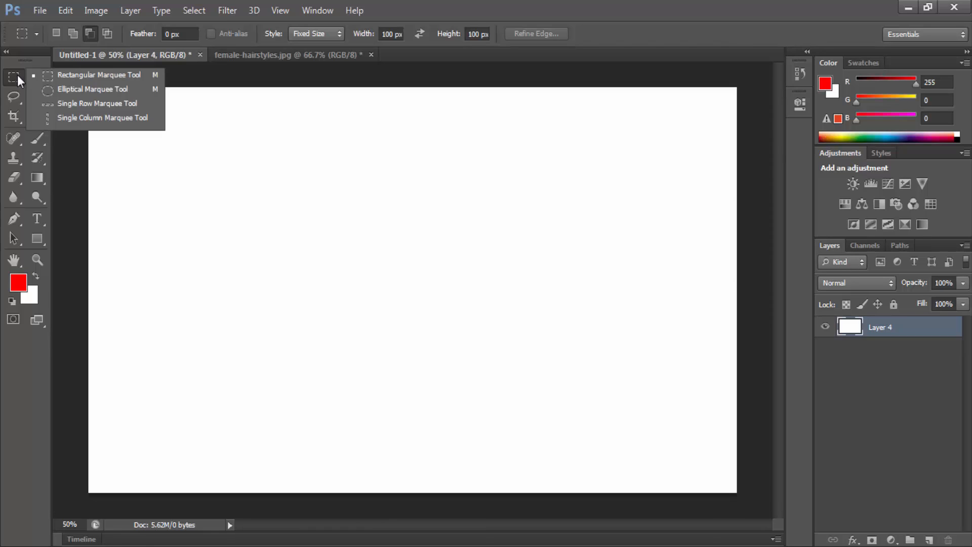
click(17, 75)
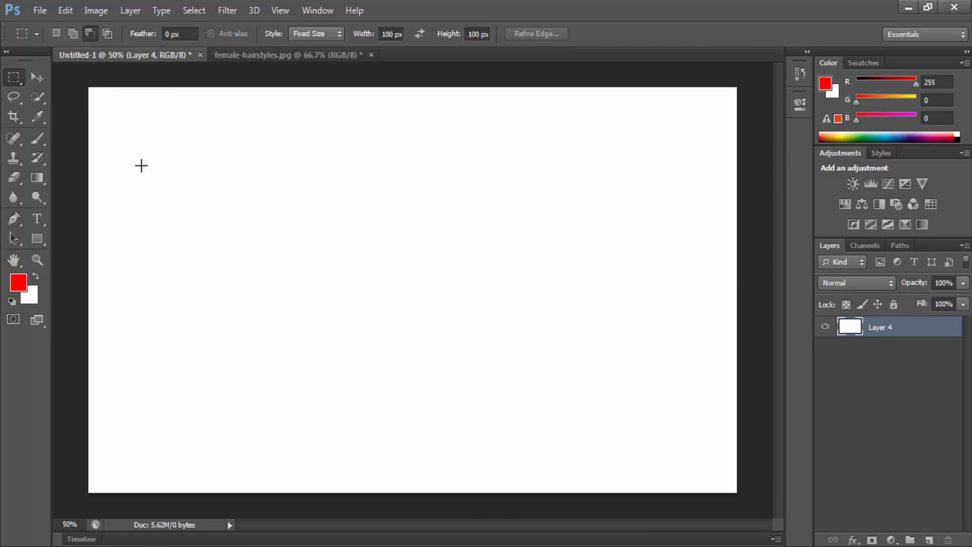
drag(329, 273, 385, 311)
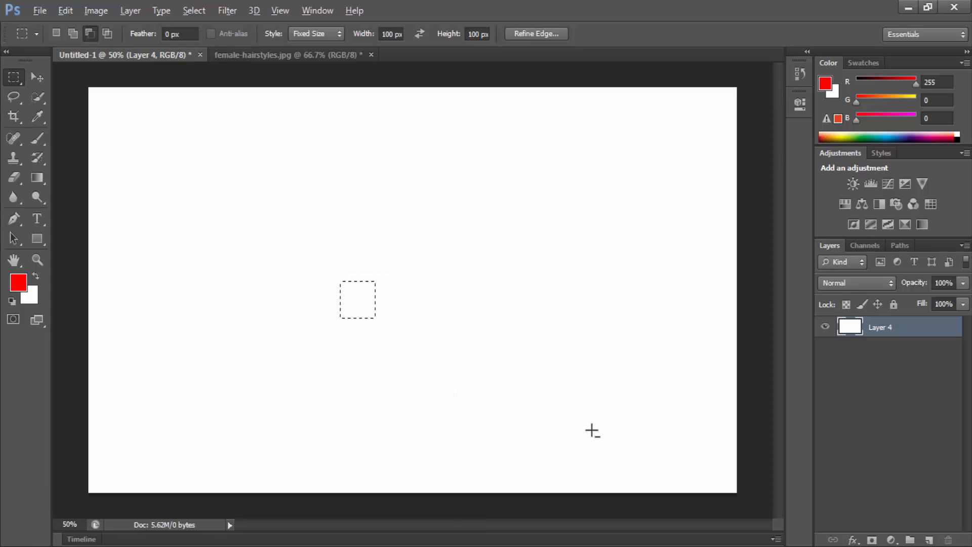
key(alt+BackSpace)
key(ctrl+z)
Step: In New Selection mode, place a 100 px square selection in the upper left area and fill it with red on a new layer named 1
click(57, 39)
click(256, 191)
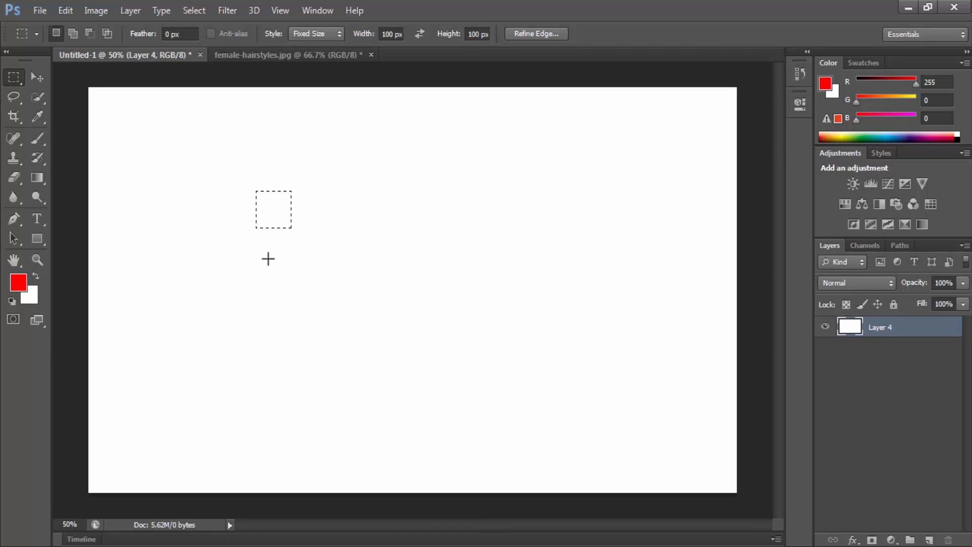
click(929, 541)
key(alt+BackSpace)
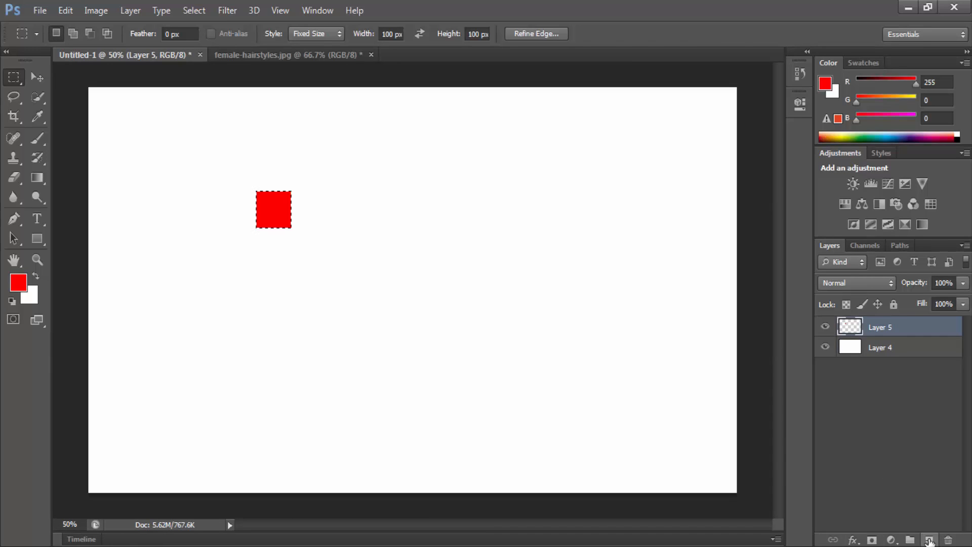
double_click(886, 326)
text(1)
key(Return)
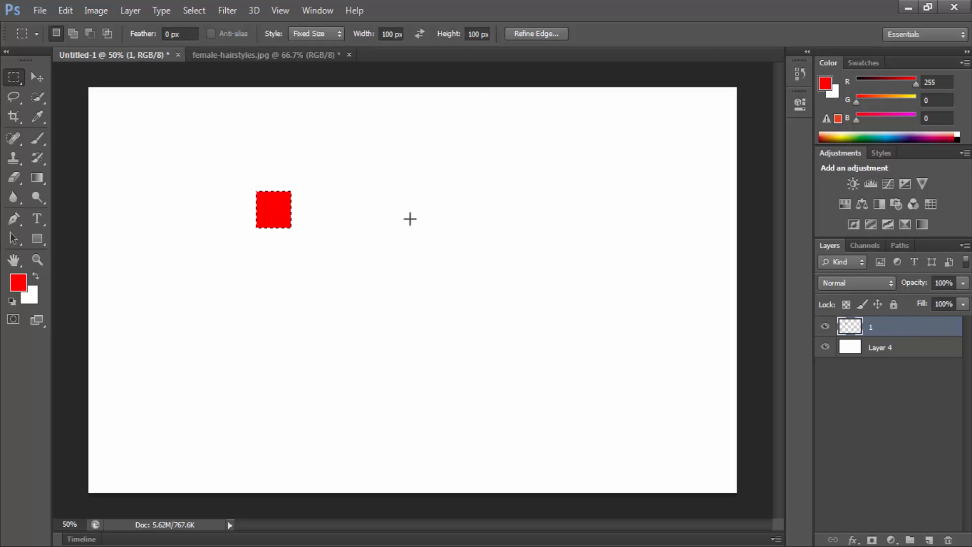
Step: Place a 100 px selection right of the red square and fill it with light red (RGB 255, 98, 98) on a new layer named 2
click(410, 218)
click(18, 283)
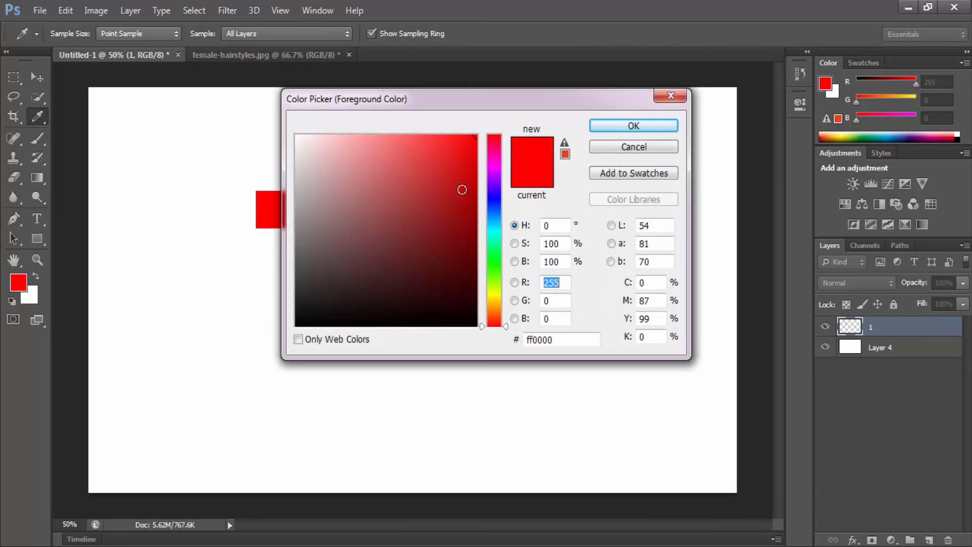
click(407, 135)
click(664, 124)
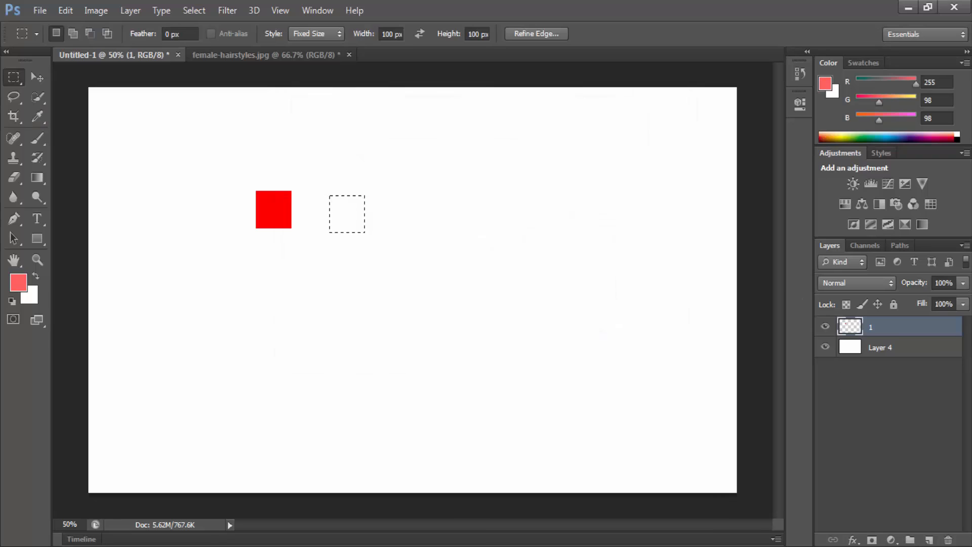
click(931, 540)
key(alt+BackSpace)
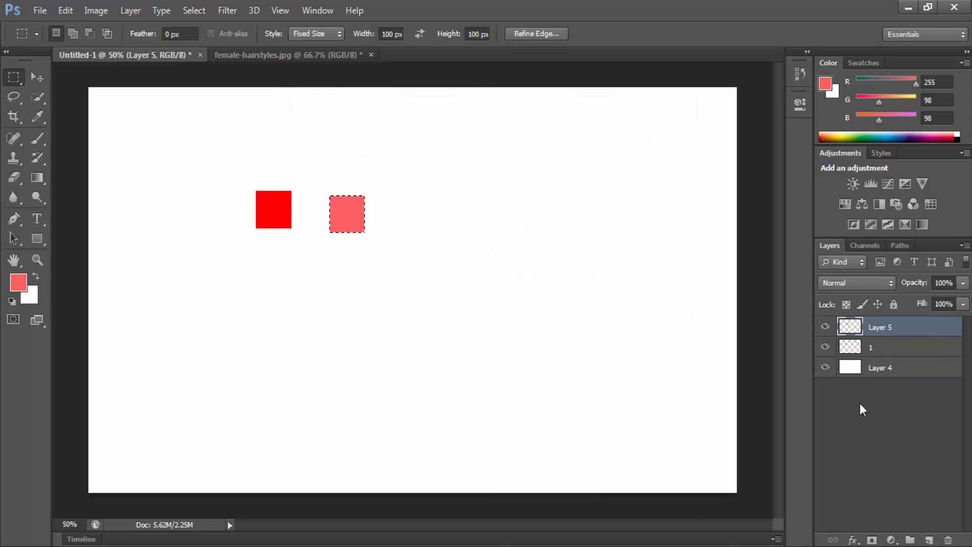
double_click(886, 327)
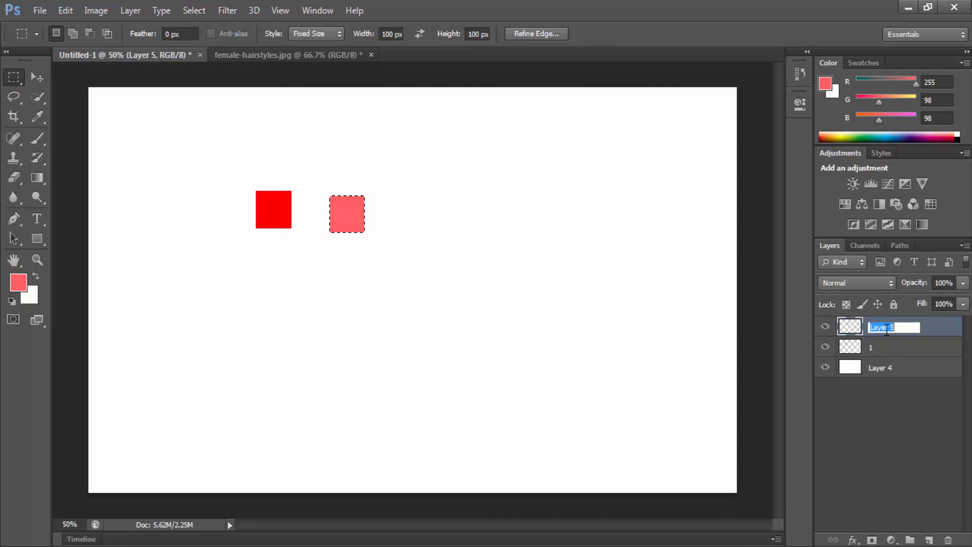
text(2)
key(Return)
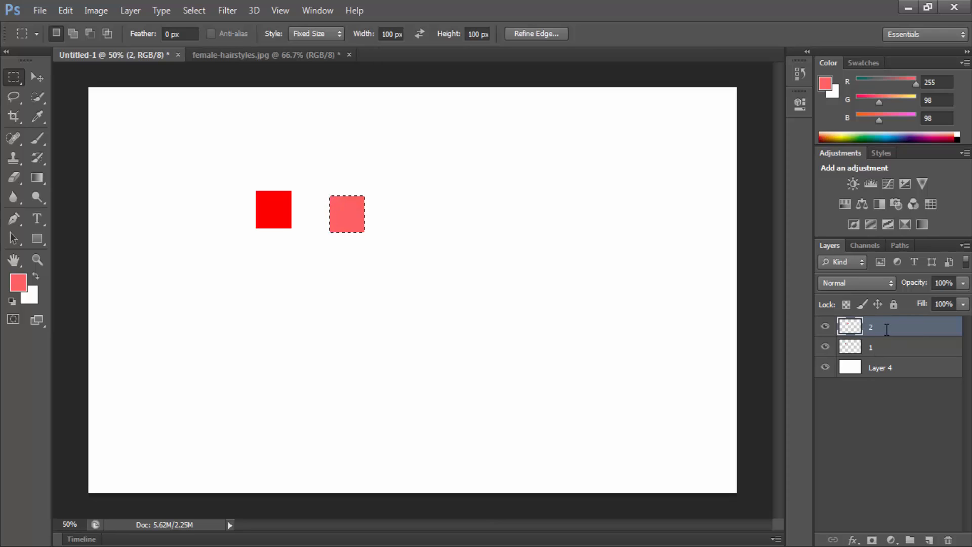
Step: Place a 100 px selection right of the light red square and fill it with dark red (690909) on a new layer named 3
click(922, 538)
click(396, 199)
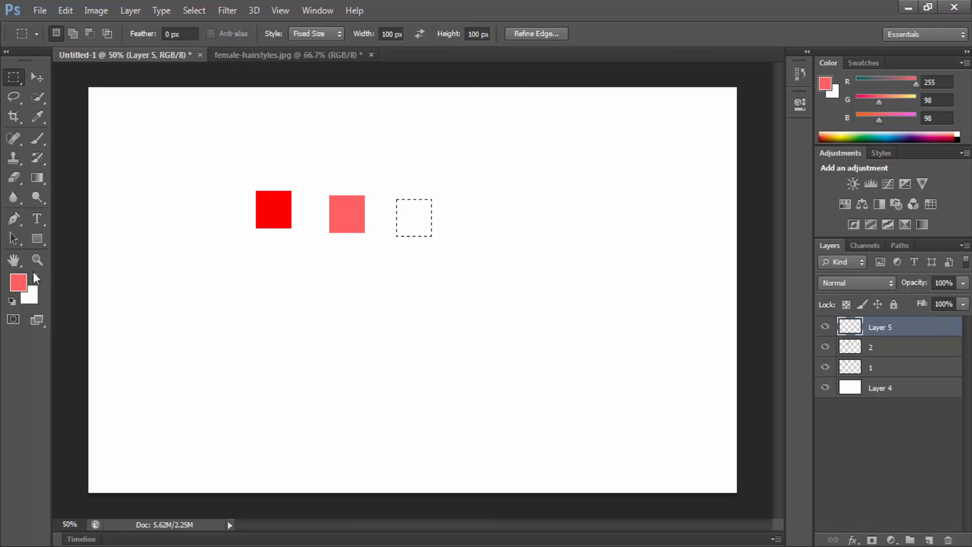
click(19, 283)
click(462, 247)
click(626, 130)
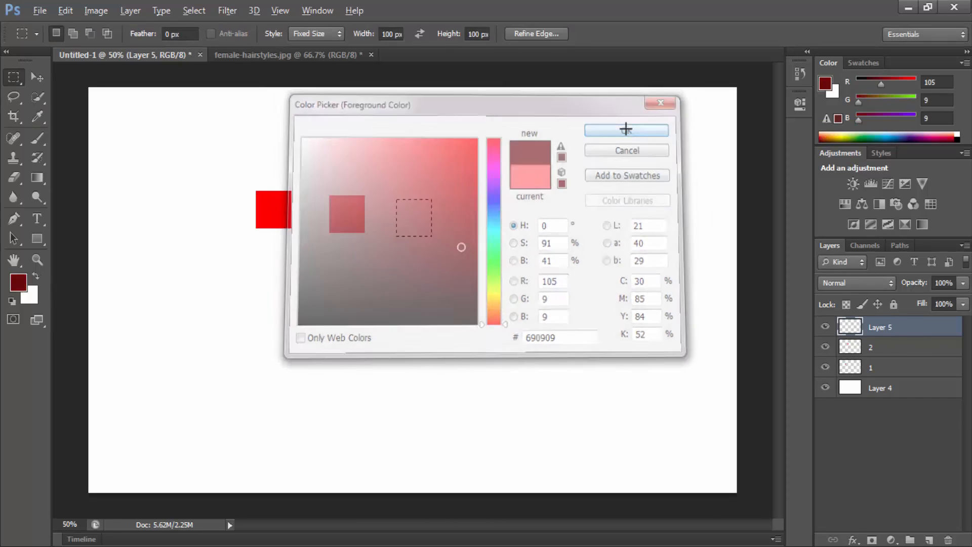
key(alt+BackSpace)
double_click(883, 328)
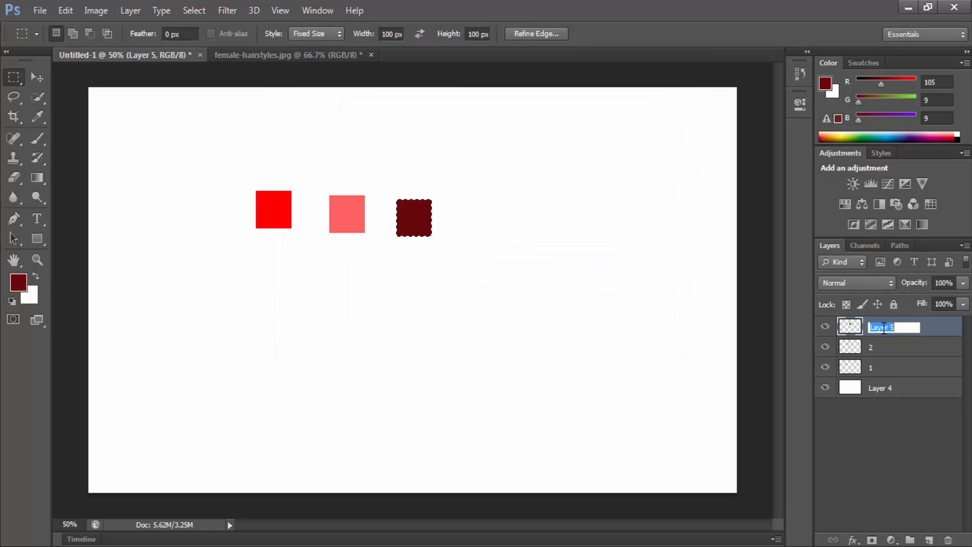
text(3)
key(Return)
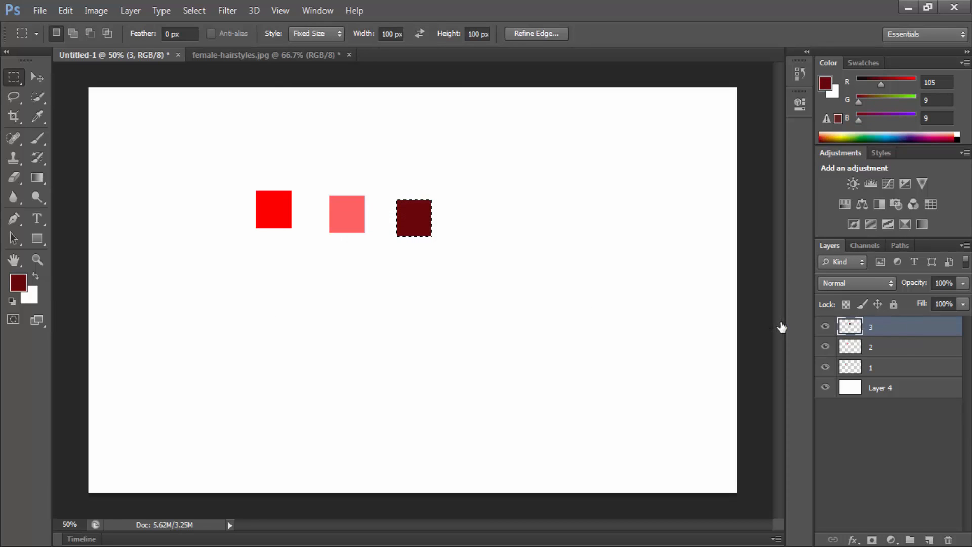
Step: Place a 100 px selection right of the dark red square and set the foreground colour to purple (5d00dc)
click(472, 210)
click(19, 282)
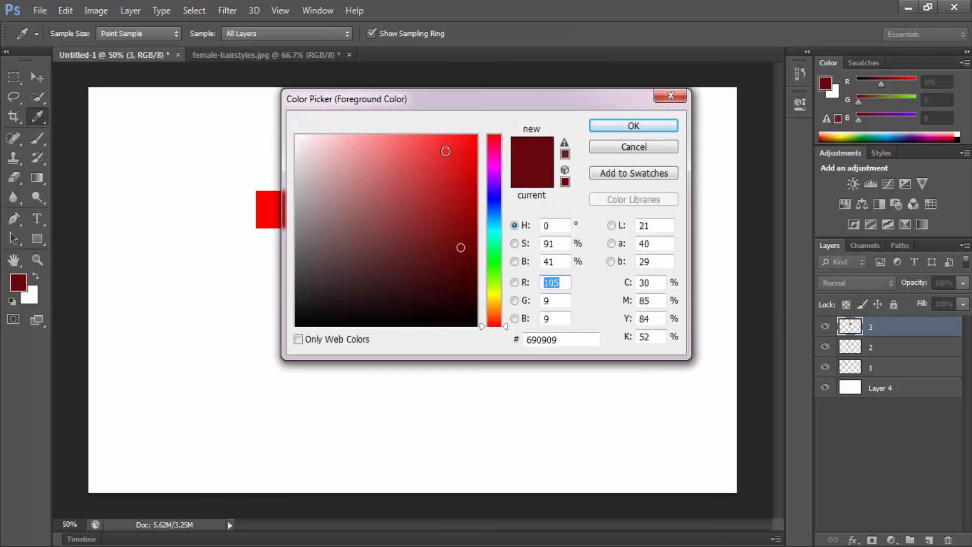
click(476, 161)
click(494, 184)
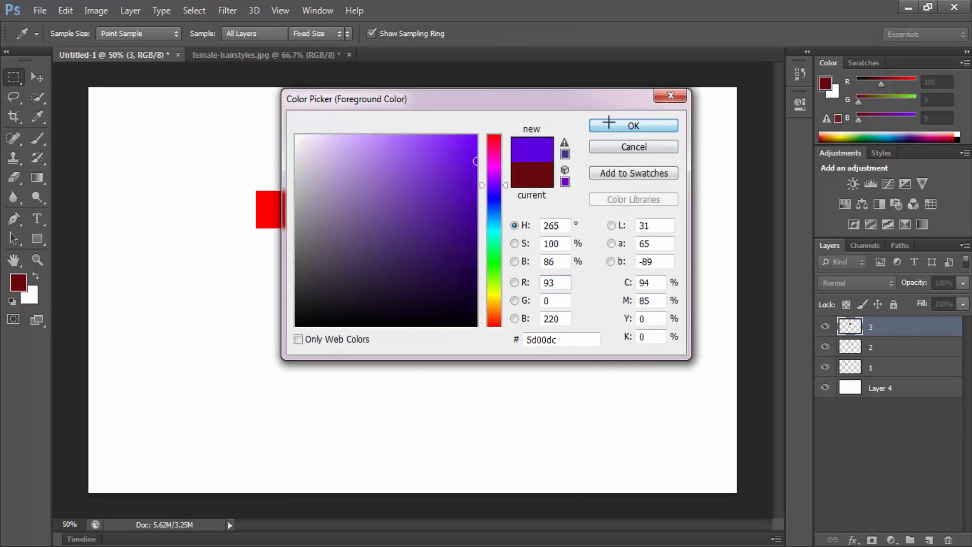
click(608, 122)
Step: Fill the selection right of the dark red square with the purple foreground colour on a new layer named 4, and deselect it
key(alt+BackSpace)
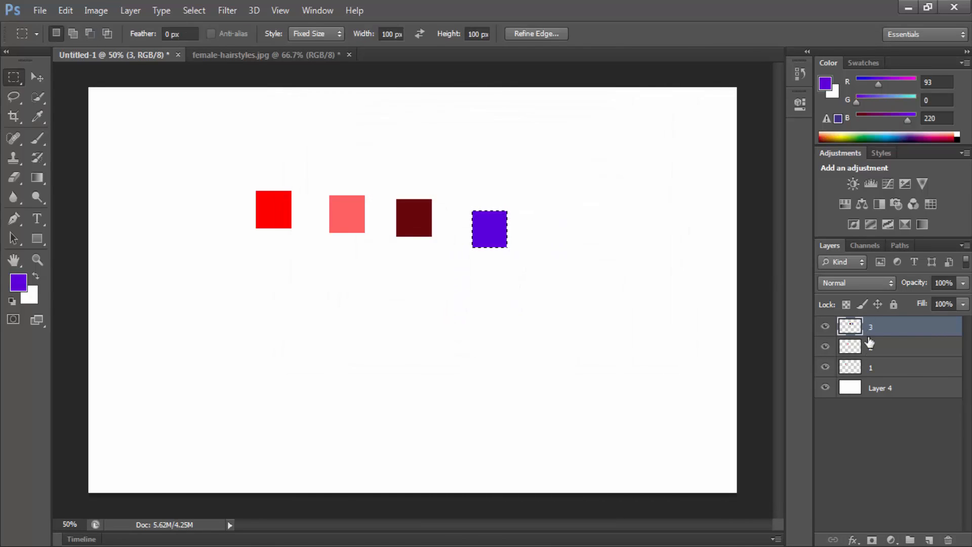
key(ctrl+z)
click(928, 540)
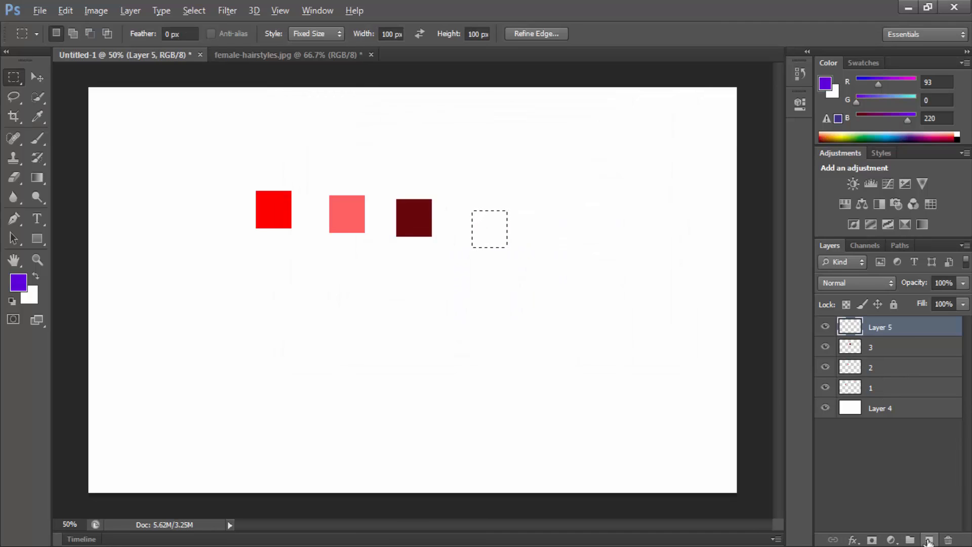
key(alt+BackSpace)
key(ctrl+d)
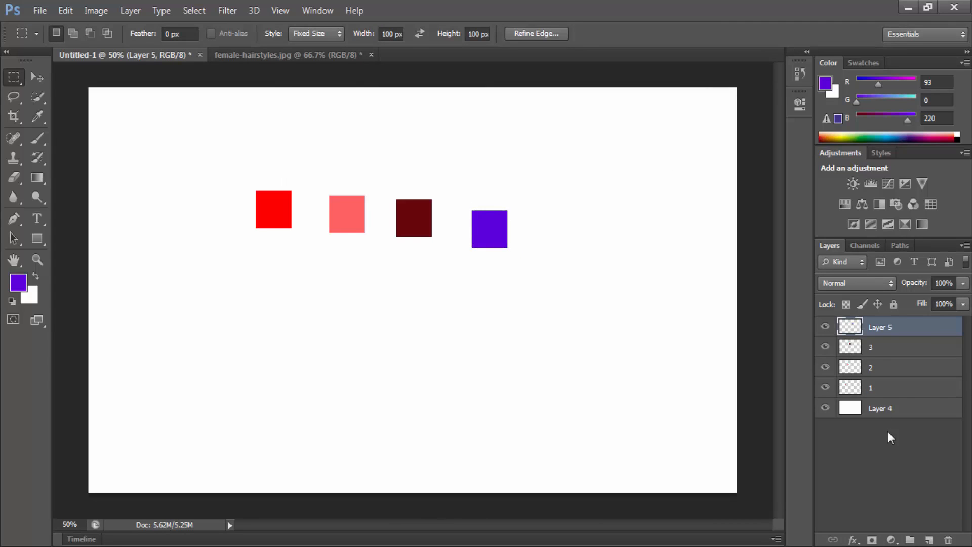
double_click(880, 327)
text(4)
key(Return)
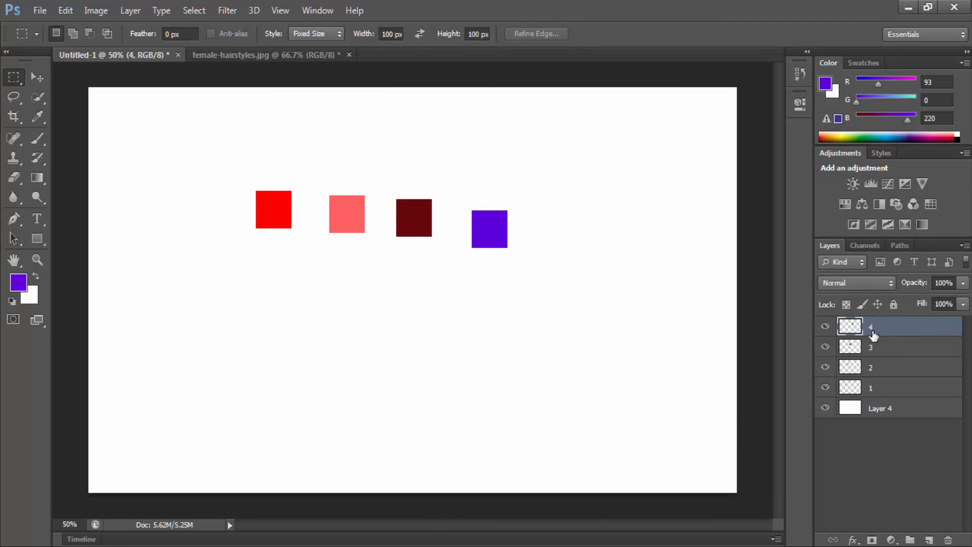
Step: Add a new layer above layer 4 and name it 5
click(928, 540)
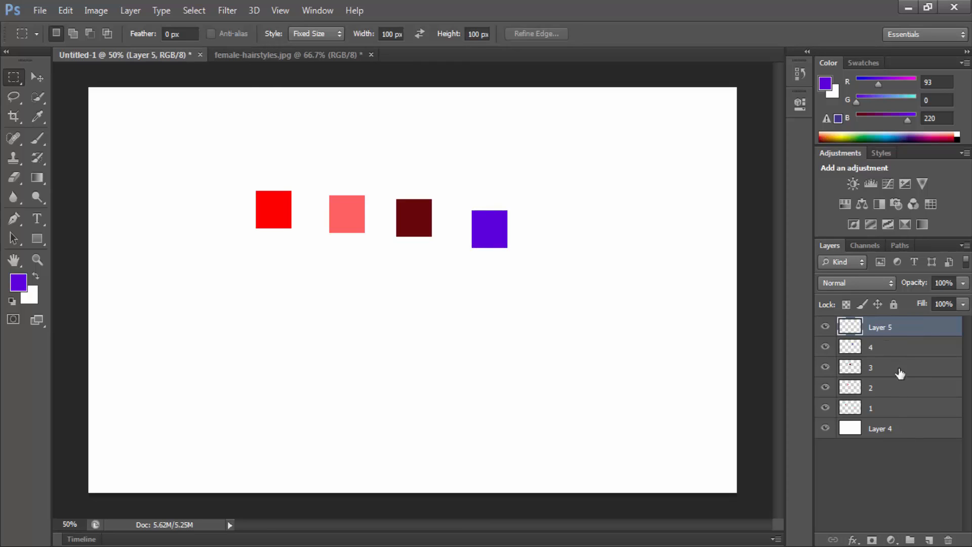
double_click(881, 327)
text(5)
key(Return)
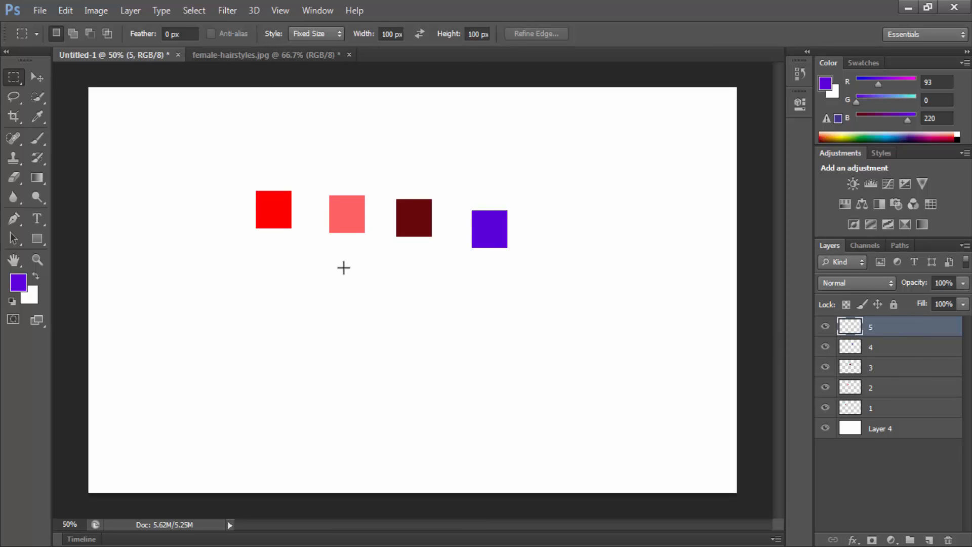
Step: Place a 100 px selection right of the purple square, fill it with crimson (d70b58) on layer 5, and deselect it
click(546, 212)
click(18, 282)
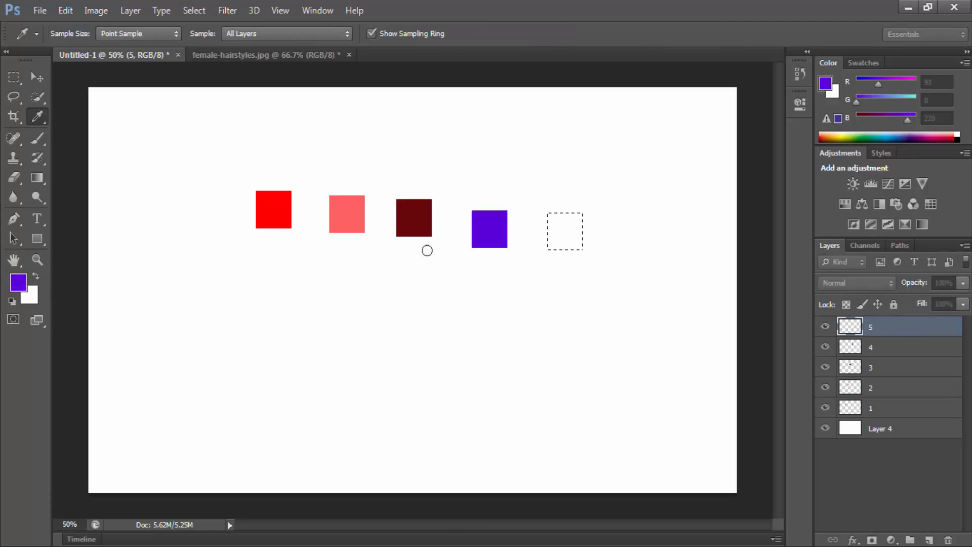
click(454, 135)
click(496, 147)
click(468, 165)
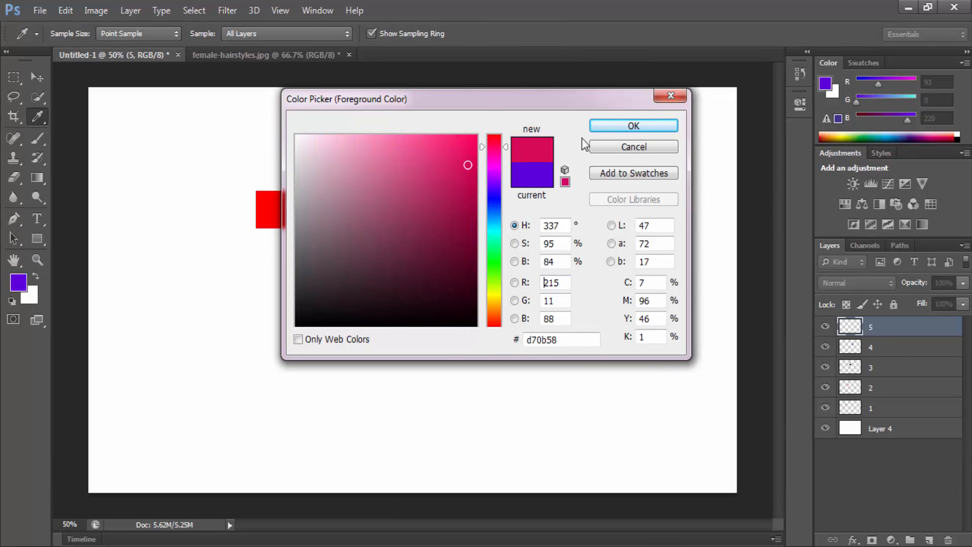
click(608, 126)
key(alt+BackSpace)
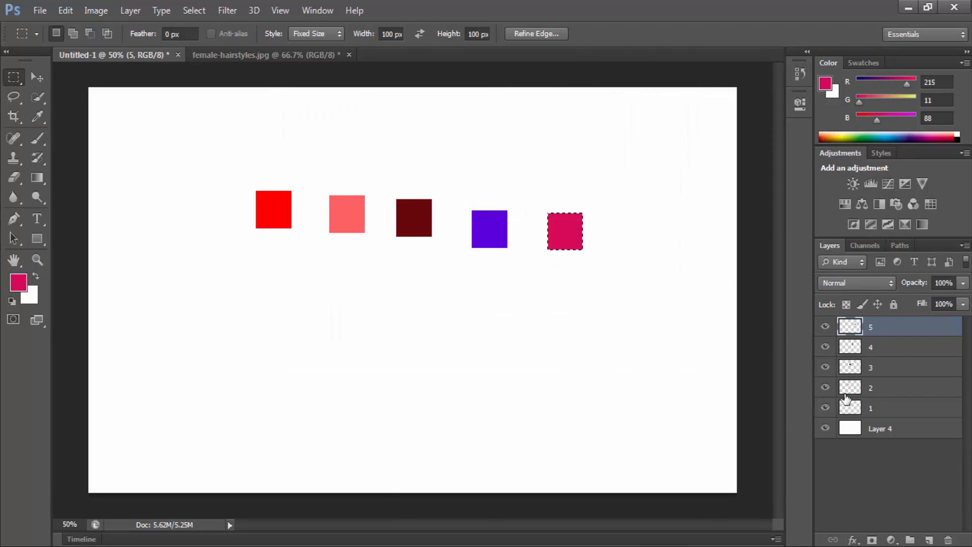
key(ctrl+d)
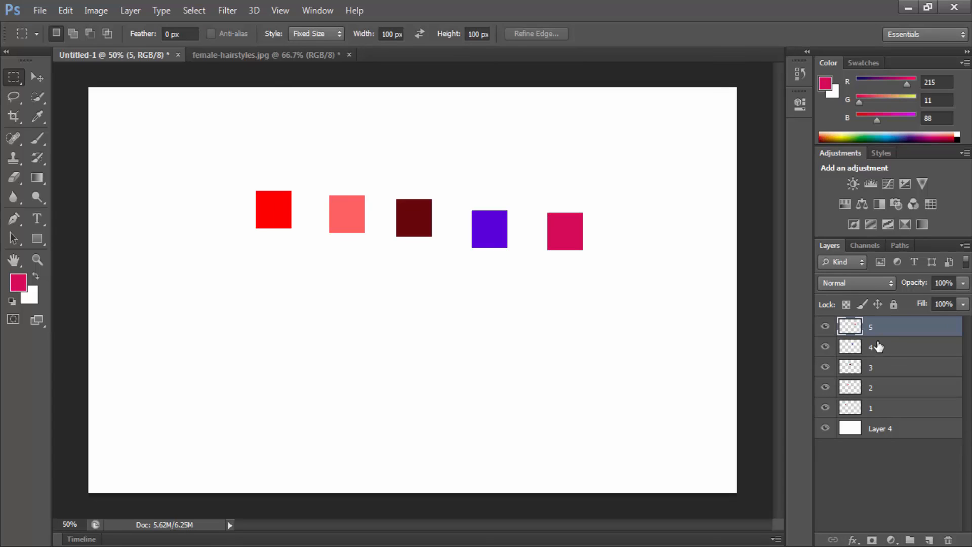
Step: Hide and show layers 1, 2 and 3 in turn to identify the square on each
click(873, 407)
click(891, 333)
click(835, 408)
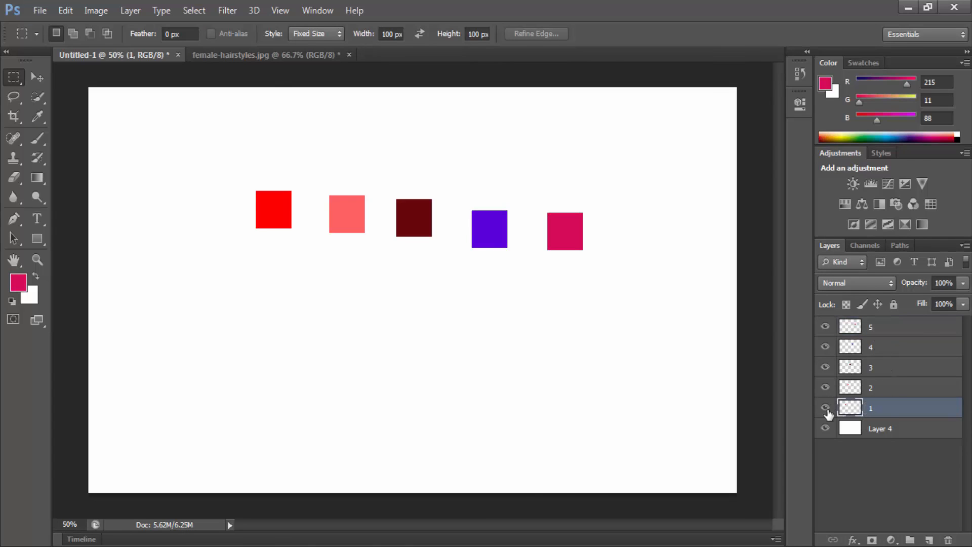
click(825, 408)
click(825, 407)
click(825, 387)
click(826, 387)
click(825, 367)
click(825, 367)
Step: Hide and show layers 4 and 5 repeatedly to identify their squares, leaving both layers visible
click(825, 327)
click(825, 346)
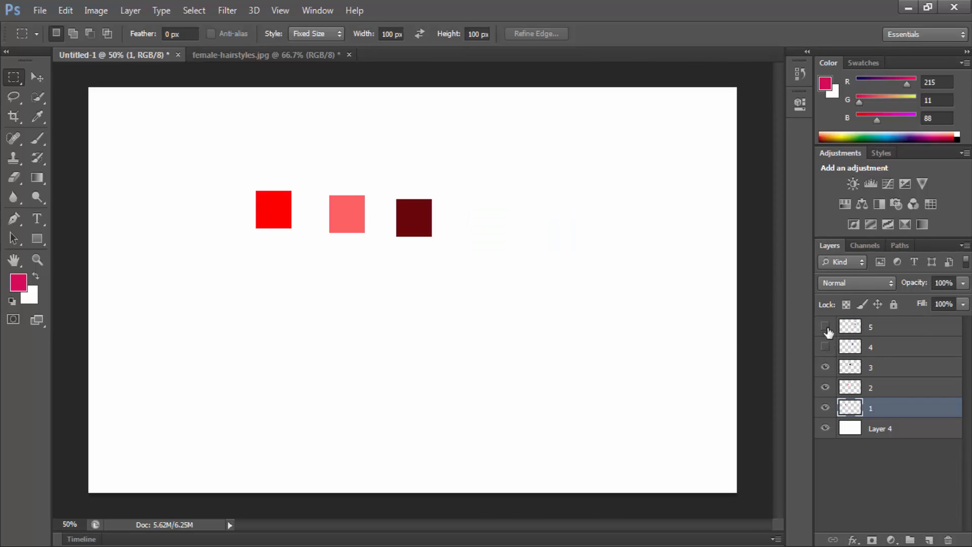
click(825, 327)
click(825, 347)
click(825, 326)
click(825, 327)
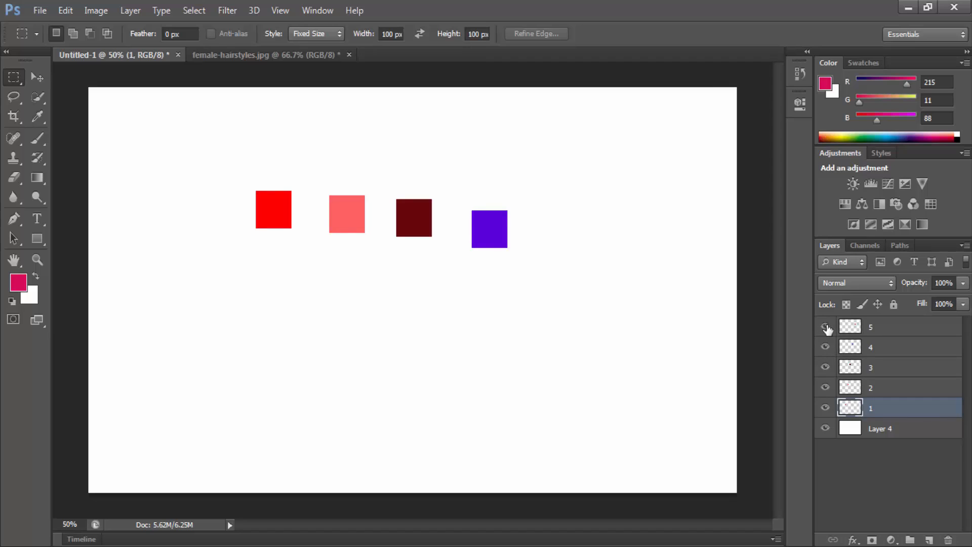
click(826, 326)
click(825, 326)
click(825, 326)
click(825, 347)
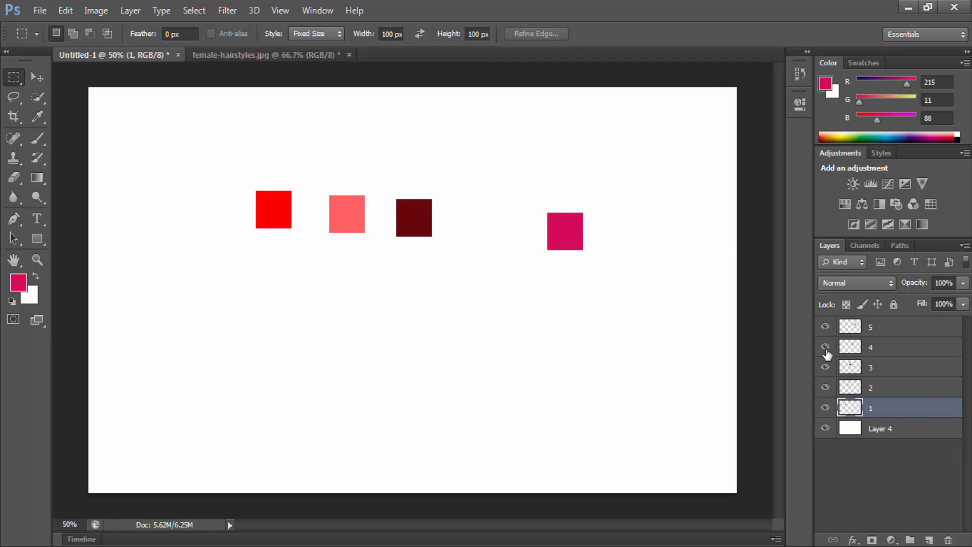
click(825, 348)
click(825, 346)
click(825, 347)
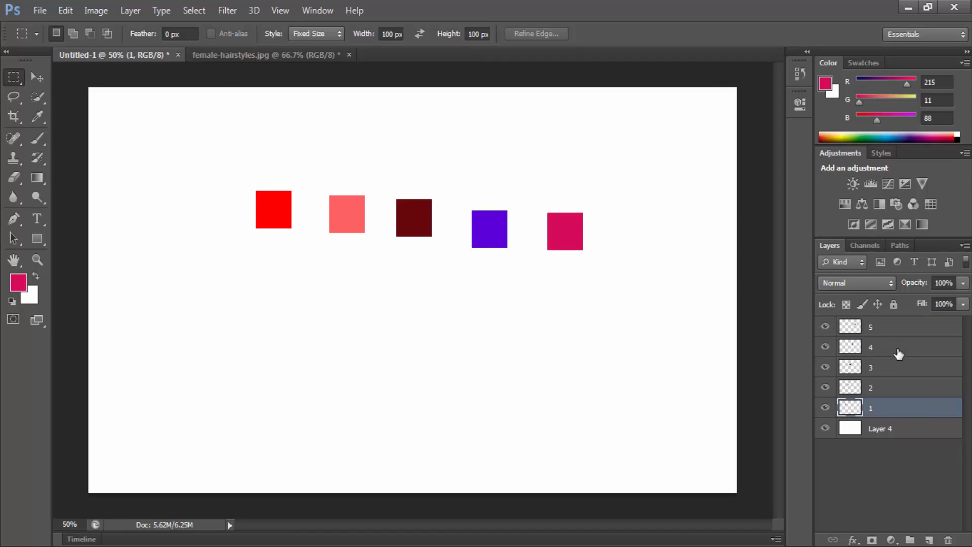
Step: Move the crimson square on layer 5 up and to the right, level with the light red square
click(886, 355)
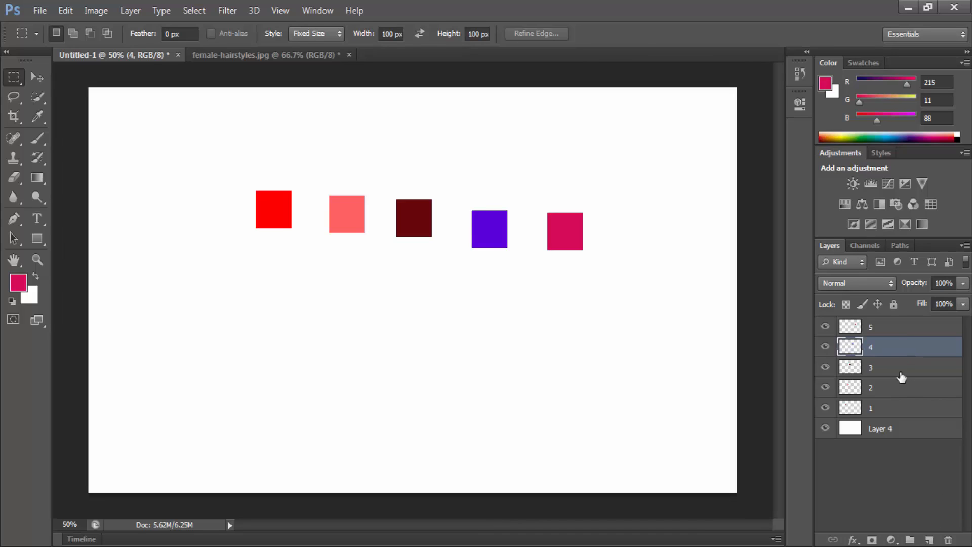
click(36, 77)
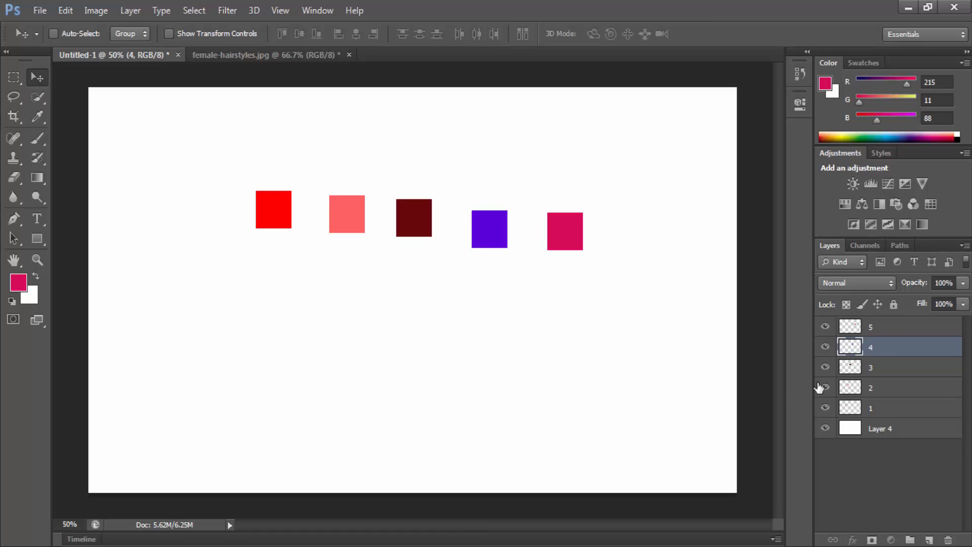
click(876, 329)
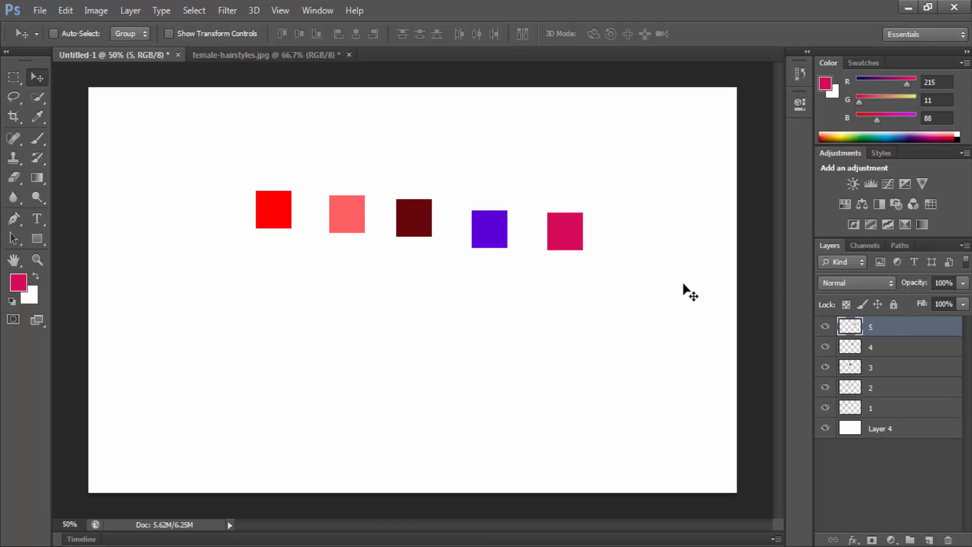
drag(582, 245, 593, 228)
Step: Check layer 3 by hiding and showing it, and move its dark red square about 0.033 in right and up
click(890, 354)
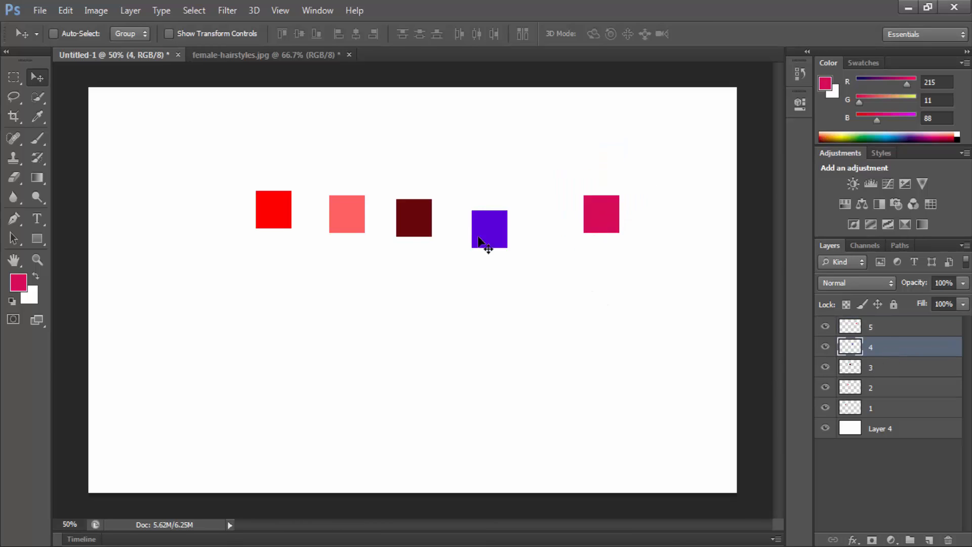
click(824, 367)
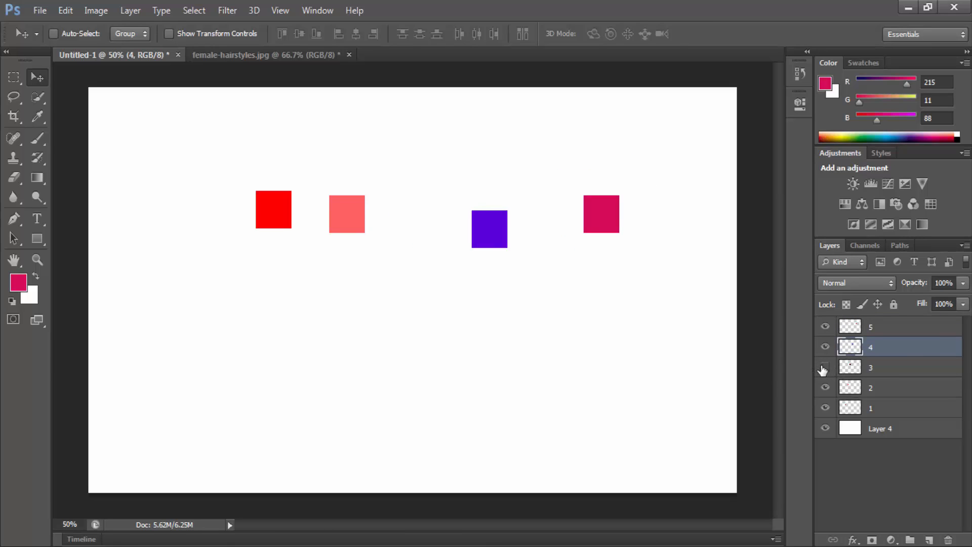
click(825, 368)
click(861, 370)
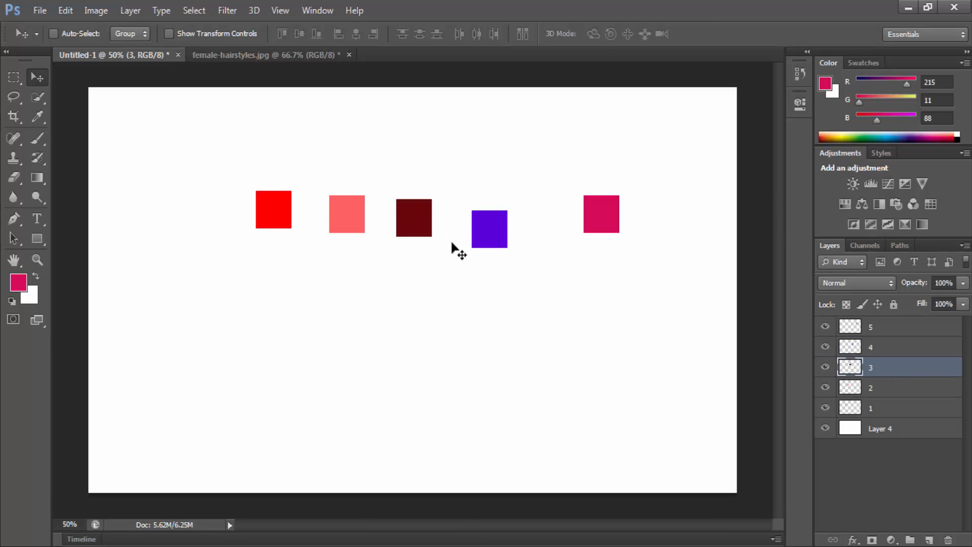
mouse_move(433, 211)
mouse_down()
mouse_move(567, 167)
mouse_move(434, 158)
mouse_move(599, 410)
mouse_move(427, 213)
mouse_move(439, 198)
mouse_up()
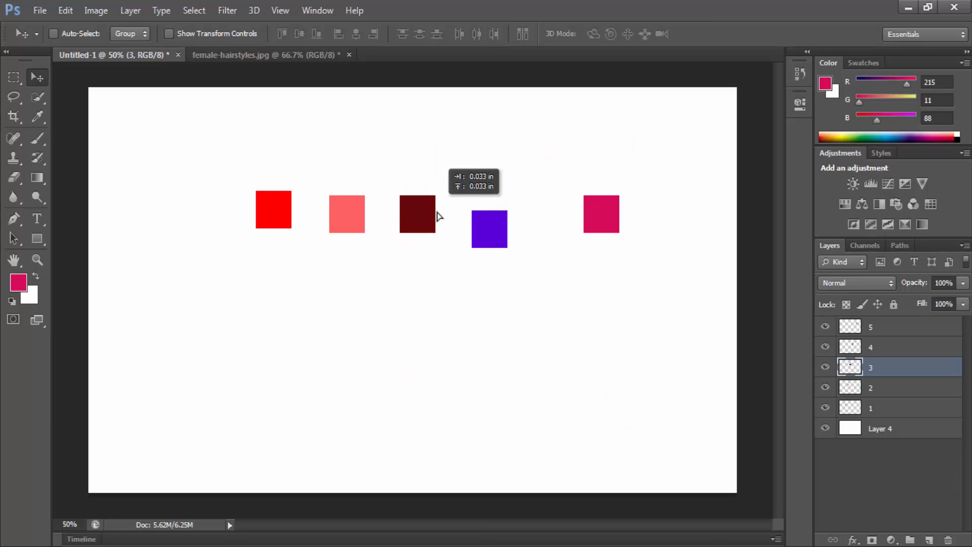
Step: Move the red square on layer 1 down and to the left, level with the purple square
click(869, 391)
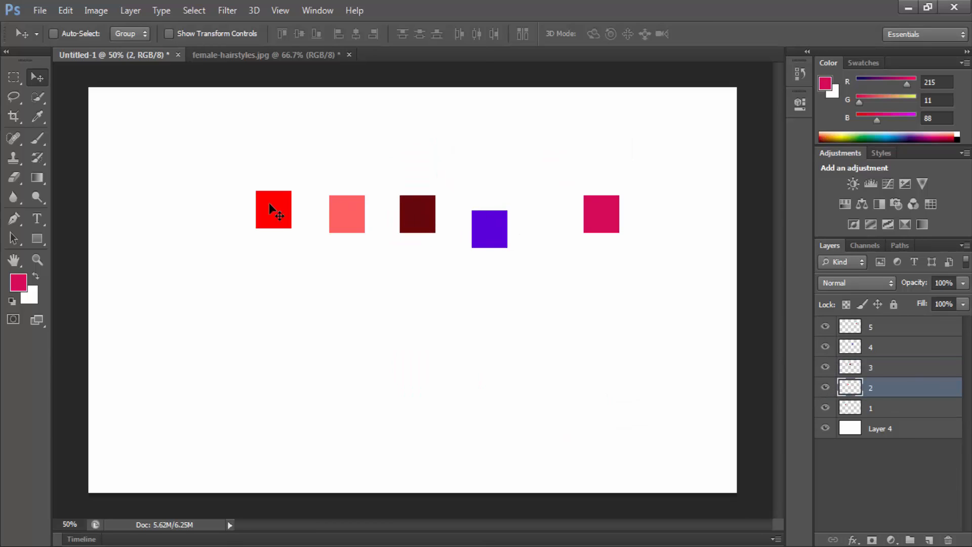
click(833, 411)
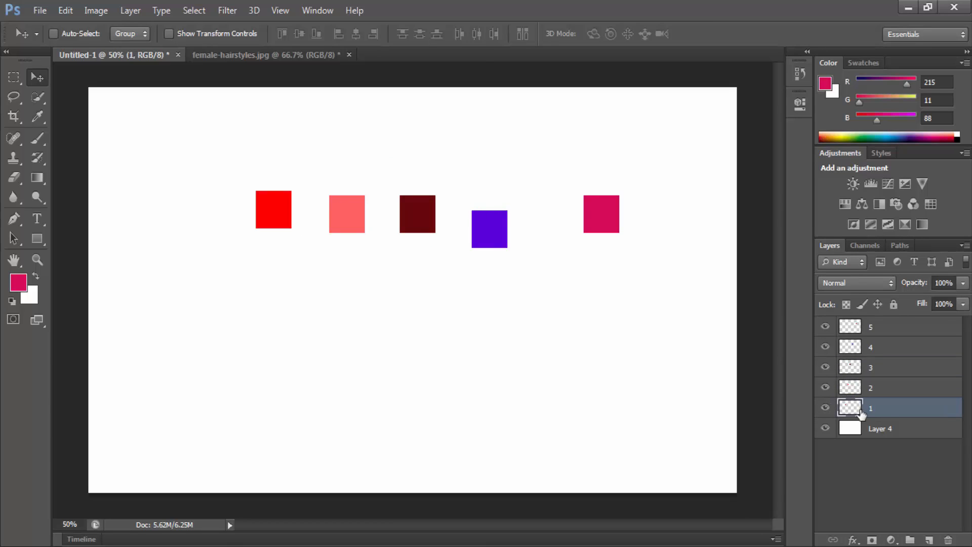
drag(286, 243, 260, 263)
Step: Try locking and unlocking layer 5, and make layer 4 the active layer
click(904, 385)
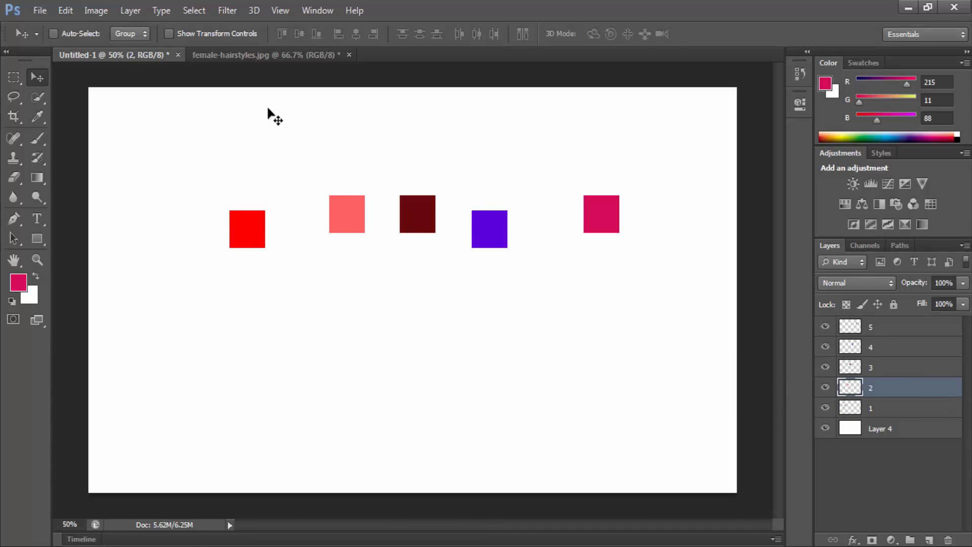
click(901, 327)
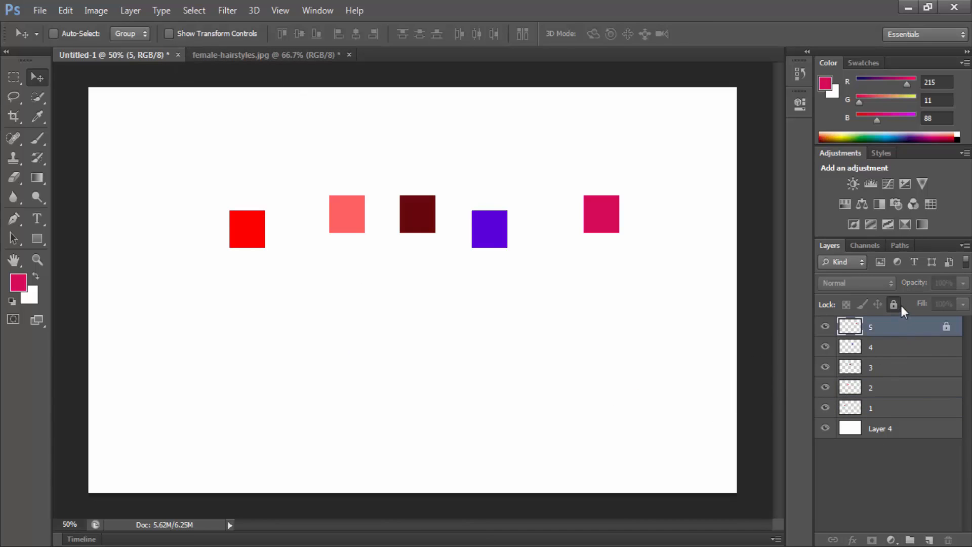
click(882, 344)
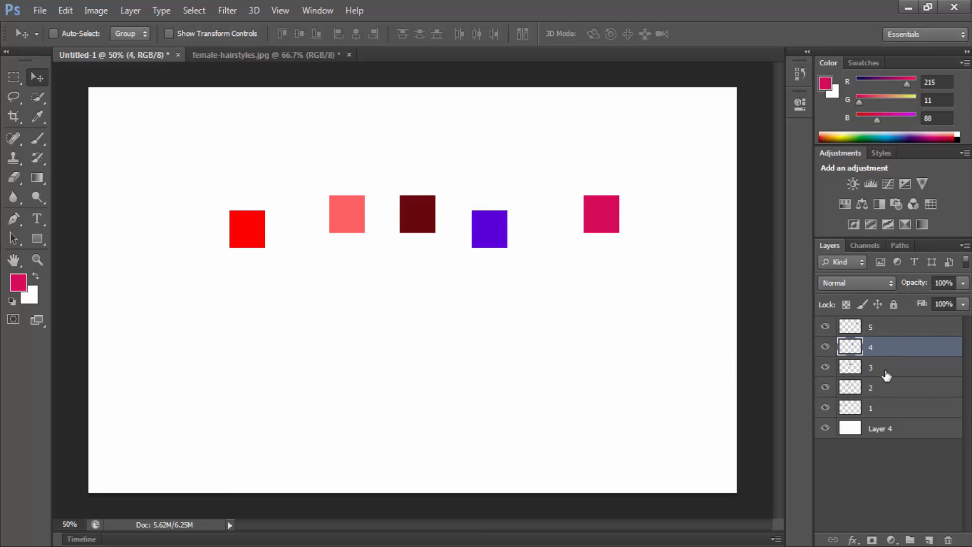
click(886, 375)
click(883, 346)
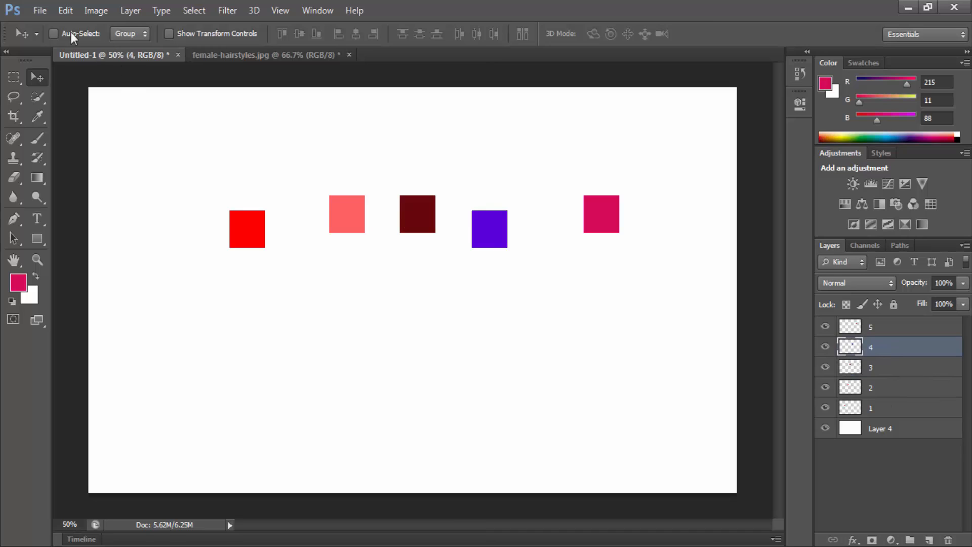
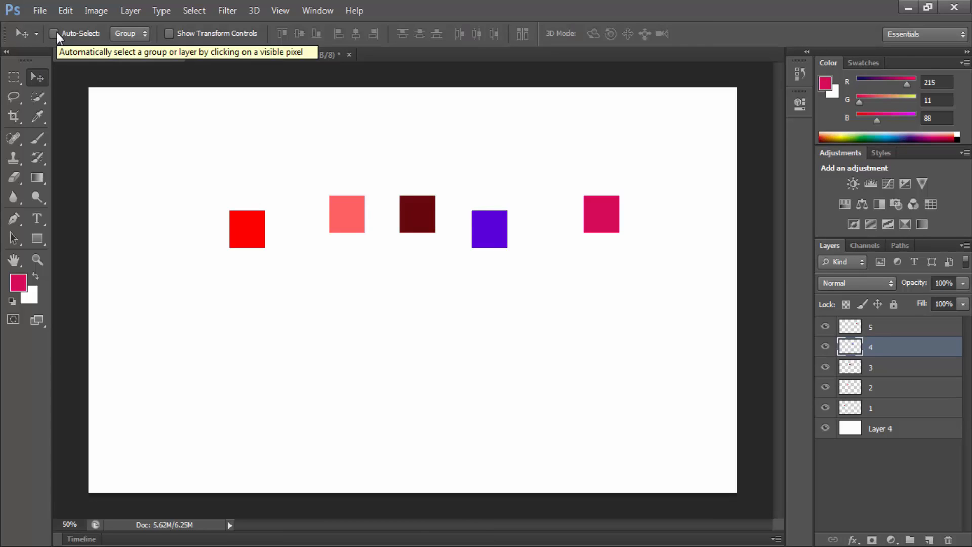
Step: Turn on Auto-Select for the Move tool and pick the coloured squares on the canvas to activate layers 5, 4, 3 and 1 in turn
click(54, 33)
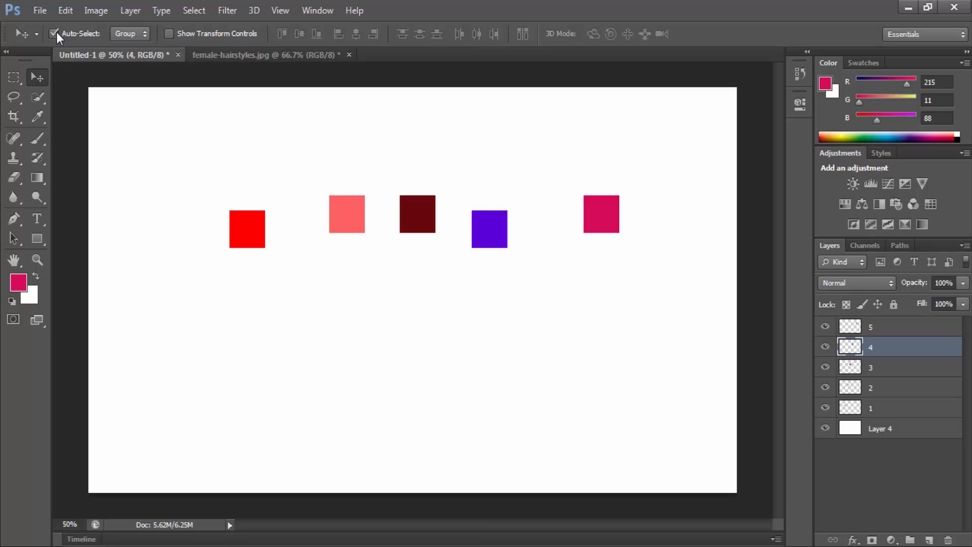
click(602, 209)
click(503, 233)
click(432, 226)
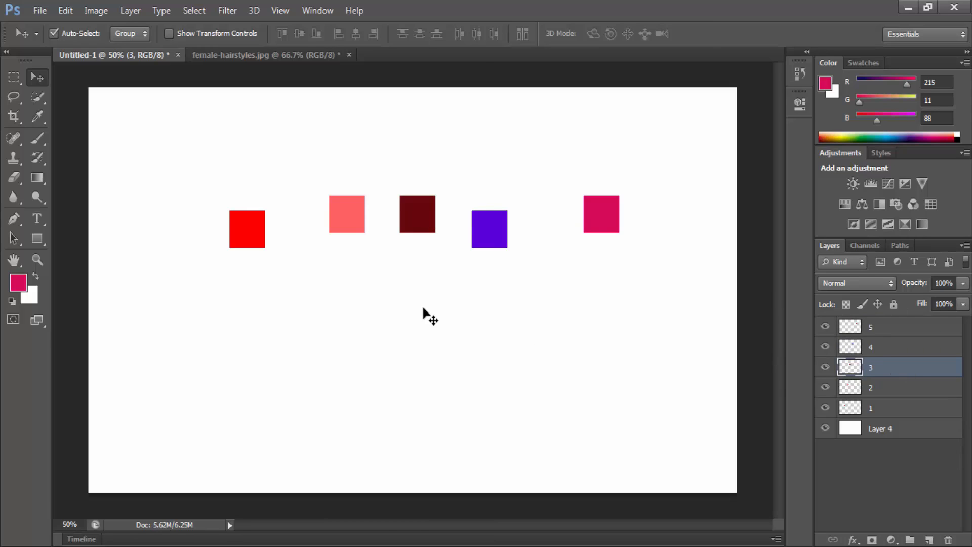
click(252, 224)
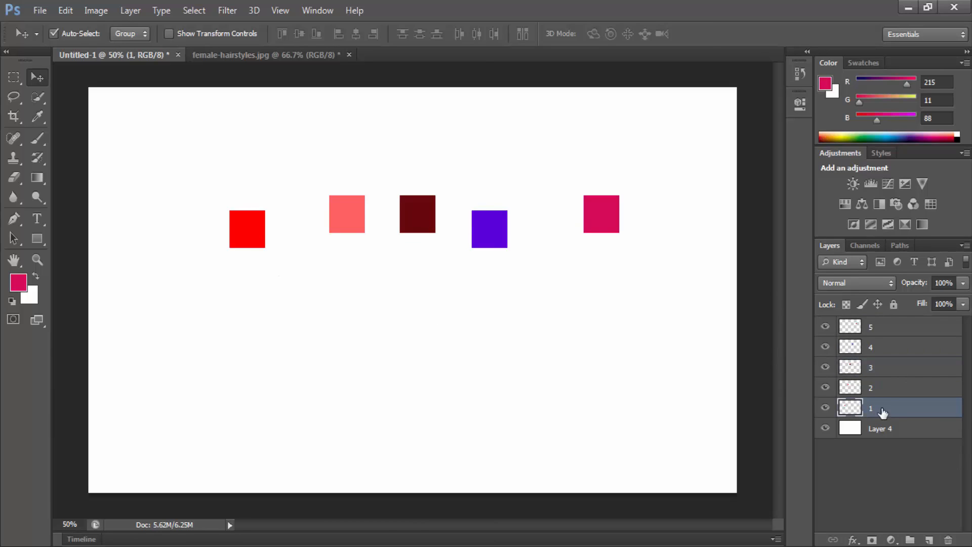
click(613, 230)
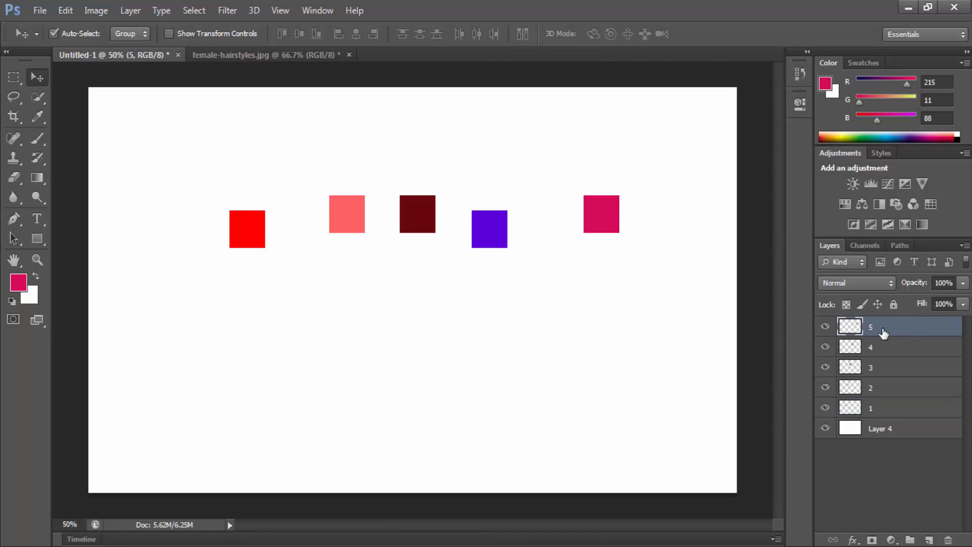
click(428, 210)
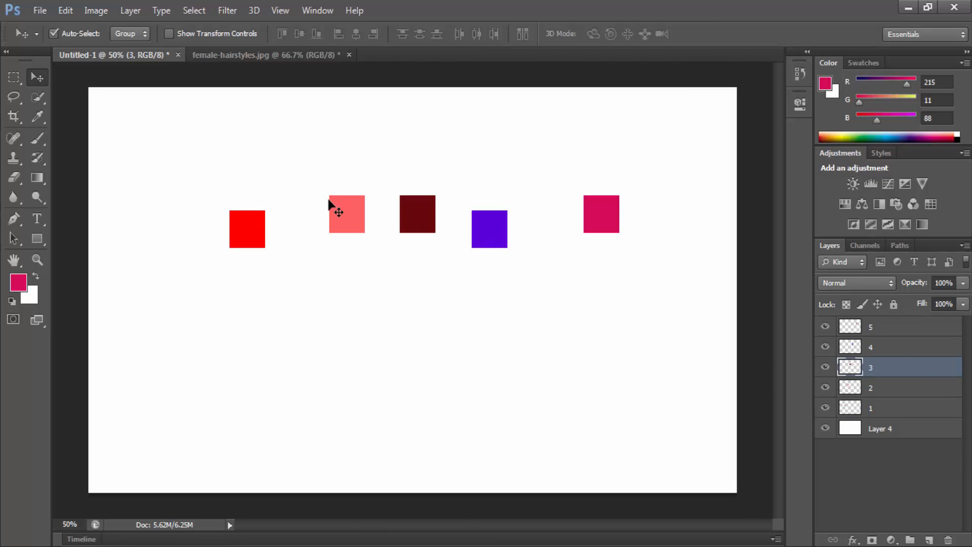
Step: Move the light red square on layer 2 to the left and the dark red square on layer 3 down and to the left
drag(346, 214, 324, 212)
drag(428, 219, 382, 254)
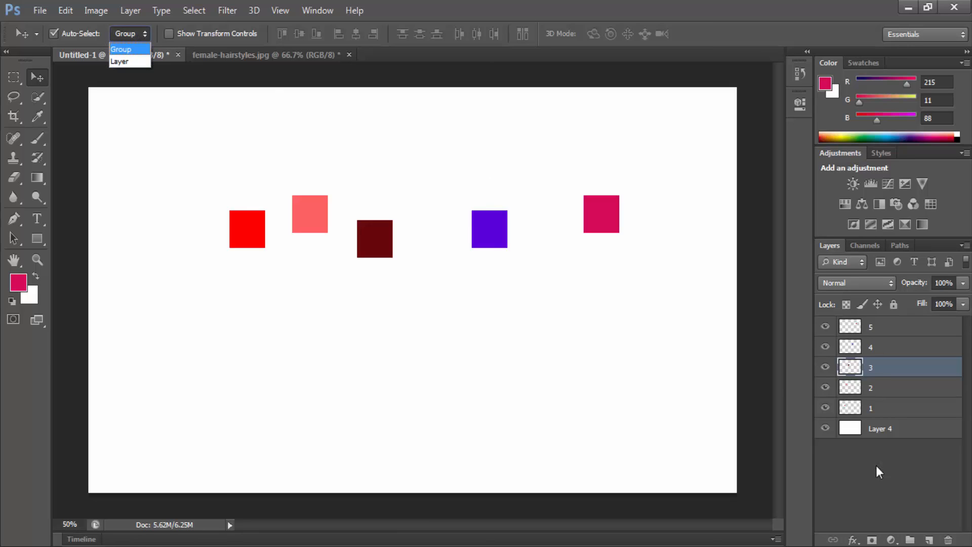
click(910, 496)
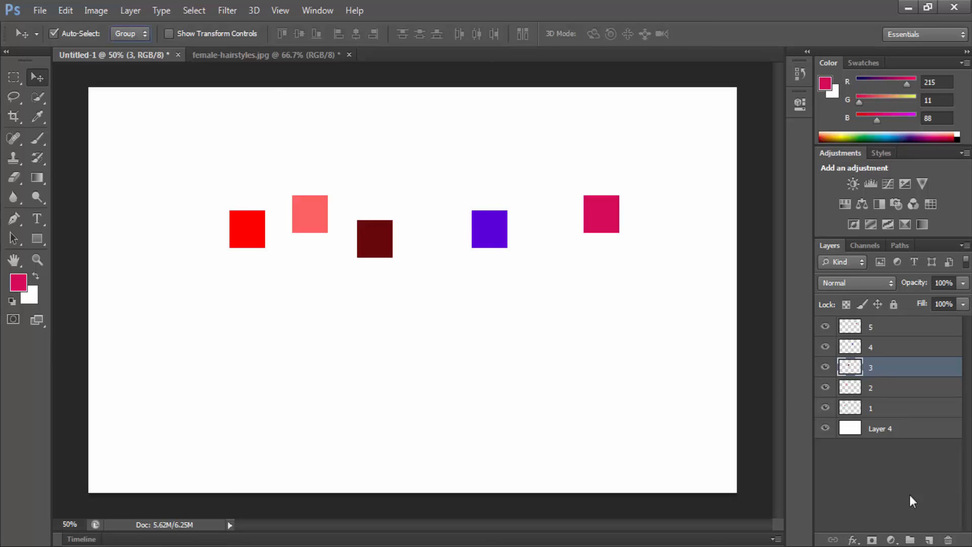
Step: Create a layer group containing layers 3 and 4, and move its dark red and purple squares down together
click(910, 541)
click(842, 365)
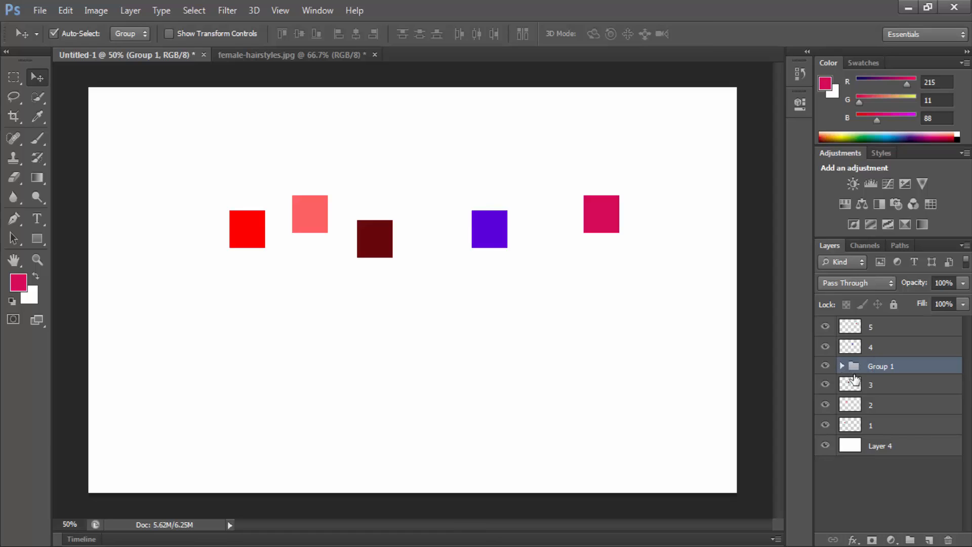
drag(874, 386, 888, 365)
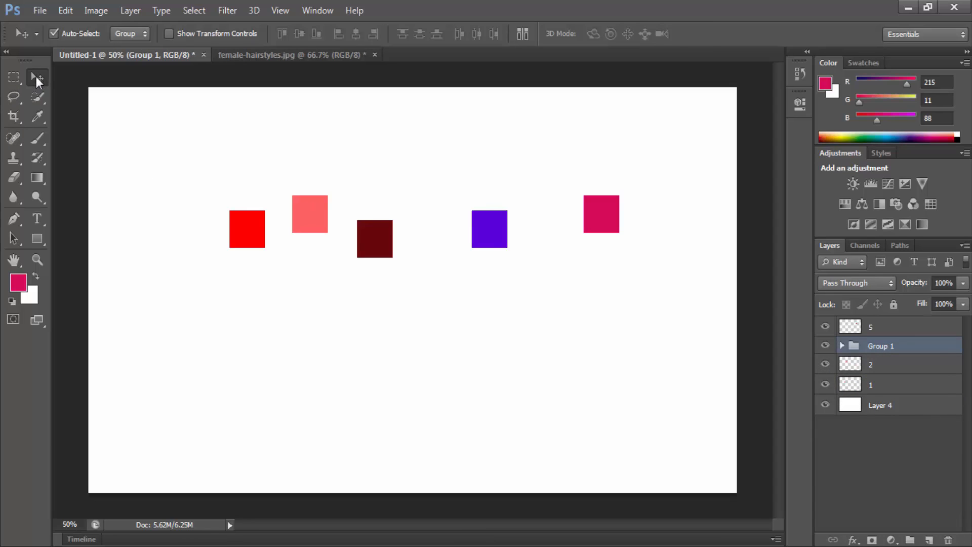
drag(378, 225, 366, 308)
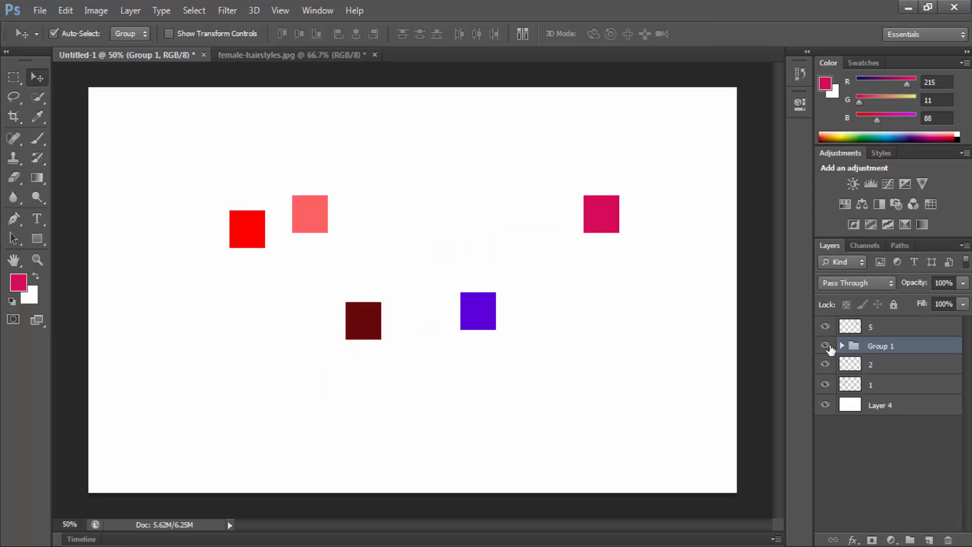
Step: Try moving the white background layer with Auto-Select on and again with it off, undoing each move
drag(434, 347, 503, 300)
key(ctrl+z)
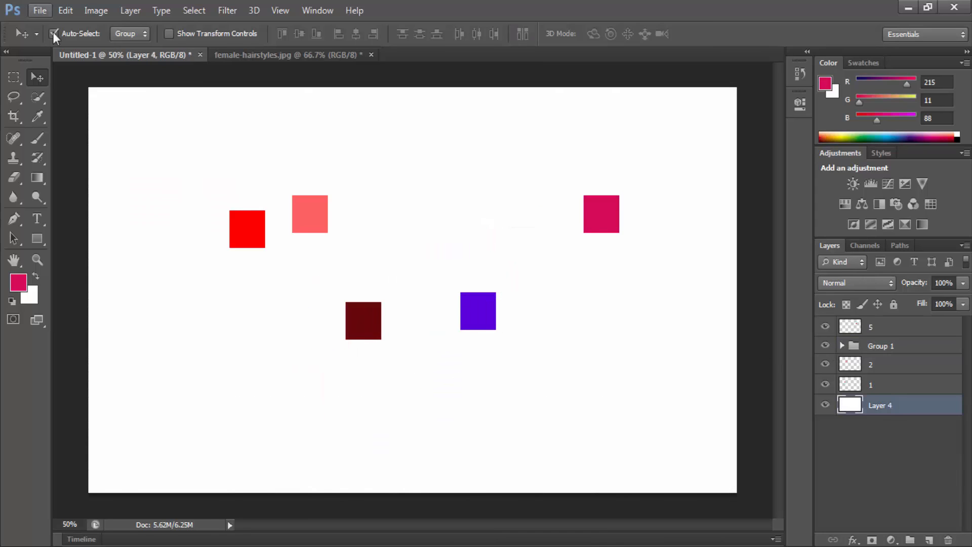
click(53, 34)
drag(420, 287, 441, 261)
key(ctrl+z)
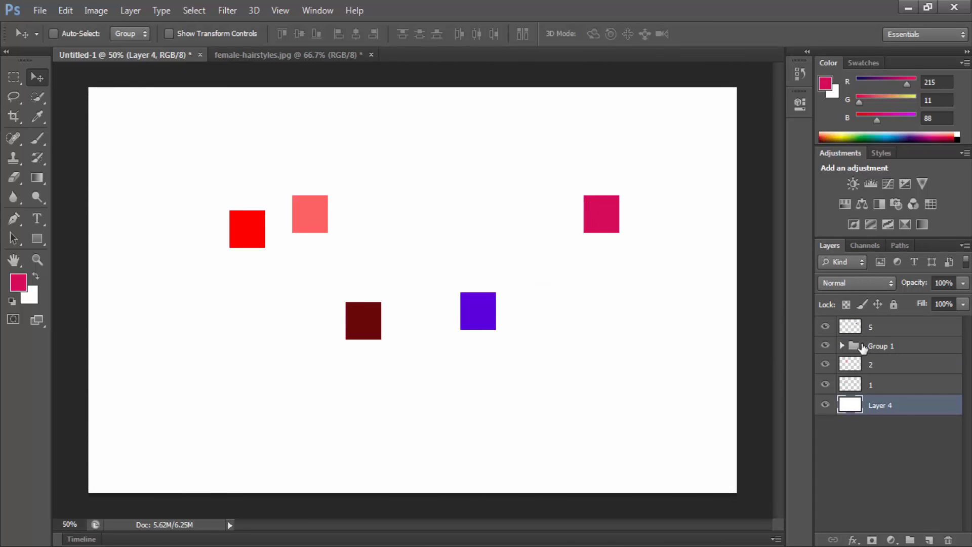
Step: Move the group's squares slightly further down and to the left, and expand the group to select layers 3 and 4 individually
click(863, 347)
drag(350, 305, 426, 314)
click(842, 346)
click(889, 367)
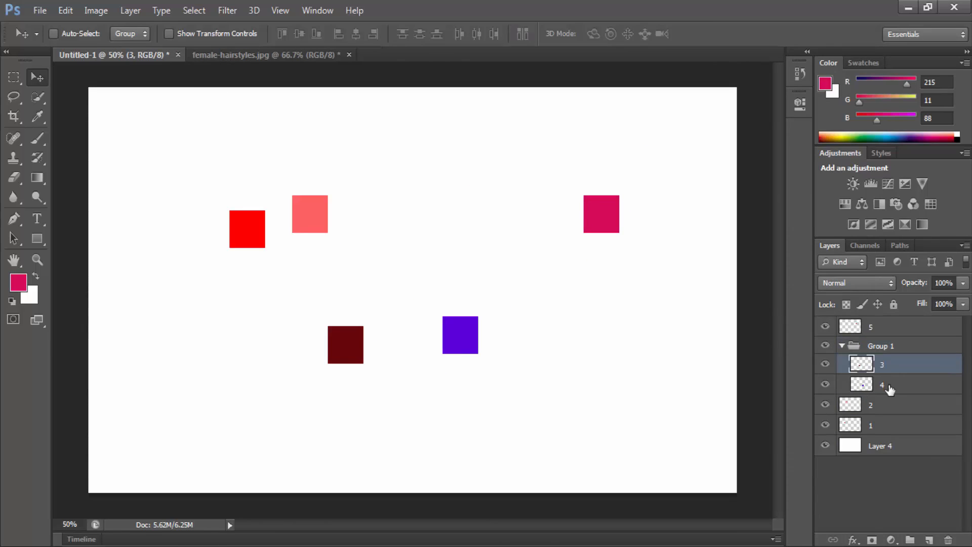
click(893, 385)
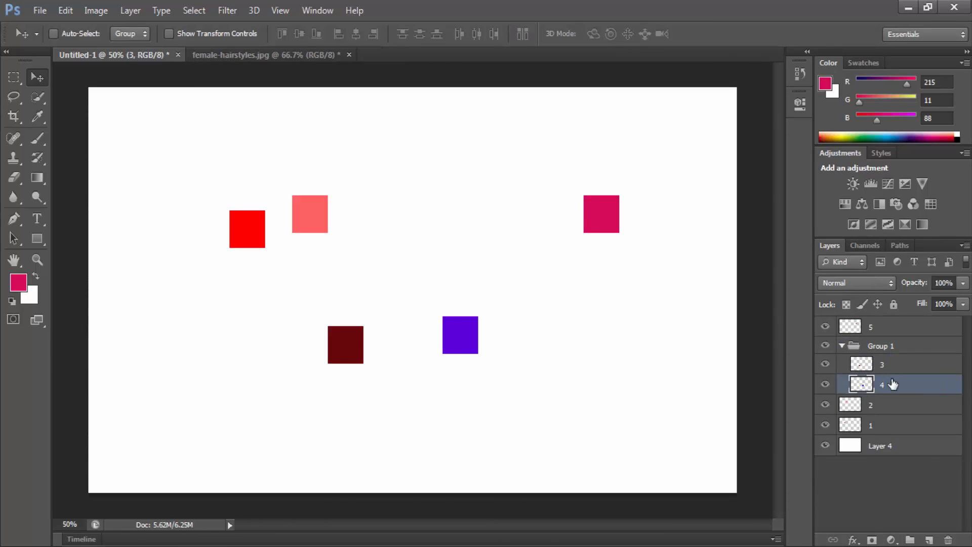
Step: Rename Group 1 as "layer group"
double_click(891, 345)
text(layer group)
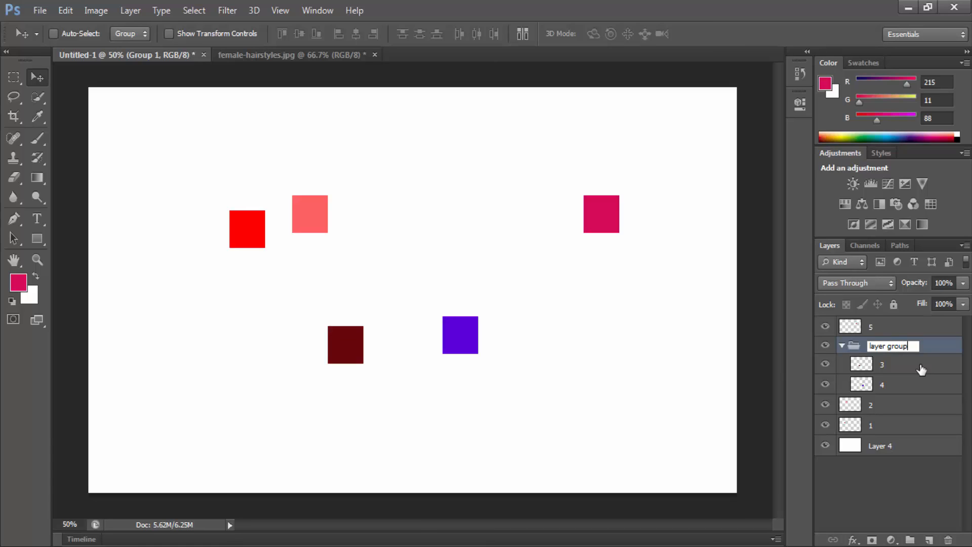
key(Return)
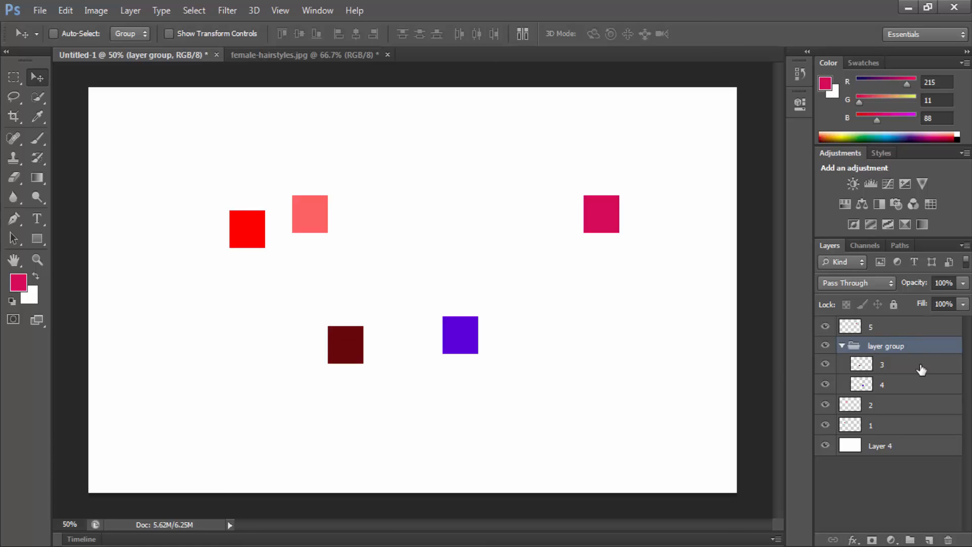
Step: Examine the layer group by hiding and showing it and by collapsing and expanding its contents
click(842, 346)
click(825, 344)
click(826, 344)
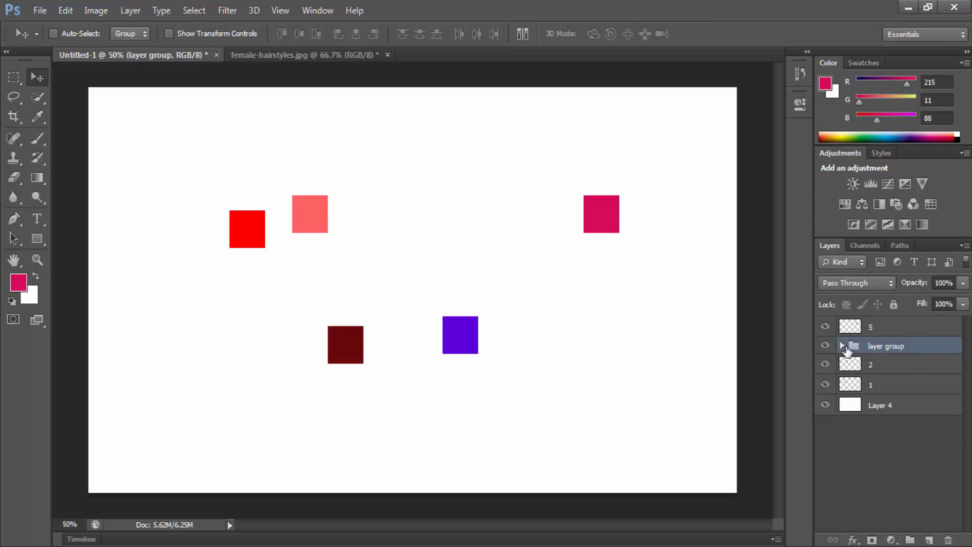
click(842, 345)
click(842, 346)
click(842, 347)
click(843, 347)
click(843, 346)
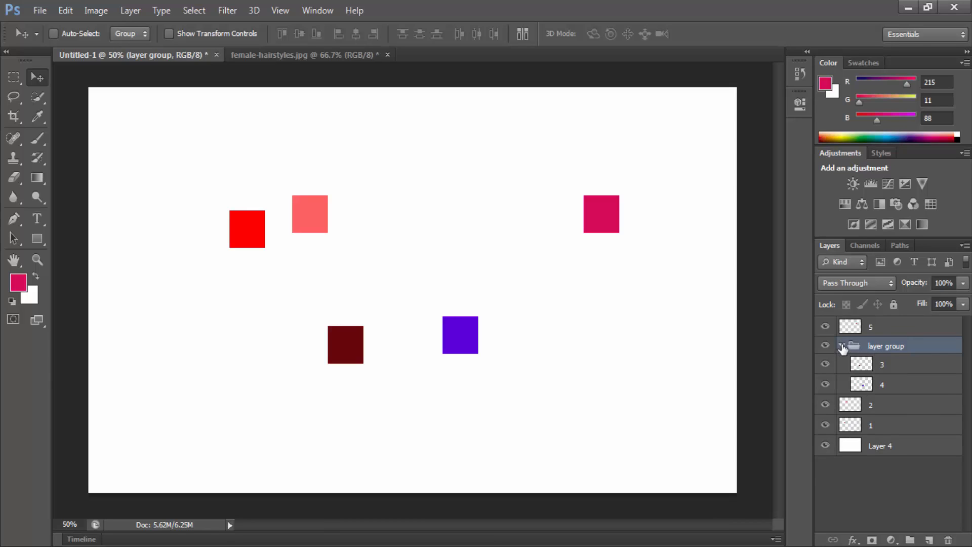
click(843, 346)
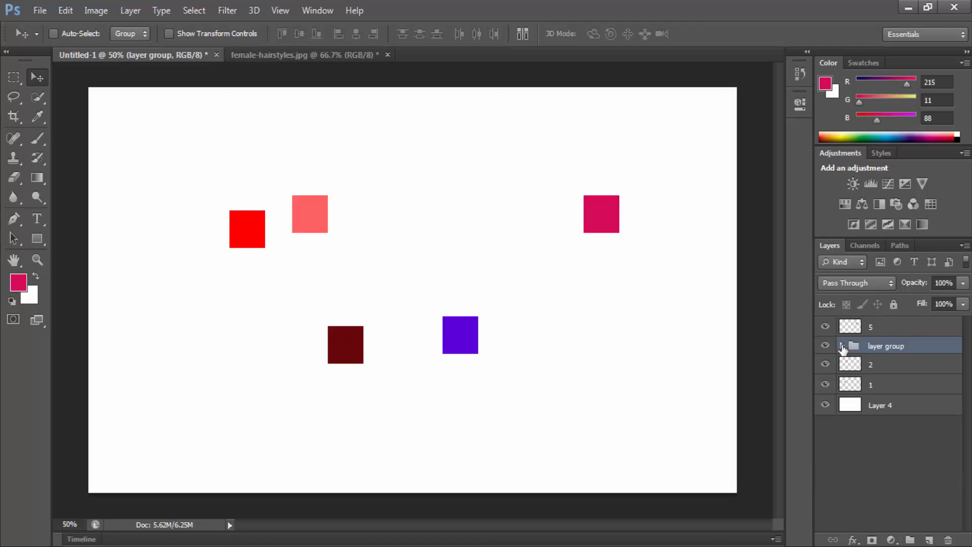
click(843, 346)
Step: Ungroup the layer group and make layer 4 alone the active layer
right_click(911, 349)
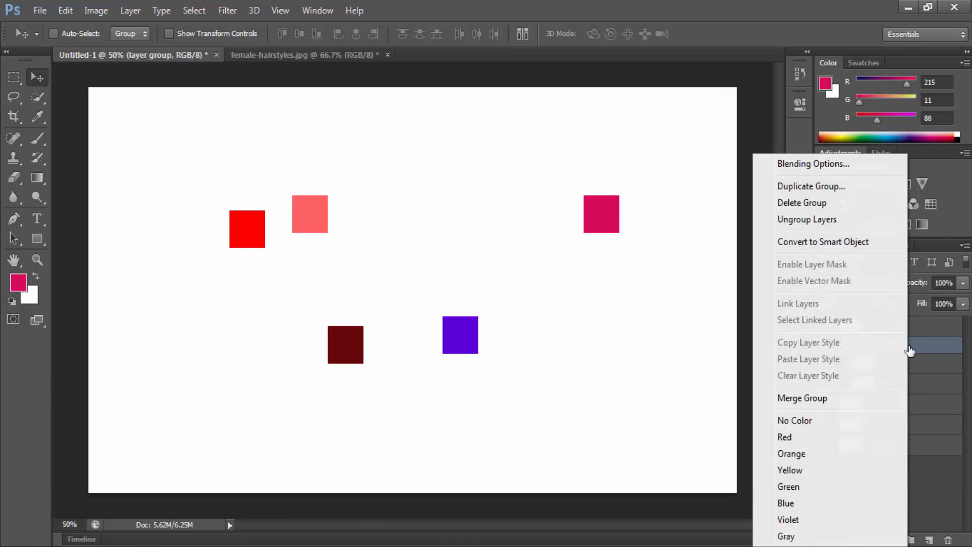
click(808, 220)
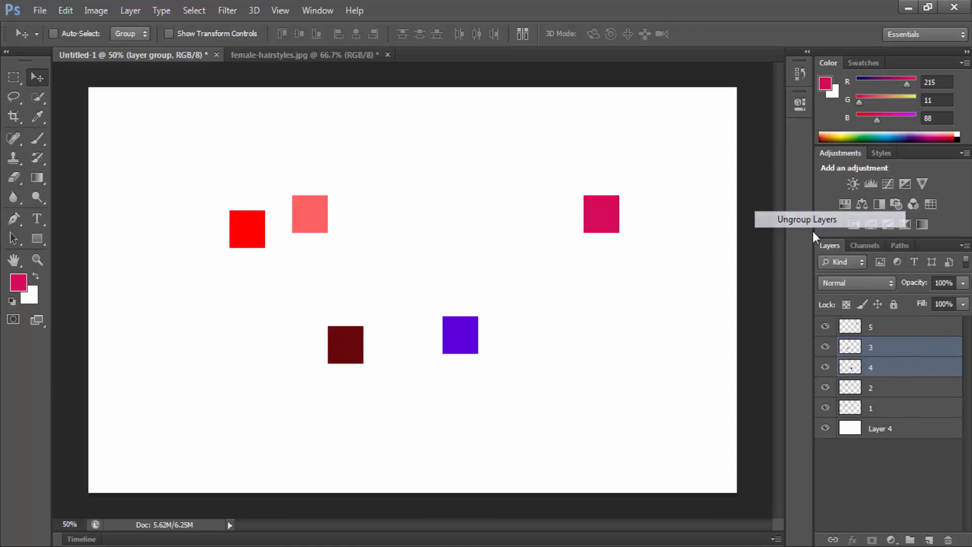
click(873, 365)
Step: Turn Auto-Select back on with the Group option, and pick the light red and purple squares on the canvas
click(130, 34)
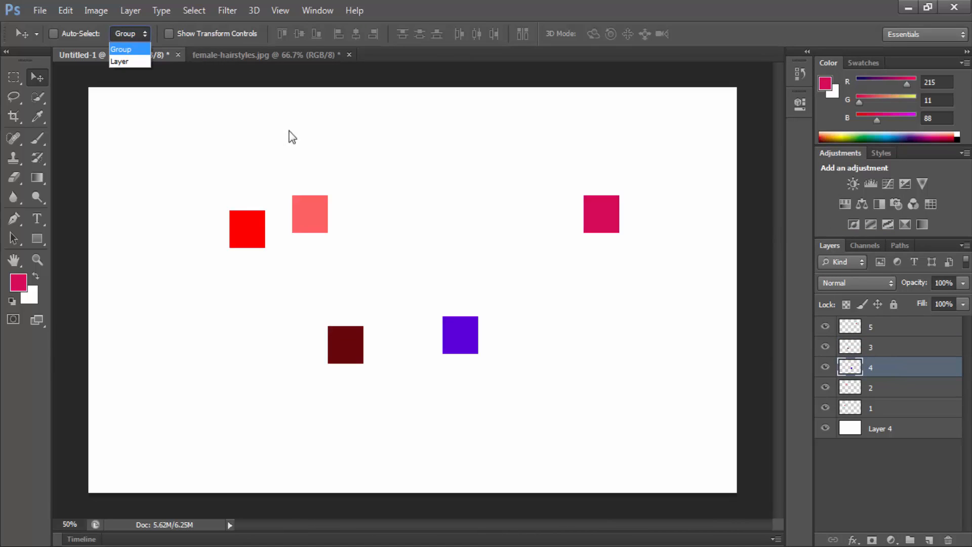
click(118, 50)
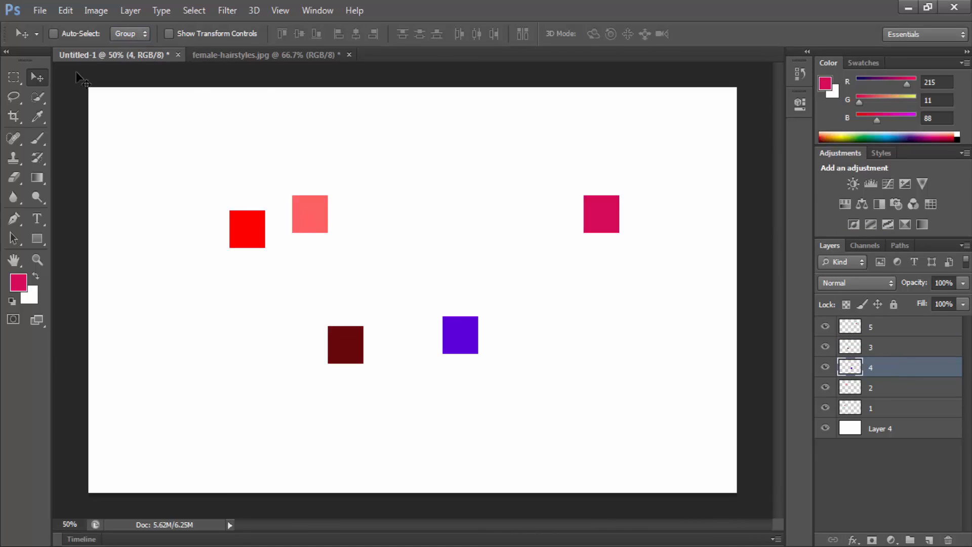
click(76, 33)
click(310, 212)
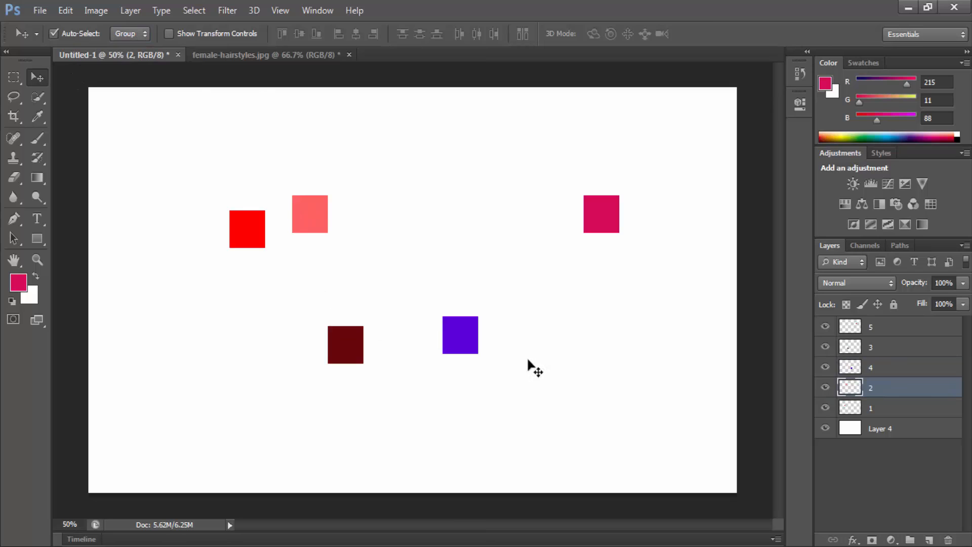
click(481, 327)
click(308, 214)
Step: Turn on Show Transform Controls, and start and commit a free transform on the purple square without resizing it
click(207, 32)
click(461, 333)
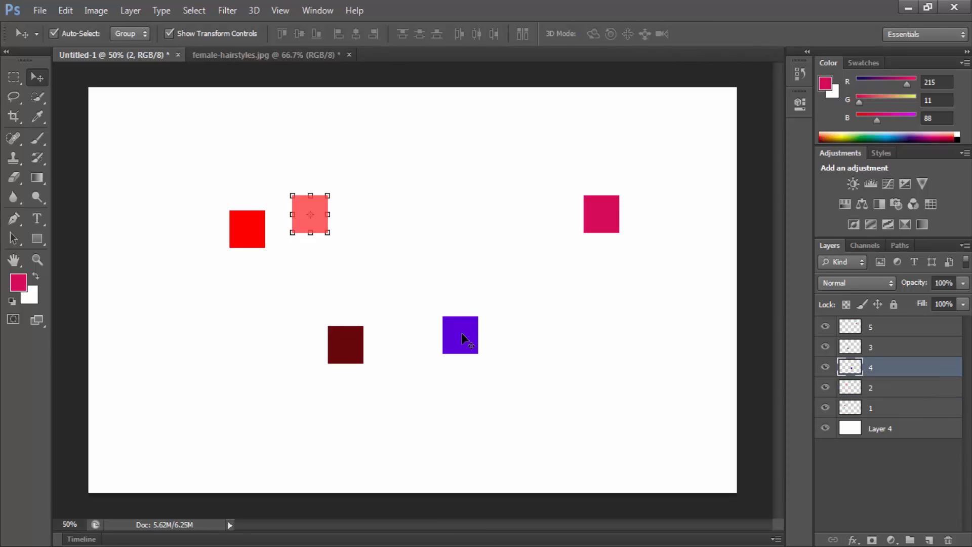
key(ctrl+t)
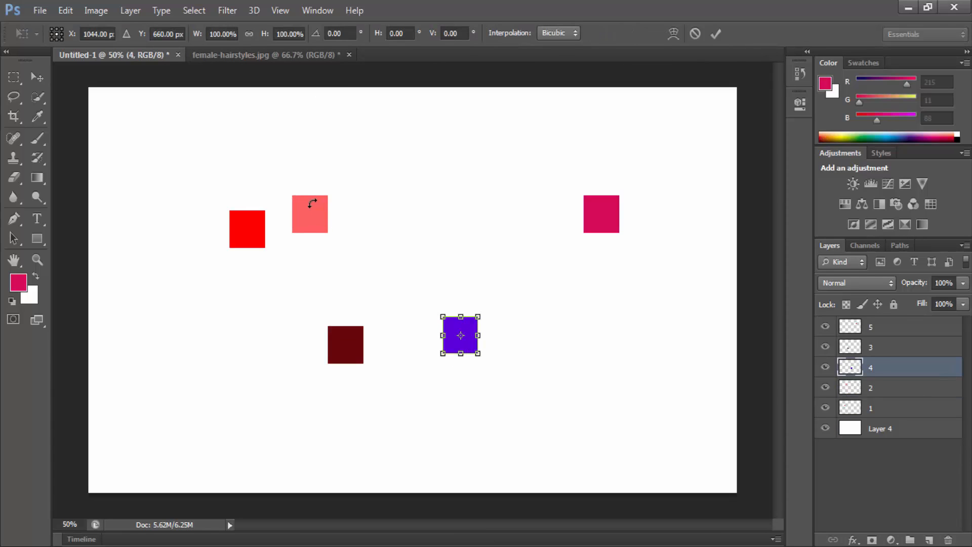
click(715, 34)
Step: Enlarge the light red square on layer 2 from its upper-right corner, apply the transform and move it to the right
click(314, 214)
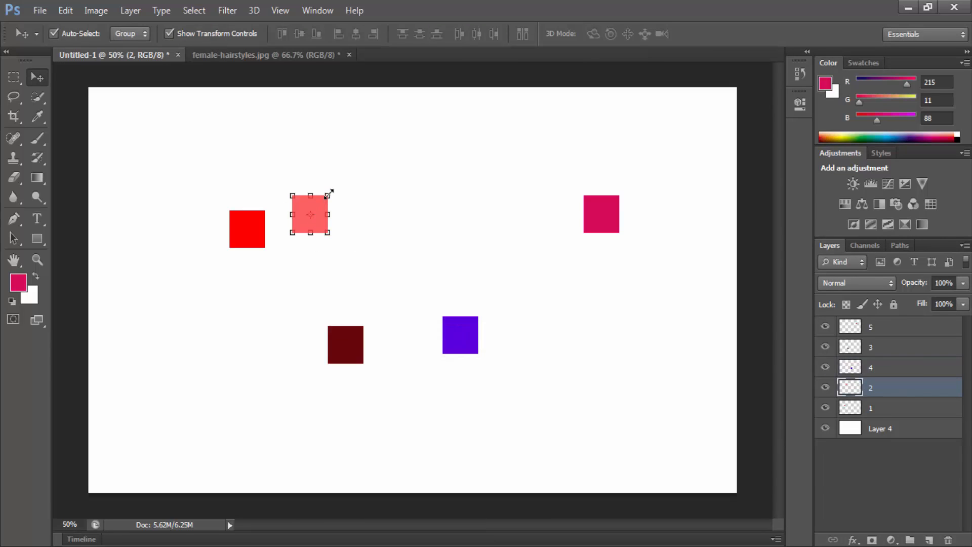
mouse_move(344, 191)
mouse_down()
mouse_move(397, 168)
mouse_move(424, 129)
mouse_move(353, 200)
mouse_move(331, 186)
mouse_move(353, 180)
mouse_up()
key(Return)
drag(325, 218, 348, 218)
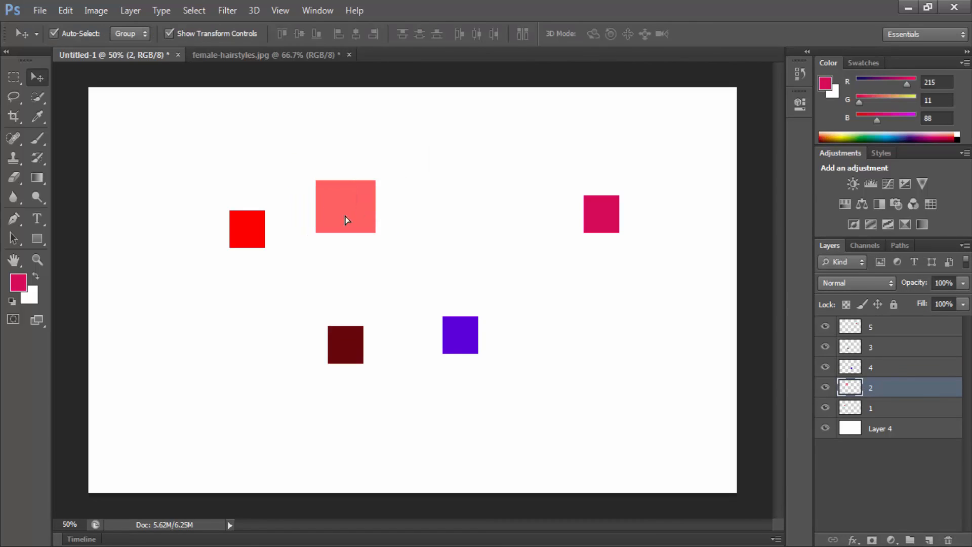
Step: Scale the crimson square on layer 5 to 186% width and 140% height, and move it down and to the left
click(598, 215)
drag(619, 196, 650, 180)
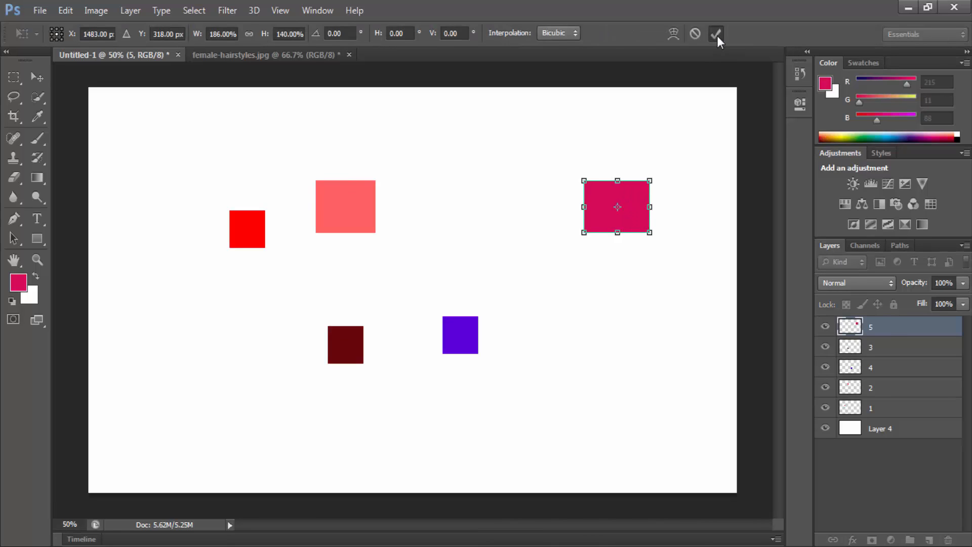
click(716, 34)
drag(610, 209, 549, 225)
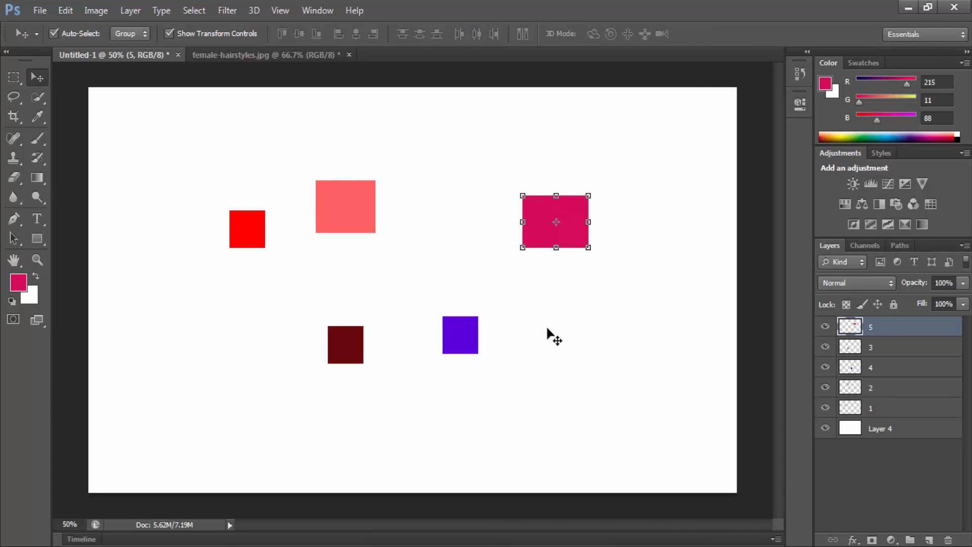
Step: Move the purple square up between the light red and crimson shapes, to about X 1032 px, Y 324 px, and apply the transformation
drag(457, 352, 456, 208)
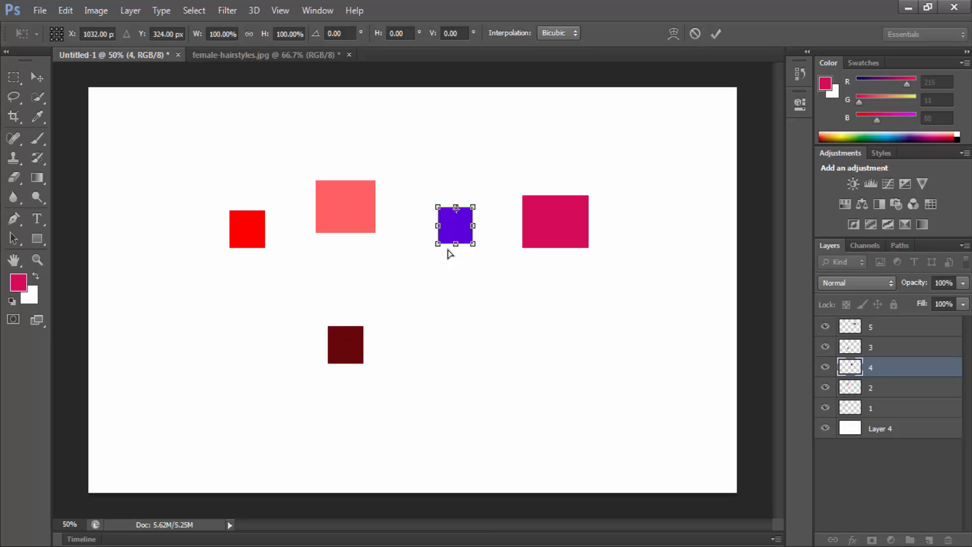
click(36, 77)
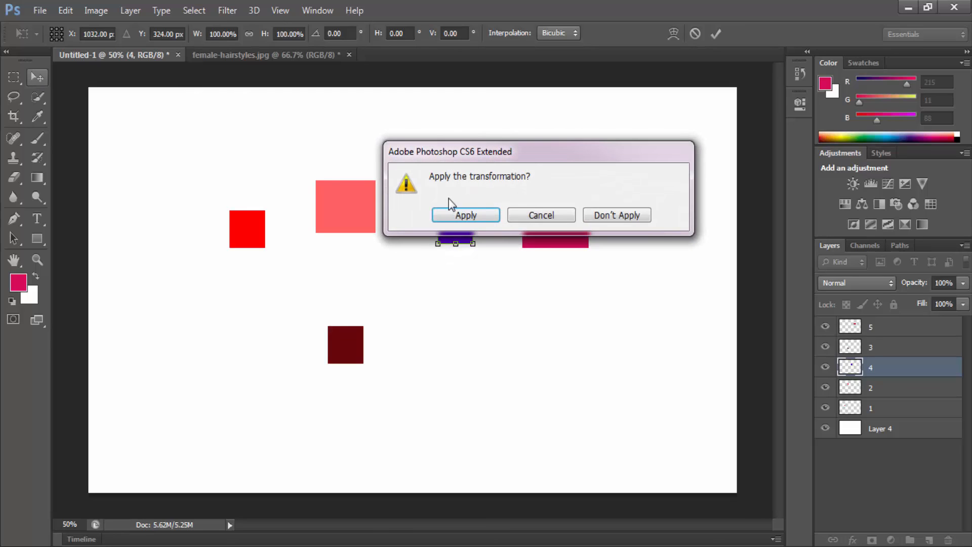
click(460, 214)
Step: Step back through the history, undoing the transforms, layer grouping and square moves until the five squares return to their earlier staggered row
key(ctrl+alt+z)
key(ctrl+alt+z)
key(ctrl+alt+z)
key(ctrl+alt+z)
key(ctrl+alt+z)
key(ctrl+alt+z)
key(ctrl+alt+z)
key(ctrl+alt+z)
key(ctrl+alt+z)
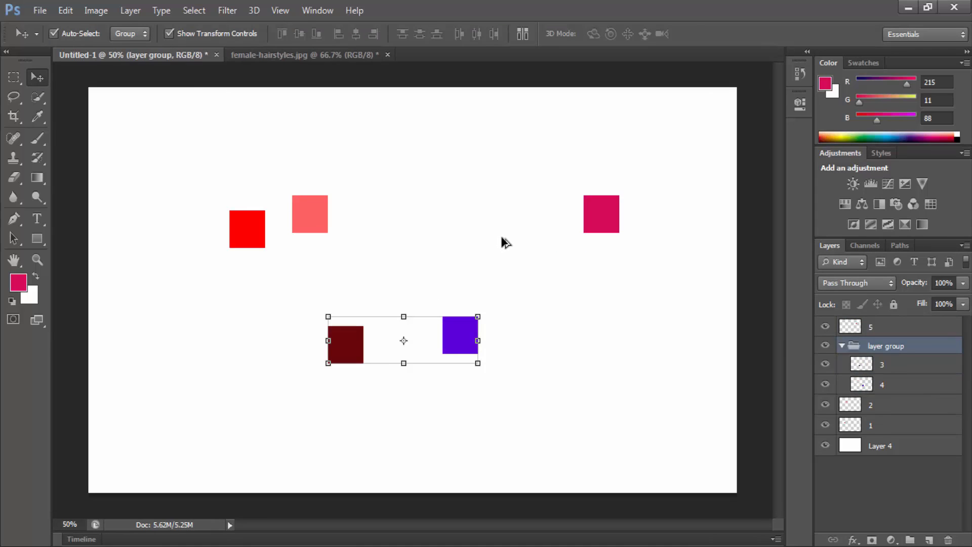
key(ctrl+alt+z)
key(ctrl+alt+z)
key(ctrl+alt+z)
key(ctrl+alt+z)
key(ctrl+alt+z)
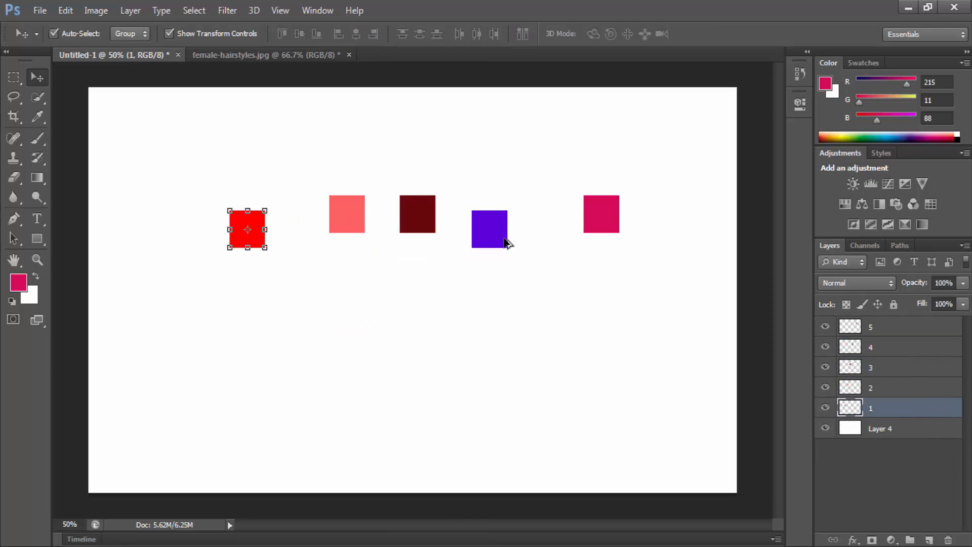
key(ctrl+alt+z)
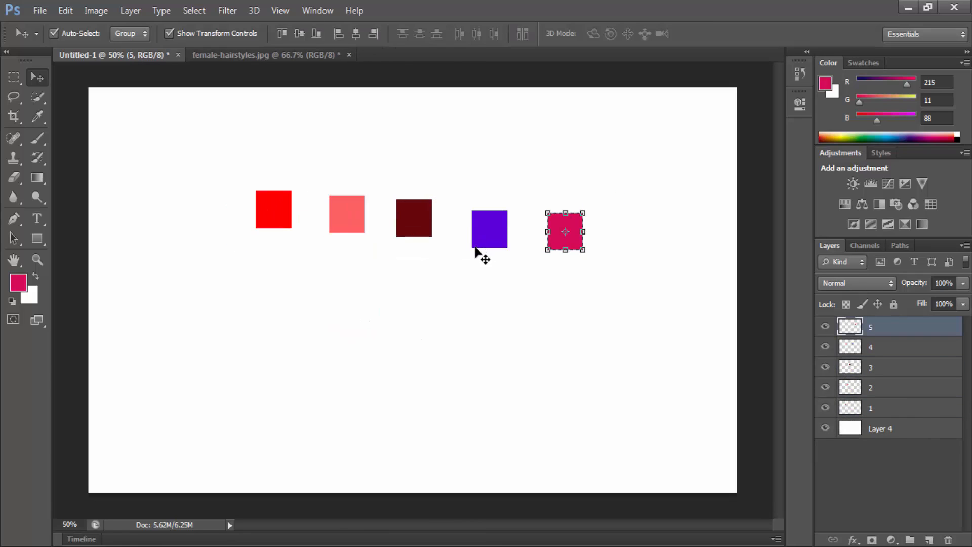
Step: Turn off Show Transform Controls and clear the selection around the crimson square
click(217, 33)
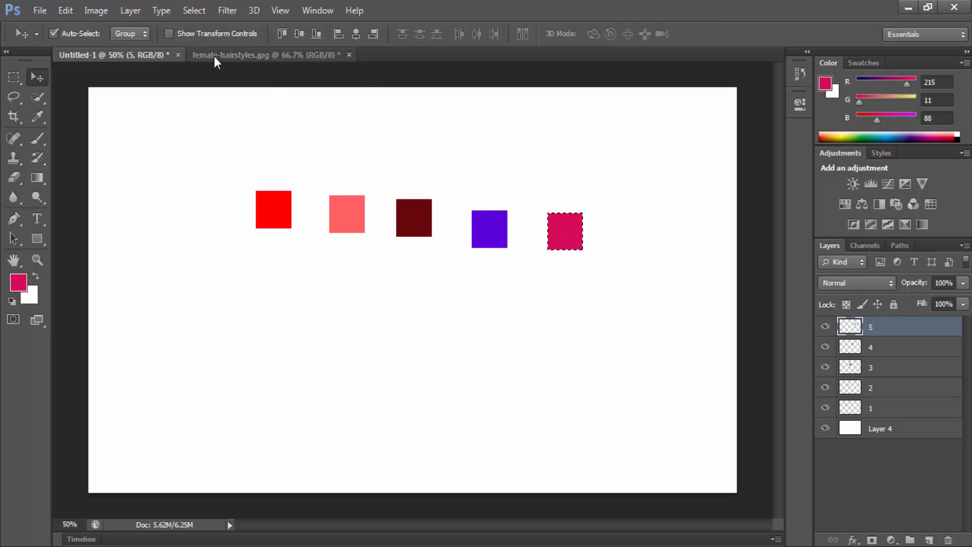
key(ctrl+d)
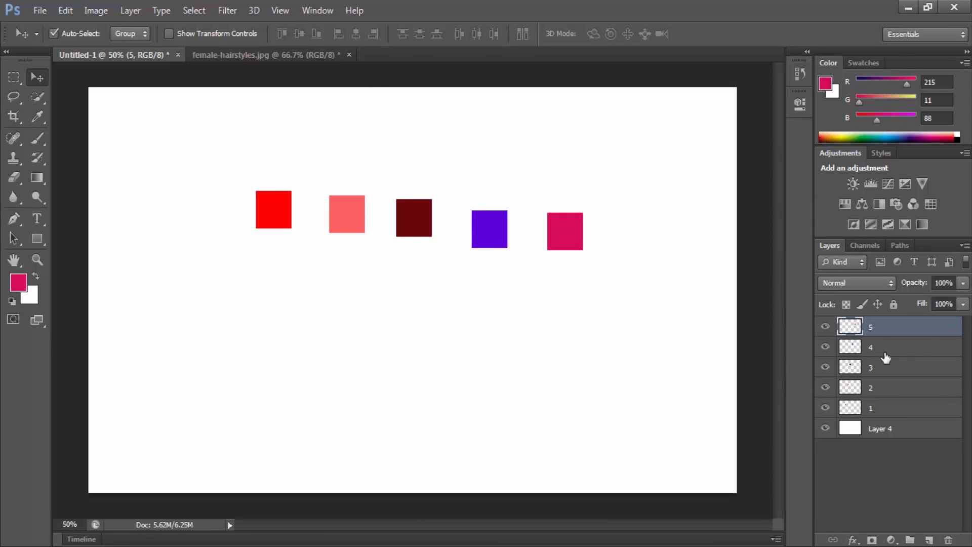
Step: Select layers 1 to 5 together and align the squares by their top edges
shift+click(887, 412)
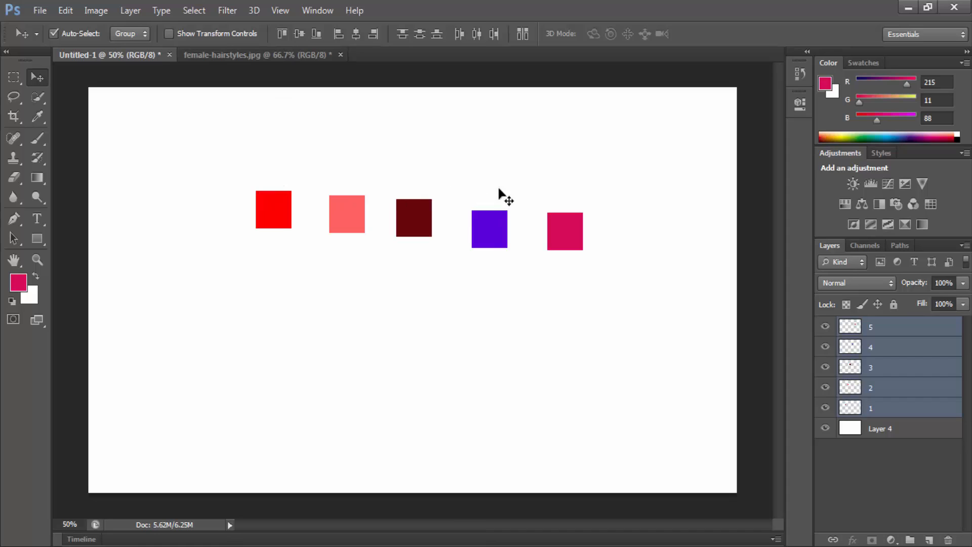
click(284, 31)
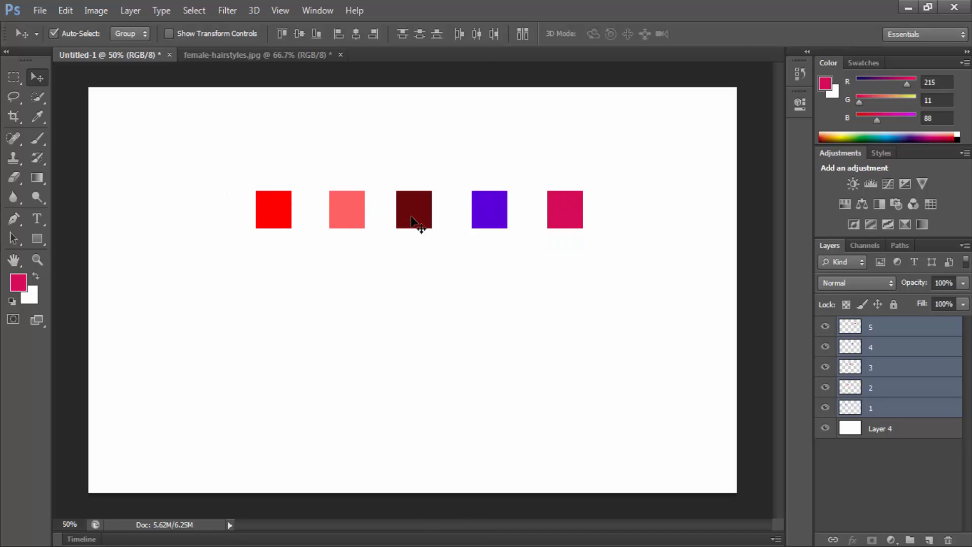
Step: Scale the dark red square on layer 3 to 138% around its centre and apply the transform
click(889, 368)
key(ctrl+t)
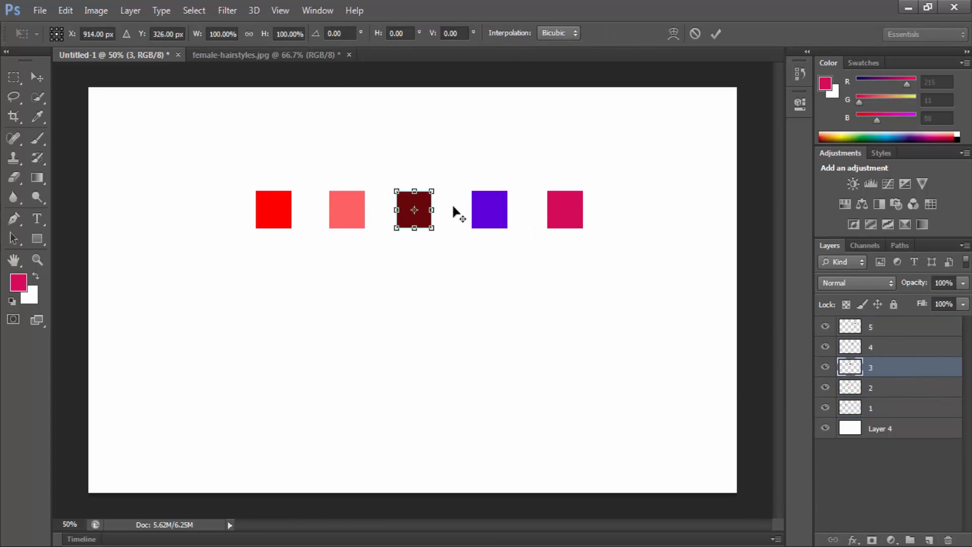
drag(432, 189, 439, 184)
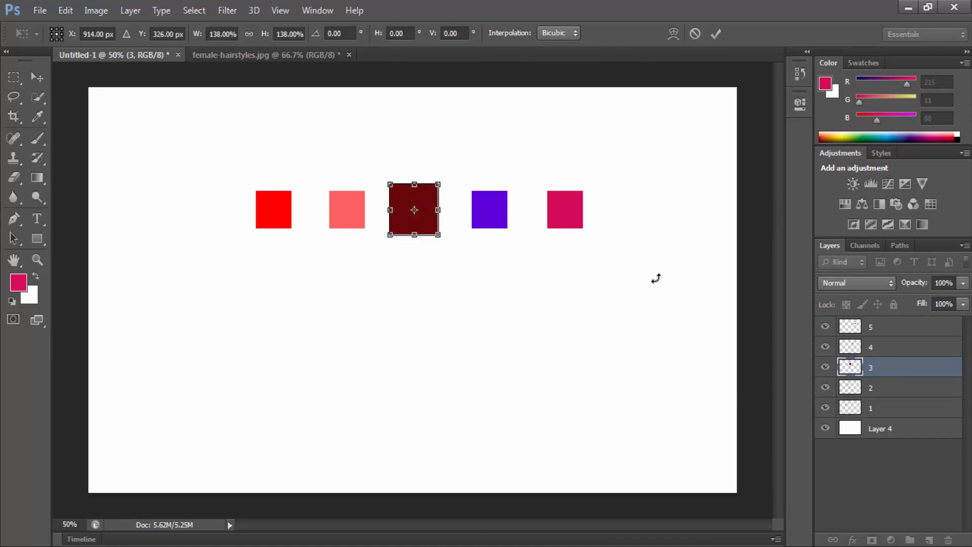
key(Return)
Step: Align layers 1 to 5 by their bottom edges, by their top edges, and finally by their vertical centres
click(891, 407)
shift+click(881, 326)
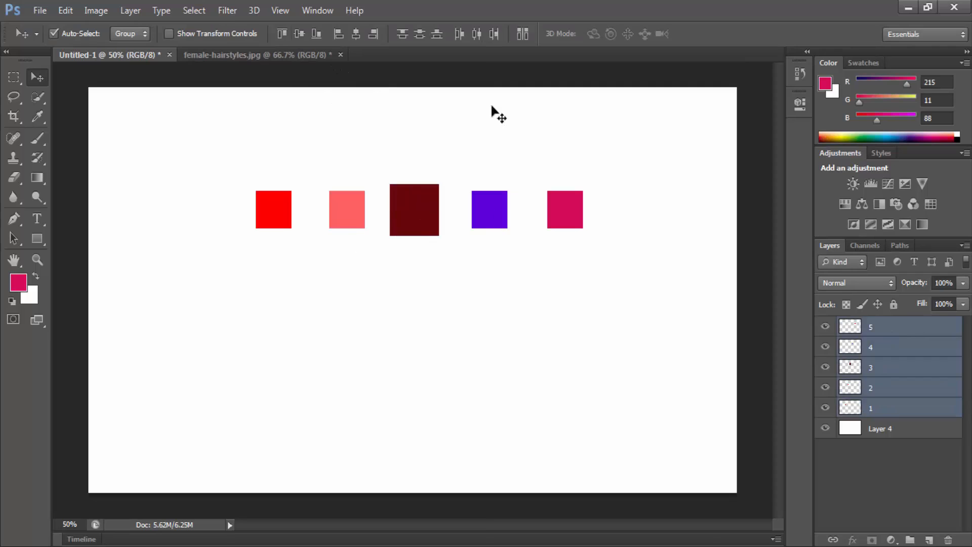
click(321, 34)
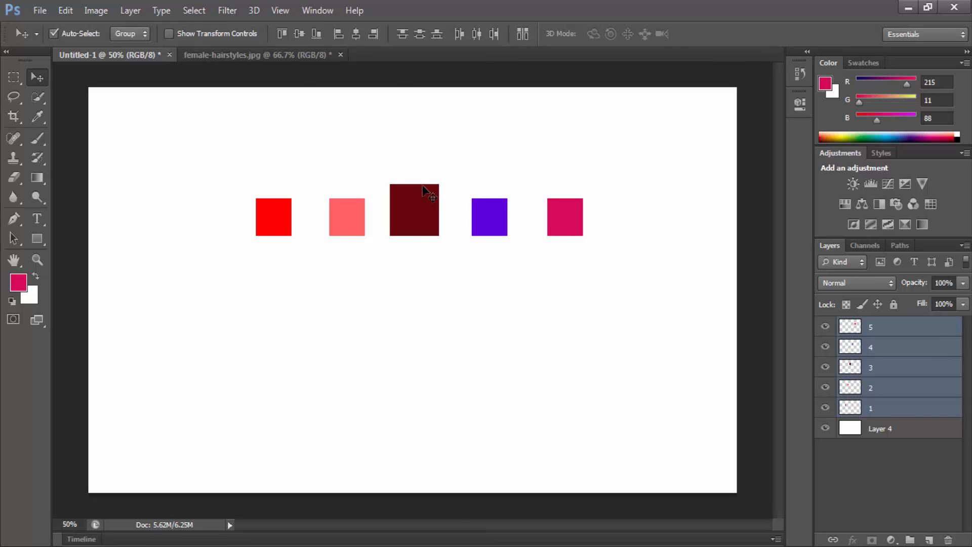
click(282, 34)
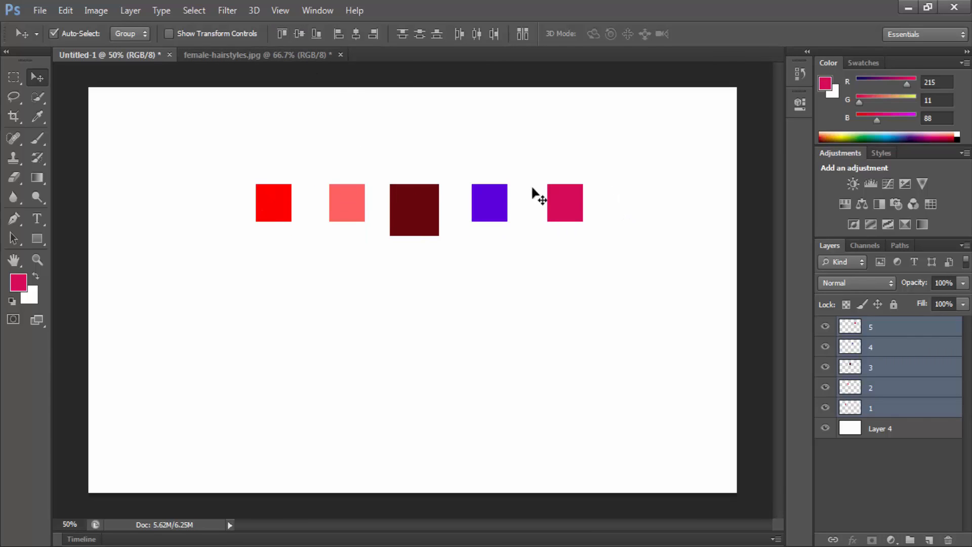
click(299, 32)
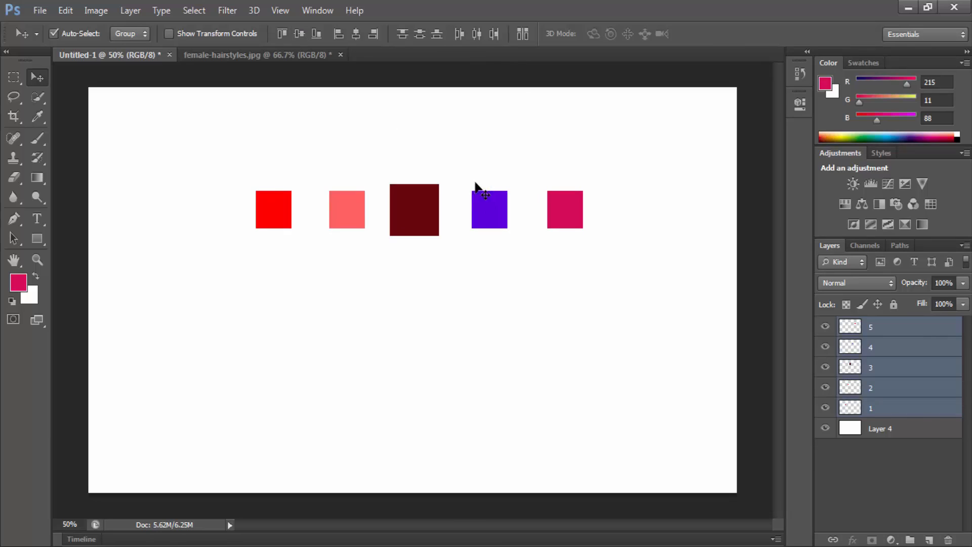
Step: Try aligning the five squares by their left edges and undo the alignment
click(337, 34)
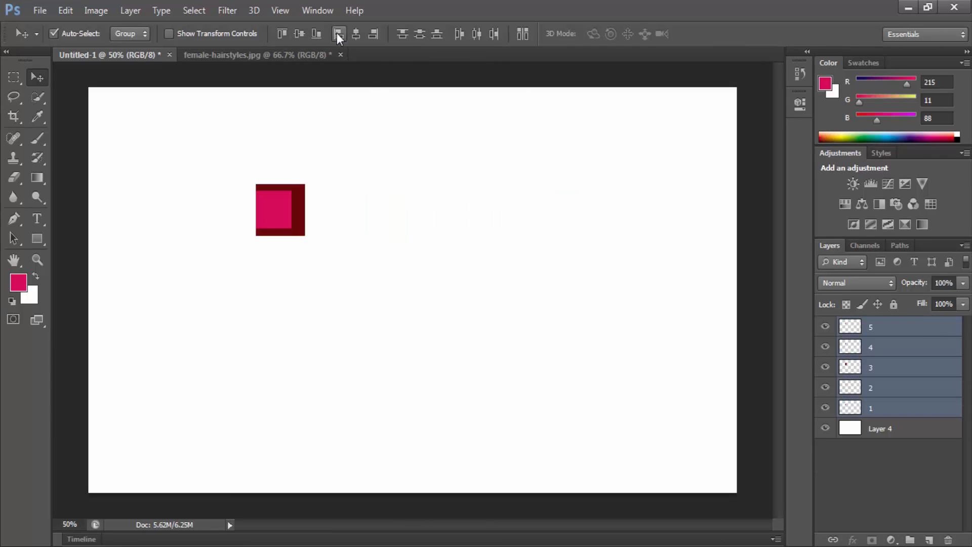
key(ctrl+z)
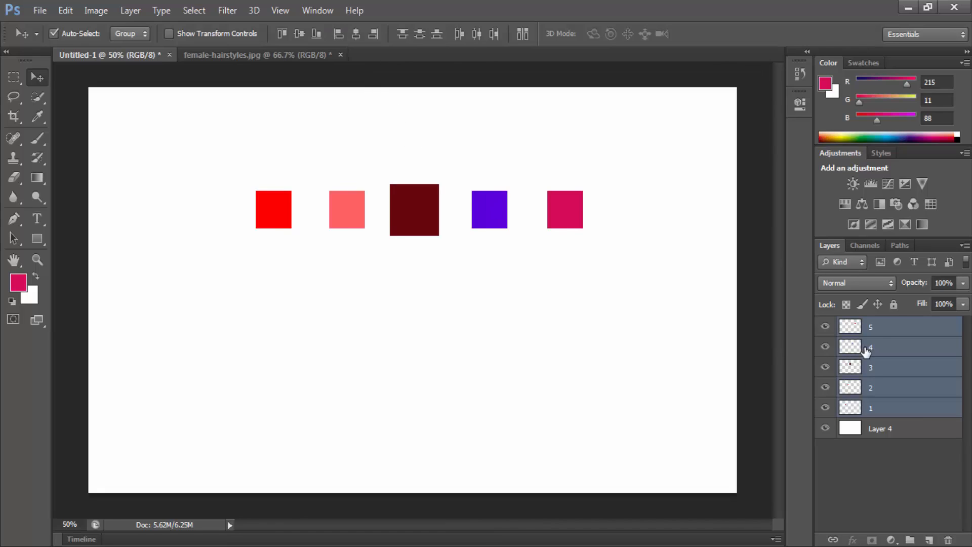
Step: Move the light red, dark red, purple and crimson squares into a staggered column below the red square
drag(353, 219, 281, 275)
drag(392, 223, 298, 358)
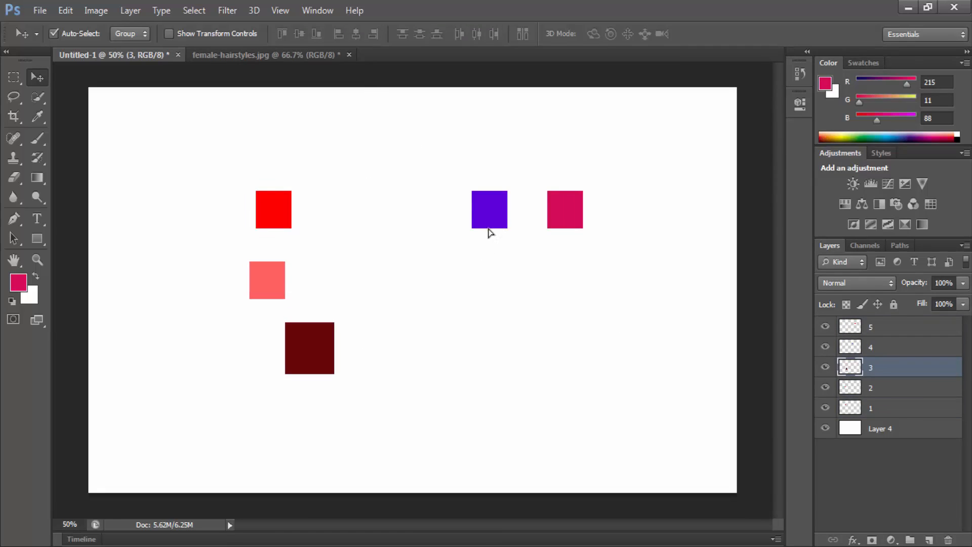
drag(489, 227, 327, 436)
drag(562, 210, 332, 472)
Step: Align layers 1 to 5 by their left edges, by their horizontal centres, and finally by their right edges
shift+click(872, 407)
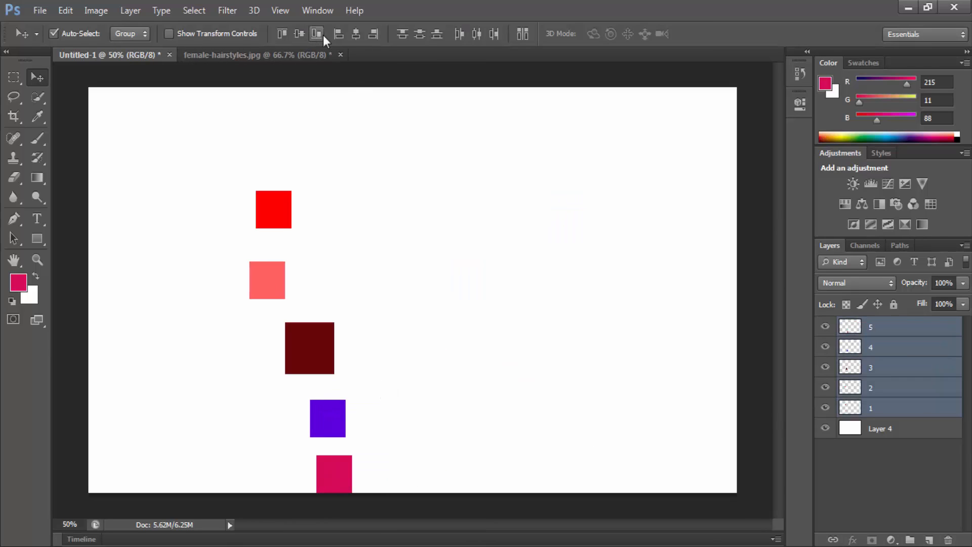
click(337, 35)
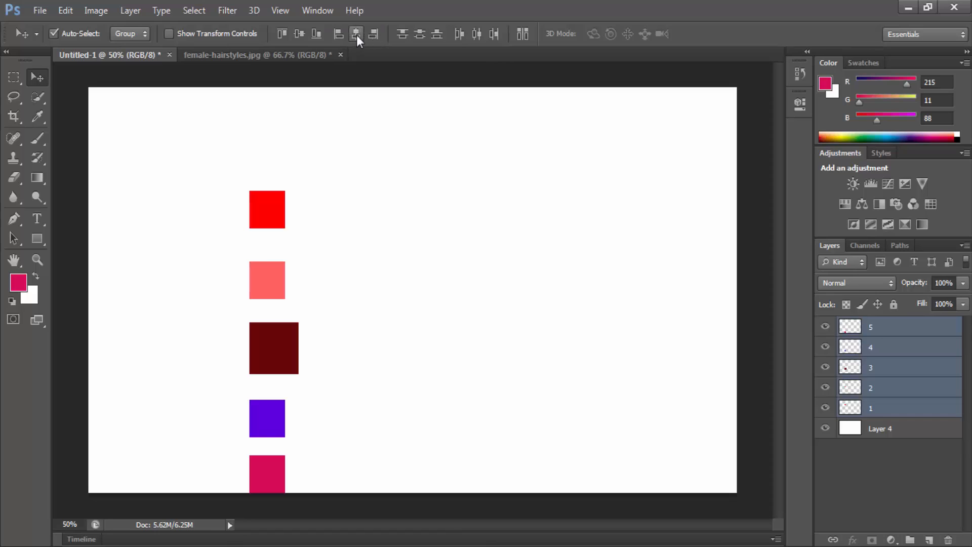
click(357, 35)
click(374, 34)
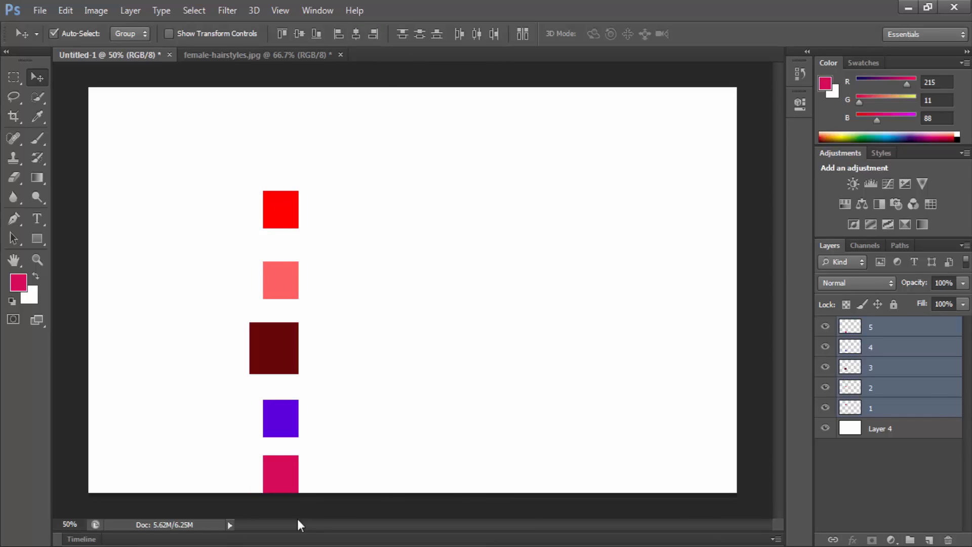
Step: Distribute the column of five squares by top edges and finally by vertical centres
click(402, 34)
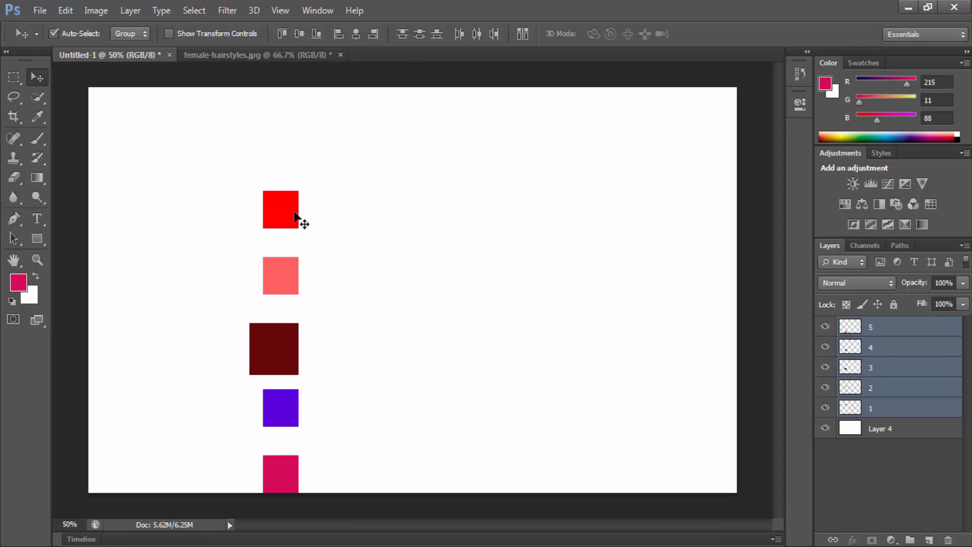
click(418, 36)
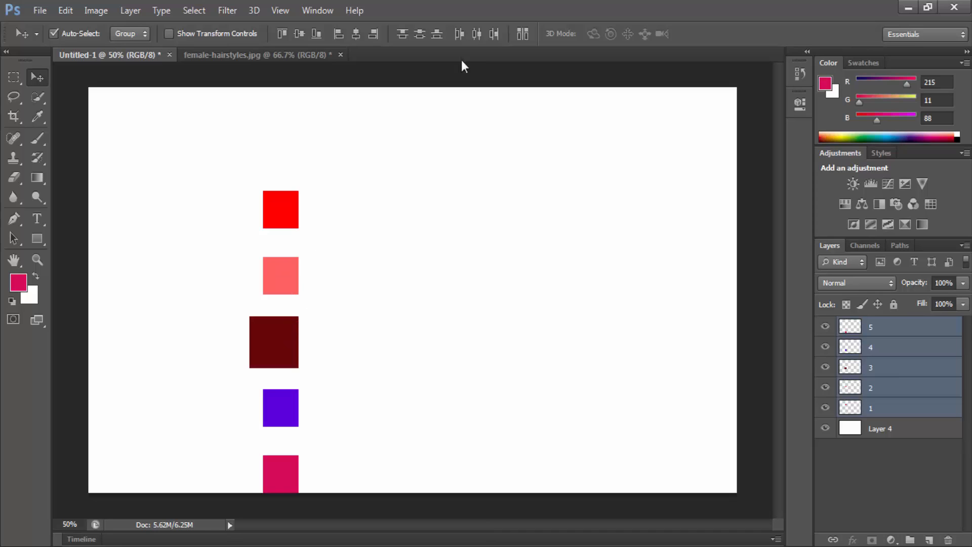
Step: Try the horizontal distribution options on the five squares: left edges, right edges and horizontal centres, ending with horizontal centres
click(475, 41)
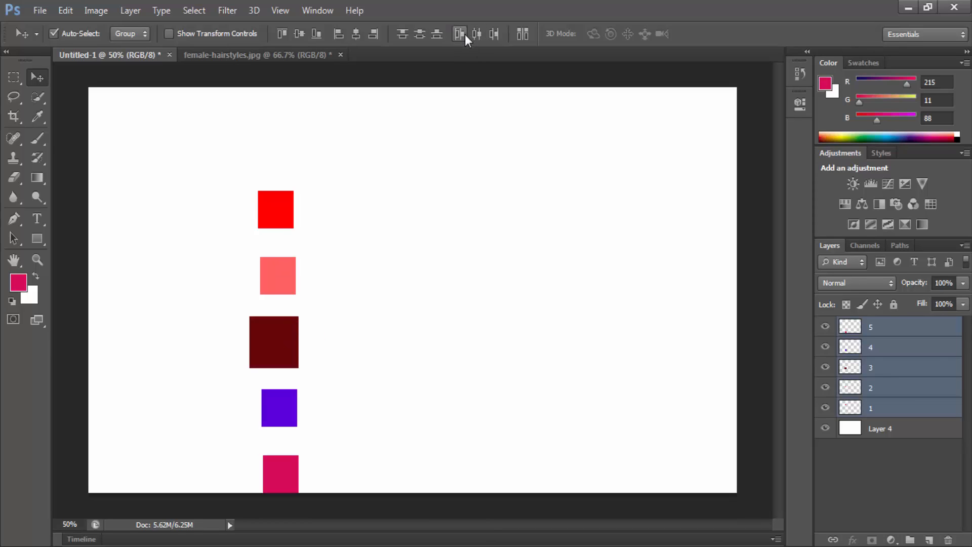
click(464, 36)
click(488, 36)
click(476, 36)
click(461, 36)
click(479, 35)
Step: Compare distributing the squares by bottom edges, top edges and vertical centres, finishing with vertical centres
click(442, 36)
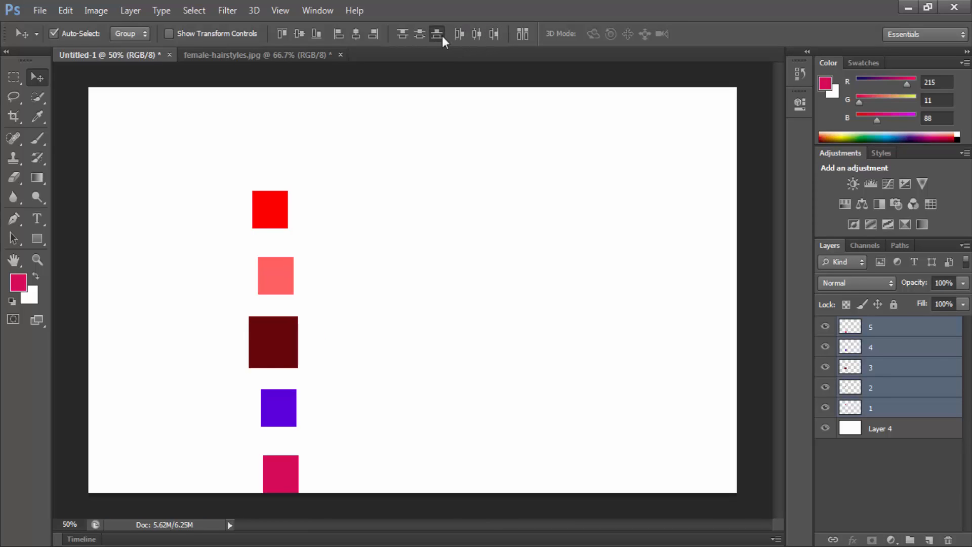
click(418, 33)
click(403, 37)
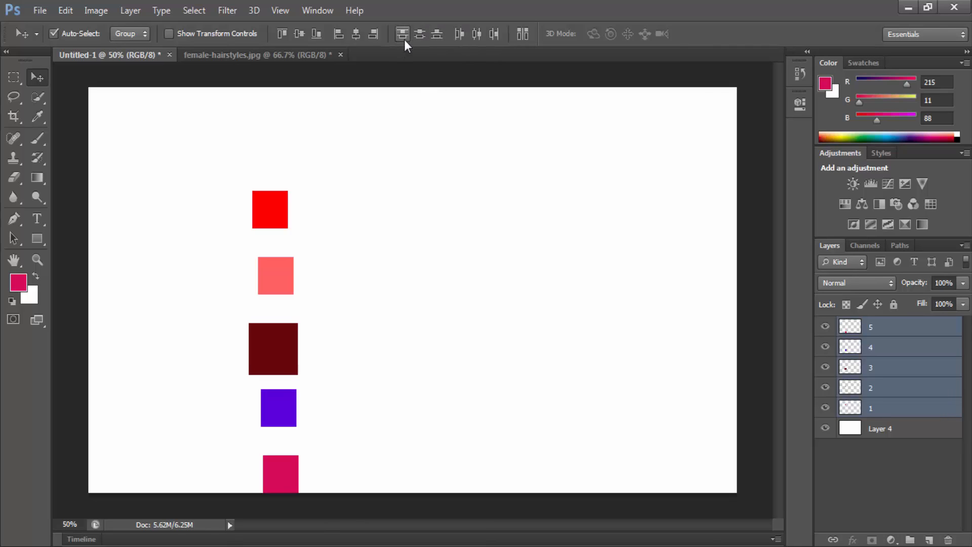
click(421, 35)
click(438, 37)
click(423, 37)
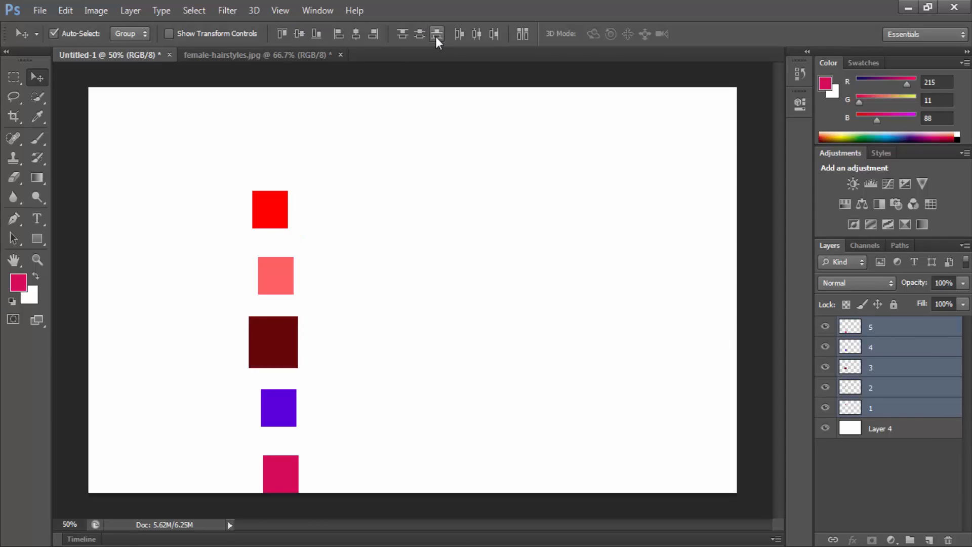
Step: With Auto-Select off, move layer 3's dark red square slightly down and right, and layer 1's red square to the canvas's right half
click(867, 371)
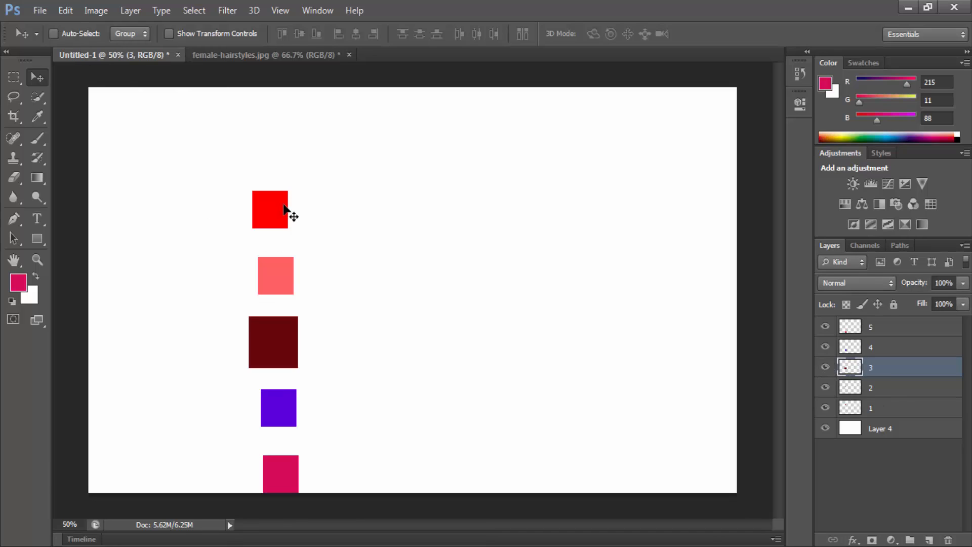
drag(261, 213, 308, 335)
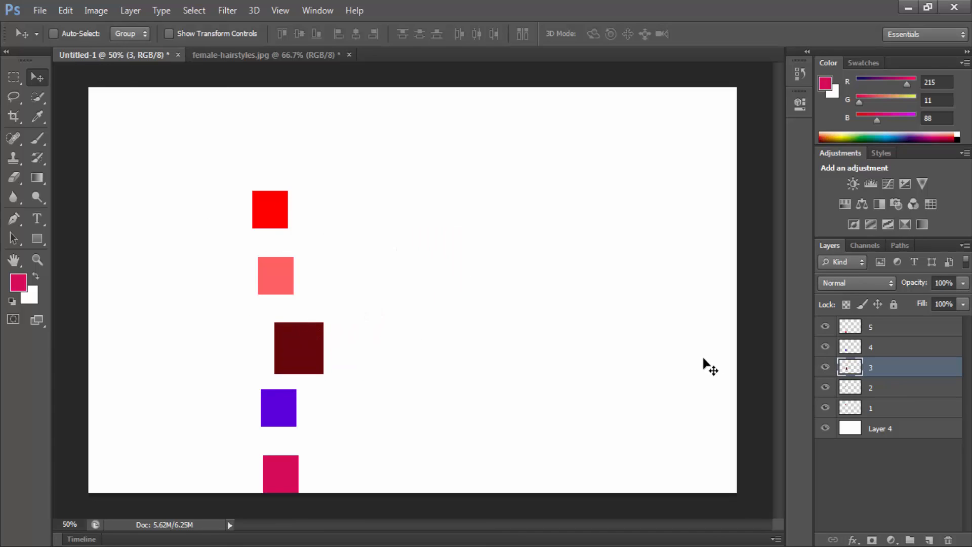
click(883, 408)
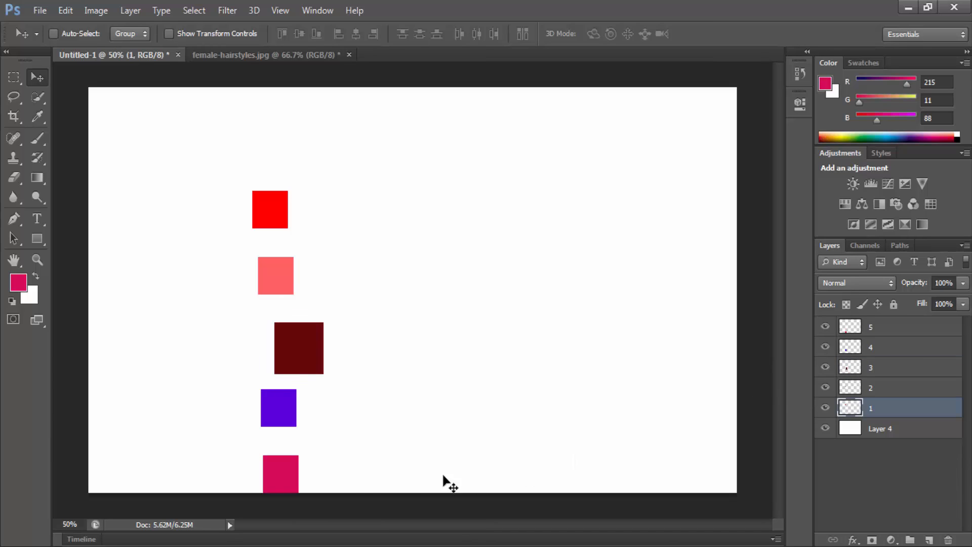
drag(342, 479, 581, 280)
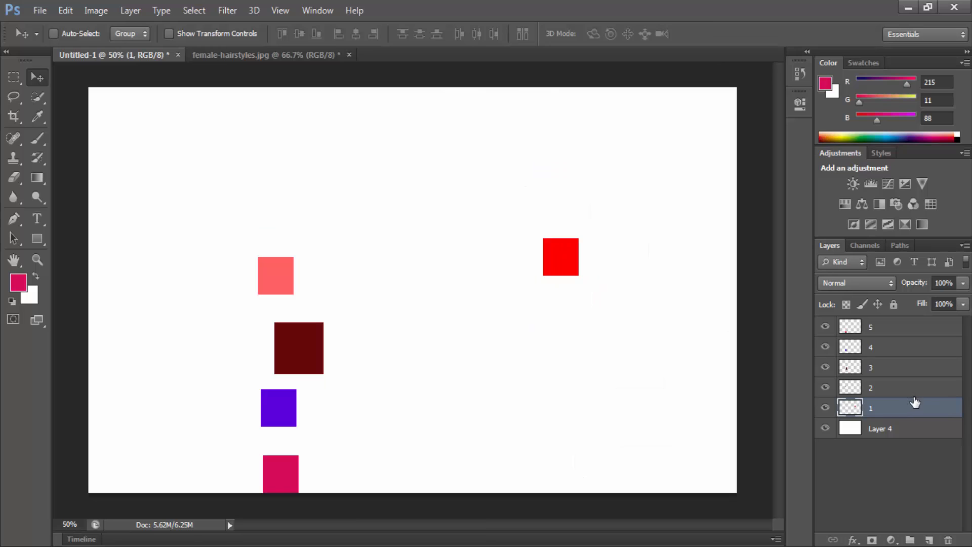
Step: Draw a wide rectangular marquee selection in the upper right of the canvas, above the red square
click(14, 78)
drag(495, 181, 657, 214)
click(317, 50)
click(321, 141)
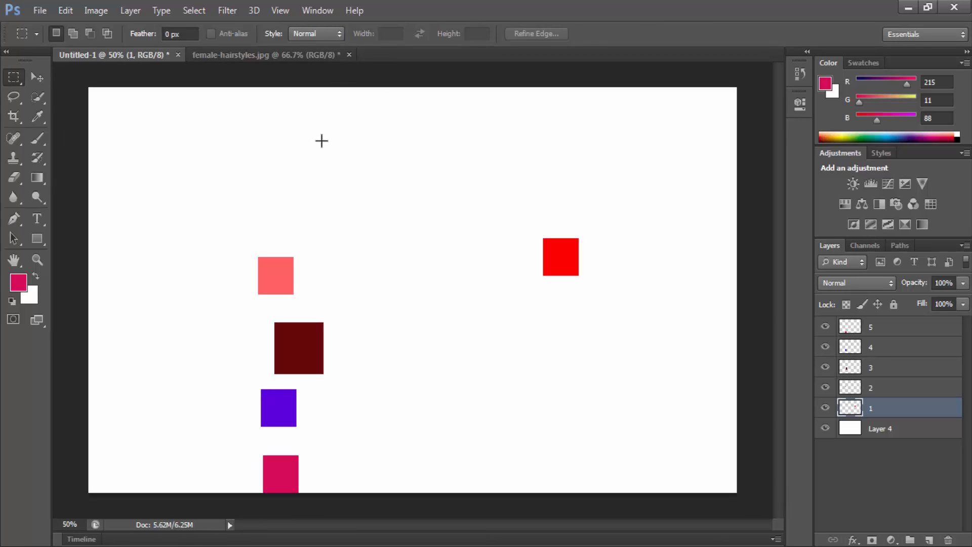
drag(362, 111, 680, 209)
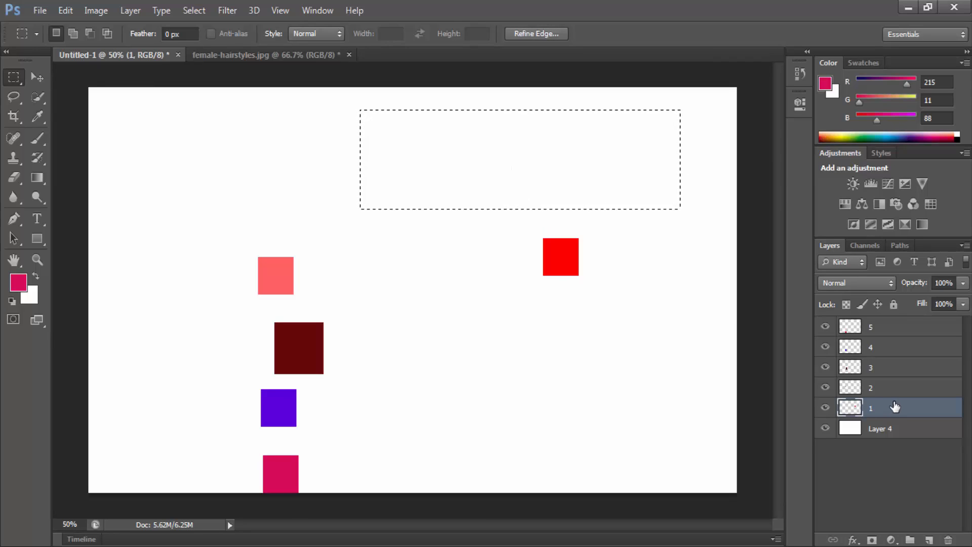
Step: Centre the red square on layer 1 horizontally and vertically within the marquee selection using the Move tool
click(38, 76)
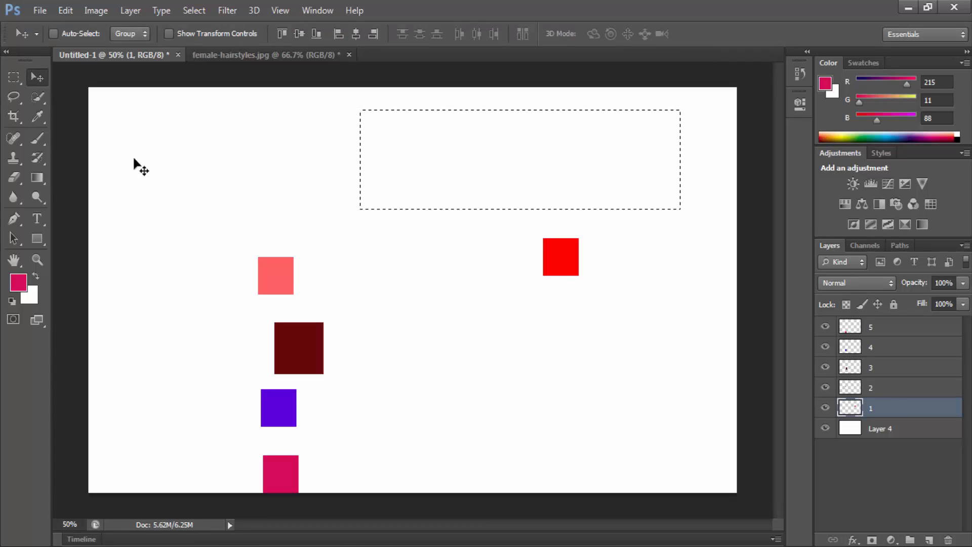
click(357, 34)
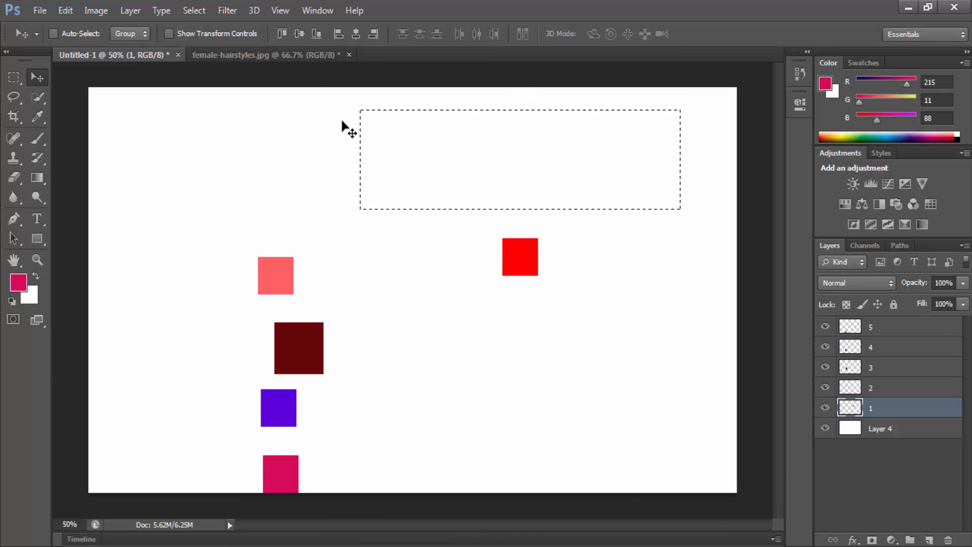
click(299, 34)
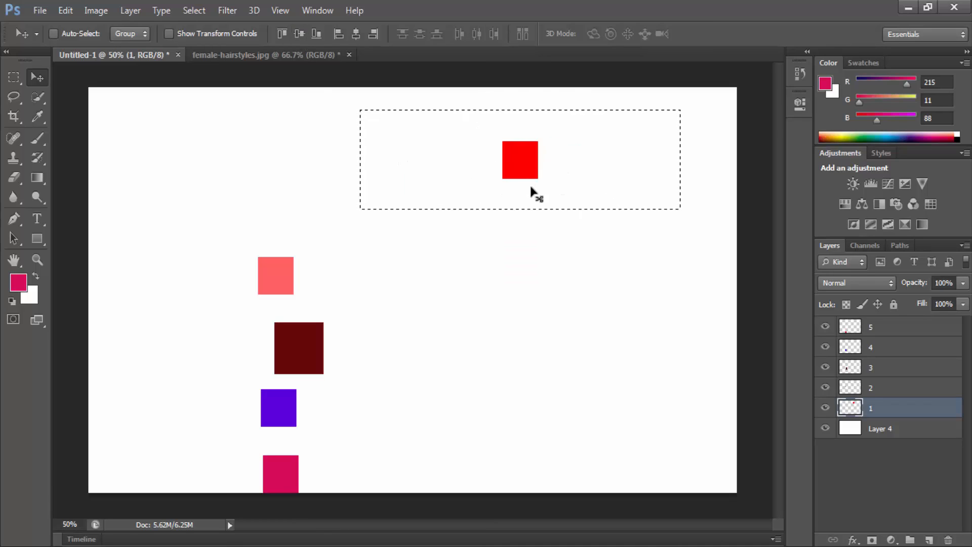
Step: Align the red square to the selection's right and left edges in turn, and finally to its horizontal centre and bottom edge
click(373, 33)
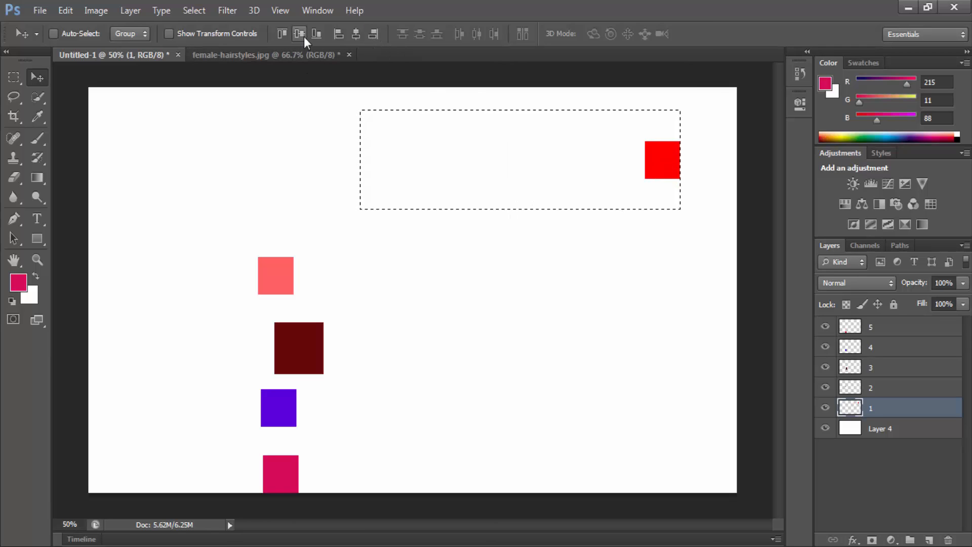
click(335, 33)
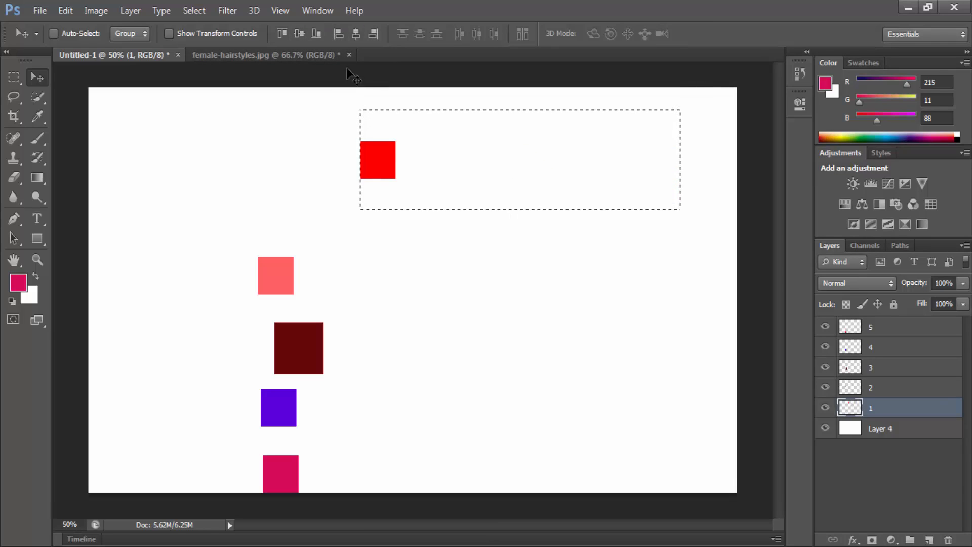
click(373, 34)
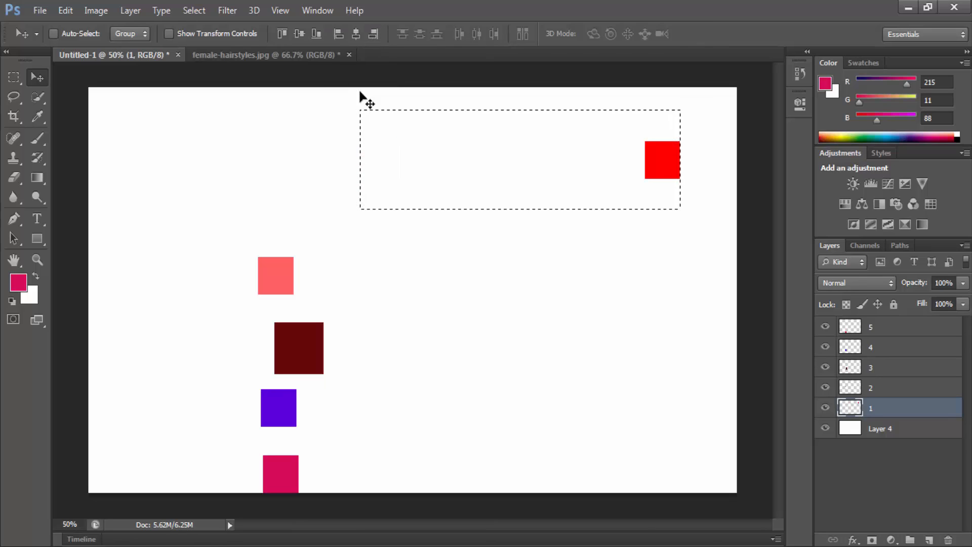
click(356, 34)
click(316, 33)
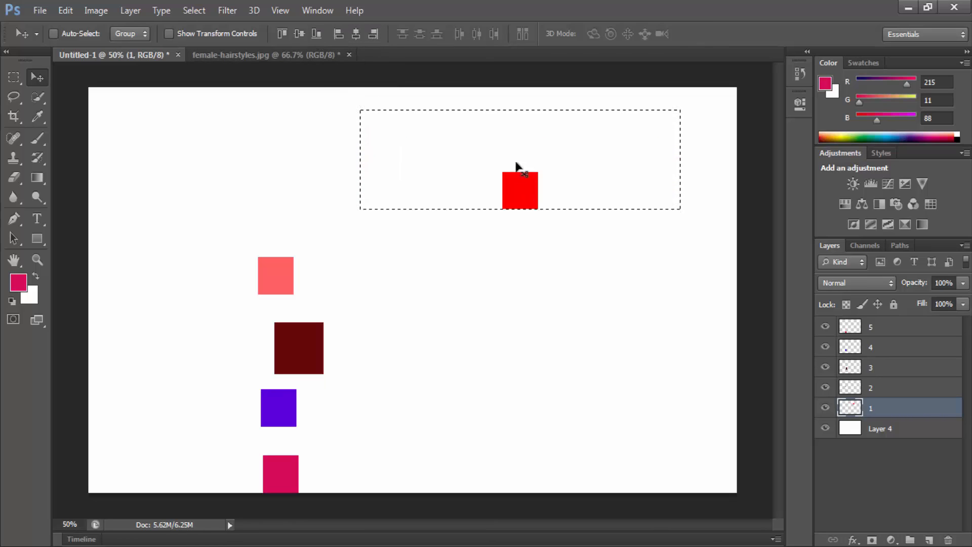
Step: Align the red square to the selection's top edge, and replace the selection with a rectangular marquee in the canvas's upper left
click(282, 34)
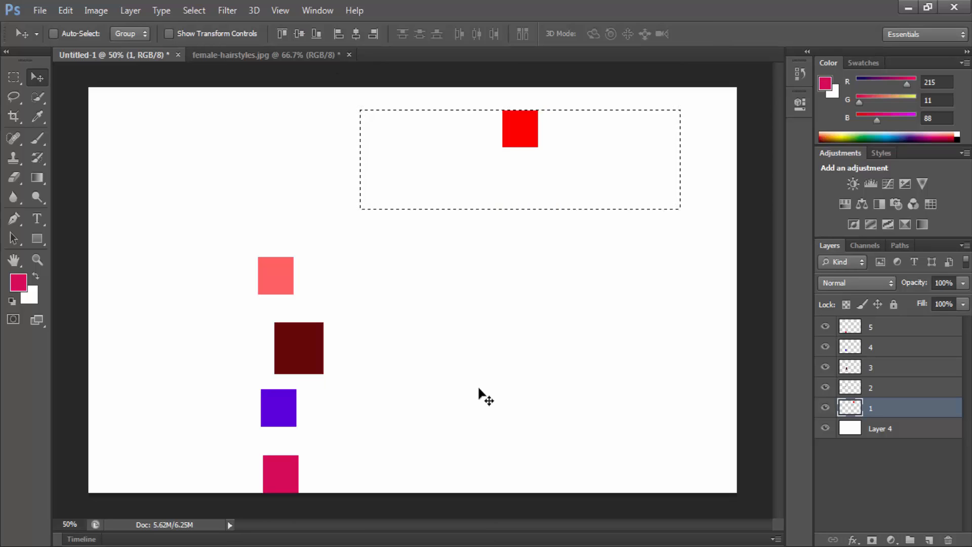
key(ctrl+d)
click(13, 77)
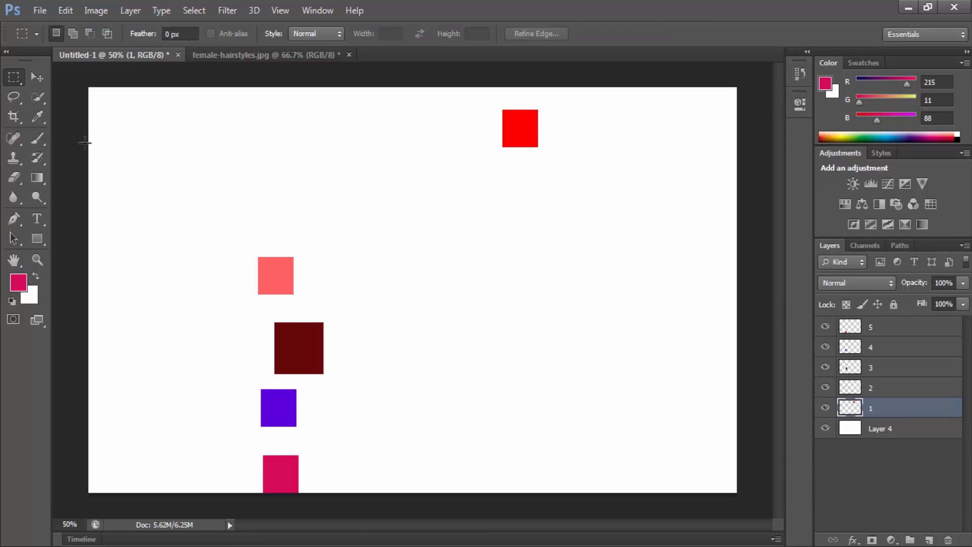
drag(160, 146, 420, 235)
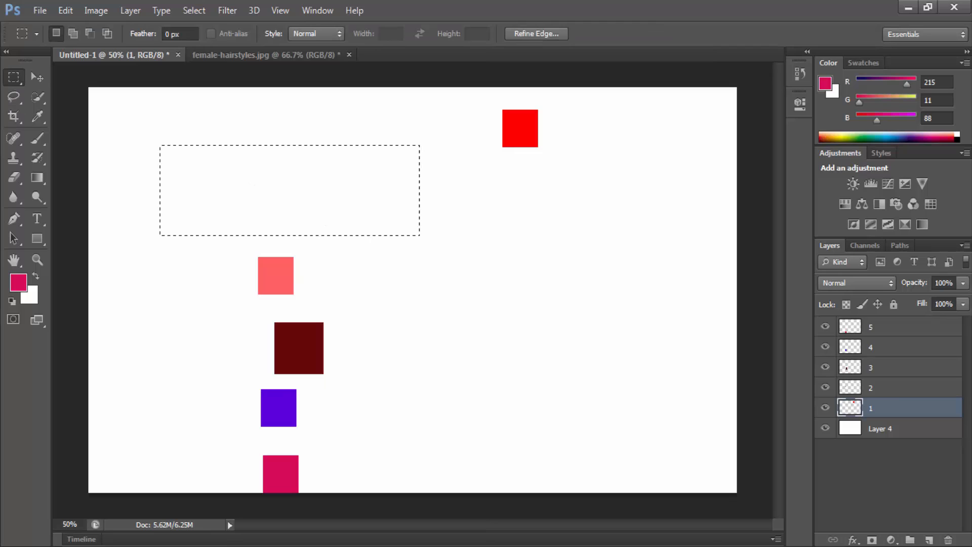
Step: Centre layer 2's light red square in the selection, align it to the right and finally the left edge, and deselect
click(889, 390)
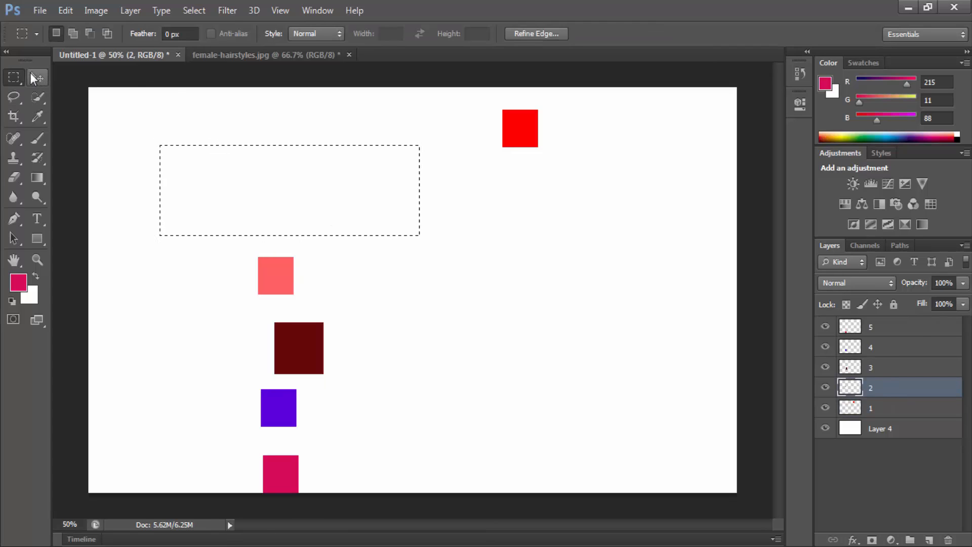
click(36, 77)
click(354, 32)
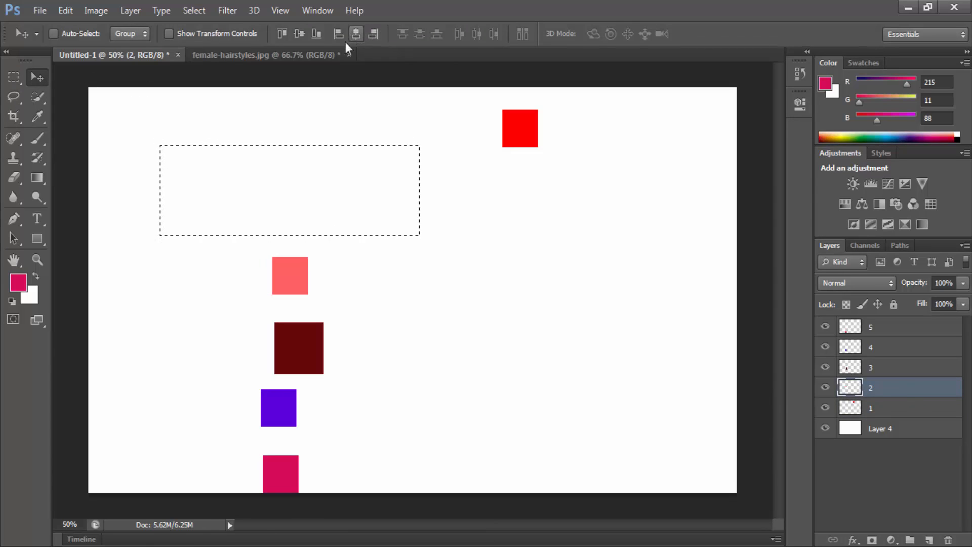
click(299, 33)
click(374, 34)
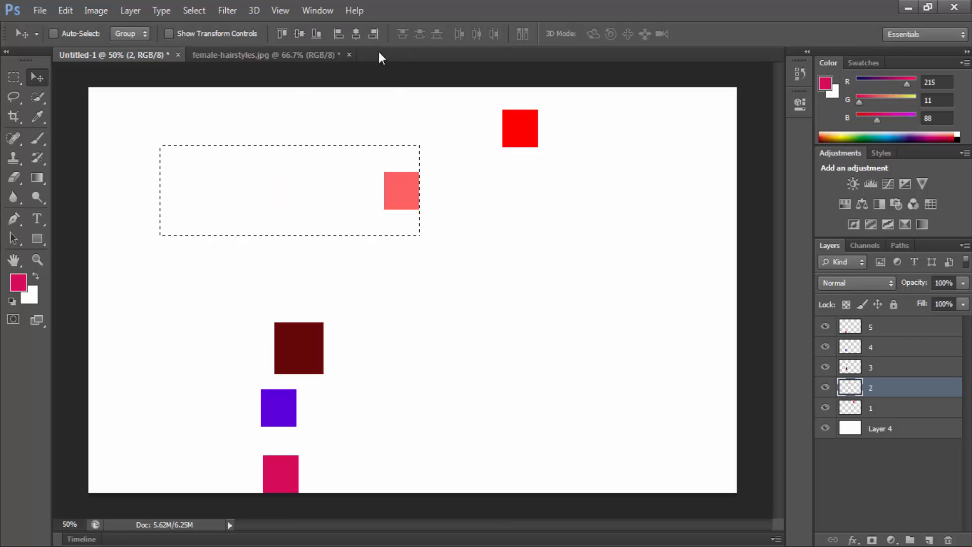
click(336, 35)
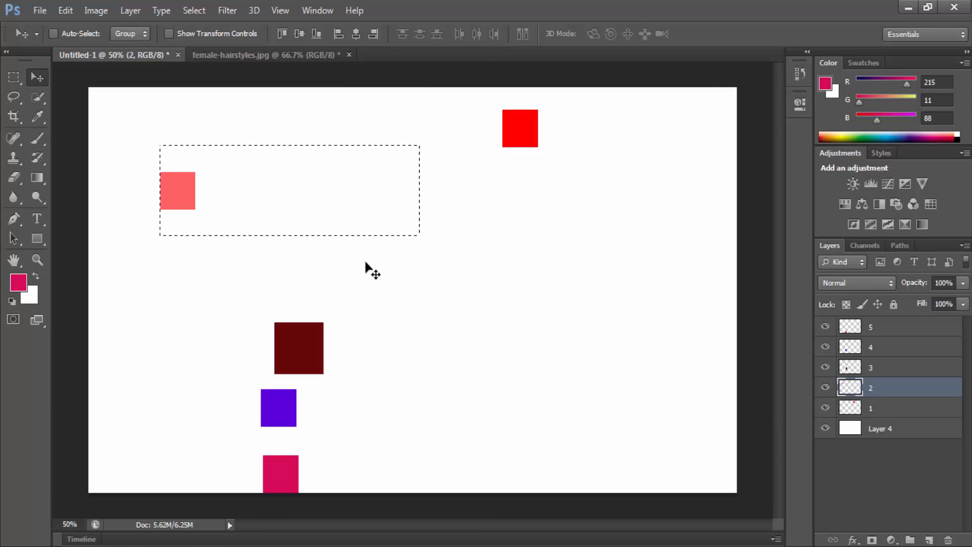
key(ctrl+d)
Step: Draw two practice rectangular marquee selections near the middle of the canvas in turn, clearing each one
click(21, 83)
drag(299, 158, 497, 320)
click(228, 175)
drag(212, 158, 419, 354)
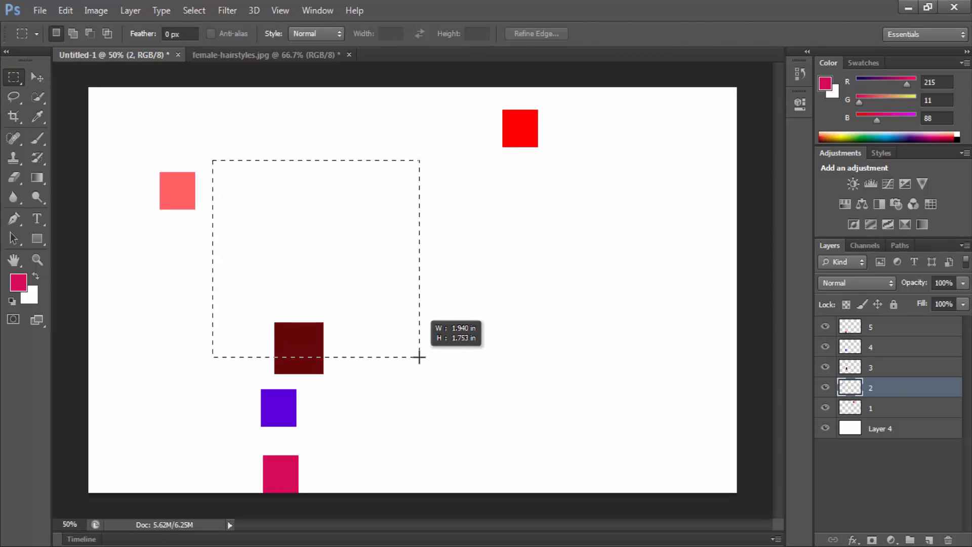
click(336, 242)
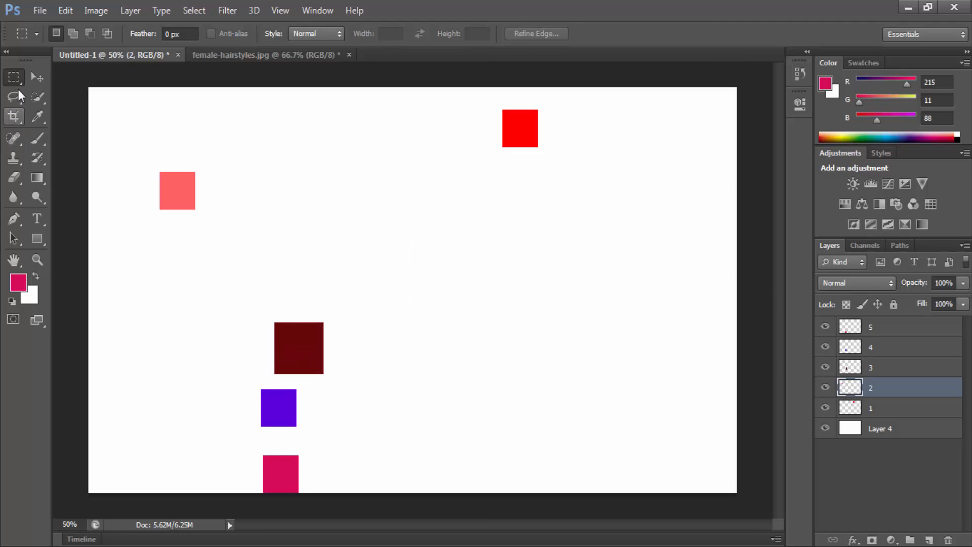
Step: Switch to the Elliptical Marquee tool and draw a practice ellipse near the canvas's centre, clearing the selection
right_click(15, 78)
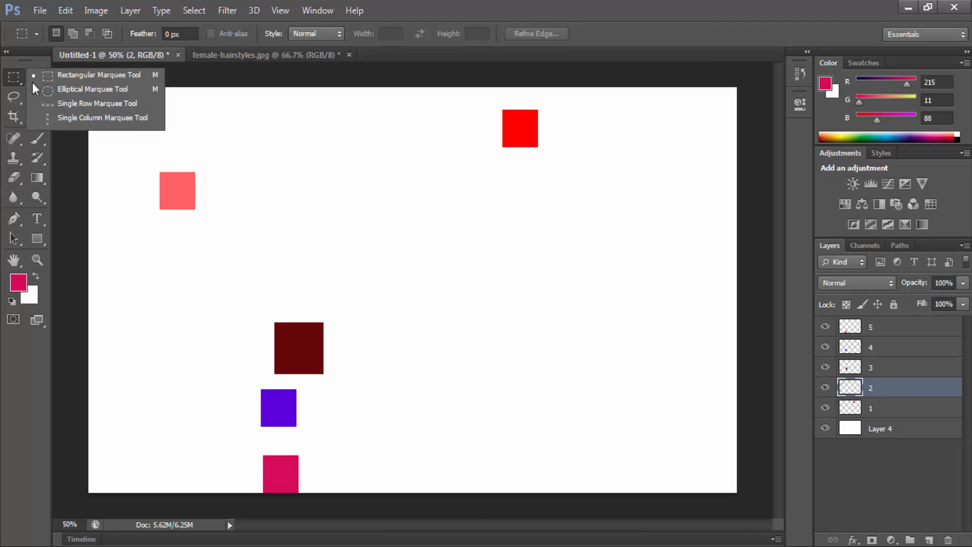
click(80, 89)
drag(344, 183, 475, 267)
click(476, 266)
Step: Fill layer 2 with the magenta foreground colour without any selection, and undo the fill
key(alt+BackSpace)
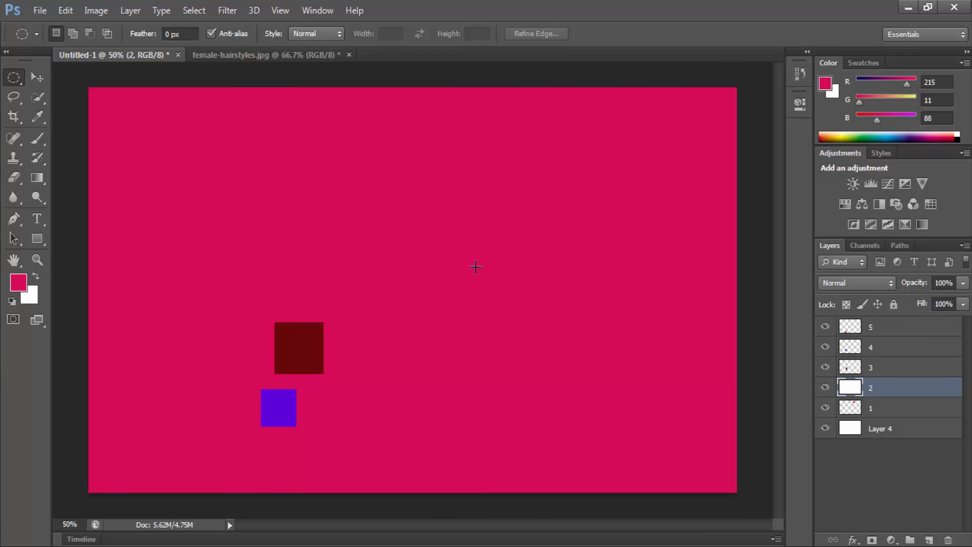
key(ctrl+z)
key(ctrl+z)
key(ctrl+z)
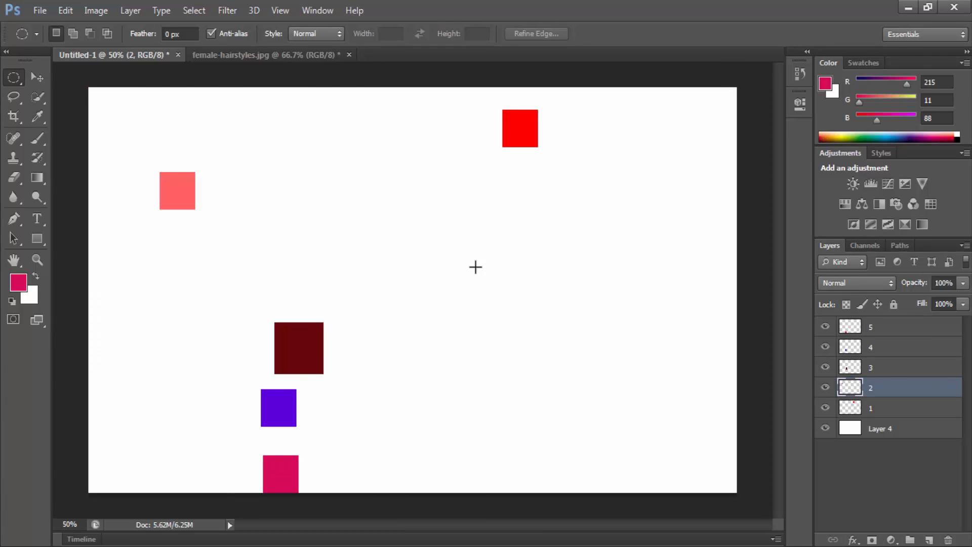
Step: Draw a nearly circular selection above the squares on layer 2, fill it with the magenta foreground colour, and deselect
drag(309, 163, 339, 189)
key(alt+BackSpace)
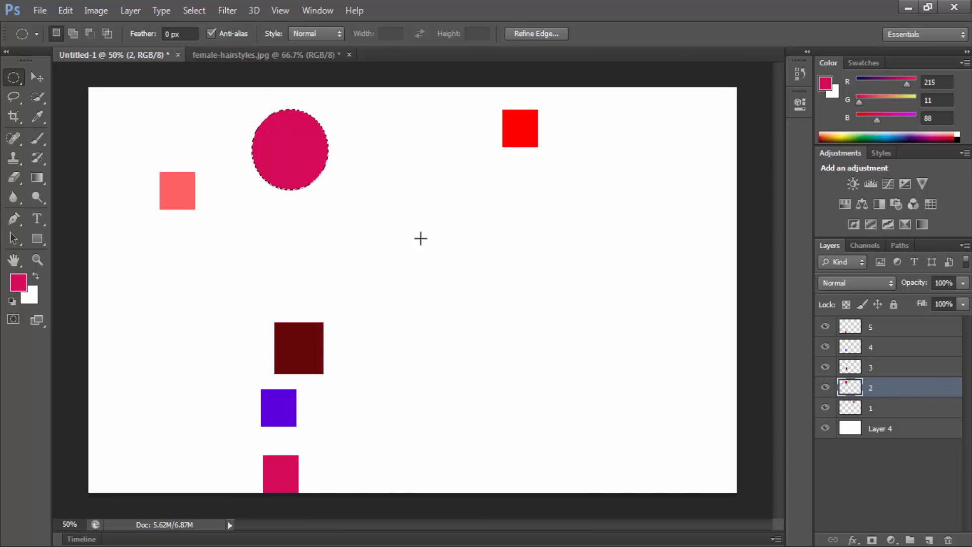
key(ctrl+d)
Step: Cut two small oval eyes and an oval mouth out of the magenta circle using elliptical selections
drag(260, 138, 322, 147)
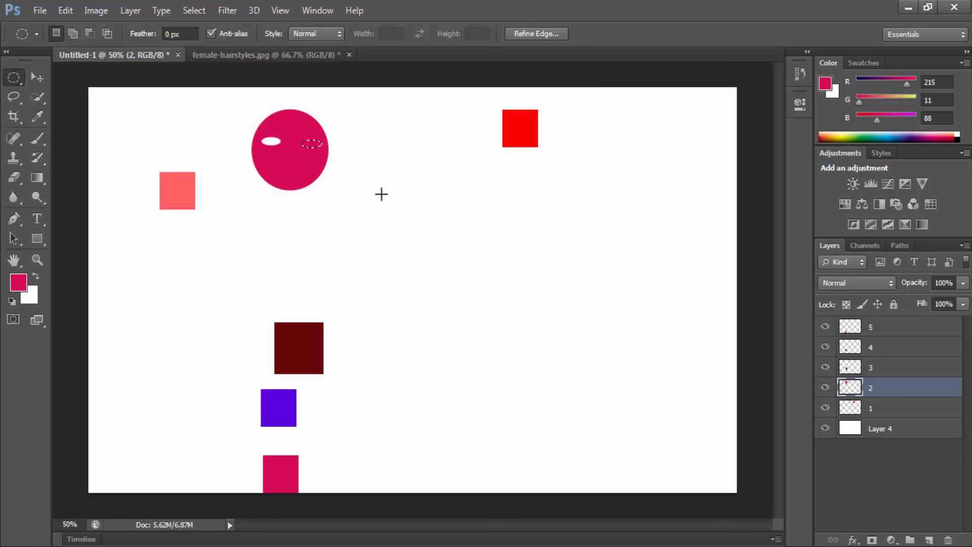
click(361, 190)
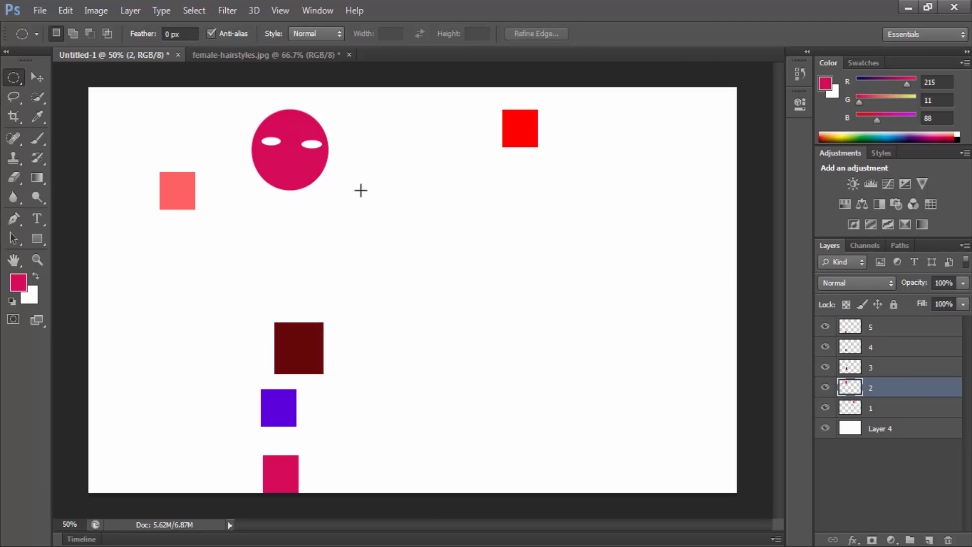
drag(276, 168, 295, 172)
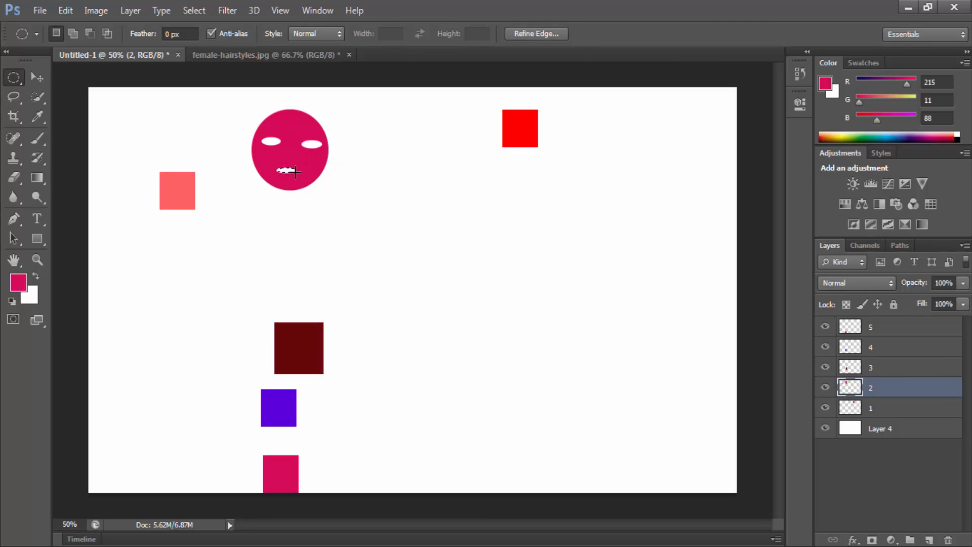
click(335, 181)
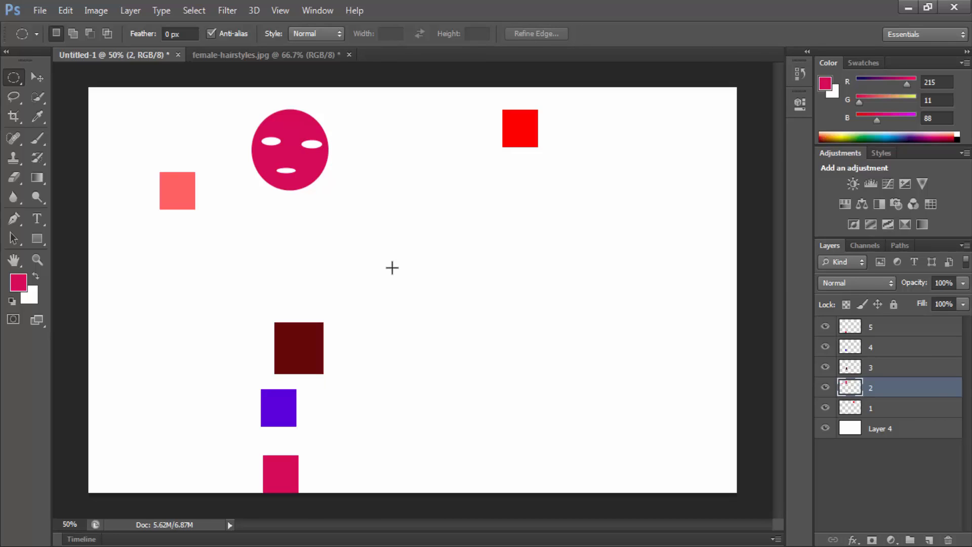
Step: Draw a tiny elliptical selection on the face and a large one across the canvas's middle, clearing each one
drag(307, 154, 315, 163)
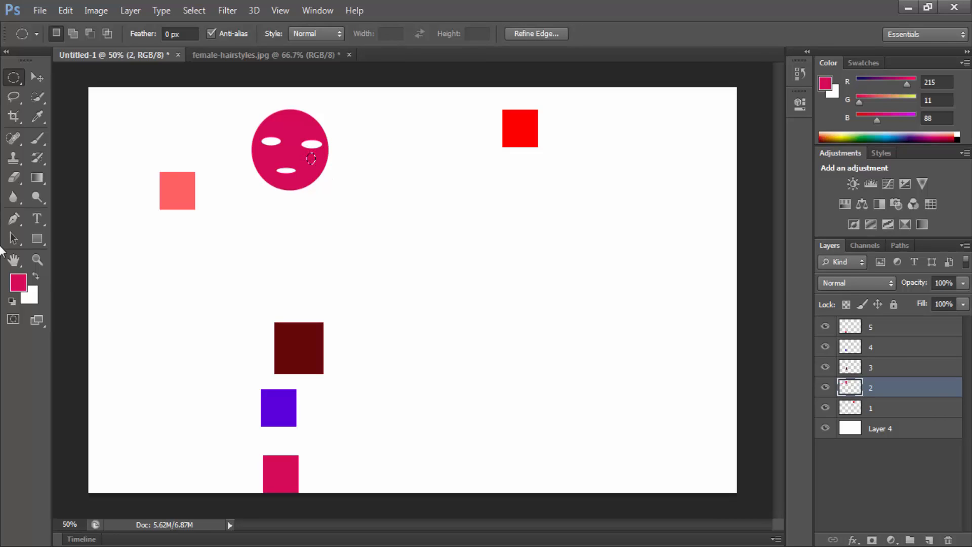
click(326, 287)
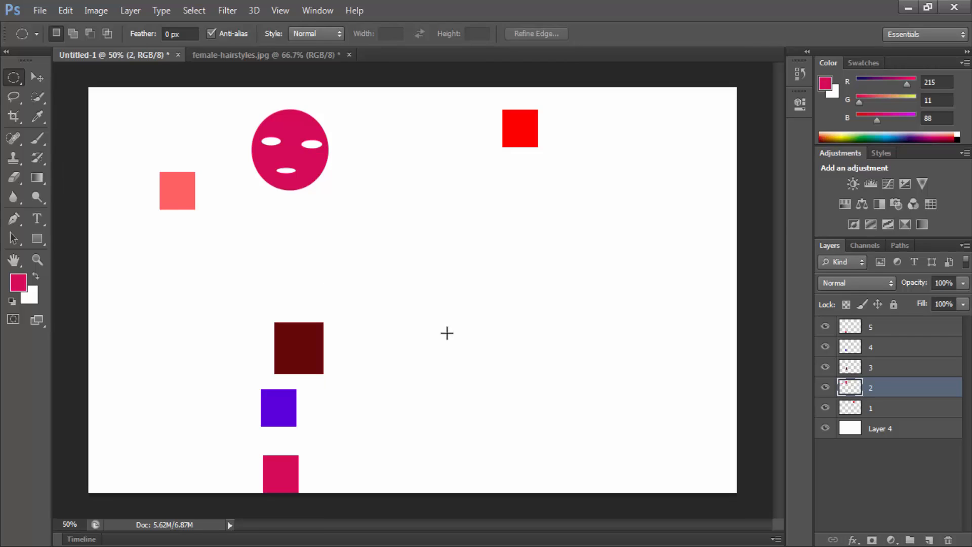
drag(211, 207, 547, 379)
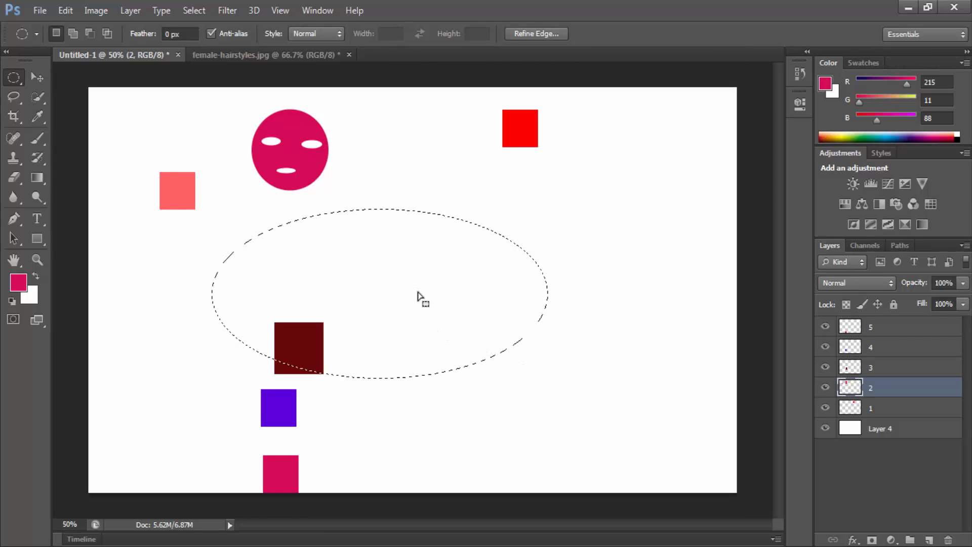
click(415, 288)
Step: Draw a rectangular marquee from the canvas's top-left corner, try the Fixed Size style, and restore Normal before deselecting
right_click(14, 76)
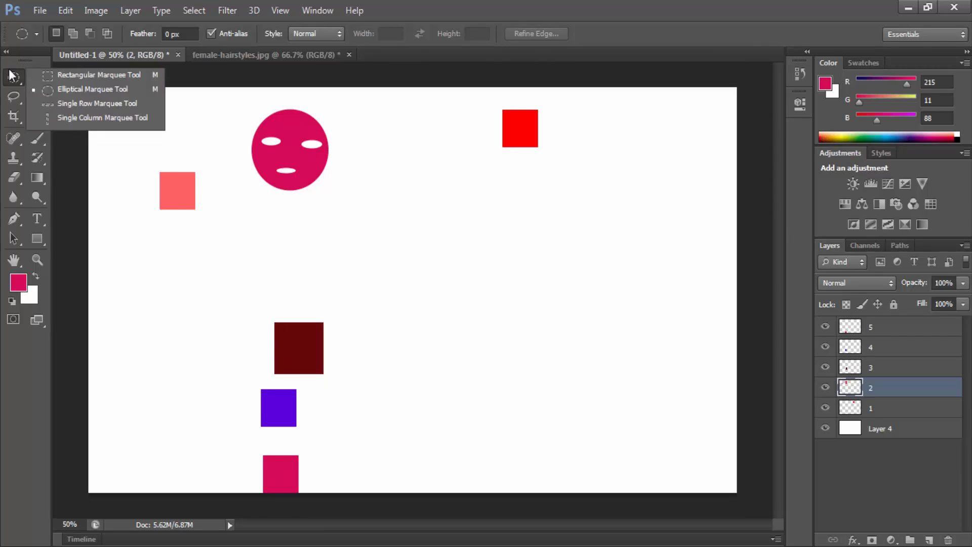
click(81, 74)
drag(90, 87, 197, 189)
click(314, 33)
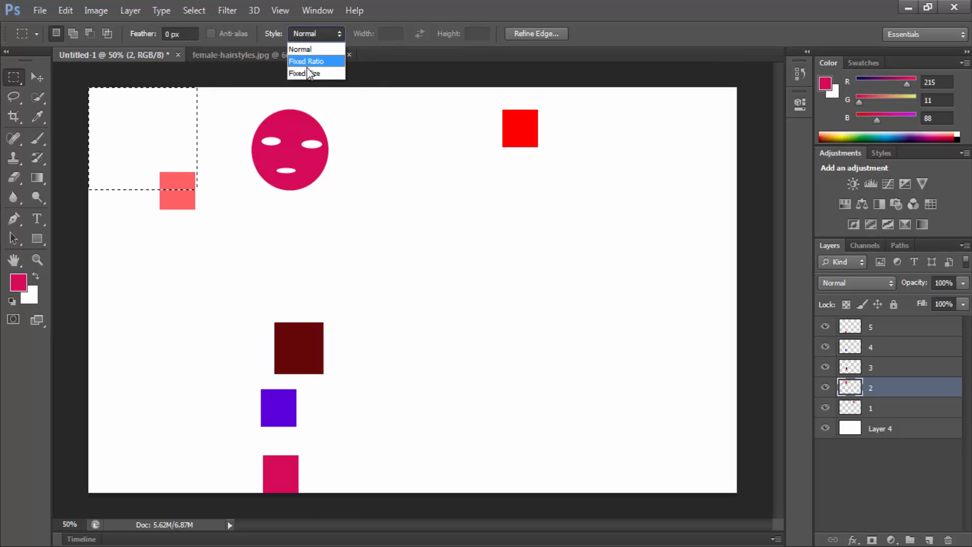
click(310, 75)
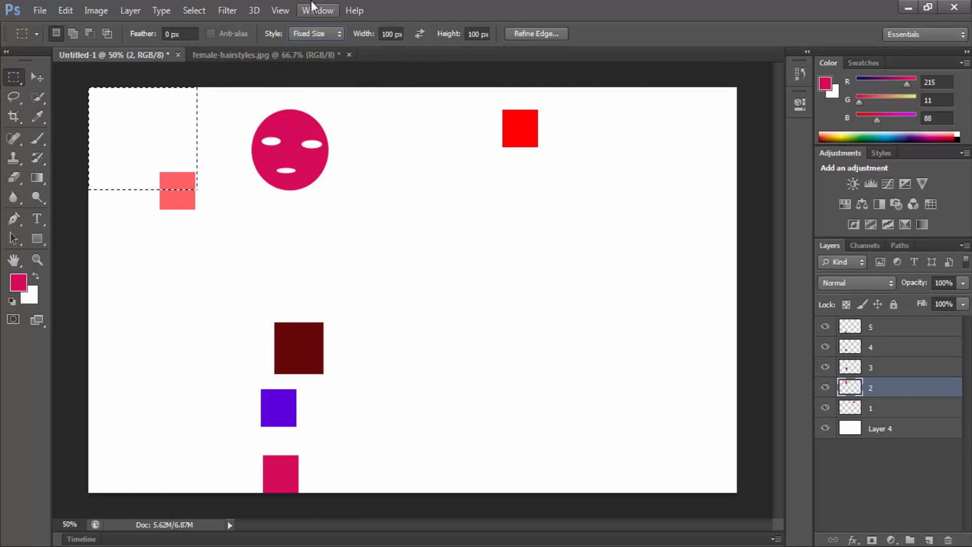
click(309, 34)
click(311, 51)
click(325, 183)
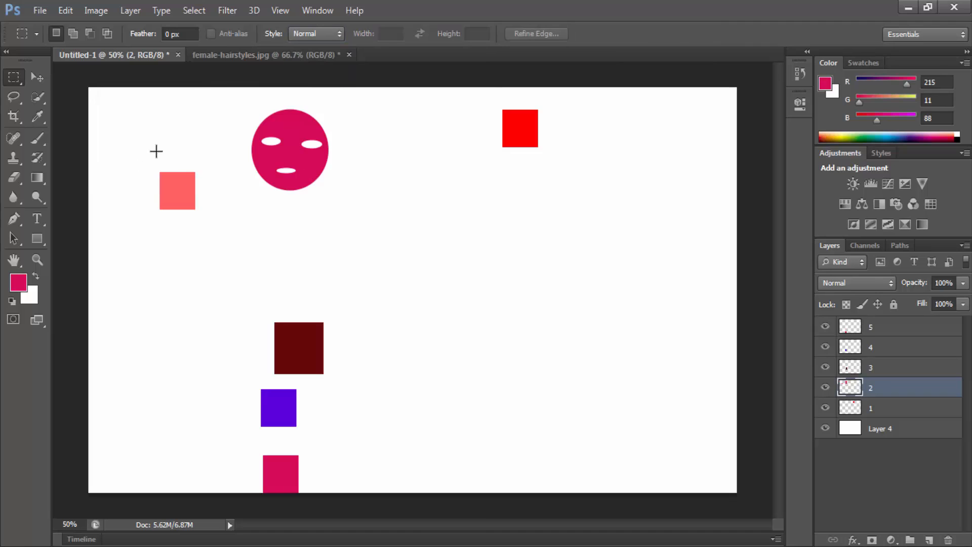
Step: Activate the Move tool, select layer 5, and lock all of that layer's properties
right_click(19, 78)
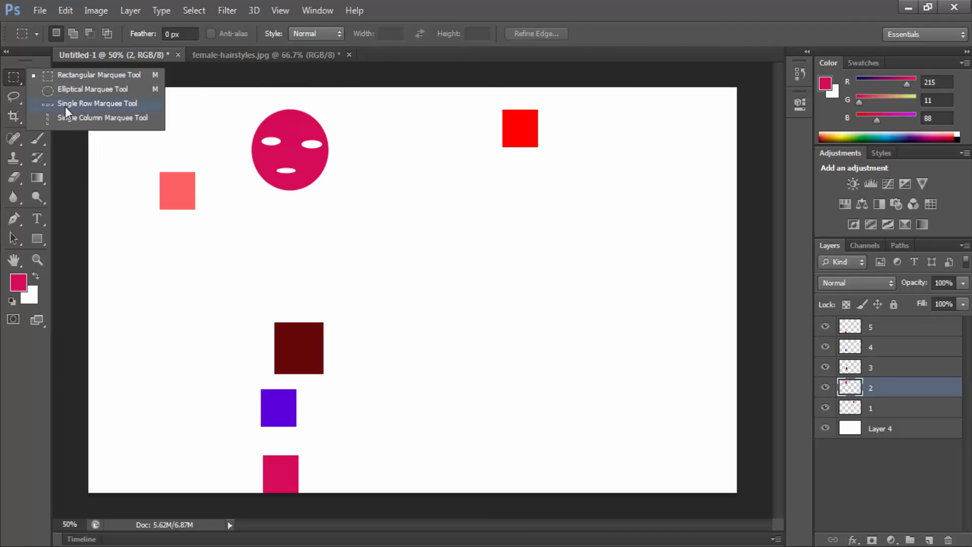
click(36, 77)
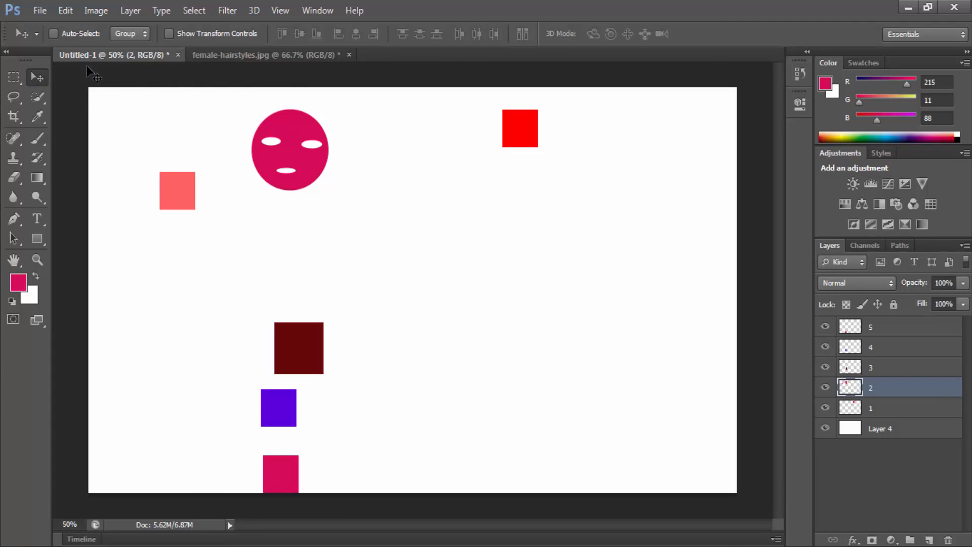
click(899, 408)
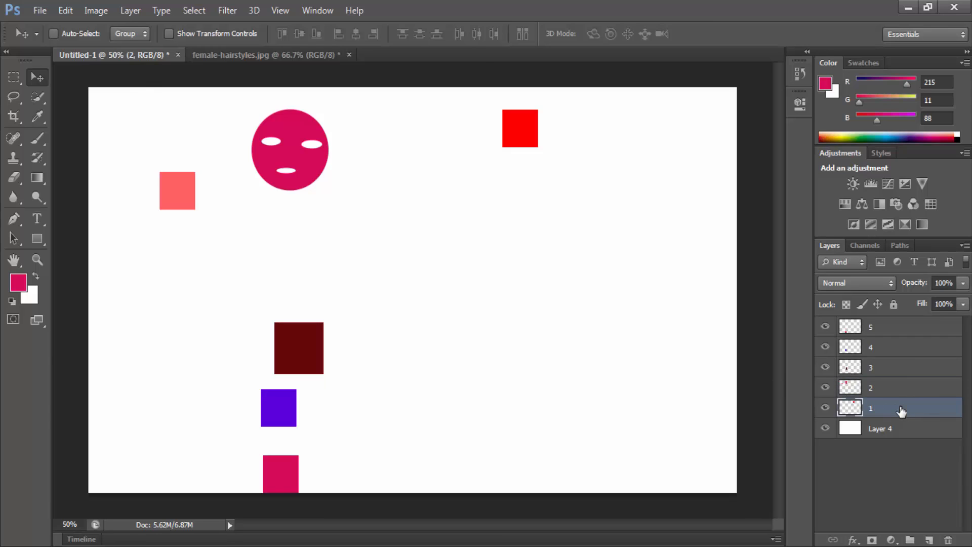
click(879, 331)
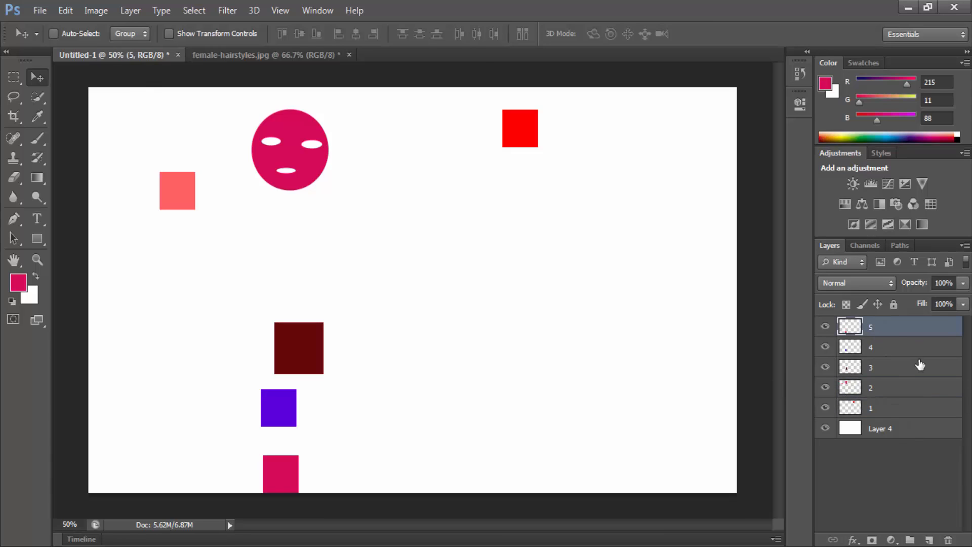
click(877, 304)
click(893, 305)
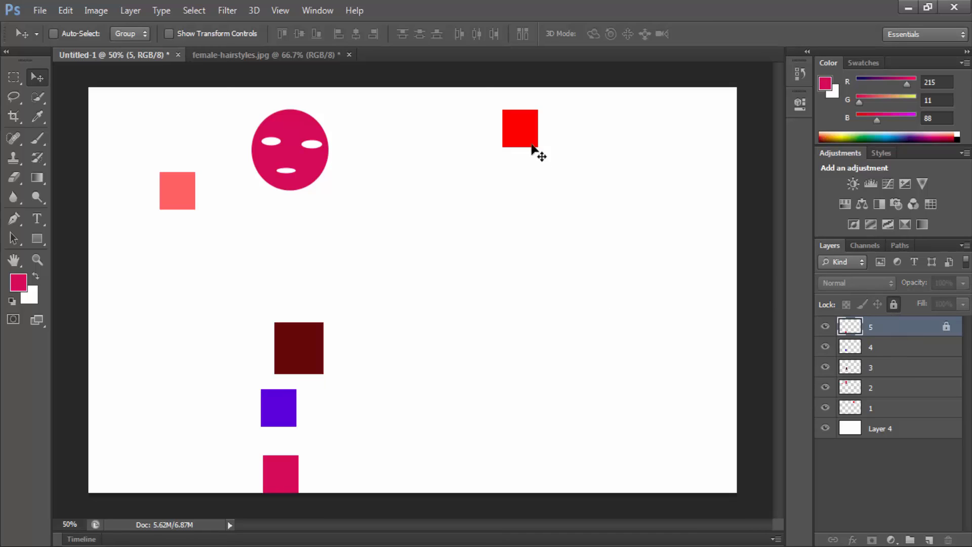
Step: Try repeatedly to move the magenta square on the fully locked layer 5, dismissing each message
click(563, 185)
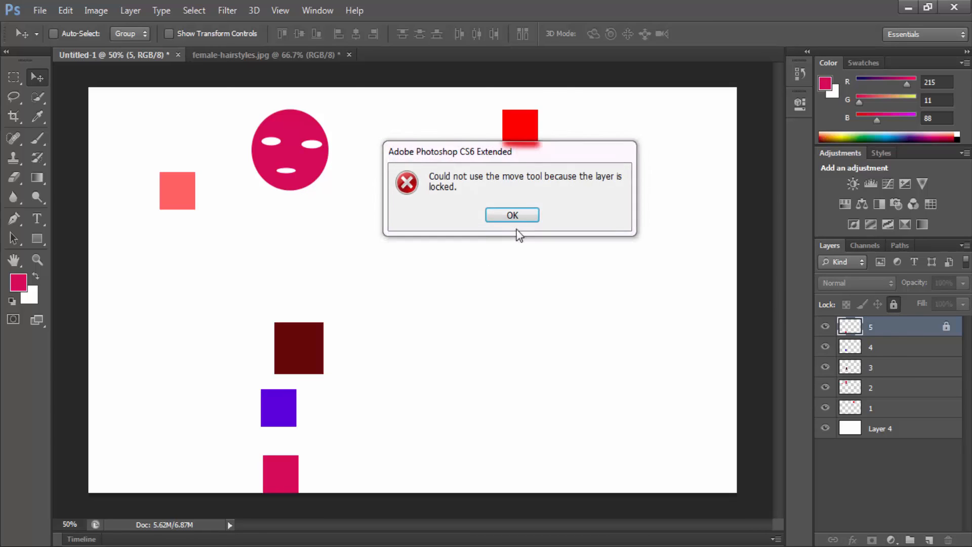
click(514, 215)
click(281, 448)
click(524, 213)
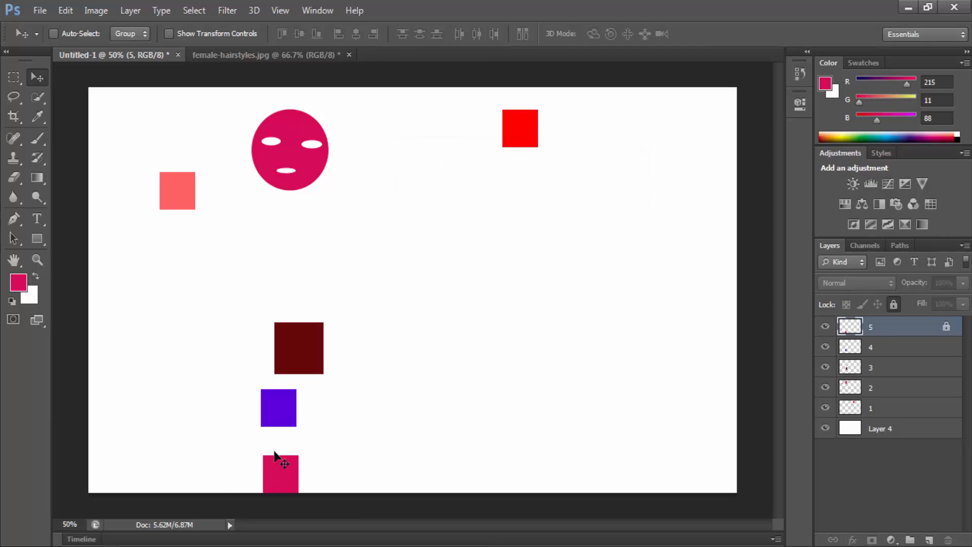
click(276, 457)
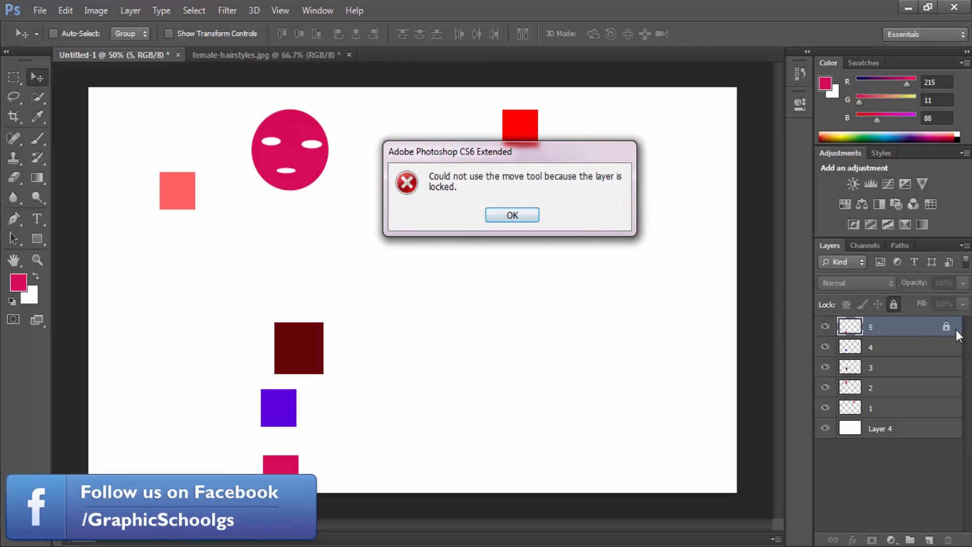
click(505, 218)
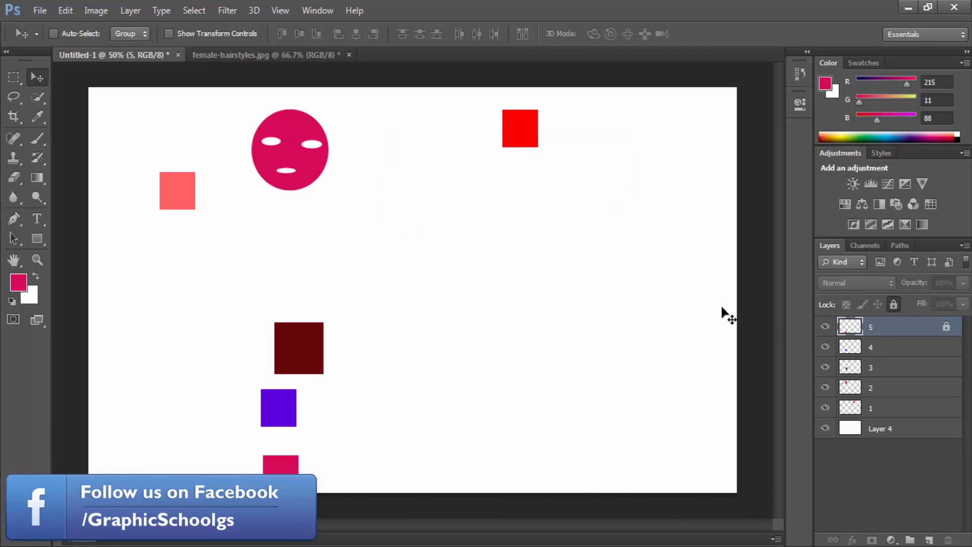
Step: Remove the full lock from layer 5 and move its magenta square toward the middle of the canvas
click(894, 304)
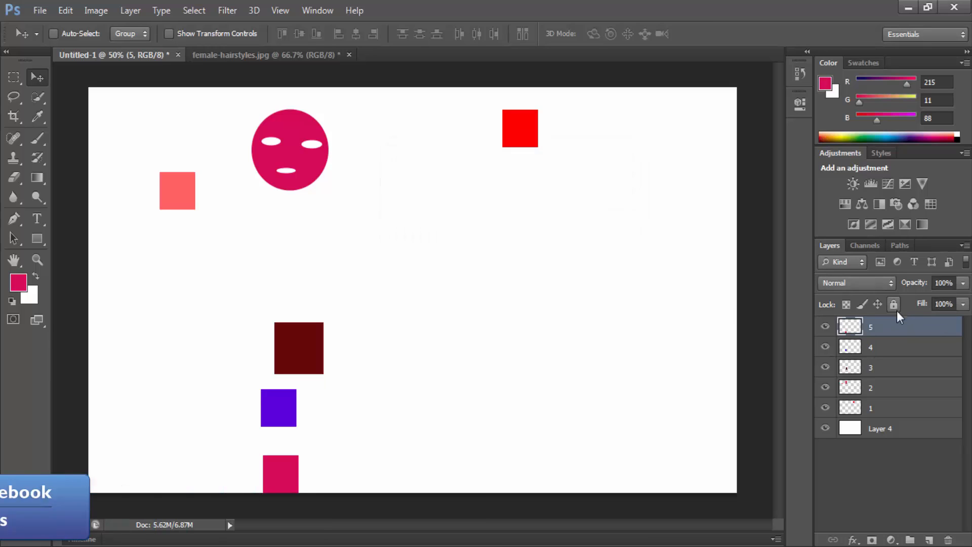
drag(564, 189, 580, 295)
drag(446, 403, 547, 284)
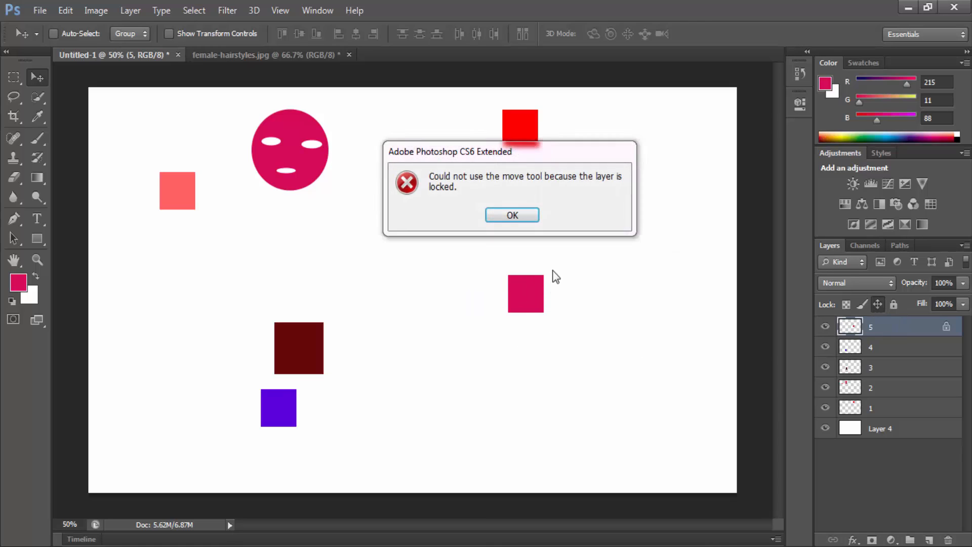
Step: Try to move the magenta square with layer 5's position locked, dismissing each message
click(512, 221)
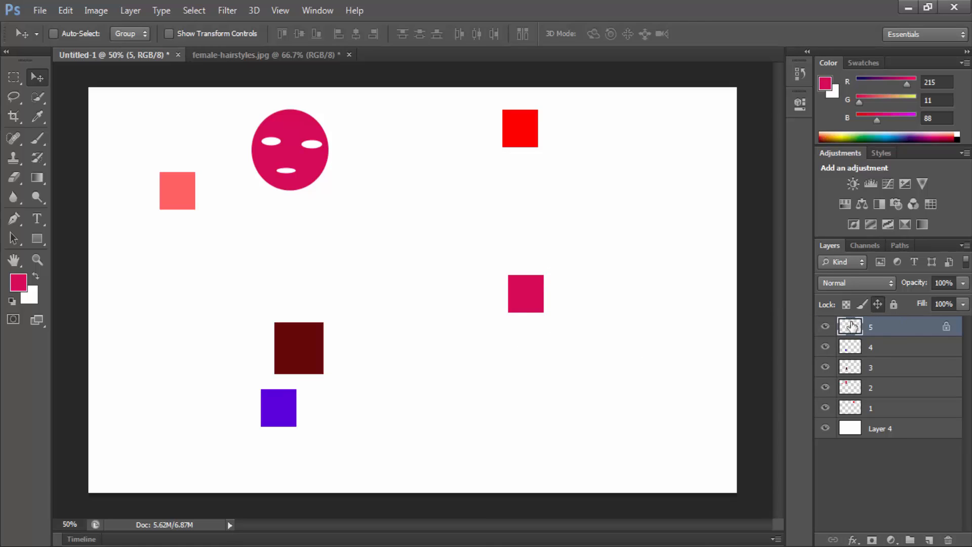
click(502, 313)
click(512, 215)
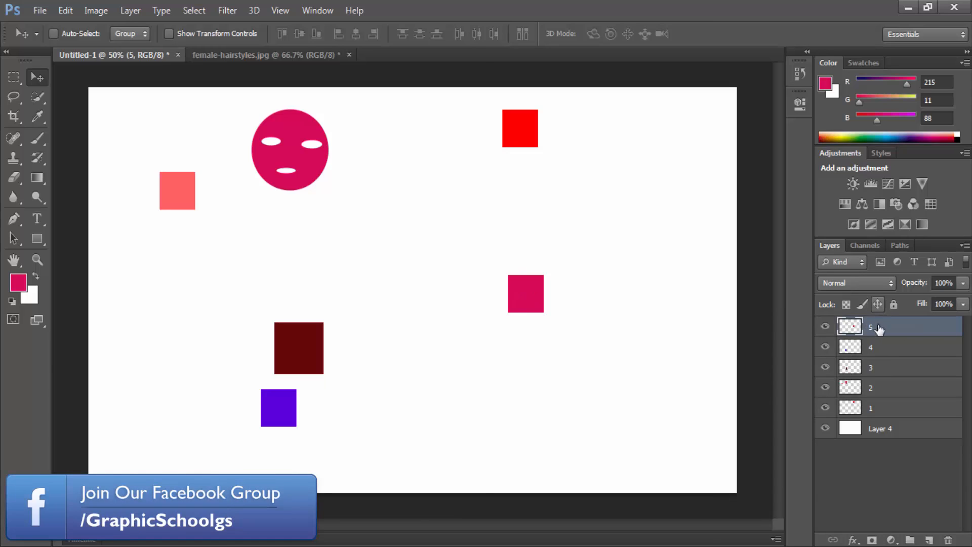
Step: Lock layer 5's image pixels, load its magenta square as a selection, and release the pixel lock
click(862, 304)
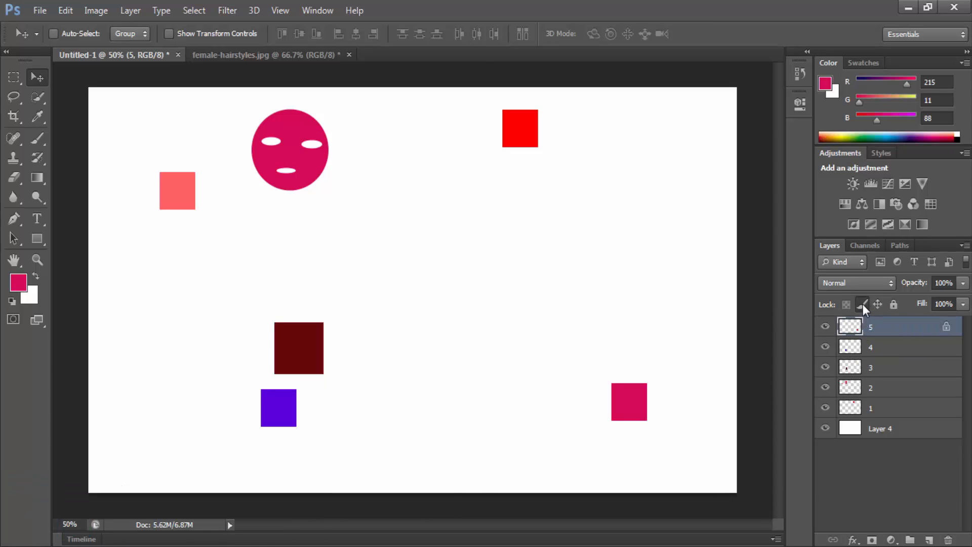
ctrl+click(855, 330)
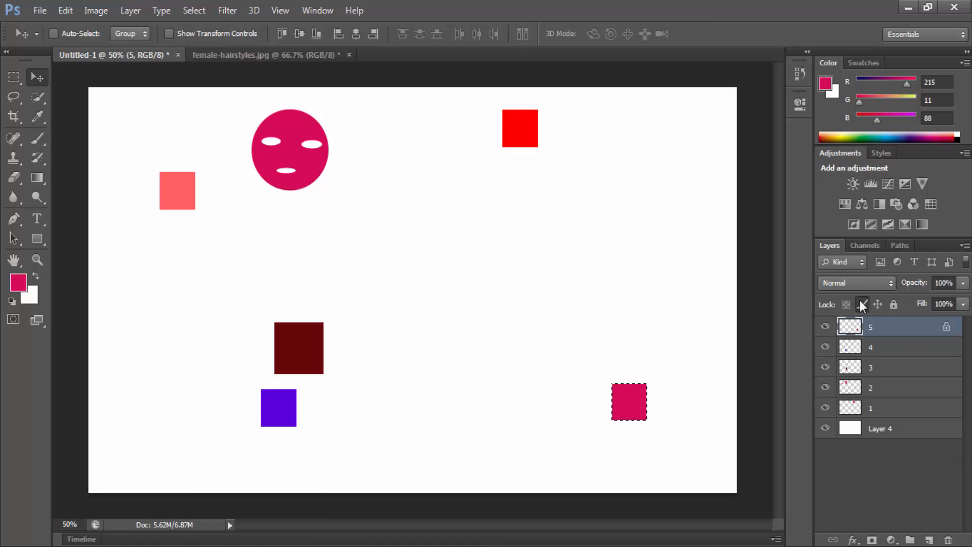
click(862, 303)
Step: Delete the selected magenta pixels on layer 5 and restore the square with the foreground colour
key(Delete)
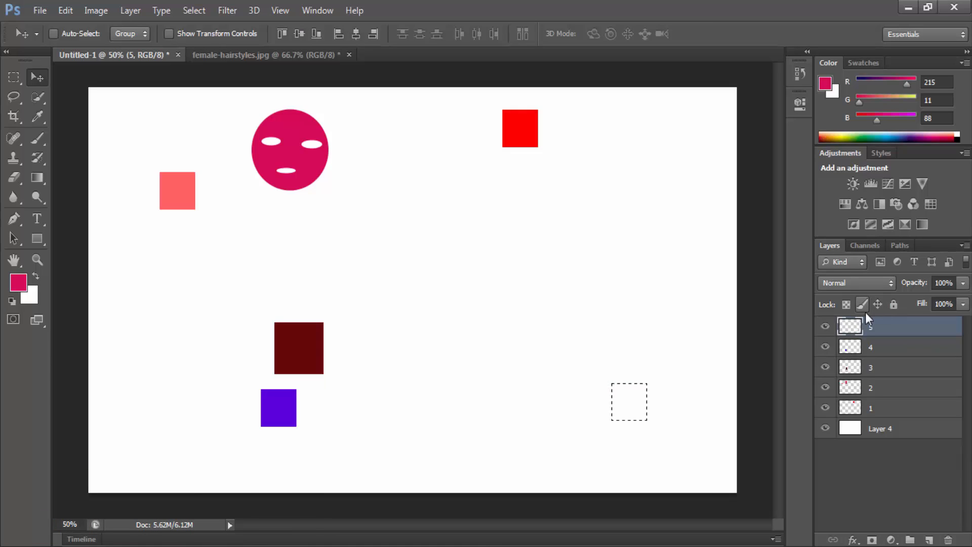
key(ctrl+z)
key(Delete)
key(alt+BackSpace)
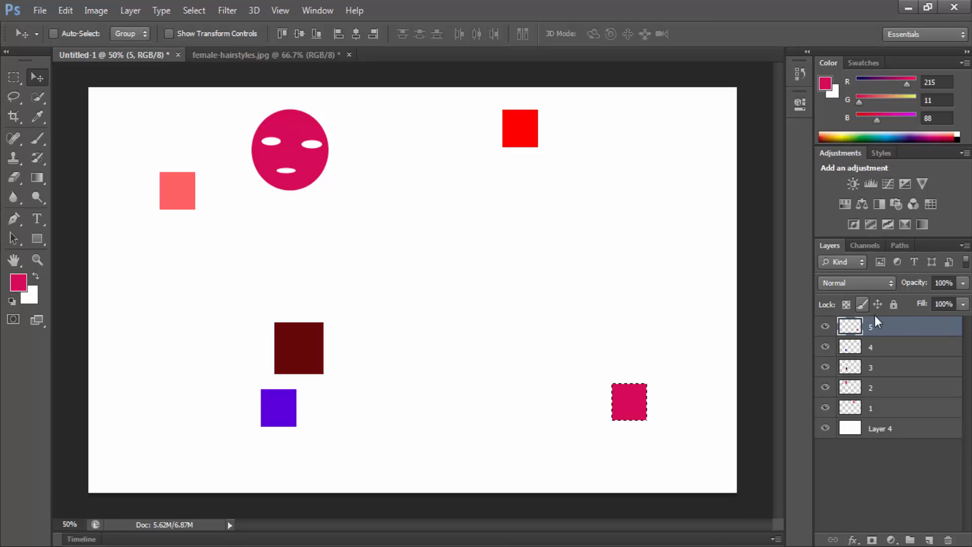
Step: With layer 5's transparent pixels locked and Layer 4 hidden, fill the square with white and again with magenta
click(845, 305)
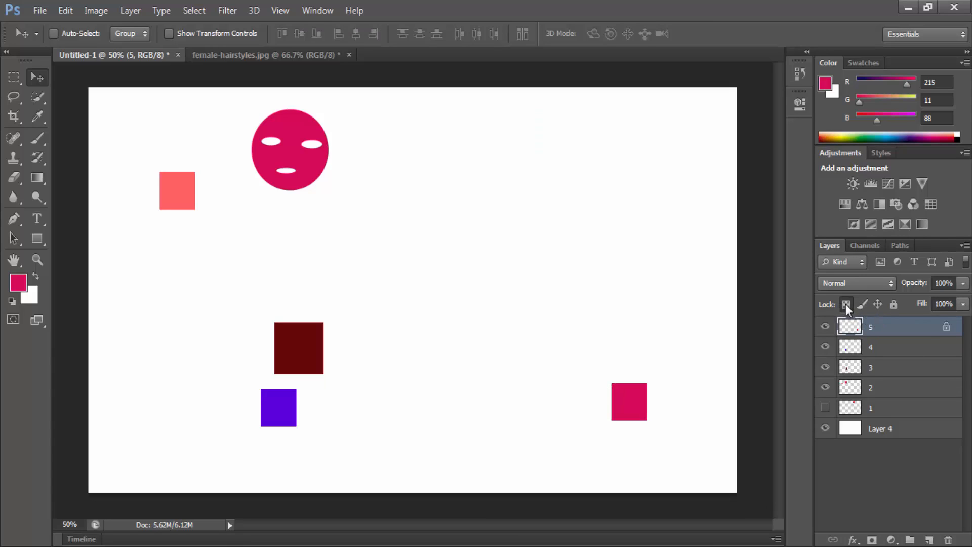
click(845, 304)
click(848, 304)
click(825, 427)
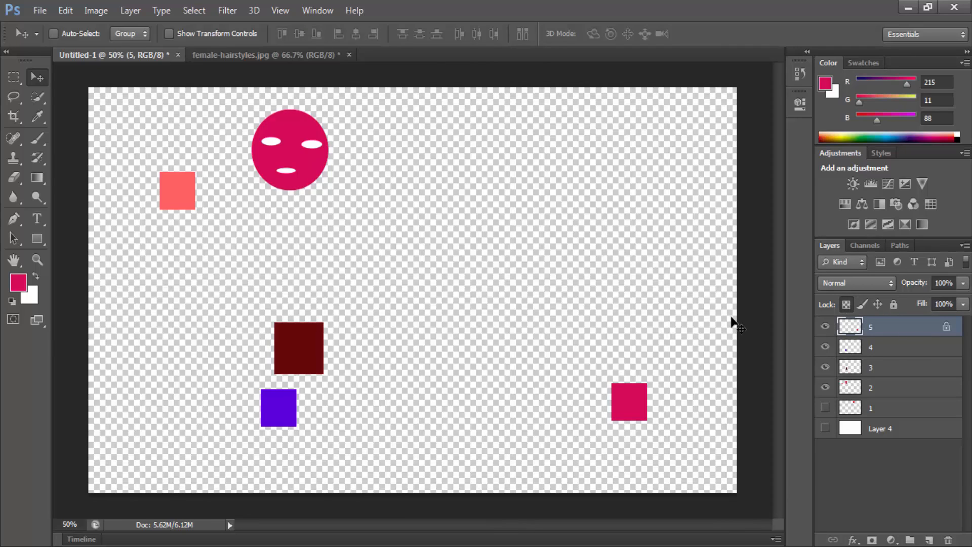
key(ctrl+BackSpace)
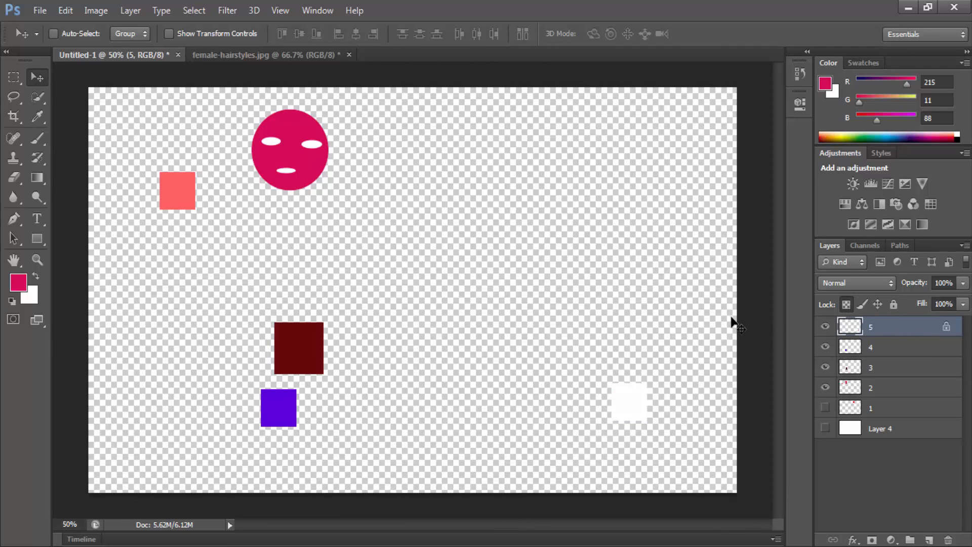
key(alt+BackSpace)
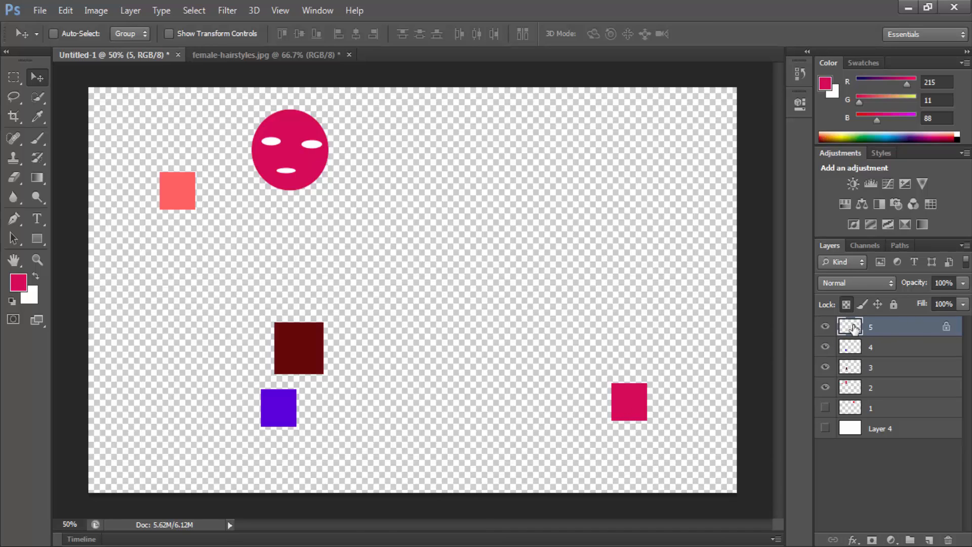
Step: Unlock layer 5's transparent pixels, fill the whole layer alternately with magenta and white, and undo the fills
click(841, 304)
key(alt+BackSpace)
key(ctrl+BackSpace)
key(alt+BackSpace)
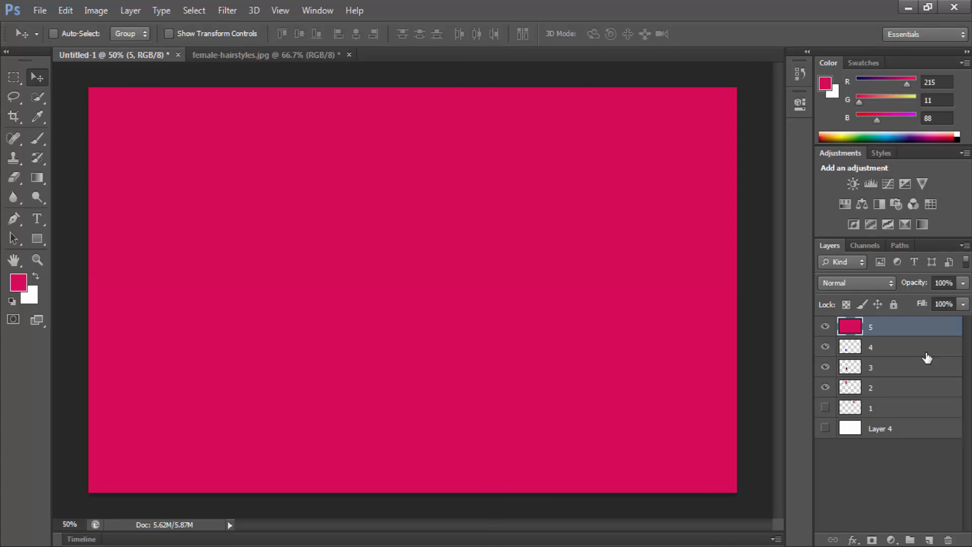
key(ctrl+BackSpace)
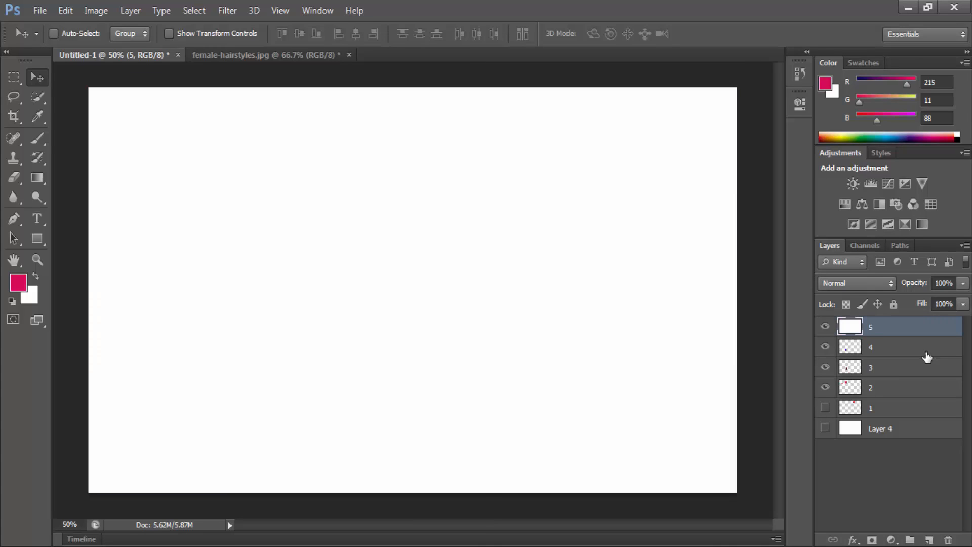
key(alt+BackSpace)
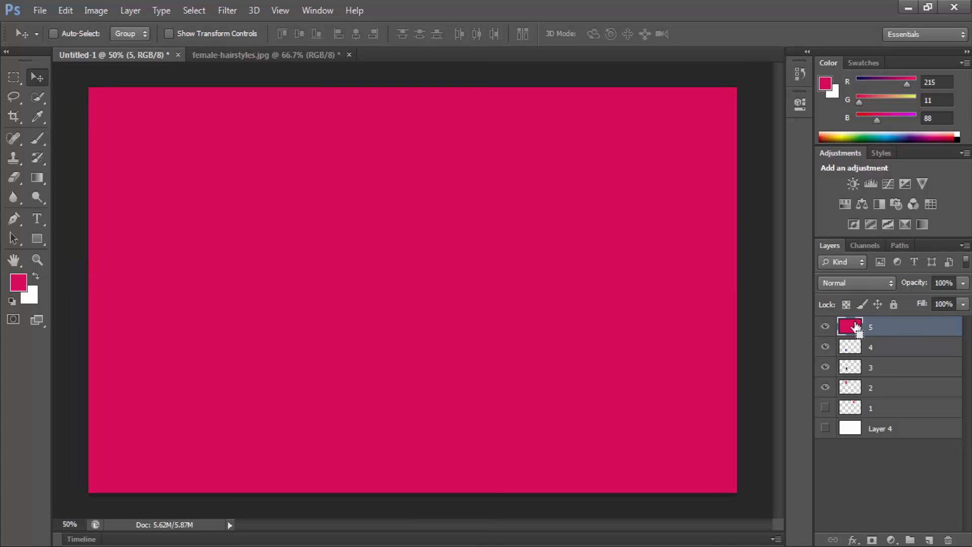
key(ctrl+alt+z)
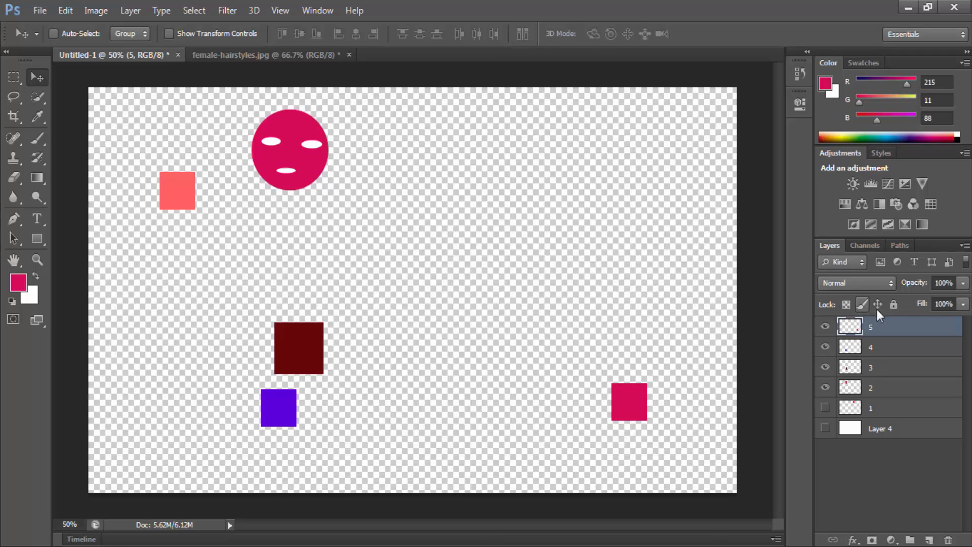
Step: Lock all of layer 5's properties and try to open its lock indicator, dismissing the message
click(862, 305)
click(894, 304)
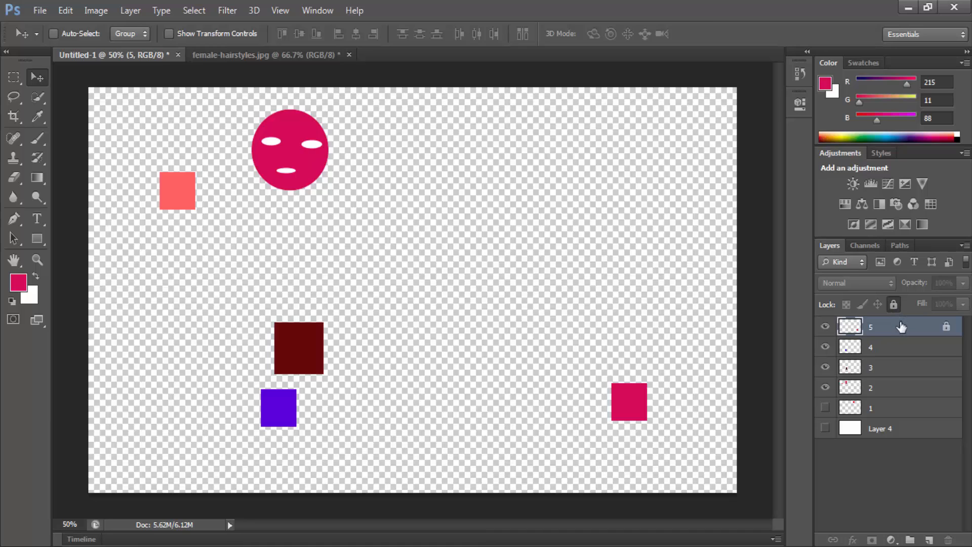
double_click(947, 328)
click(519, 208)
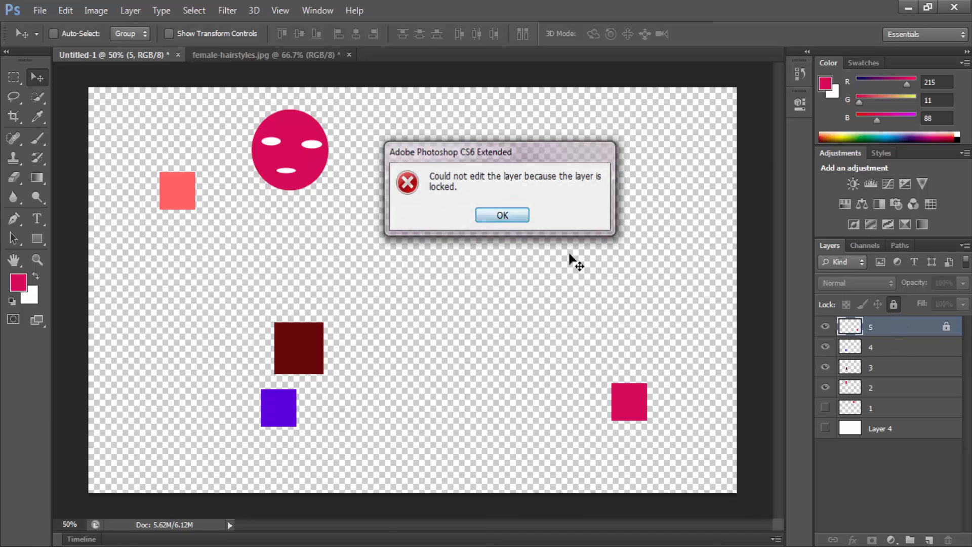
Step: Show Layer 4 again and clear all the locks on layer 5, toggling that layer's visibility off and on
click(826, 428)
click(893, 306)
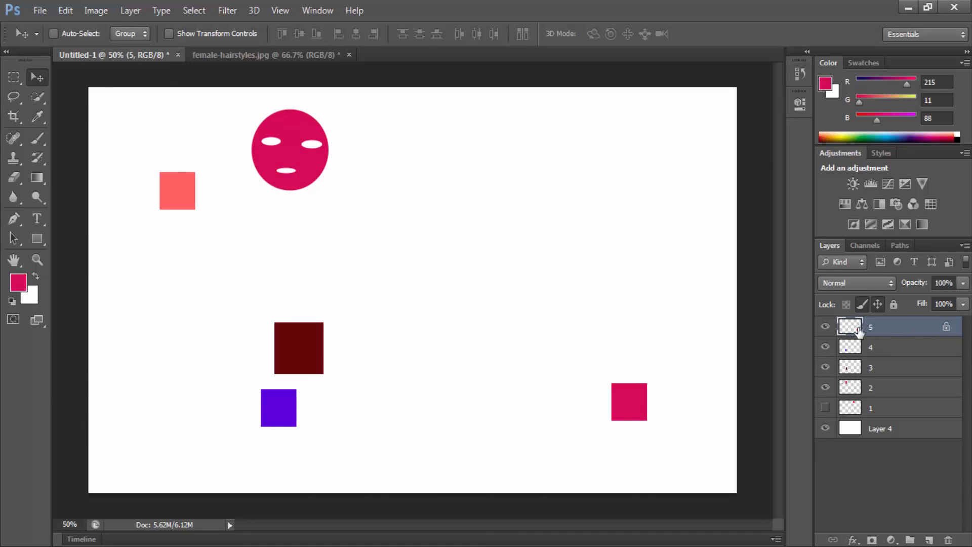
click(825, 327)
click(825, 327)
click(860, 303)
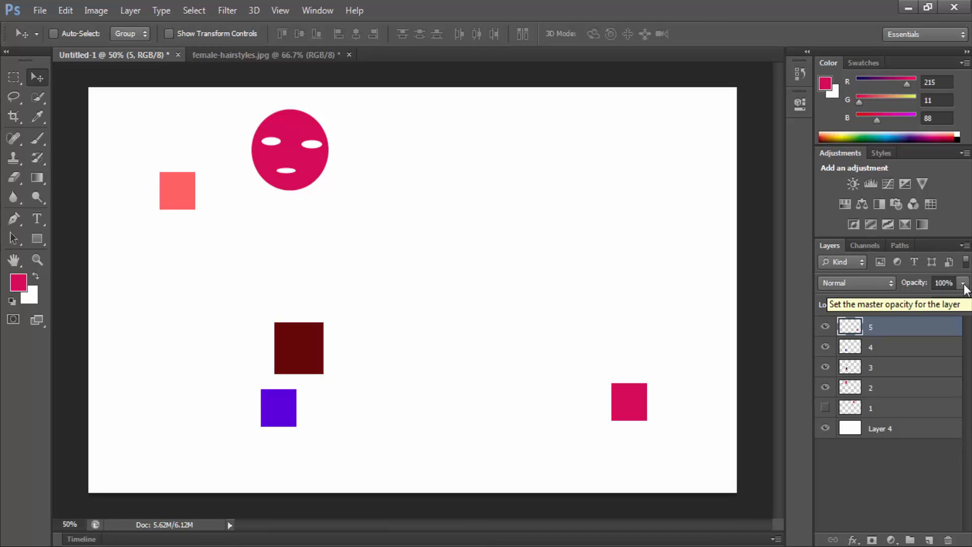
Step: Vary layer 5's opacity repeatedly and return it to 100%
click(964, 283)
drag(937, 295, 964, 303)
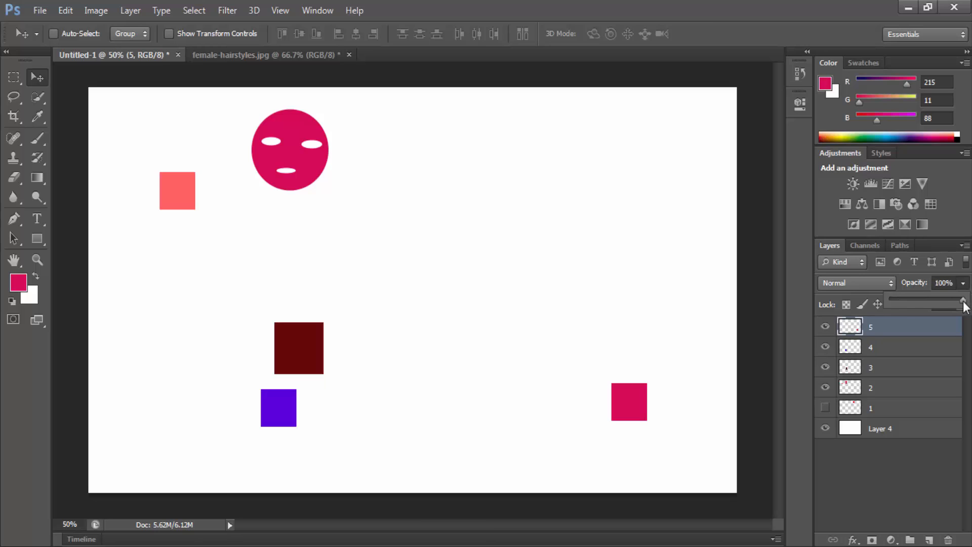
drag(901, 302, 968, 303)
drag(901, 304, 967, 309)
drag(877, 300, 942, 308)
click(915, 353)
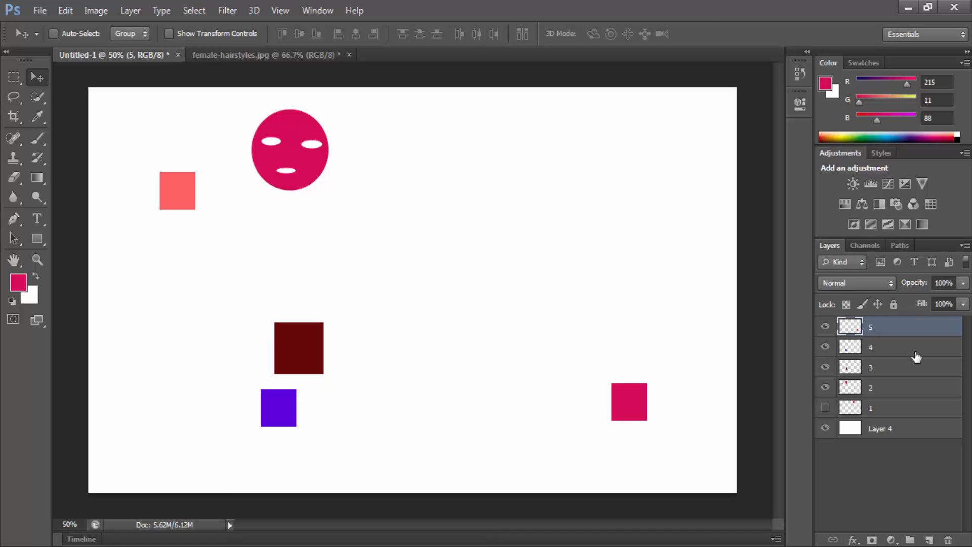
Step: Reselect layer 5, lower its fill to about 65%, and restore it to 100%
click(915, 352)
click(924, 332)
click(962, 304)
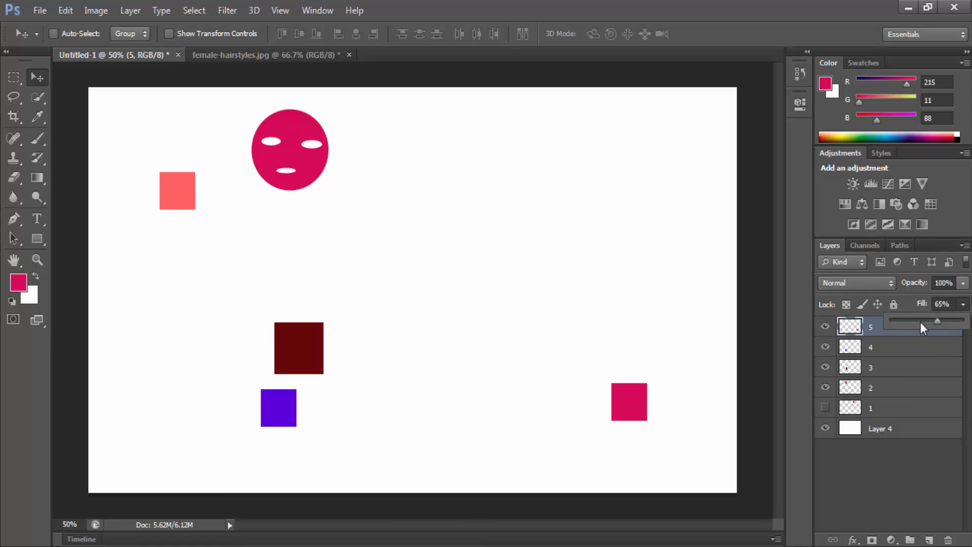
drag(921, 323, 964, 322)
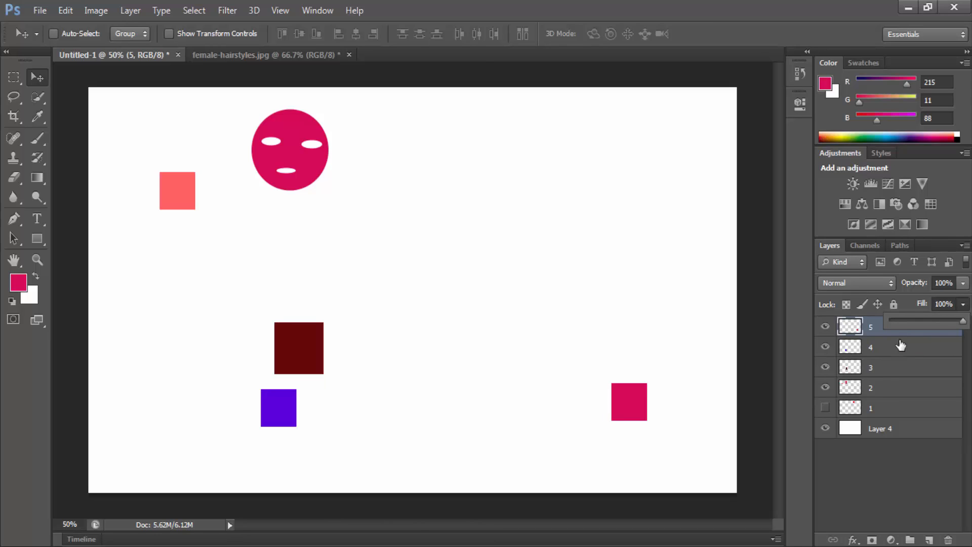
click(873, 334)
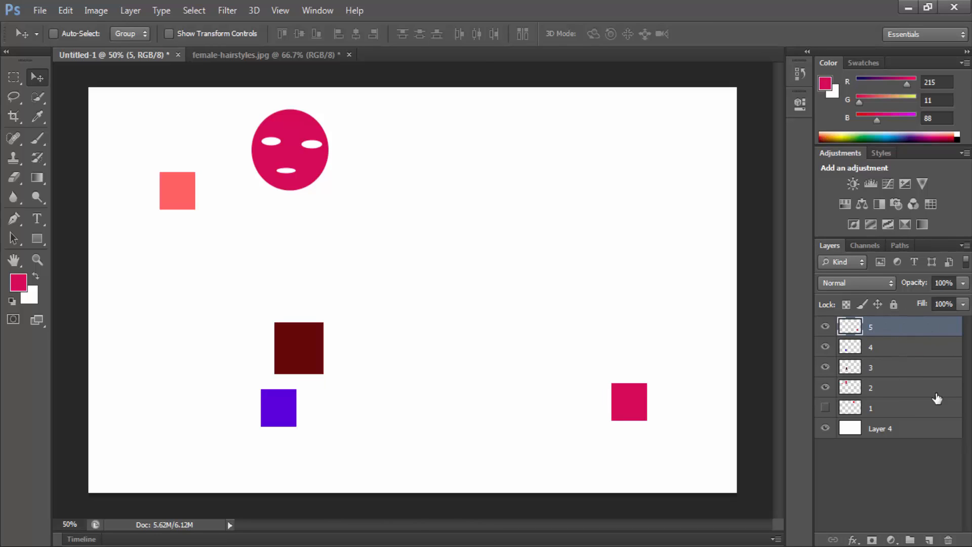
Step: Create a new blank layer above layer 5 and delete both of these layers
click(929, 539)
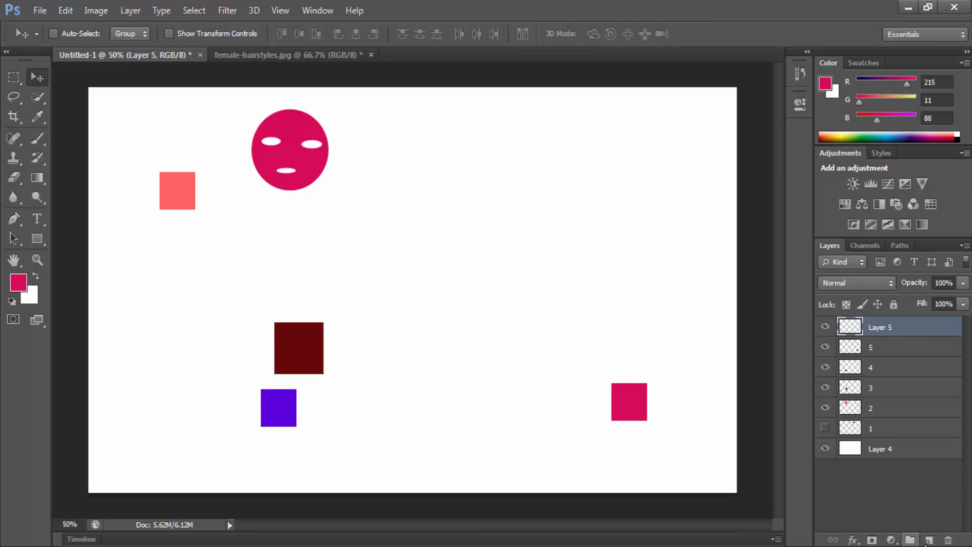
drag(879, 334, 949, 541)
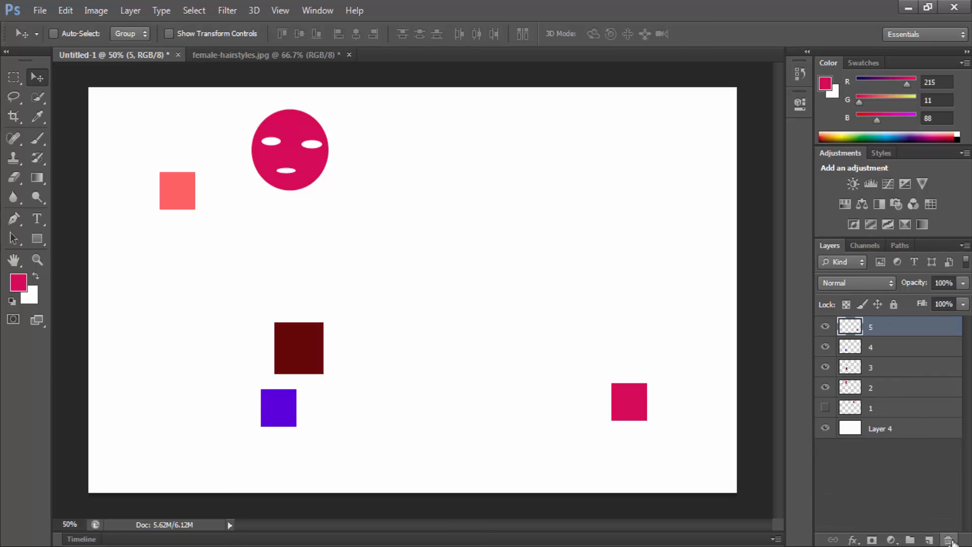
drag(872, 327, 947, 541)
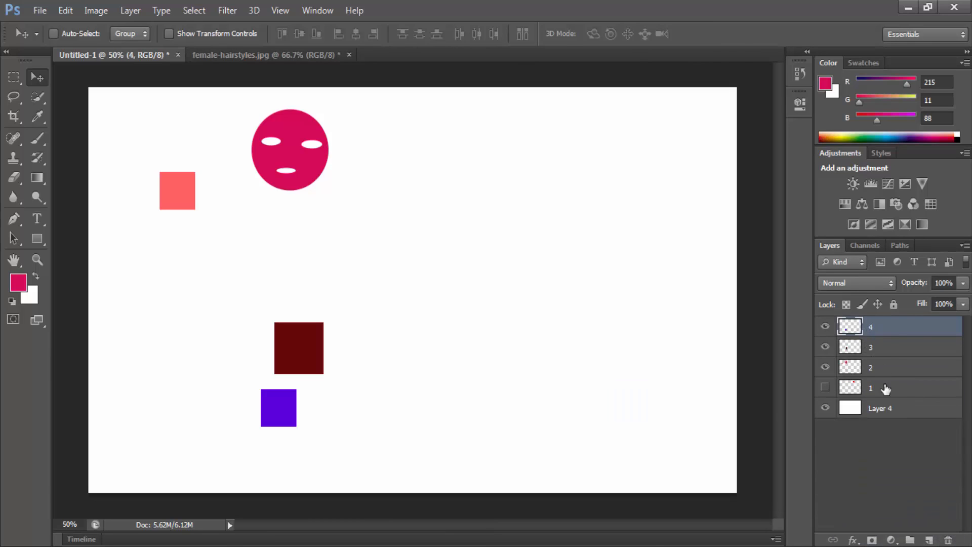
Step: Delete layer 3 with the dark red square, confirming the deletion
click(867, 347)
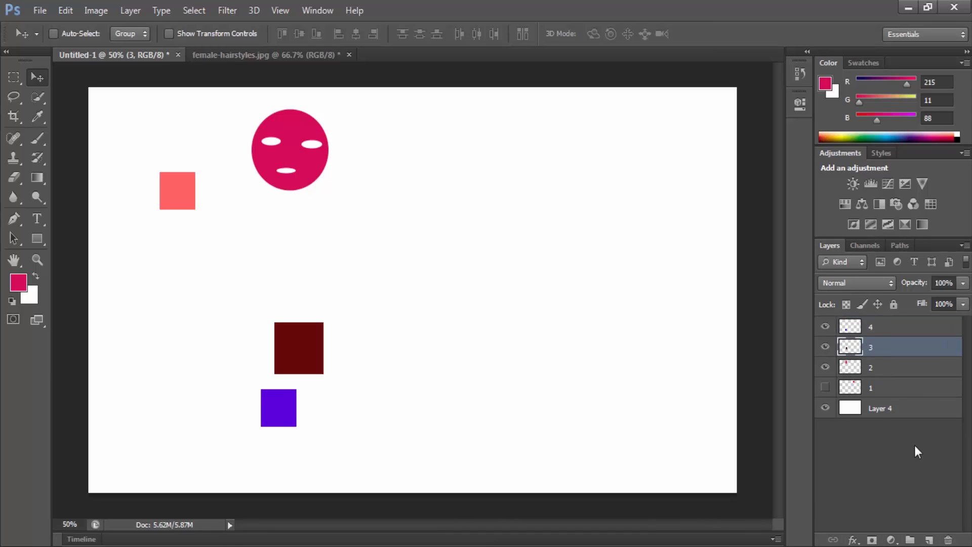
click(943, 539)
click(451, 213)
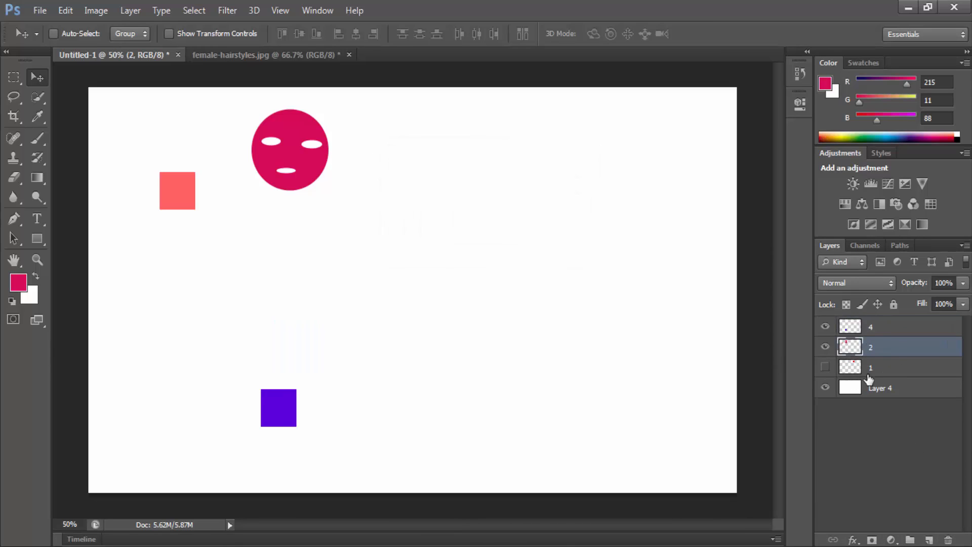
Step: Create an empty layer group, delete it, and look through the available fill and adjustment layer types without adding one
click(910, 539)
drag(878, 346, 947, 540)
click(890, 540)
click(892, 540)
click(891, 540)
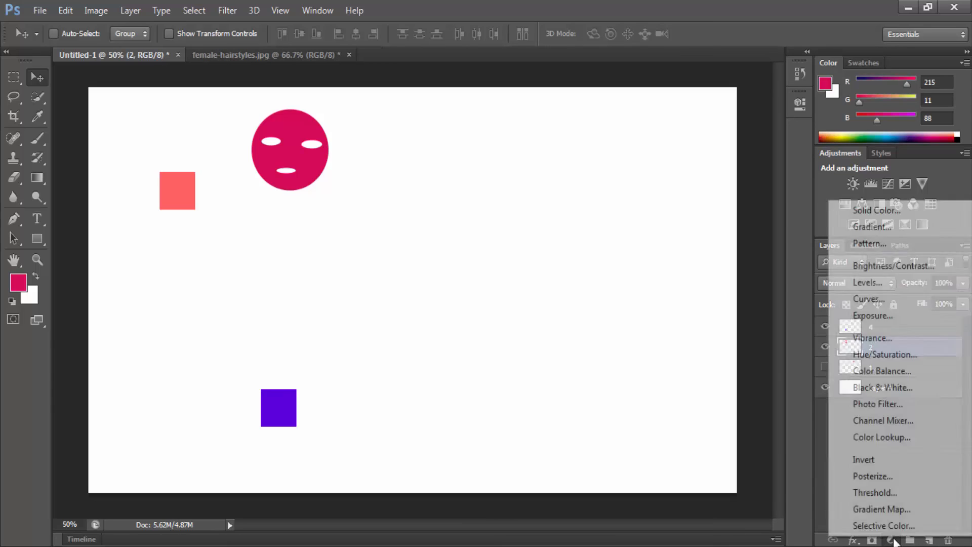
click(871, 543)
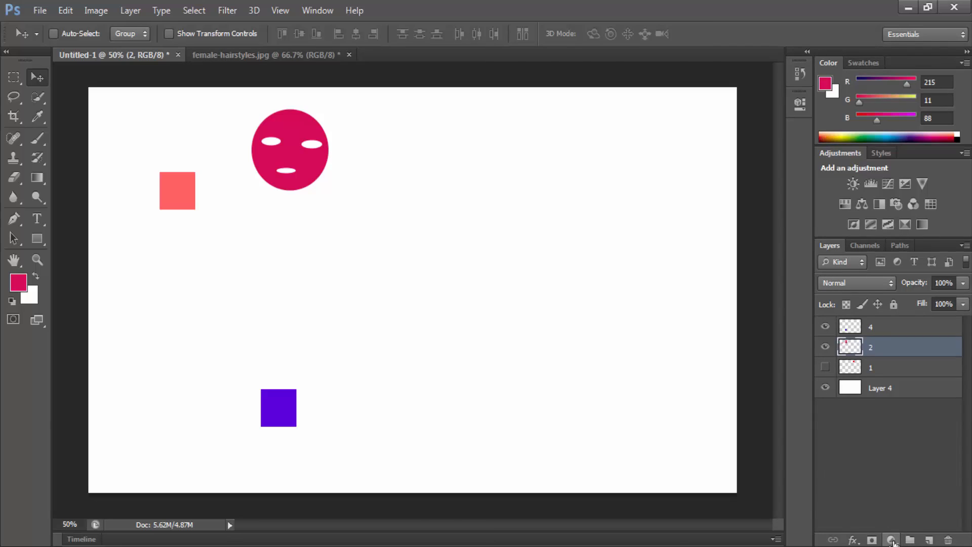
Step: Delete the hidden layer 1 and select layer 2
click(894, 374)
drag(866, 367, 949, 540)
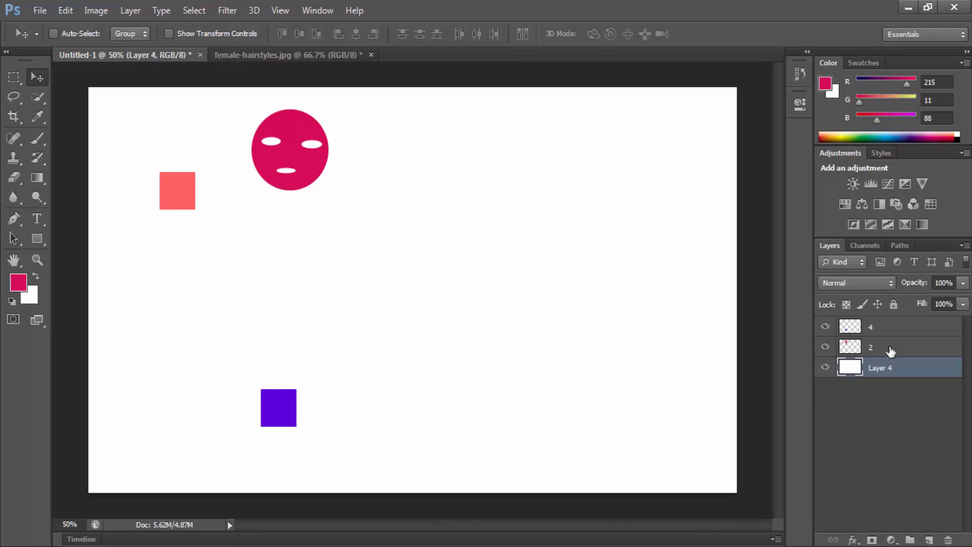
click(890, 350)
Step: Alternate between the Rectangular Marquee and Move tools, and move layer 2's face and coral square down toward the canvas centre
click(11, 77)
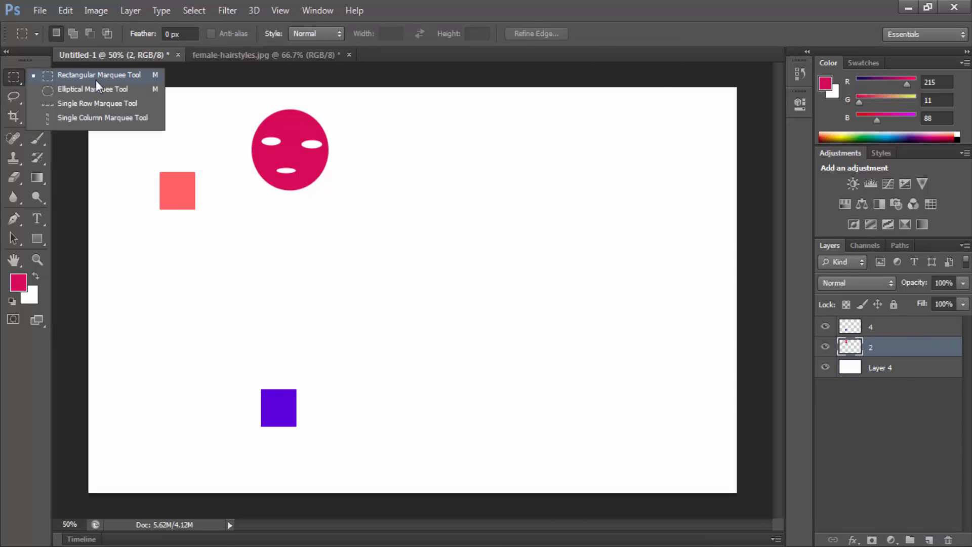
click(34, 77)
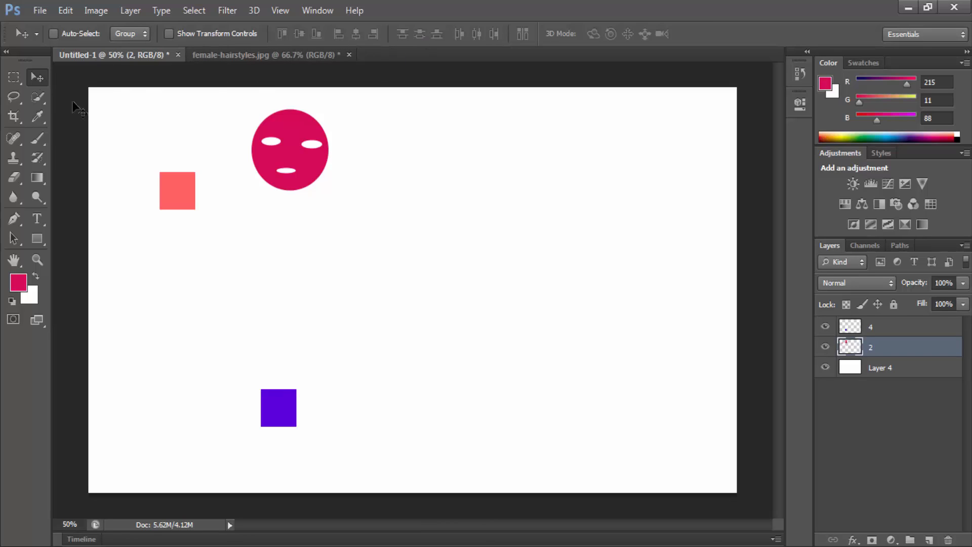
key(v)
key(m)
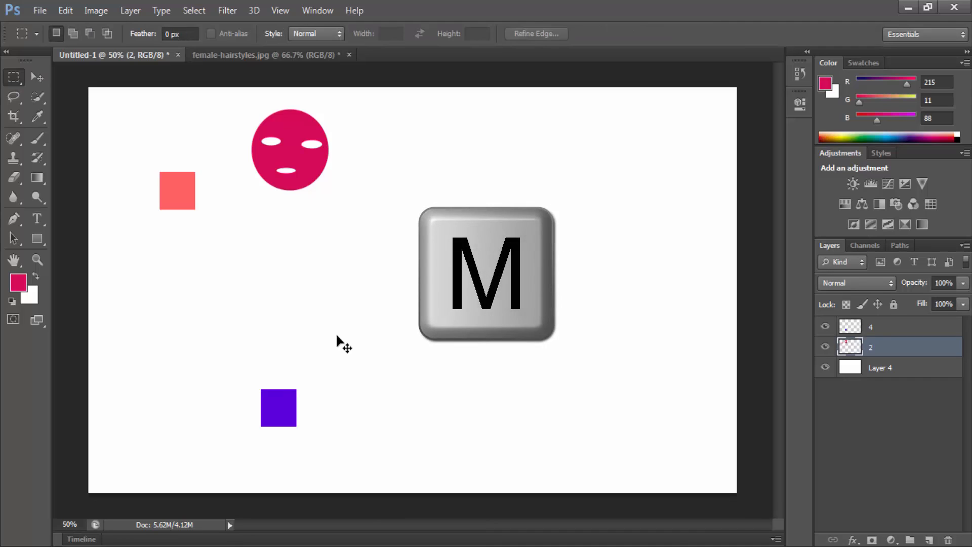
key(v)
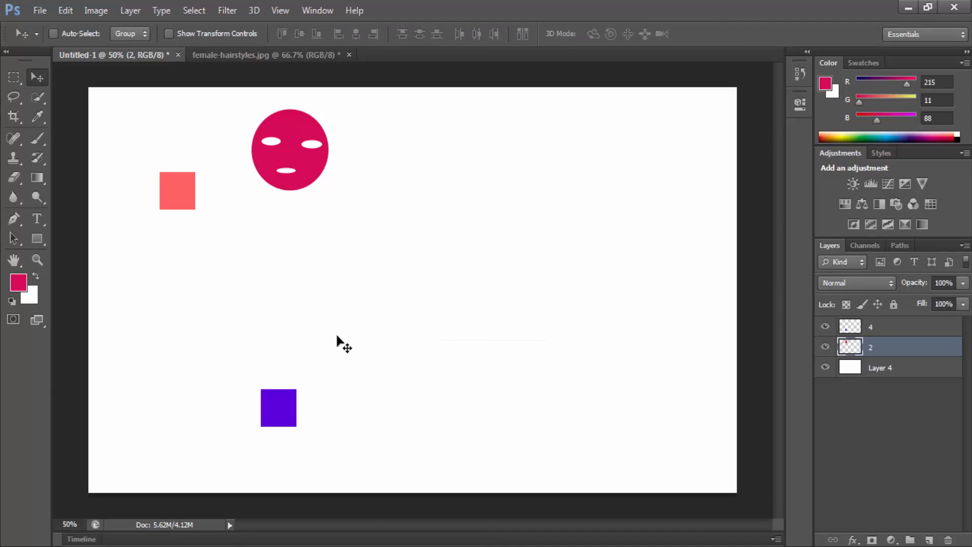
drag(286, 200, 396, 282)
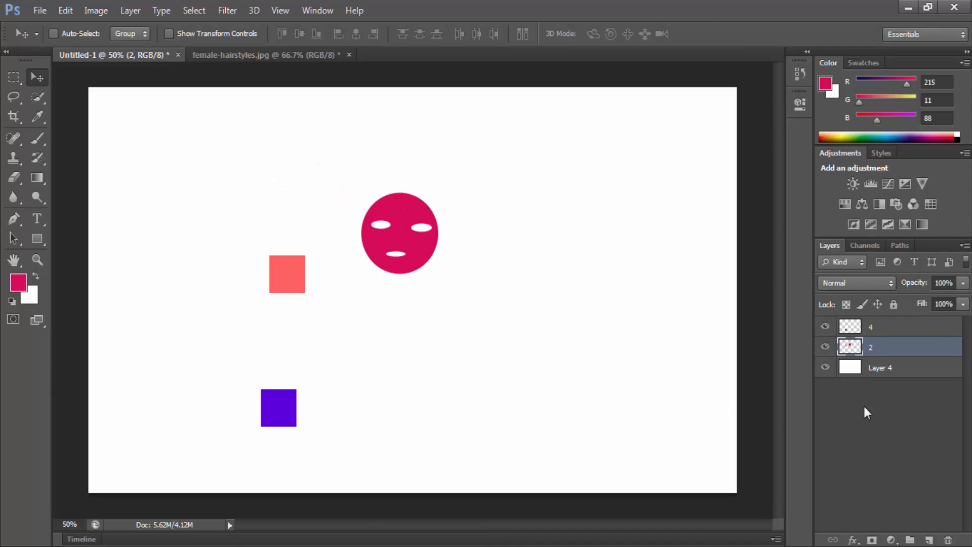